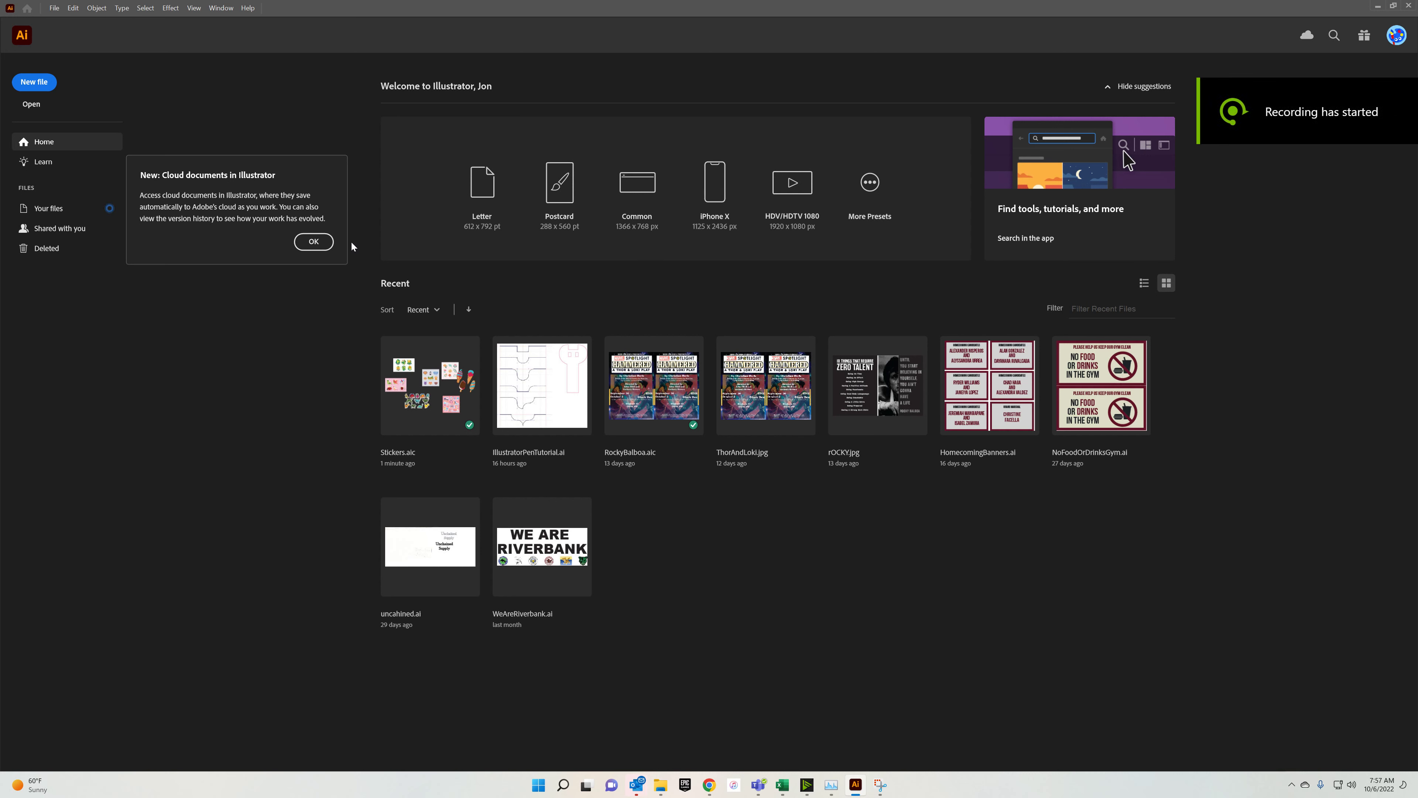
Dismiss the cloud notice and create a landscape Print Letter document (792 × 612 pt).
click(324, 242)
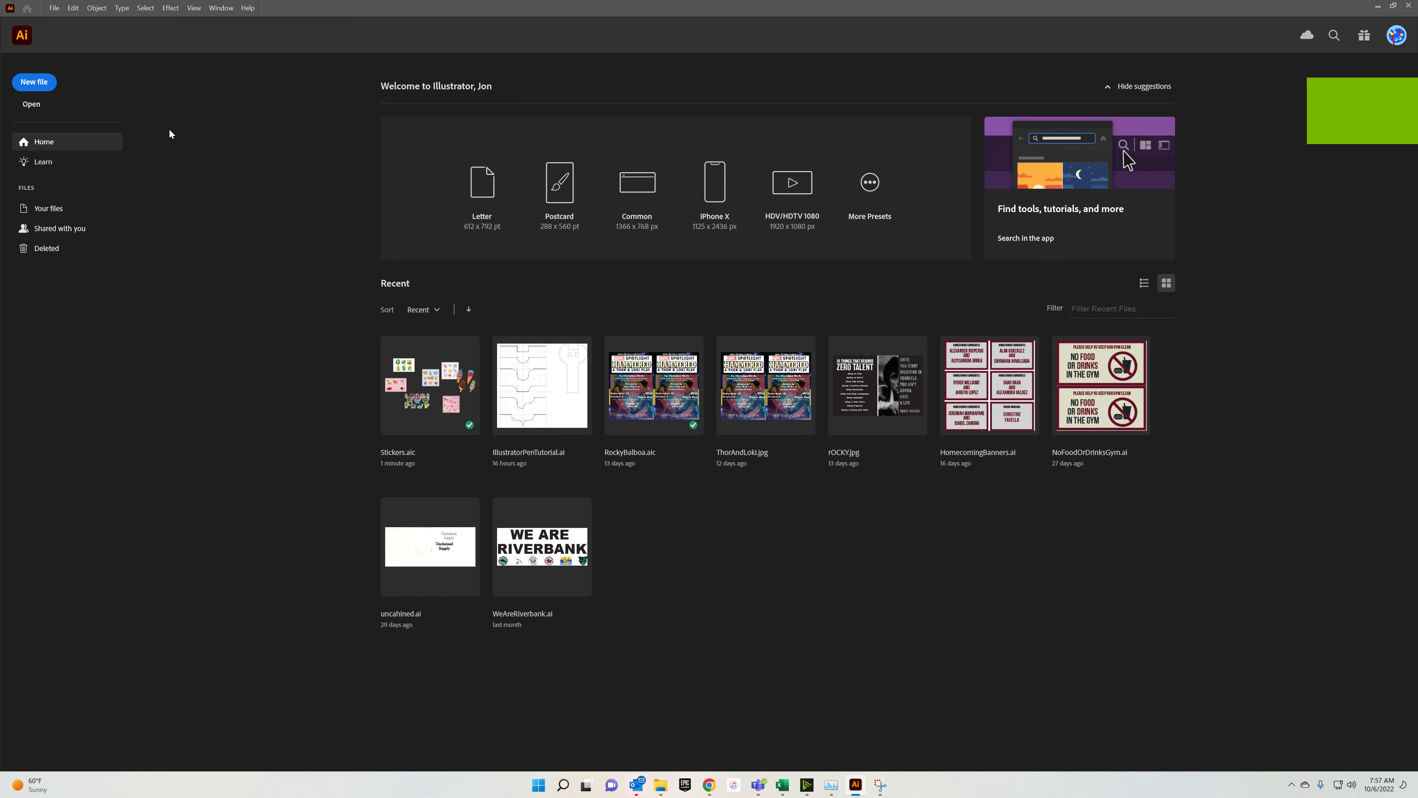
click(34, 83)
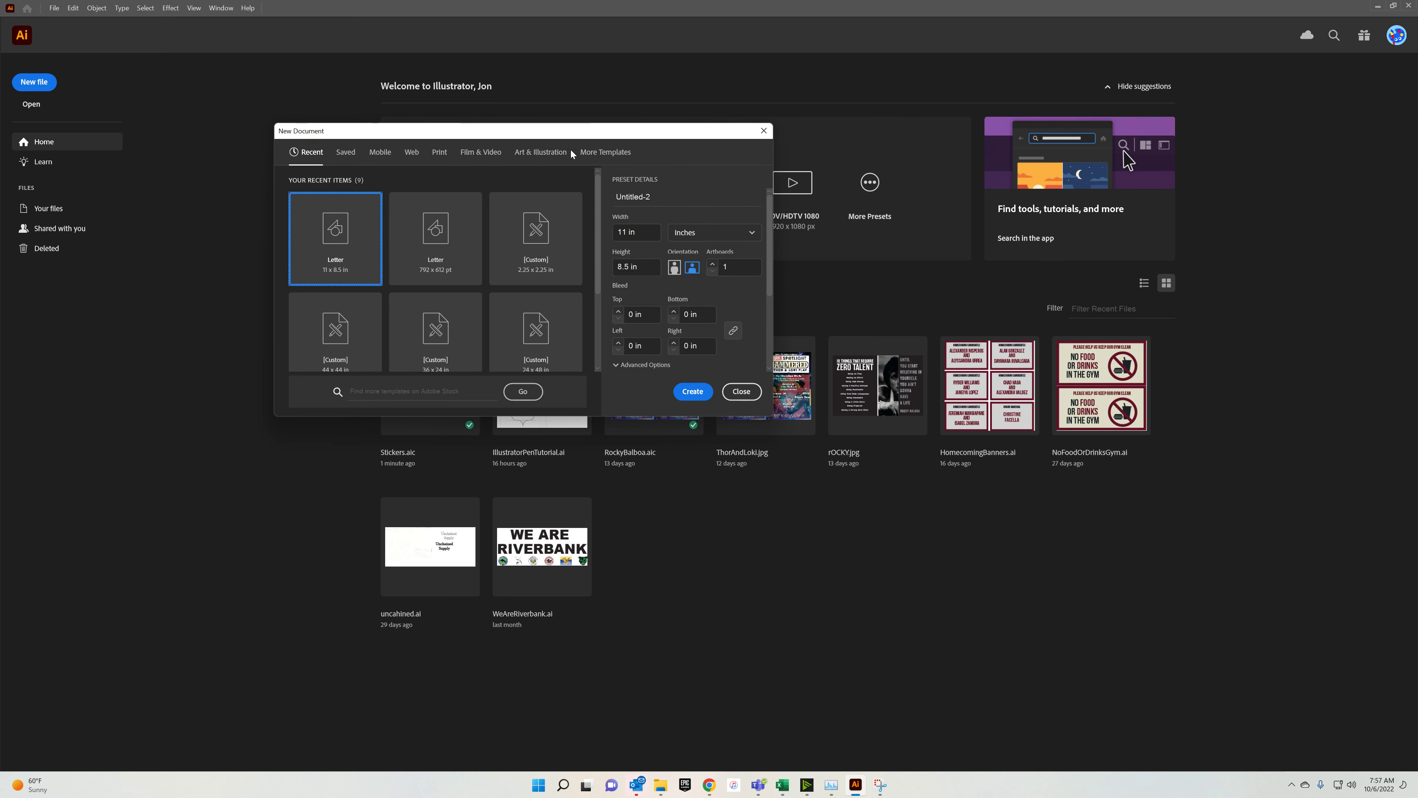
click(541, 157)
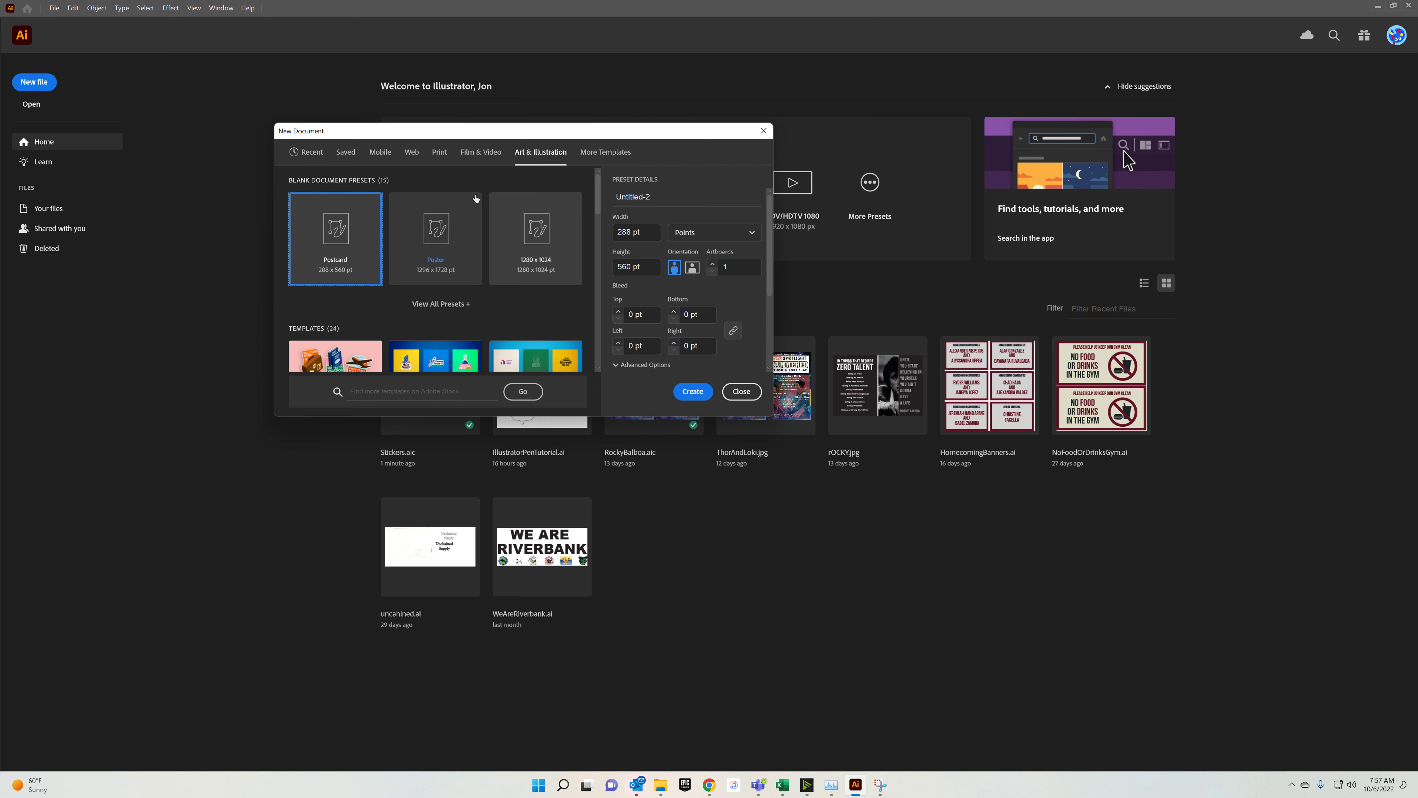
click(439, 152)
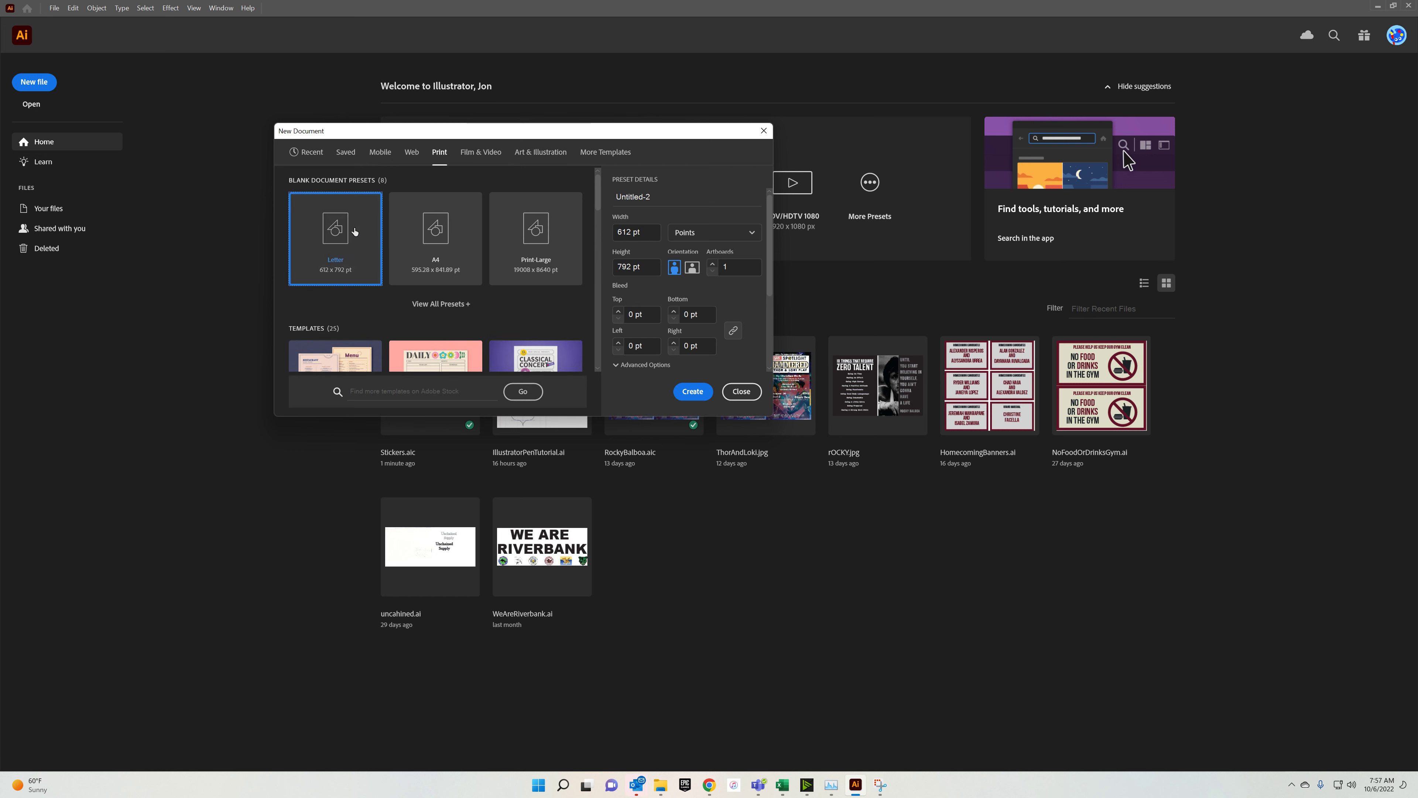
click(692, 267)
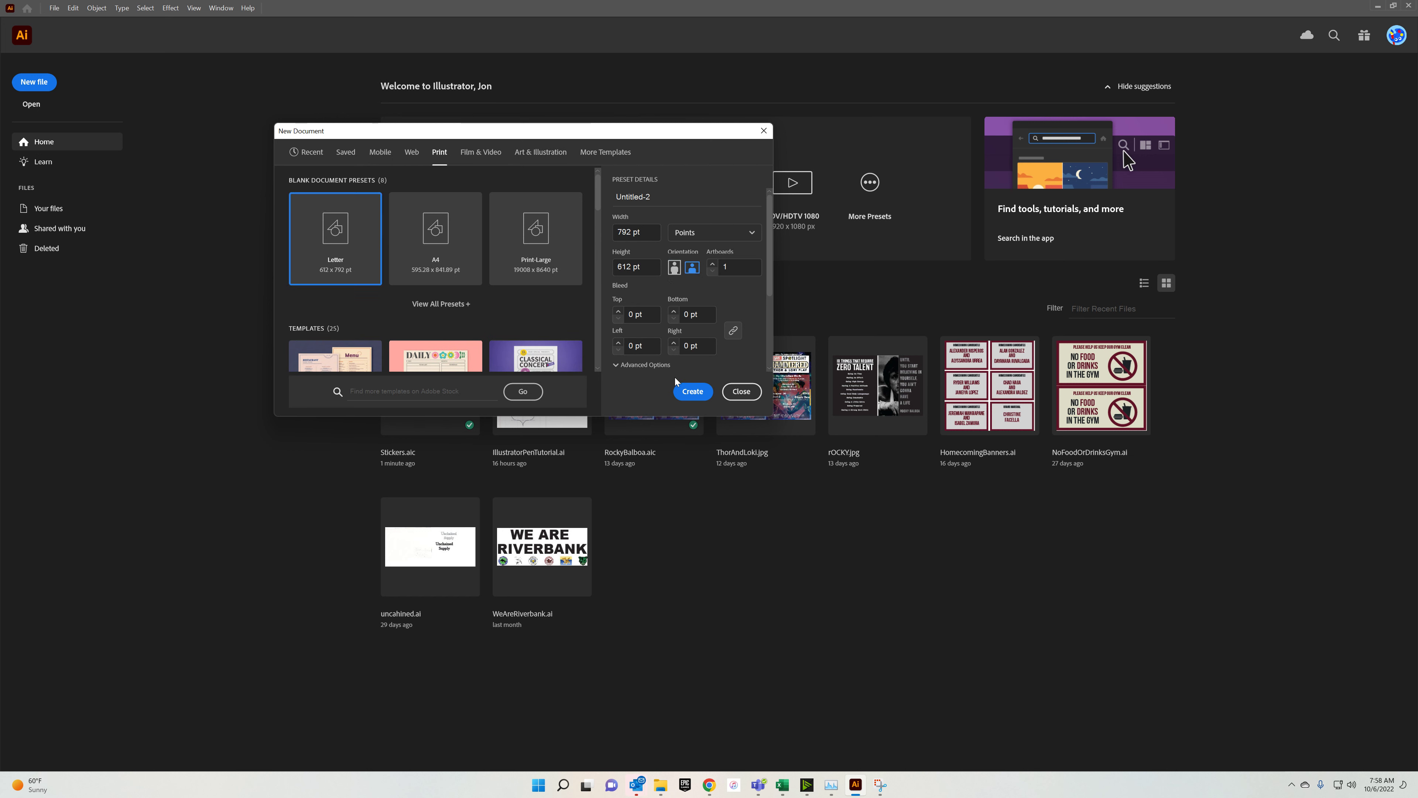
click(684, 393)
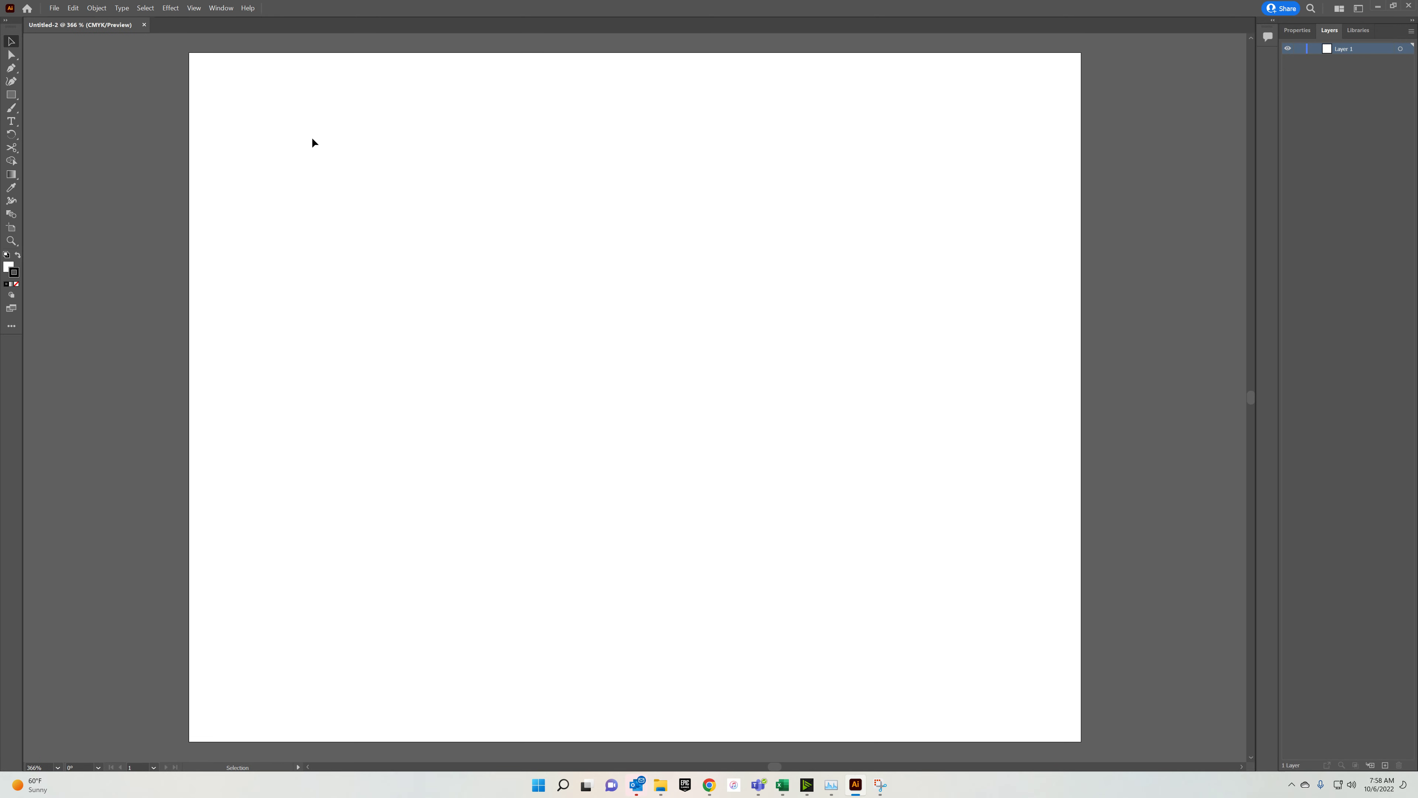
Fit the artboard in view, show the Properties panel and reset the Essentials workspace.
alt+scroll(698, 246, down, 7)
alt+scroll(715, 289, down, 5)
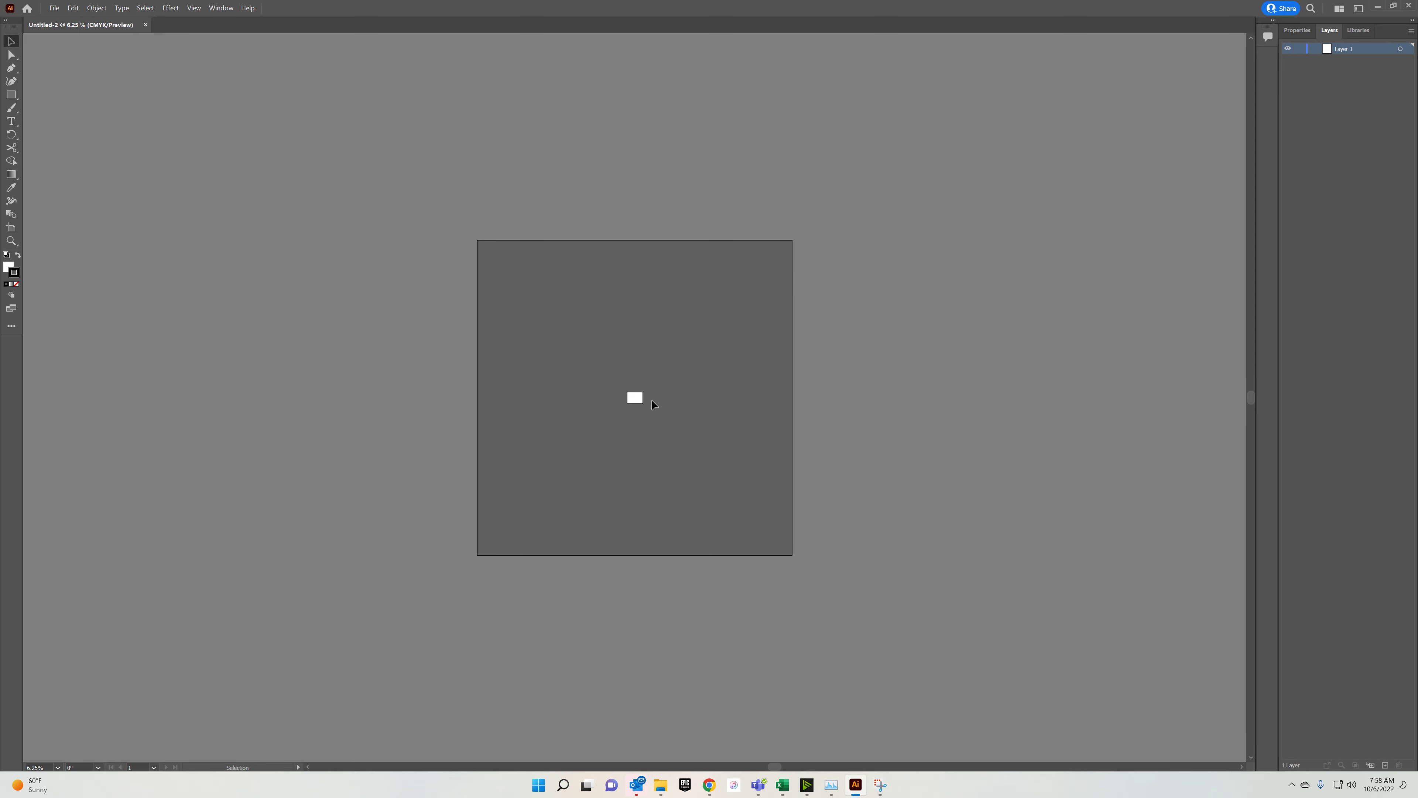
alt+scroll(642, 402, up, 8)
alt+scroll(536, 288, up, 2)
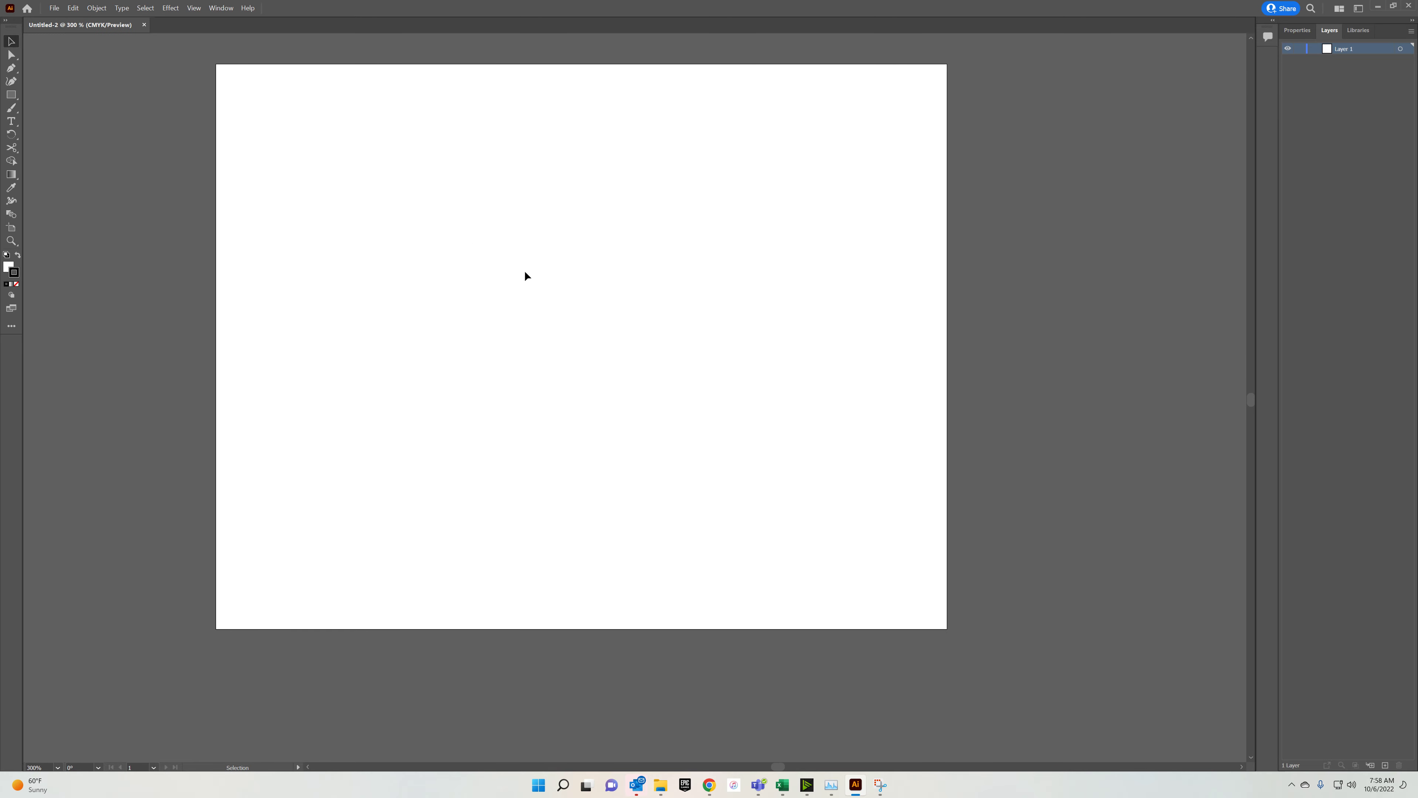
scroll(549, 166, up, 2)
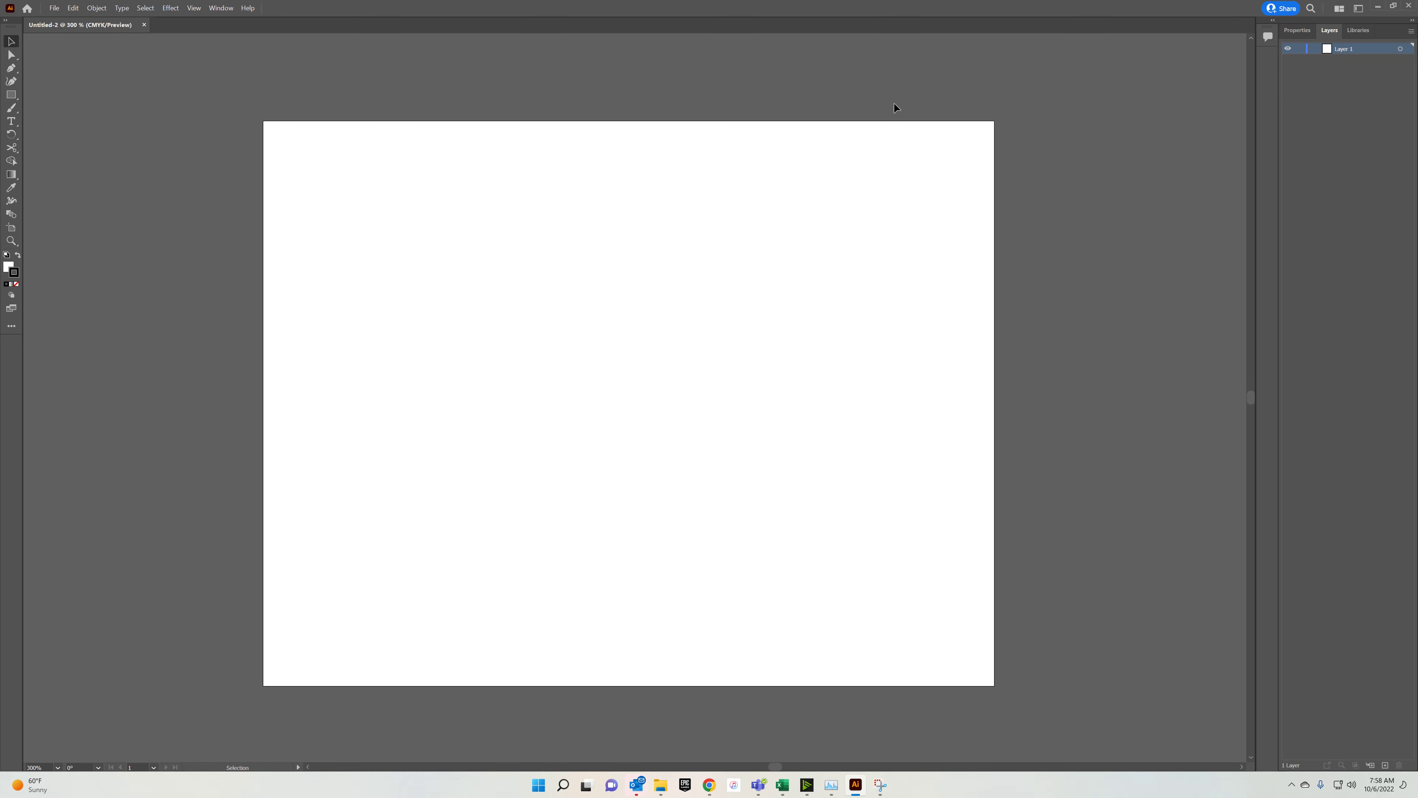
click(1298, 31)
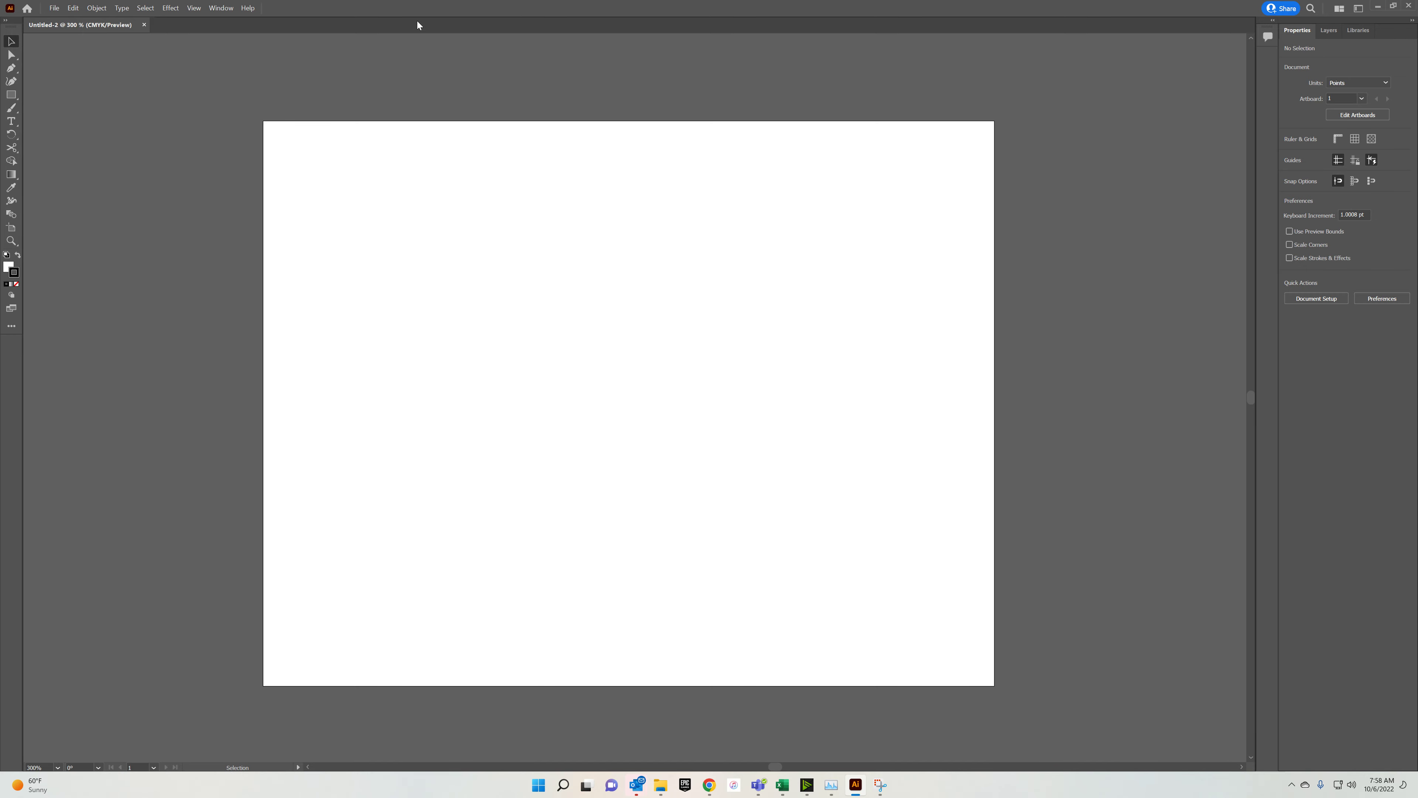
click(221, 7)
mouse_move(413, 63)
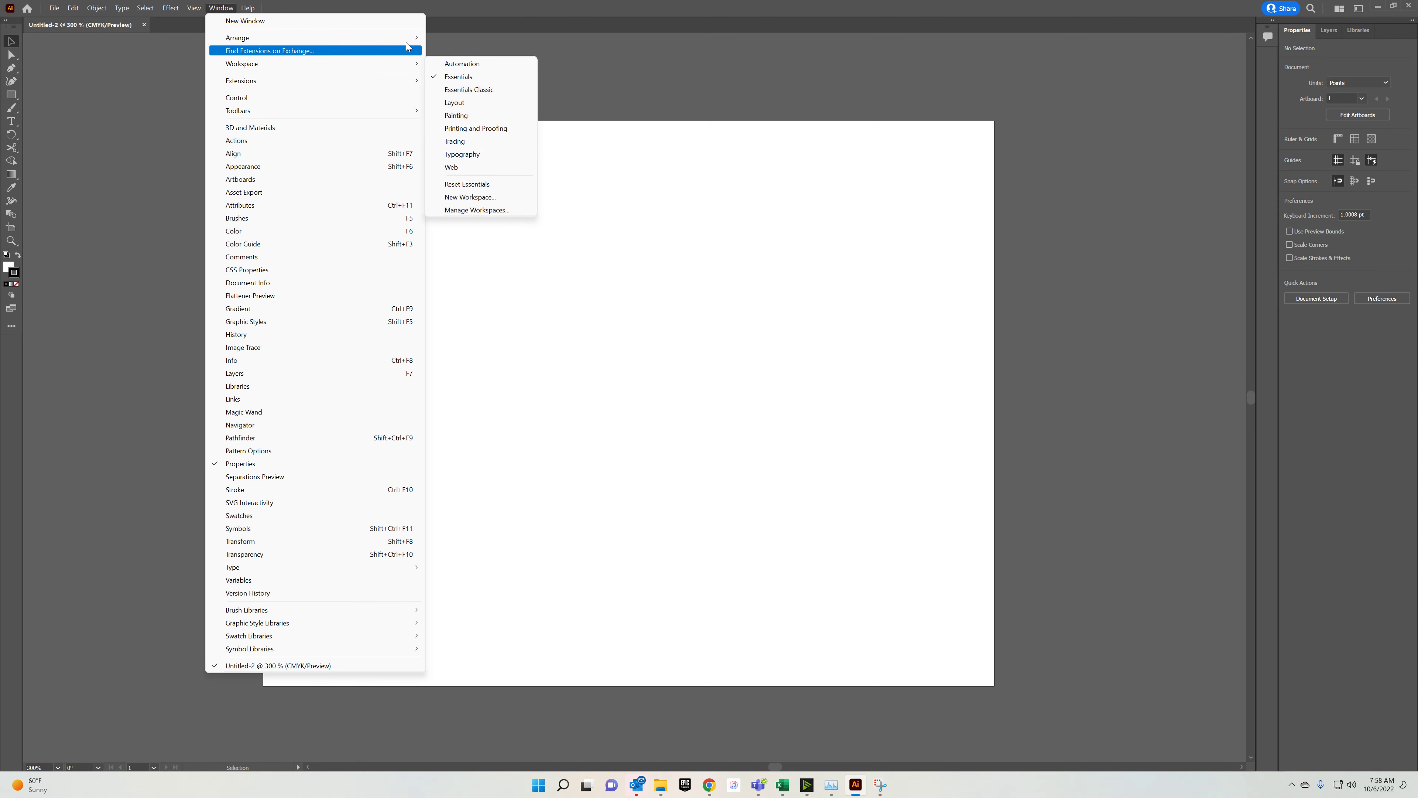
click(485, 185)
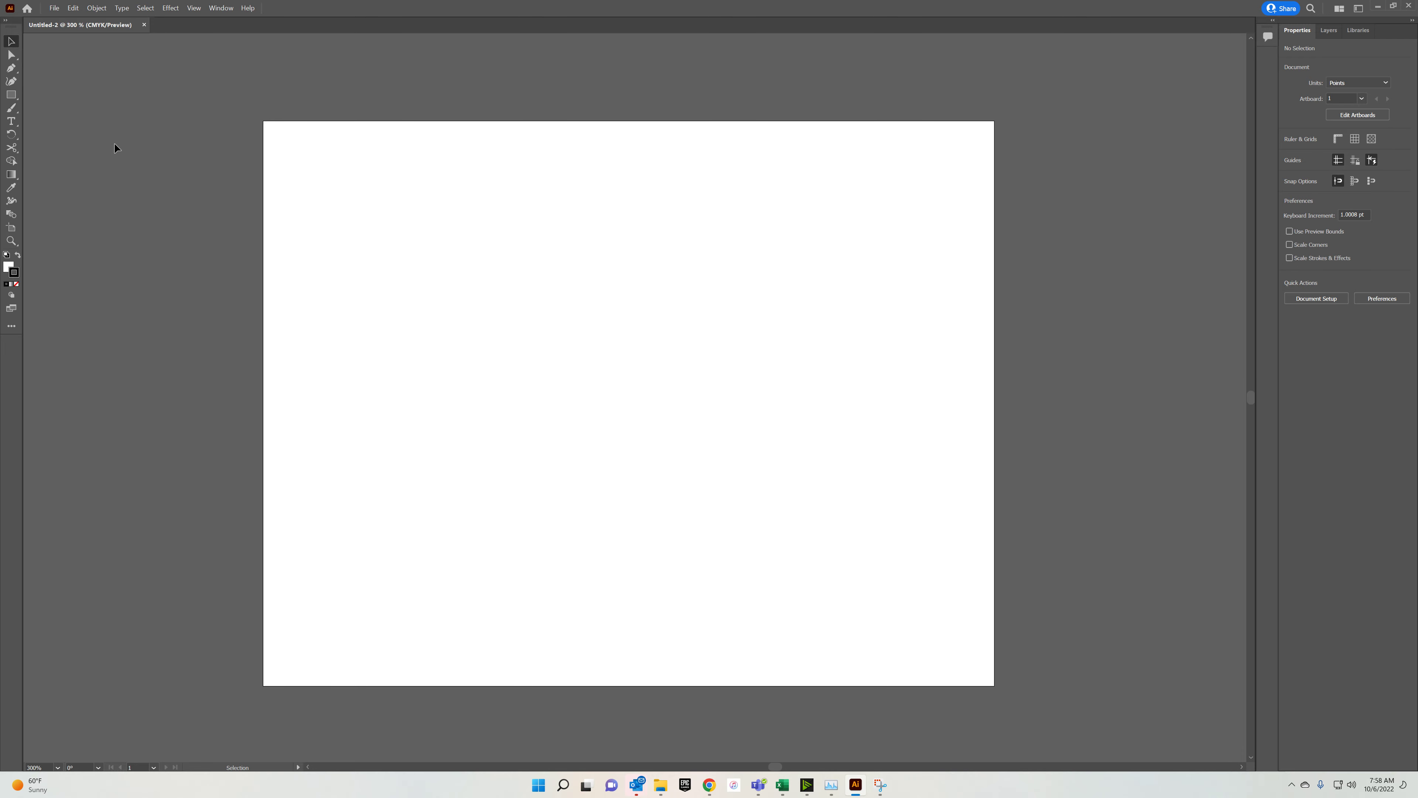
Draw a wide rectangle near the top left and a square to its right.
drag(12, 95, 41, 92)
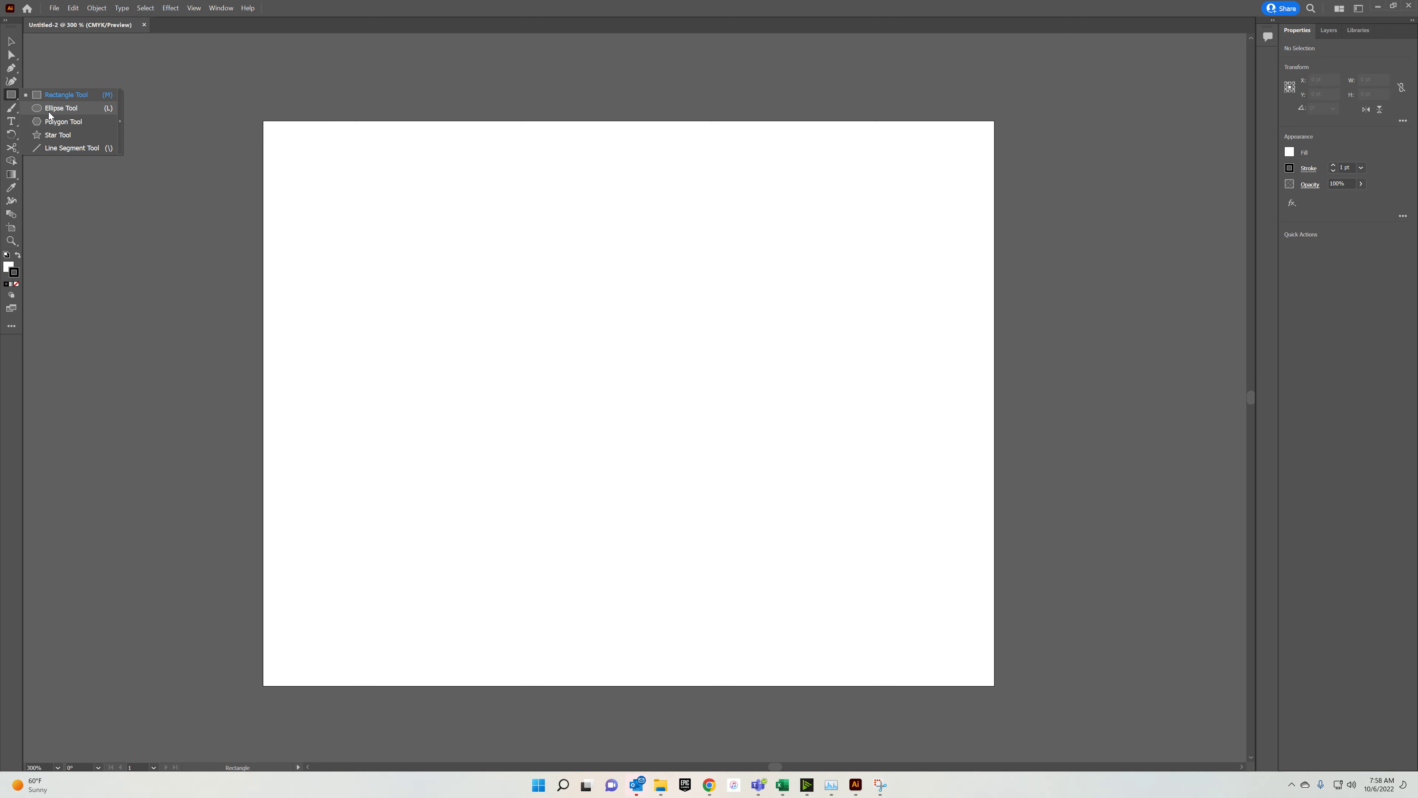
drag(329, 172, 476, 230)
drag(558, 171, 676, 289)
Draw a circle below the rectangle and Alt-drag an overlapping copy to its right.
drag(11, 97, 55, 109)
drag(342, 333, 532, 523)
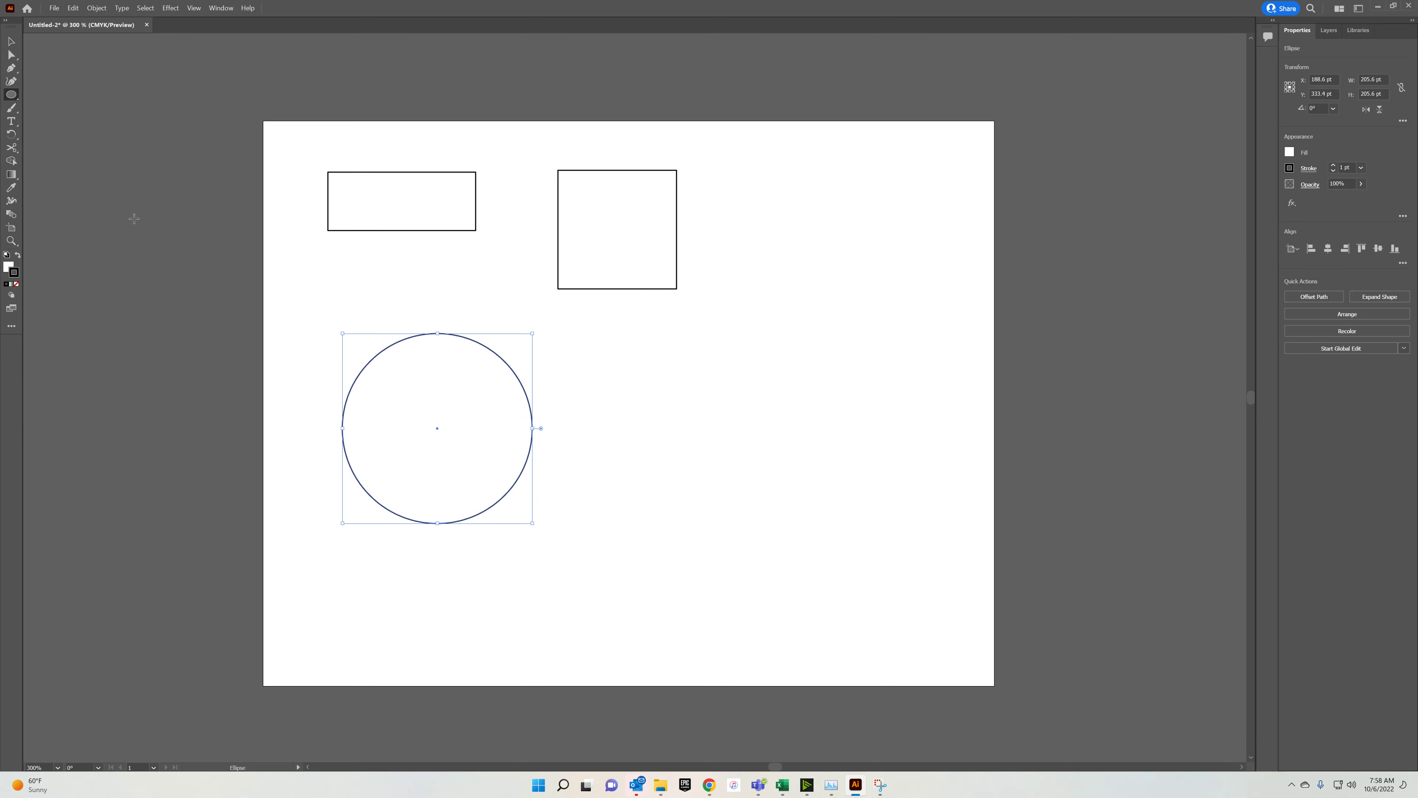
click(11, 42)
drag(404, 370, 493, 370)
click(13, 122)
Add a text box below the circles reading 'ALT TO COPY'.
drag(355, 546, 584, 619)
text(ALT TO COPY)
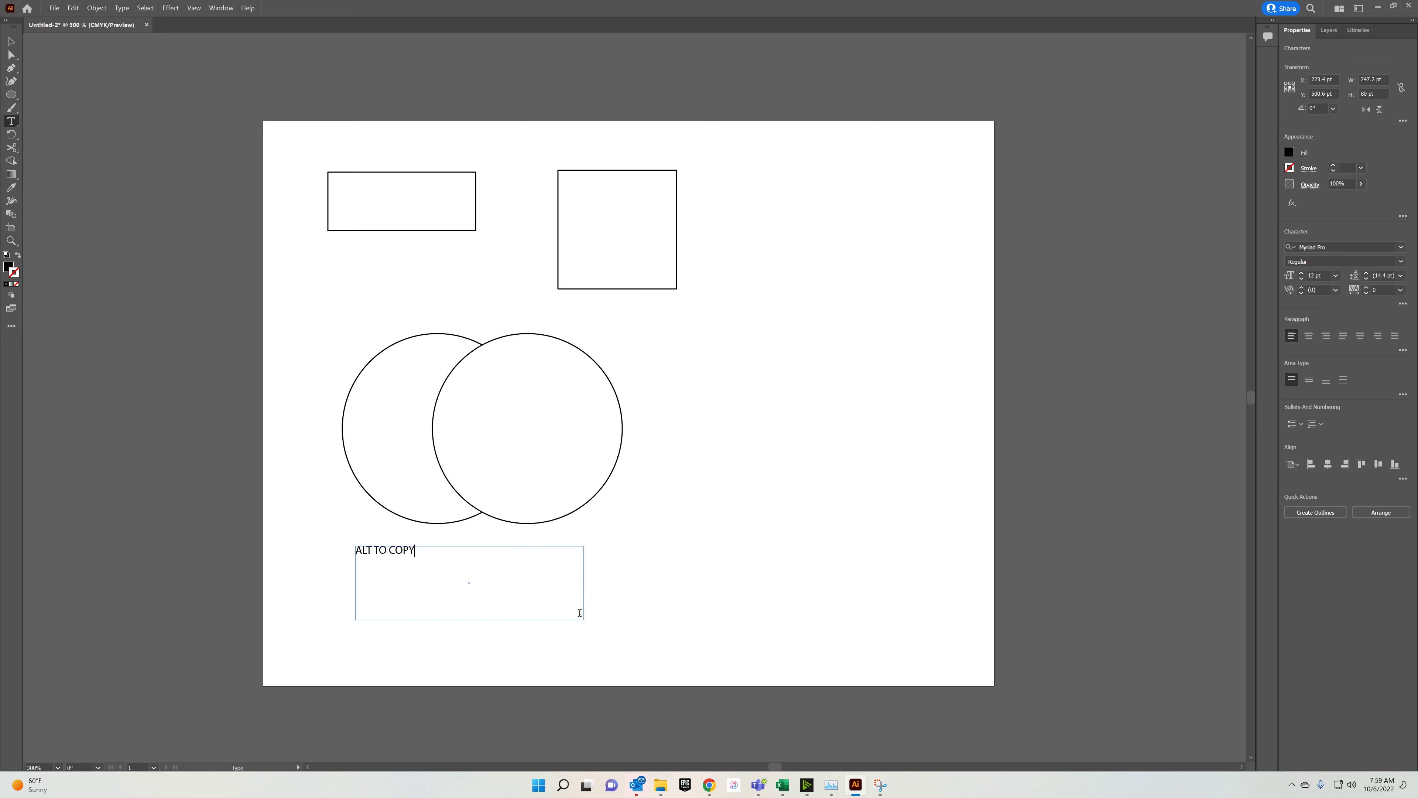
key(Escape)
Move the right circle further left over the first circle.
click(645, 399)
click(569, 383)
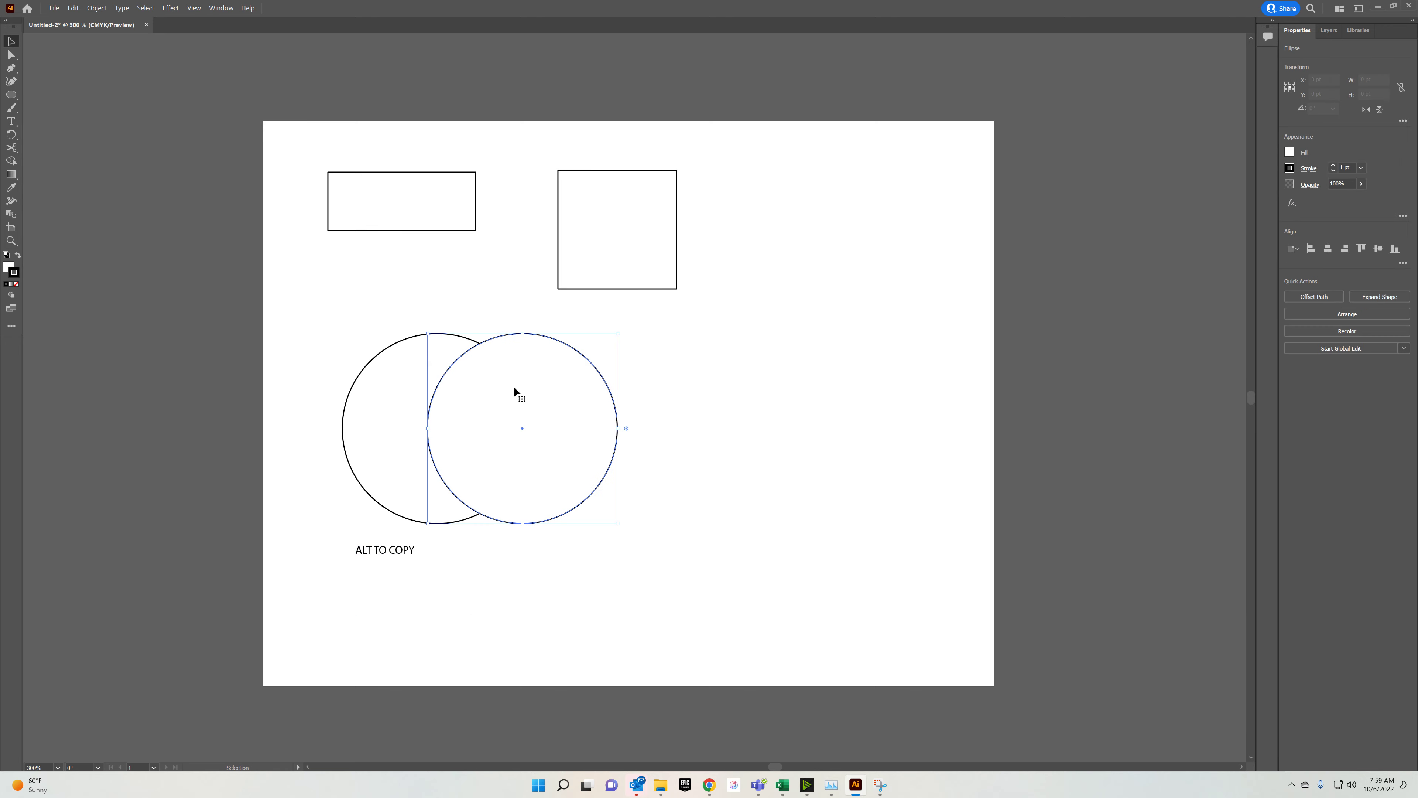
click(437, 385)
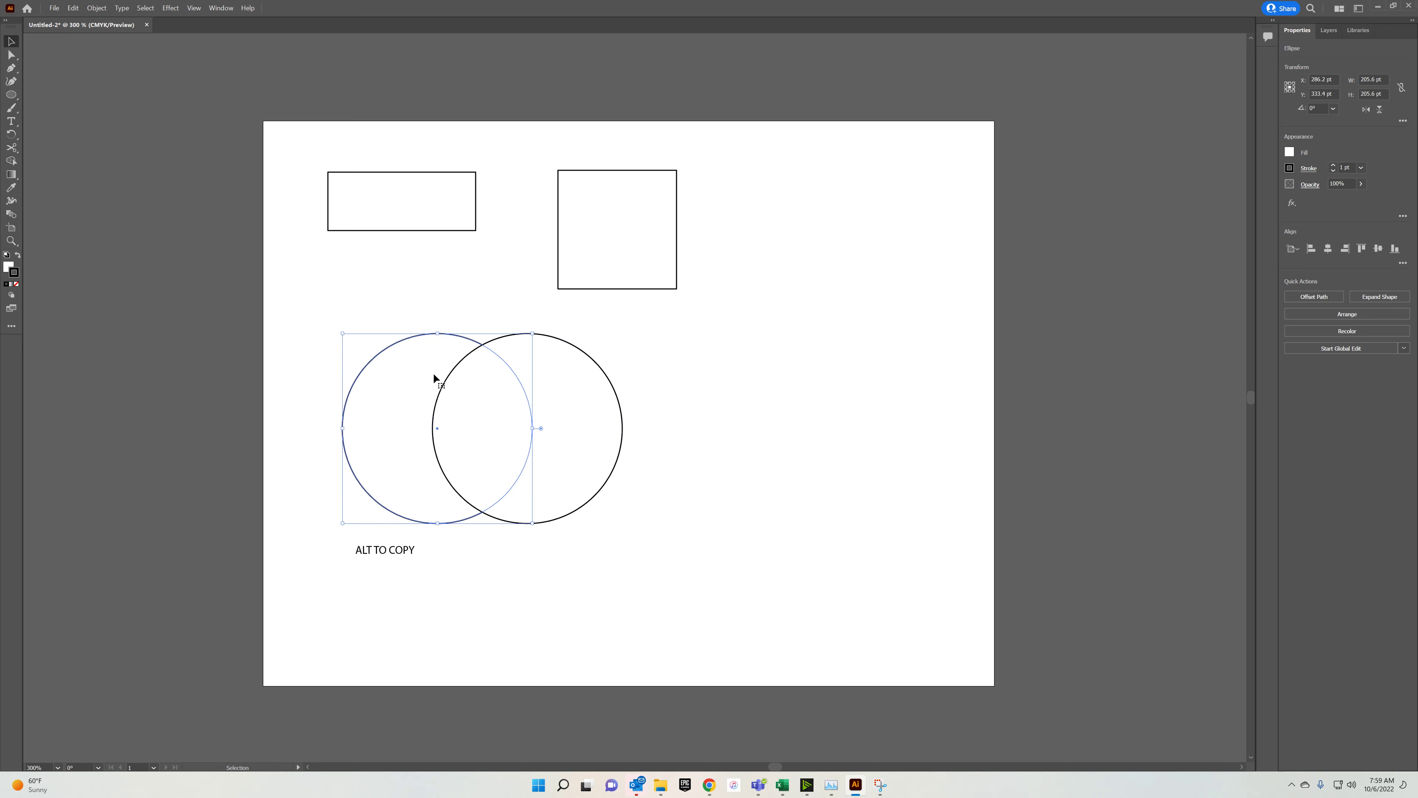
click(556, 369)
mouse_move(549, 378)
mouse_down()
mouse_move(462, 372)
mouse_move(480, 376)
mouse_move(476, 389)
mouse_move(586, 385)
mouse_move(533, 385)
mouse_up()
click(479, 375)
Add 'SHIFT TO KEEP PORTIONS/PERFECT CIRCLE/SQUARE' and 'SHIFT TO KEEP STRAIGHT' to the note.
double_click(413, 552)
triple_click(427, 553)
click(429, 553)
text(SH)
key(BackSpace)
key(BackSpace)
text(SHIFT TO)
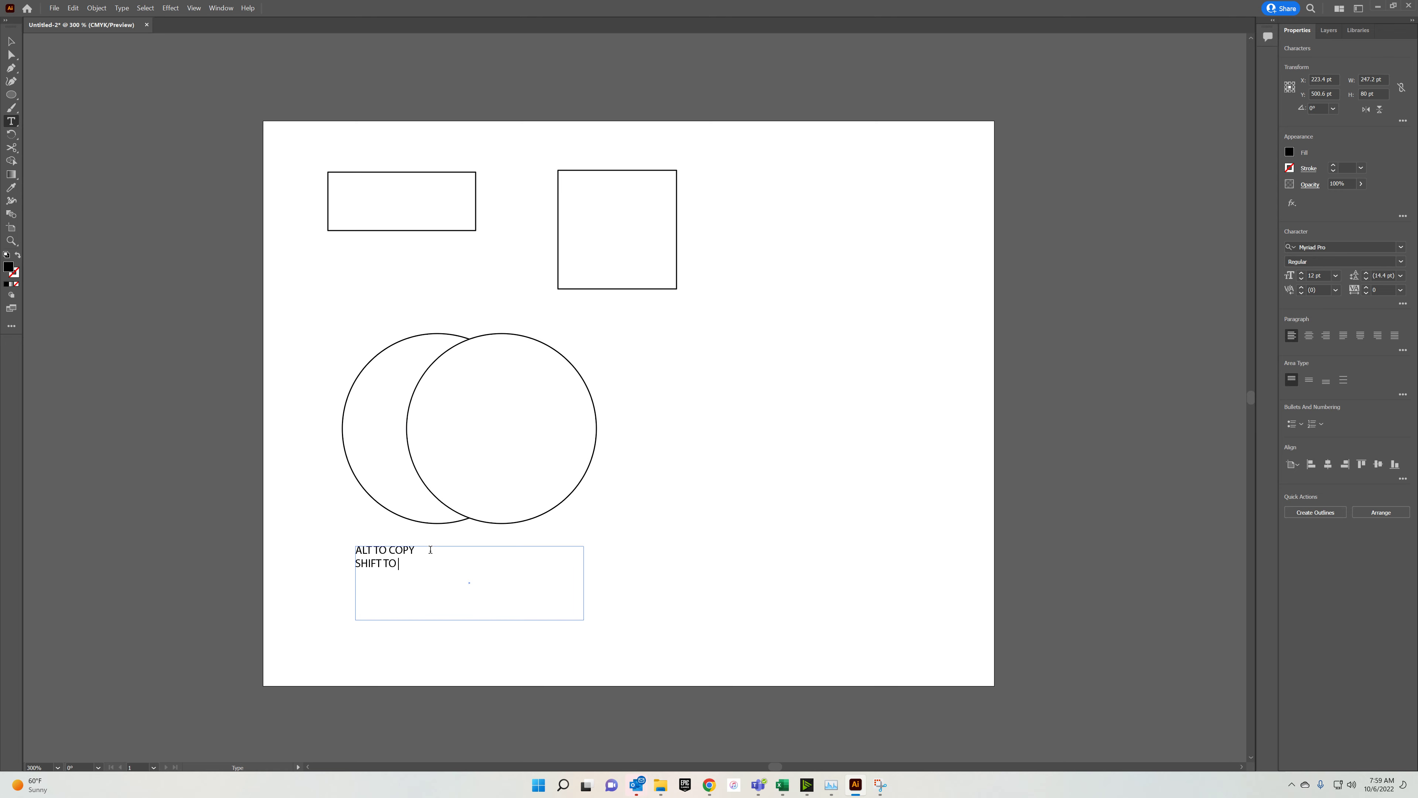
text( KEEP PORTIONS/PERFECT CIRCLE/)
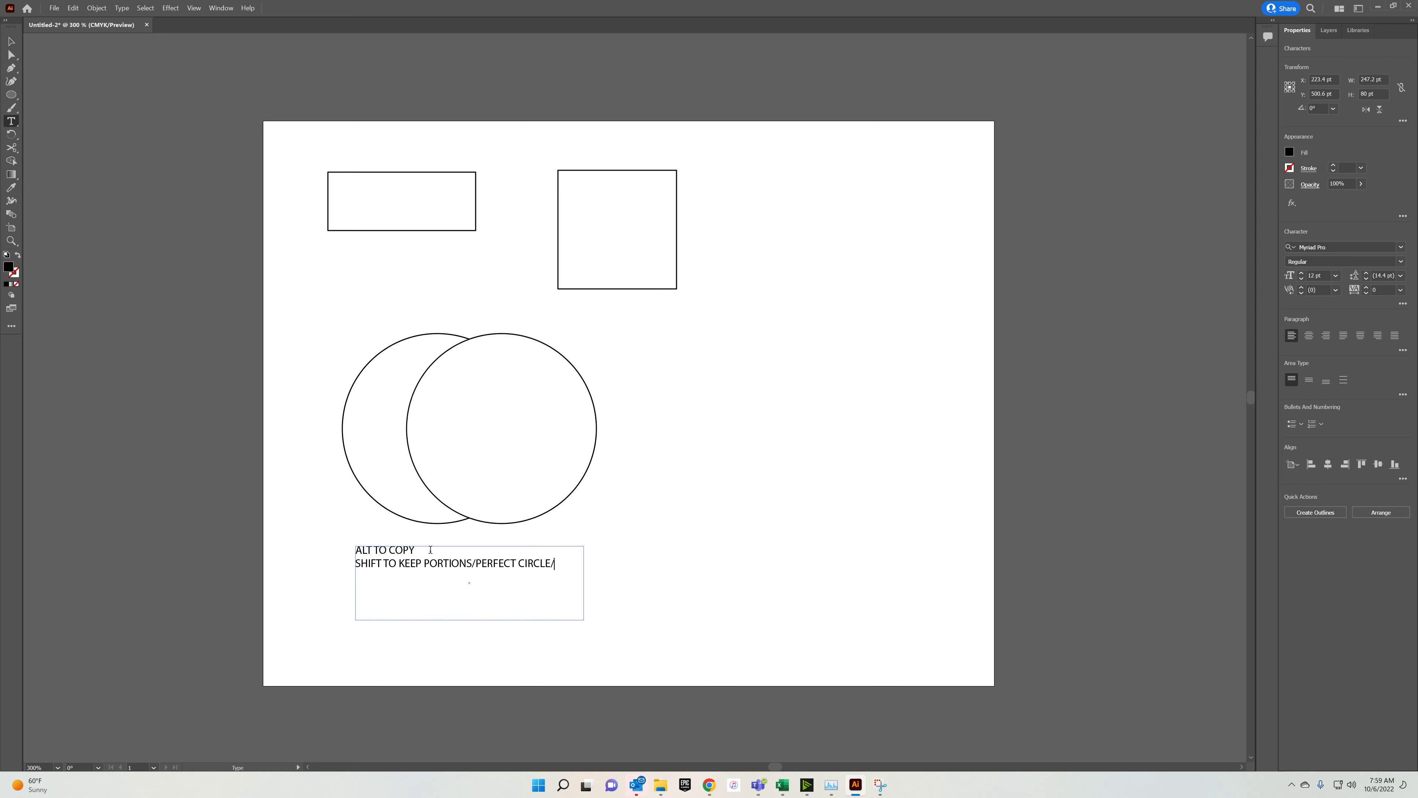
text(SQUARE )
text(SHI)
key(BackSpace)
key(BackSpace)
text(HIFT TO KE)
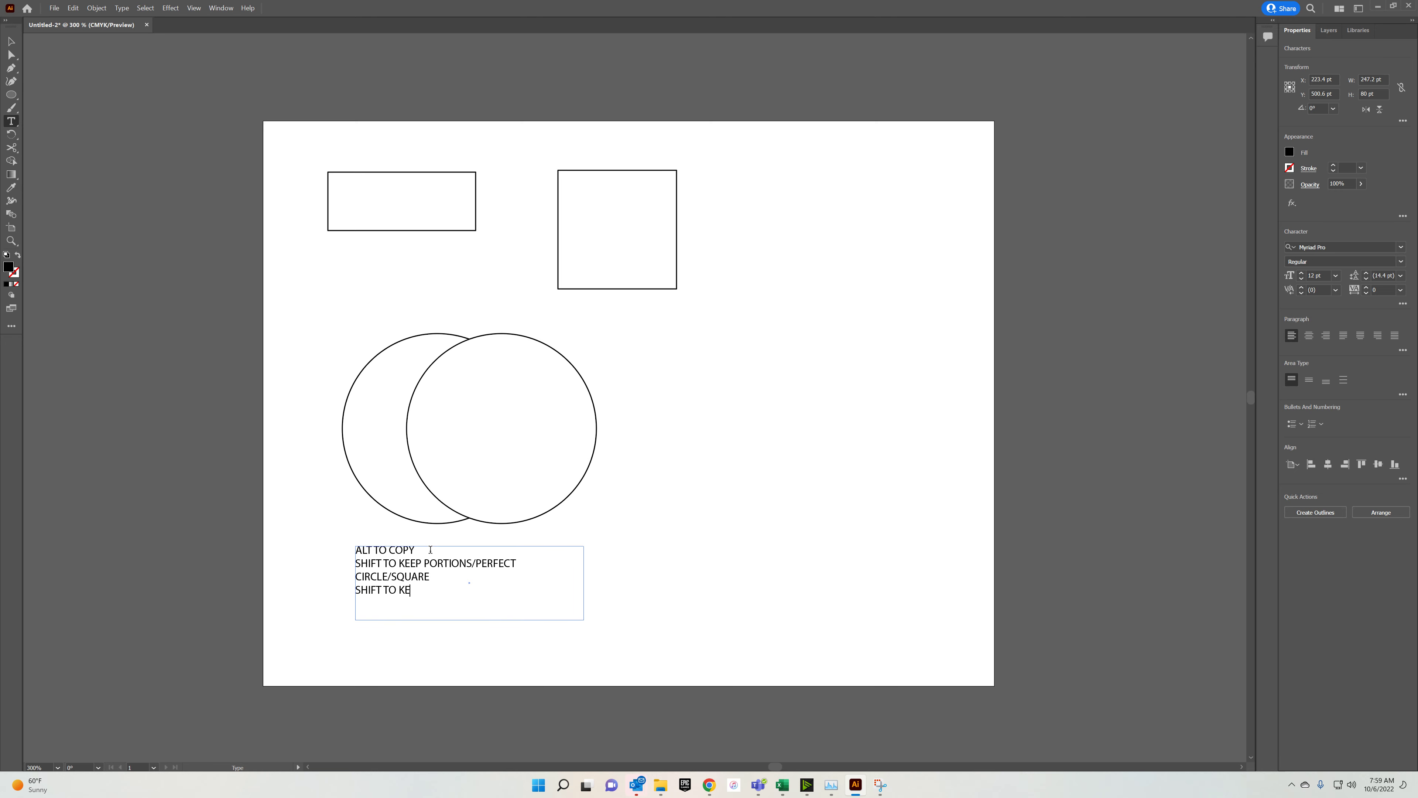
text(EP STRAIGHT)
click(11, 41)
click(269, 294)
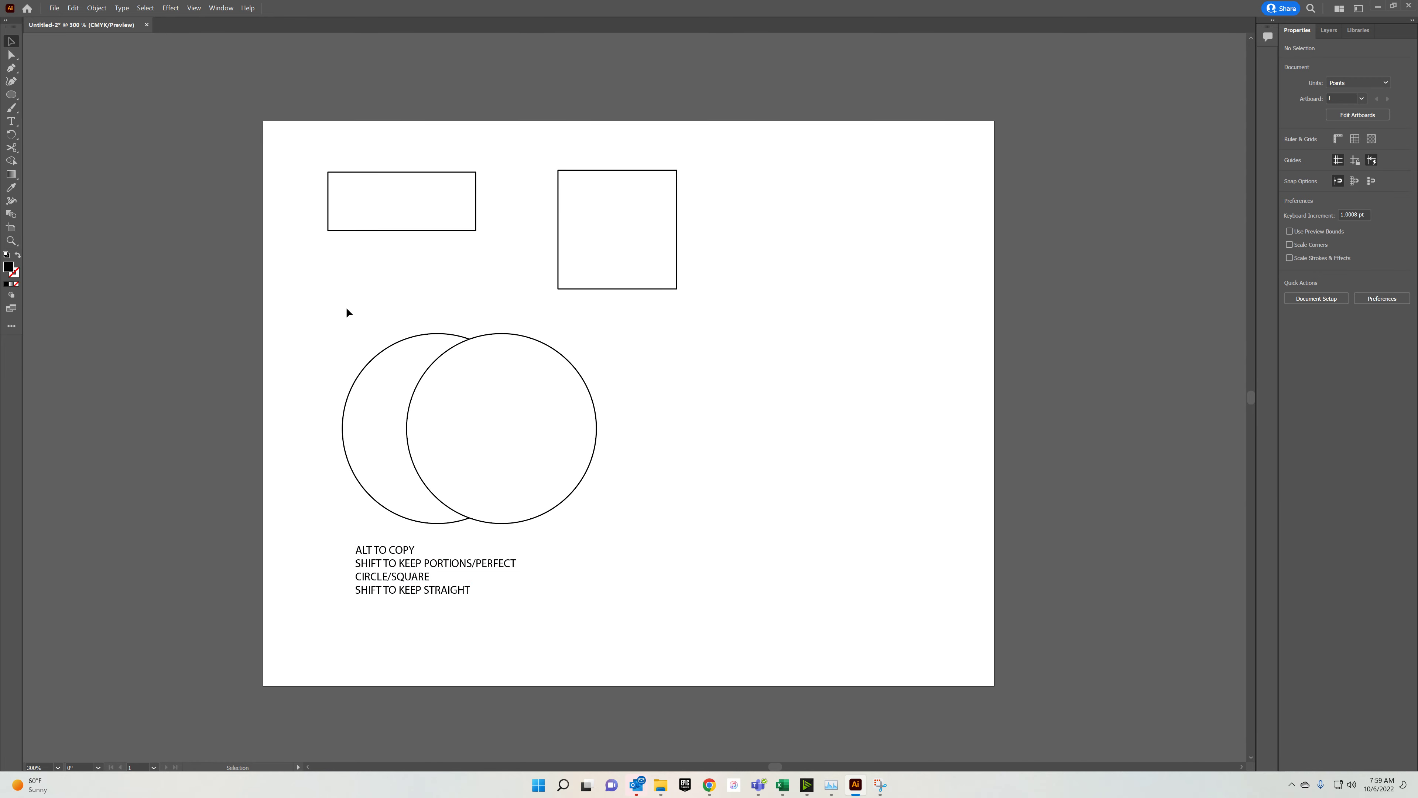
Try Pathfinder Minus Front, Unite and Intersect on both circles, undoing each.
drag(455, 378, 458, 383)
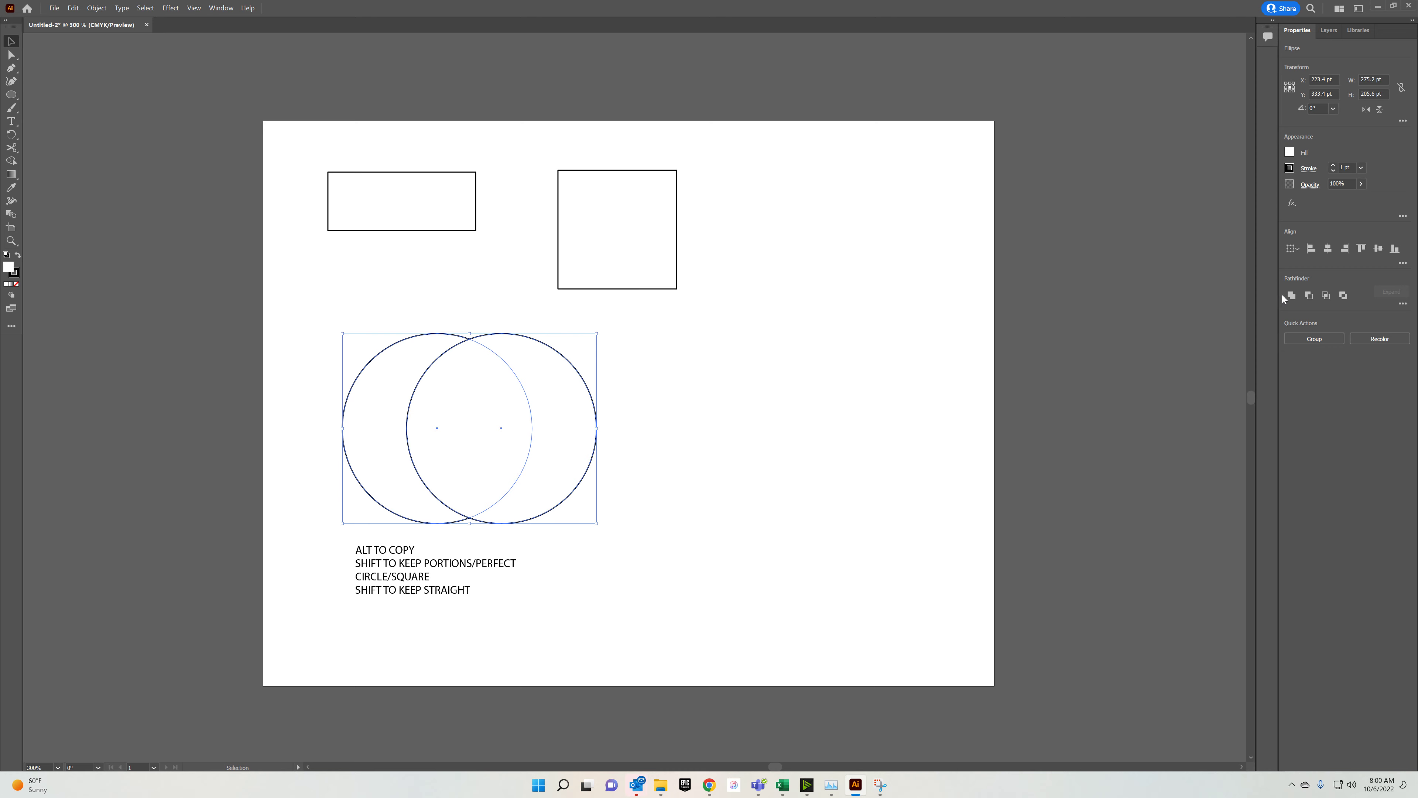
click(1308, 297)
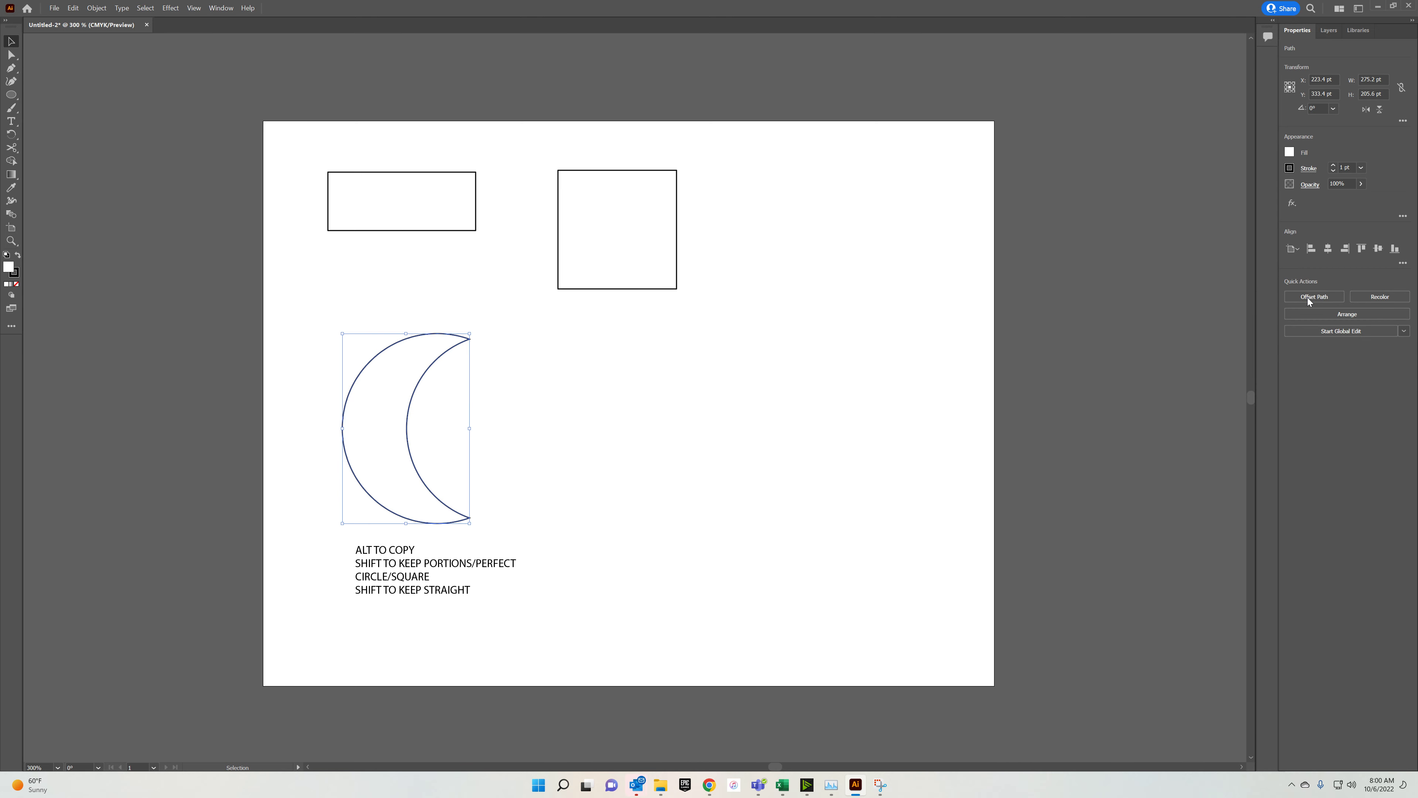
key(ctrl+z)
click(1296, 298)
key(ctrl+z)
click(1332, 296)
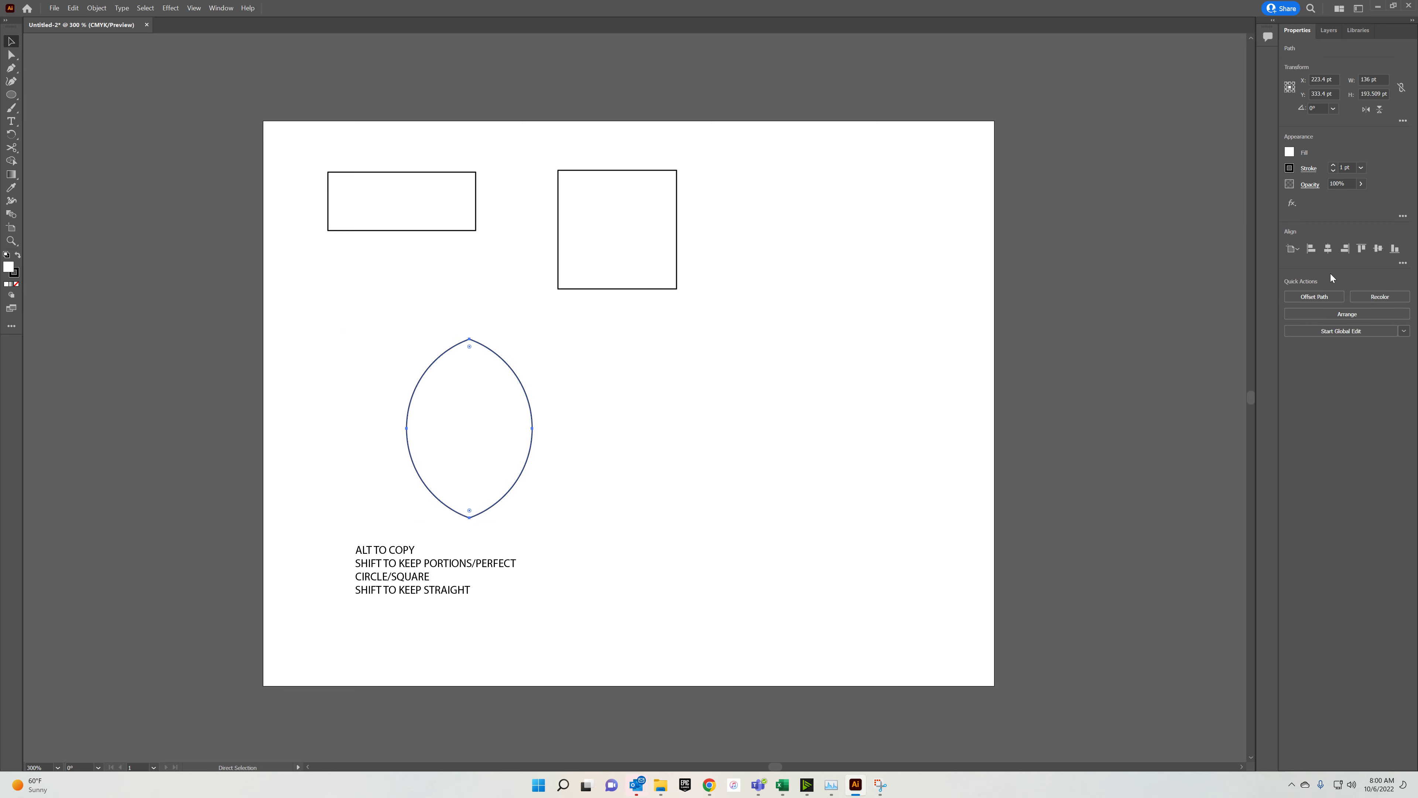
key(ctrl+z)
Try moving the circle pair across the artboard, then undo the moves.
key(v)
click(609, 401)
drag(596, 408, 863, 307)
click(863, 307)
drag(842, 355, 1230, 240)
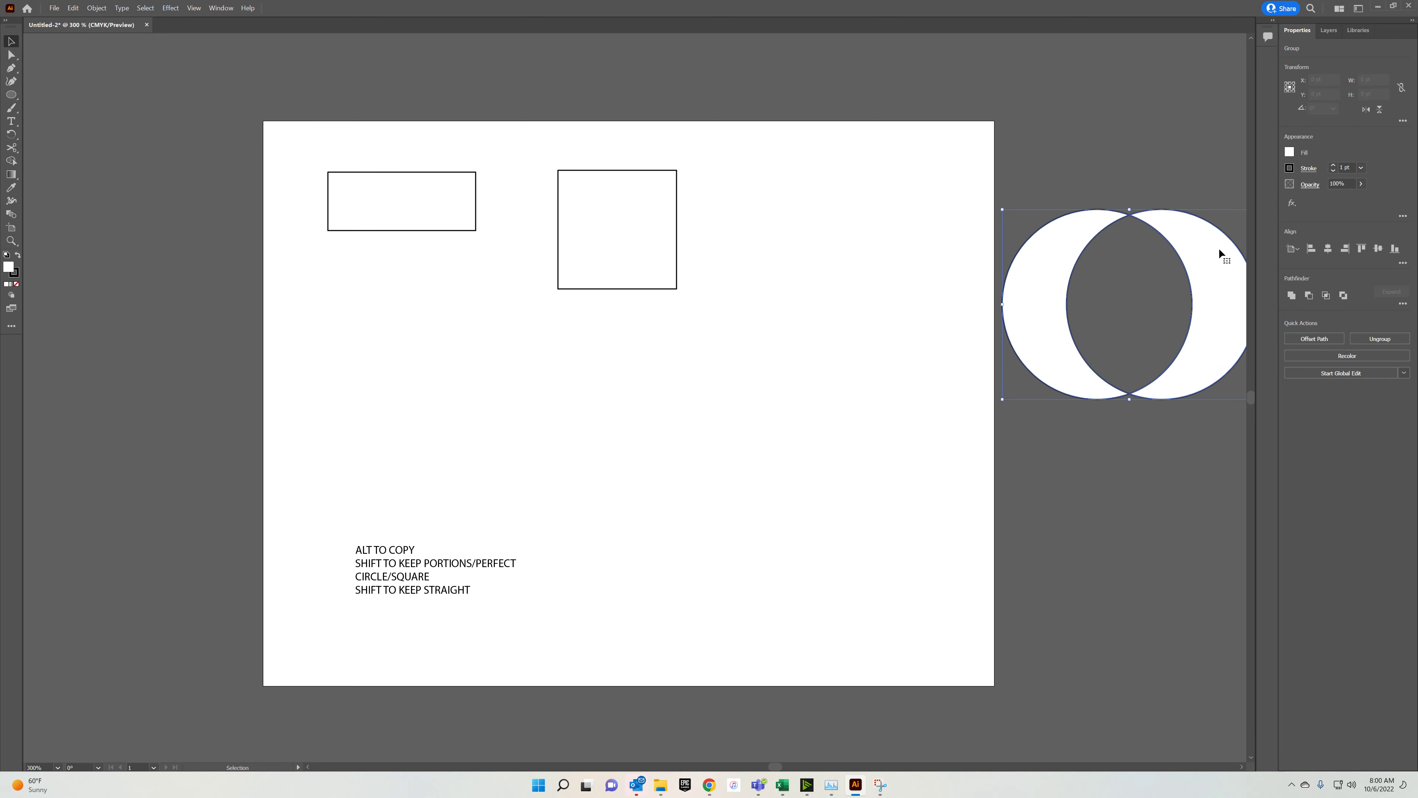
key(ctrl+z)
key(ctrl+z)
Ungroup the circles, intersect them into a lens, and rotate it horizontal.
key(ctrl+shift+g)
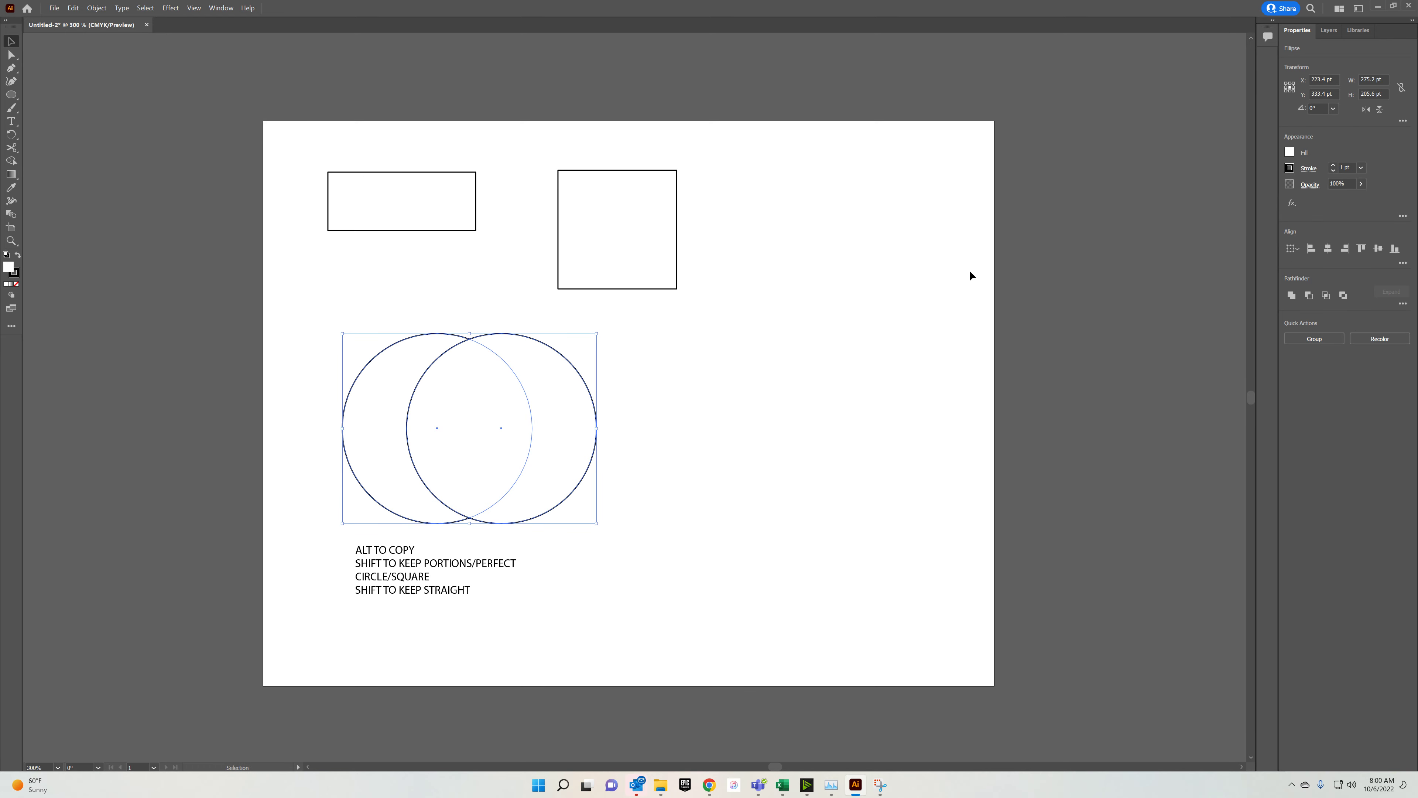
click(1326, 295)
click(749, 396)
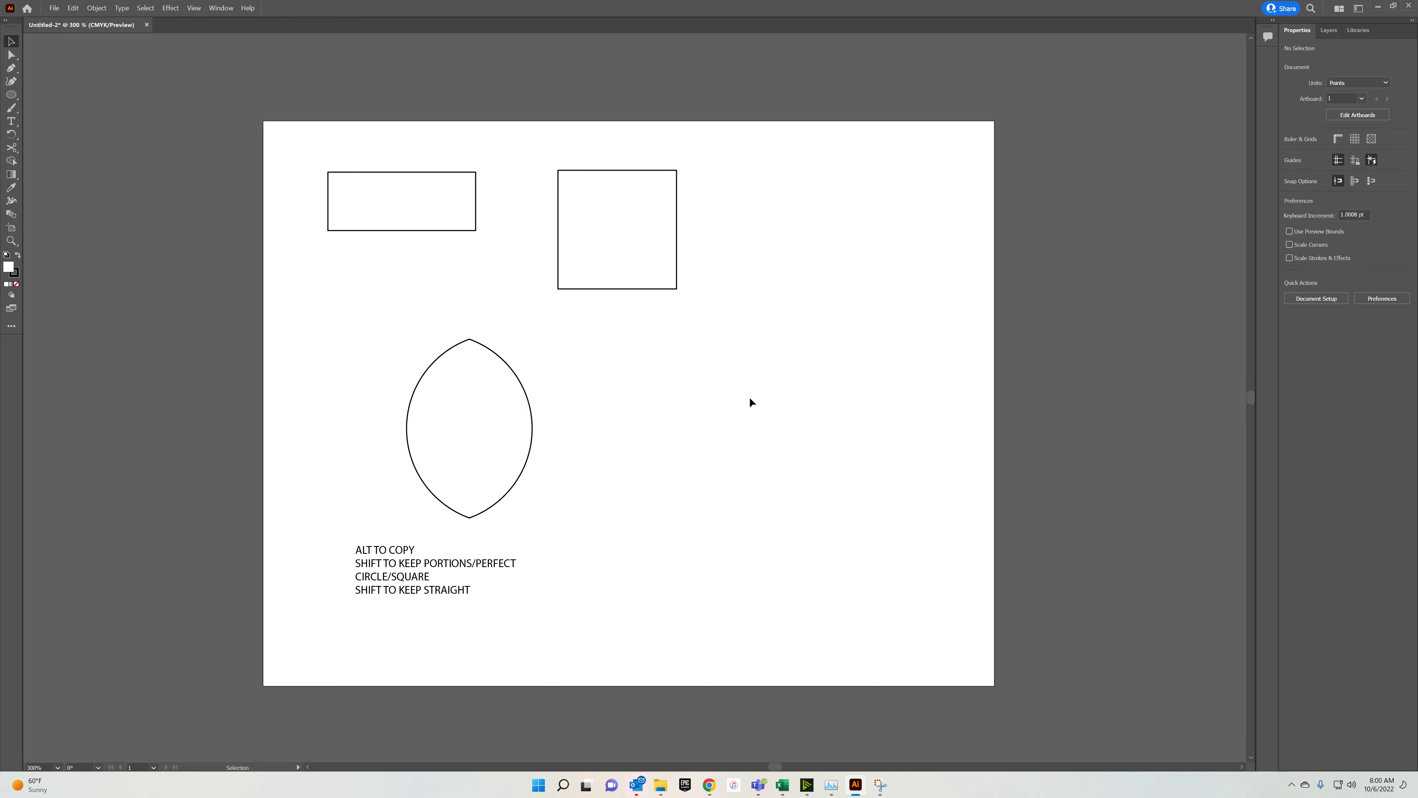
click(450, 386)
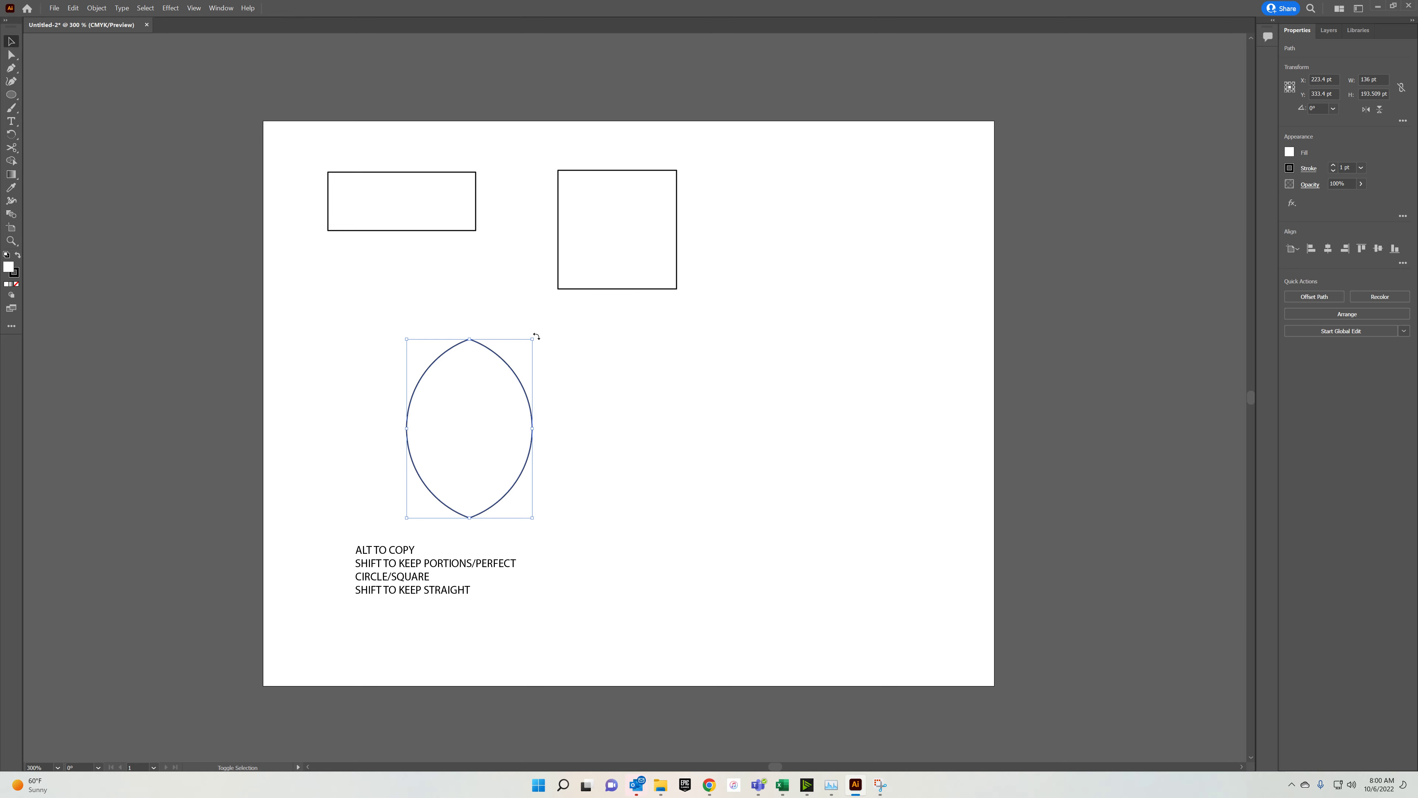
drag(537, 336, 573, 475)
click(616, 445)
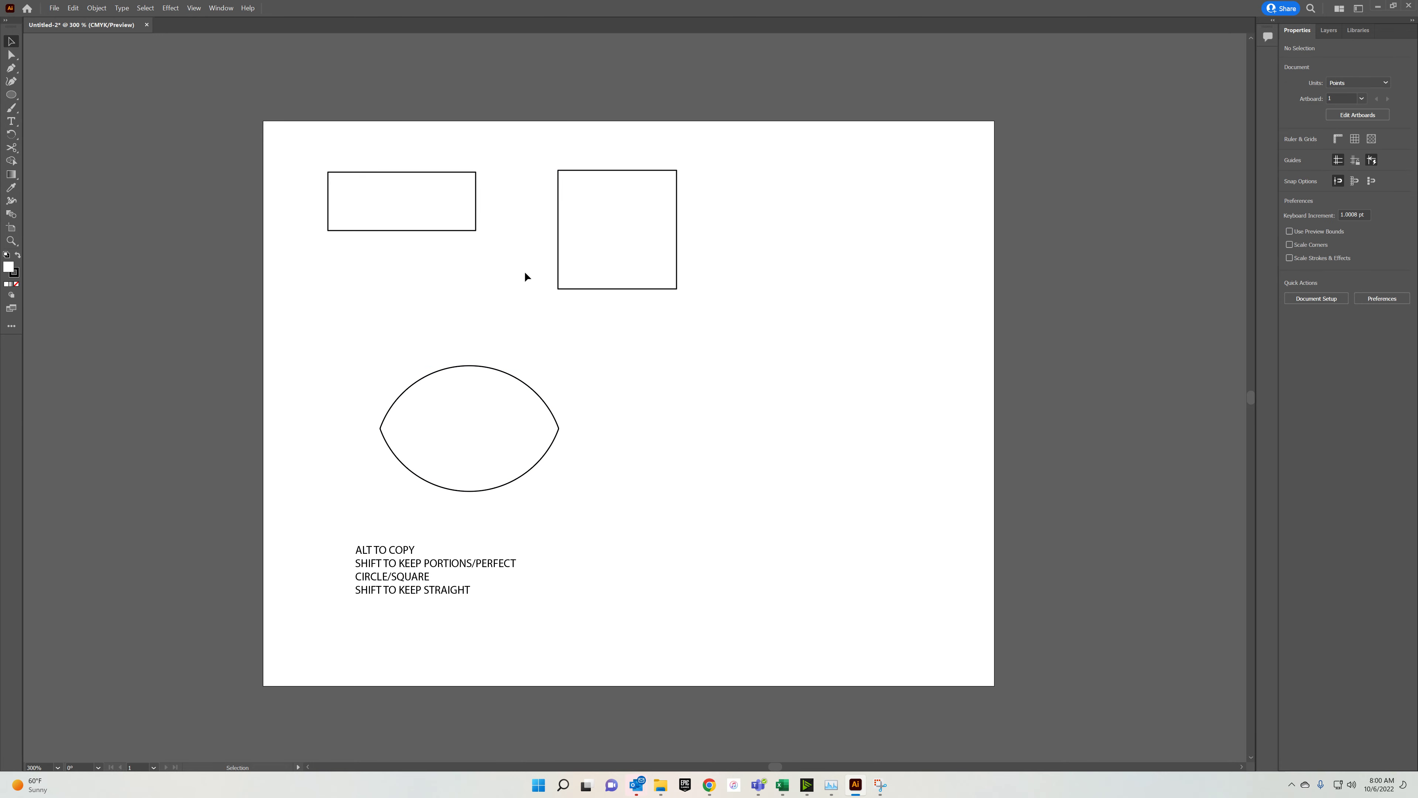
Draw a perfect circle right of the lens and bring up the Color panel.
click(6, 96)
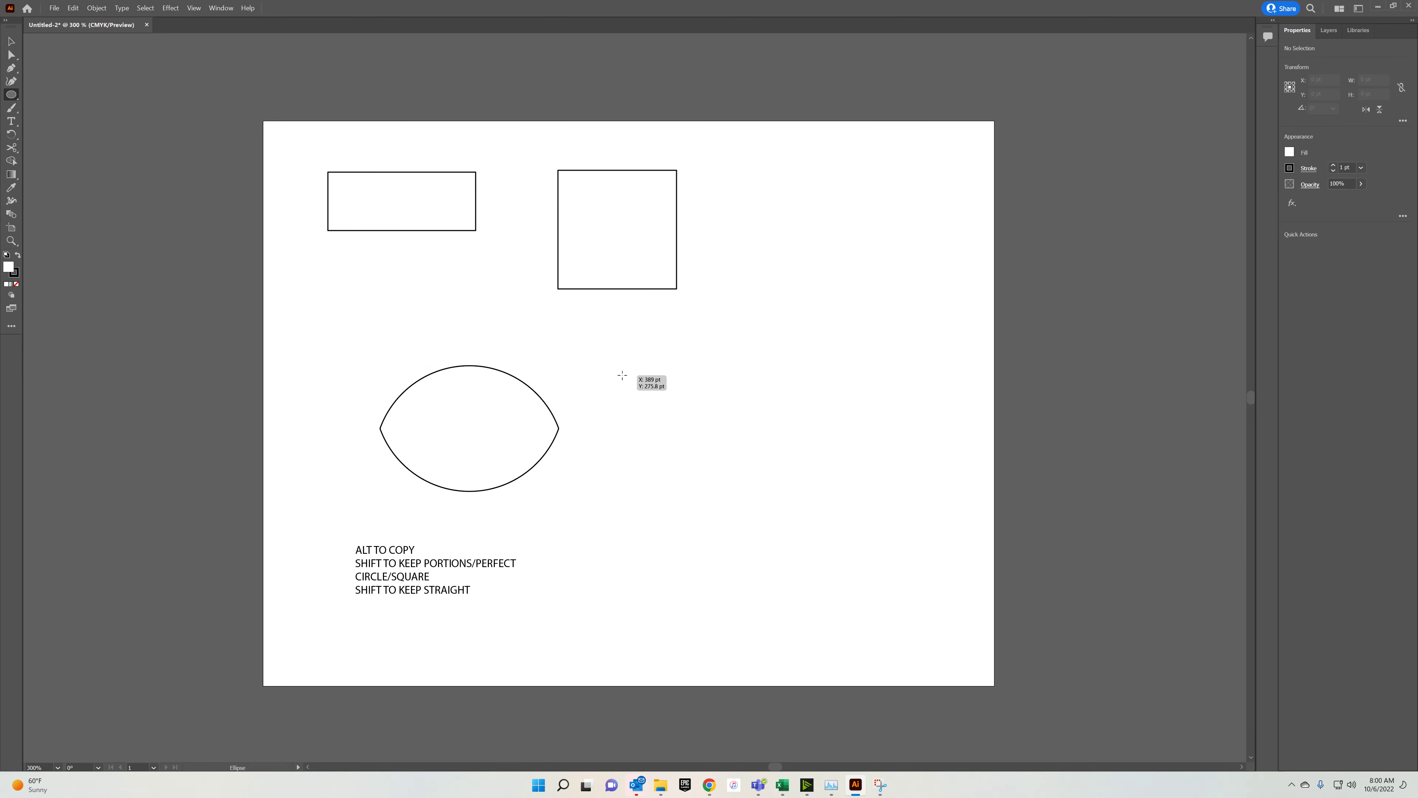
drag(622, 375, 793, 546)
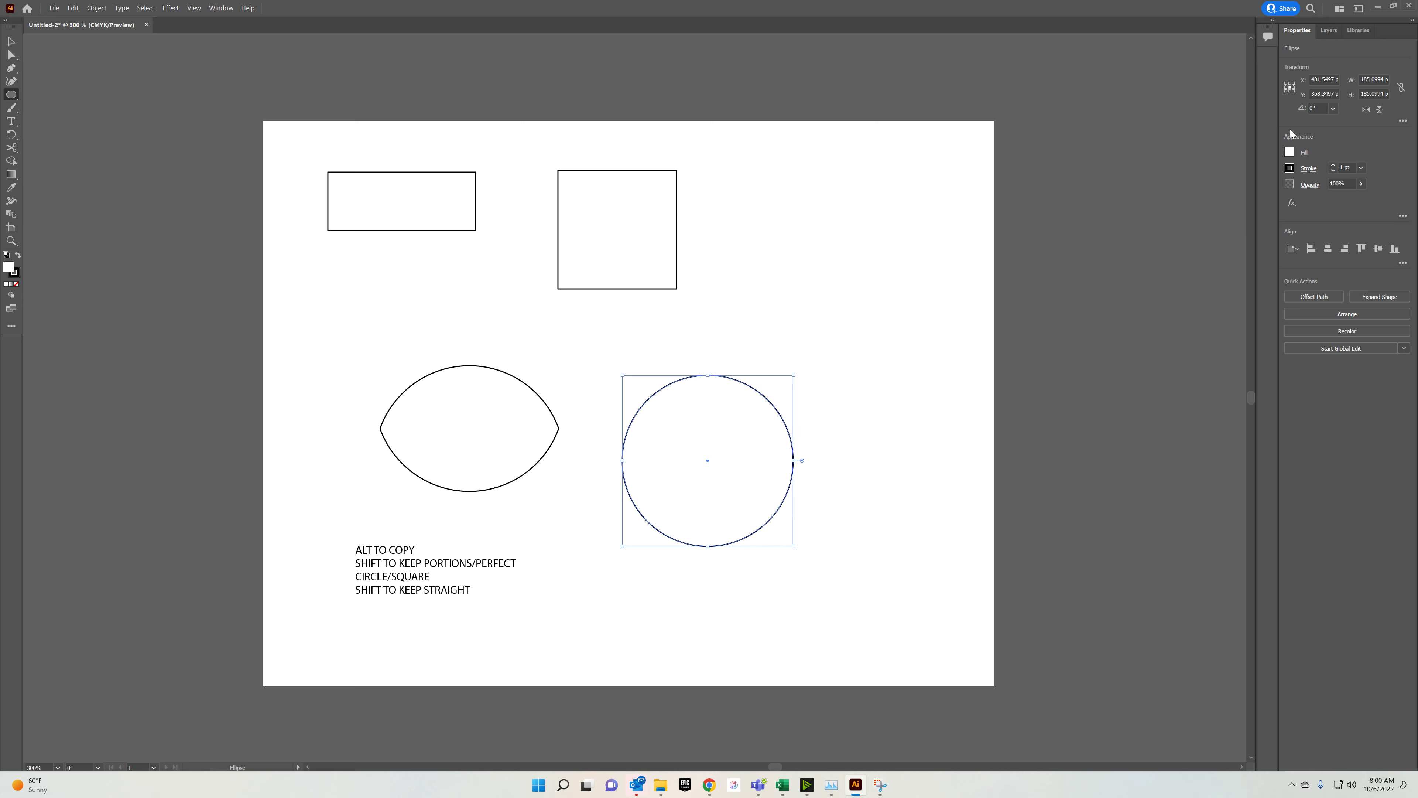
click(1289, 152)
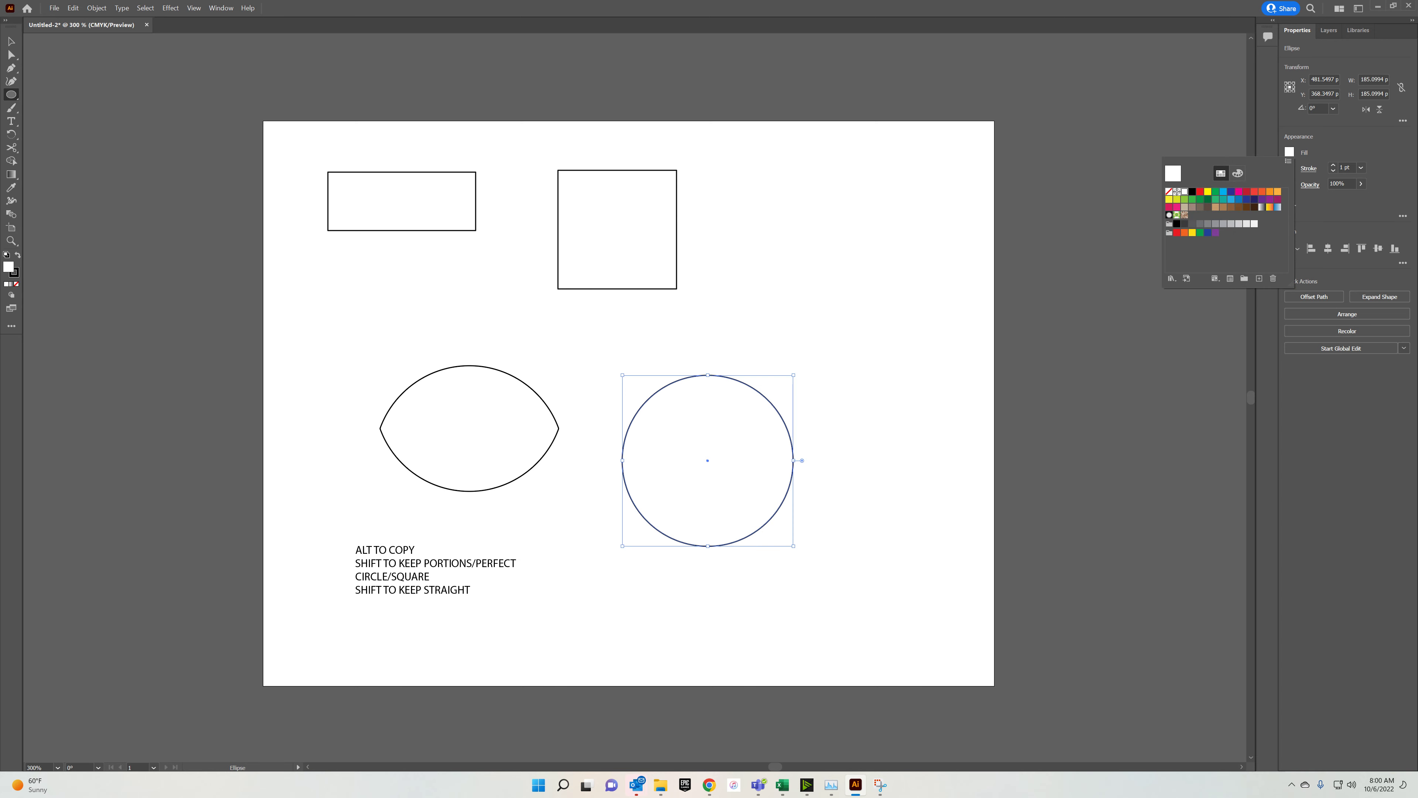
key(Escape)
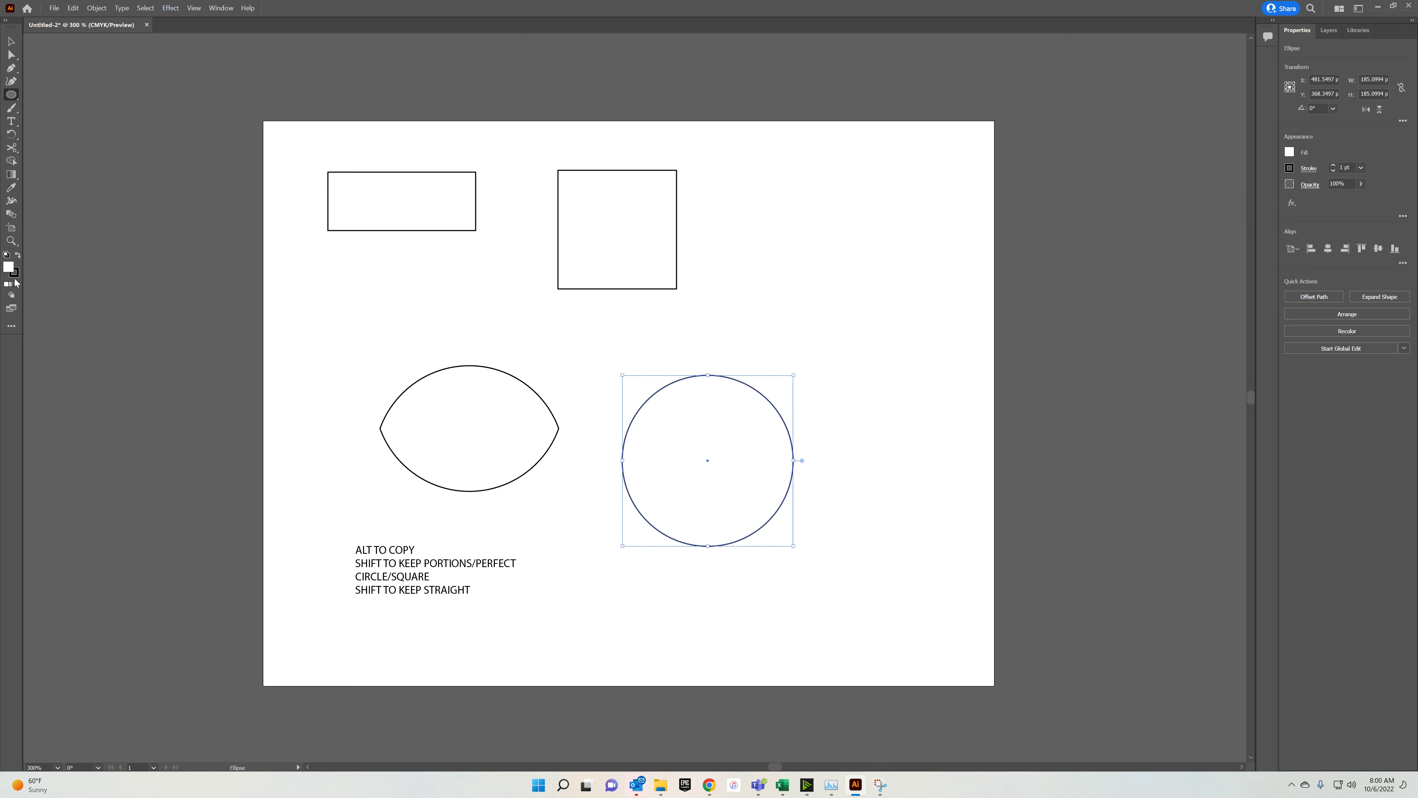
click(16, 279)
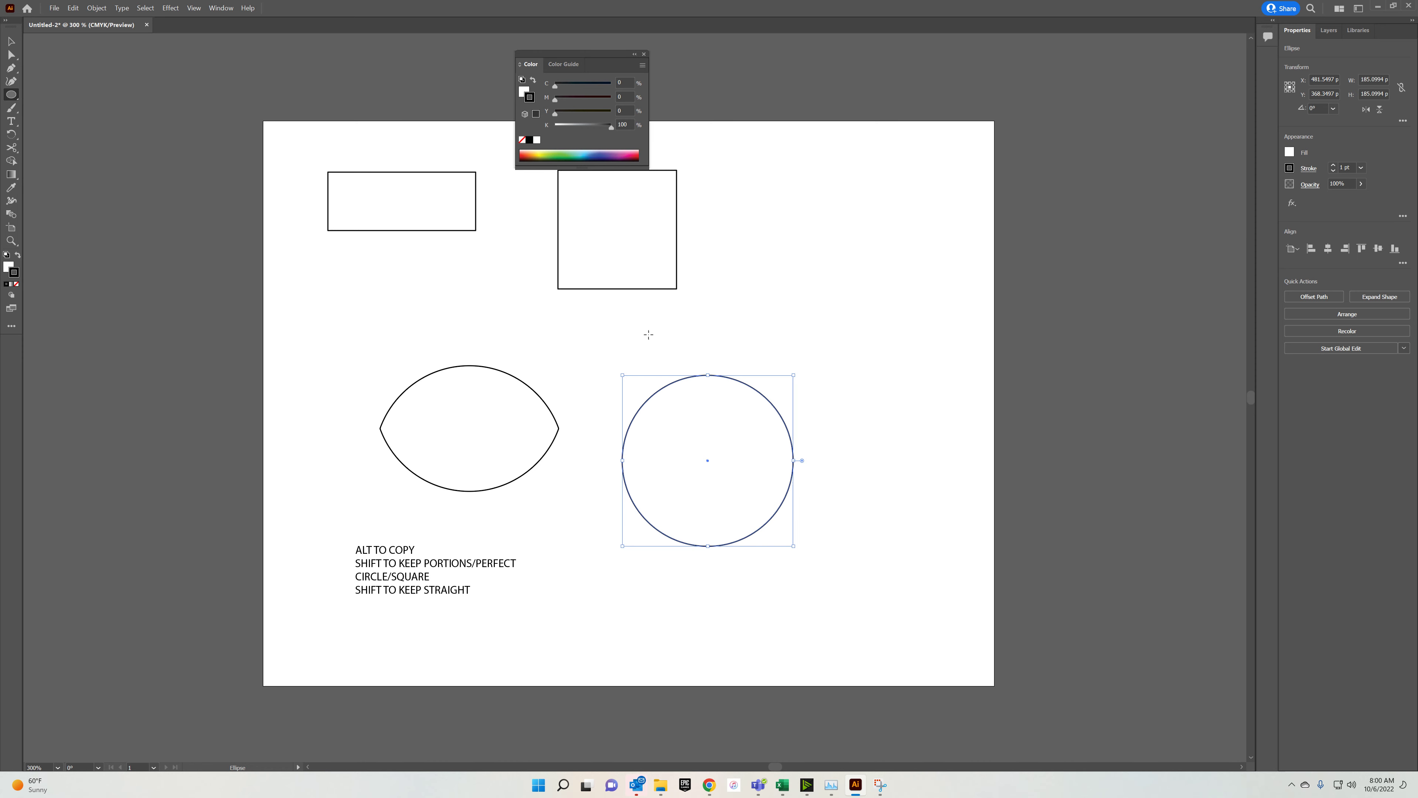
click(7, 268)
Fill the circle with a magenta swatch and give it a cyan outline.
click(1289, 153)
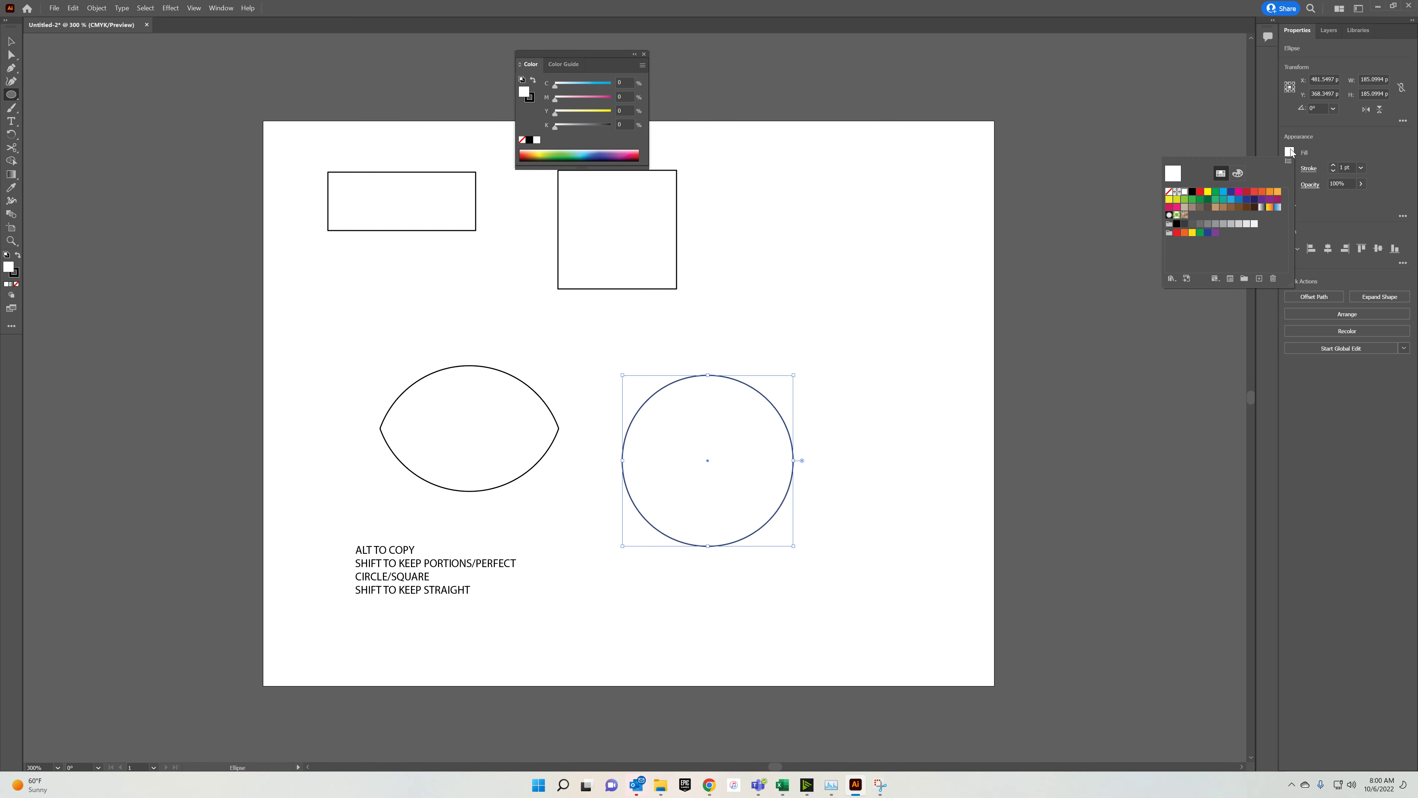
click(1237, 193)
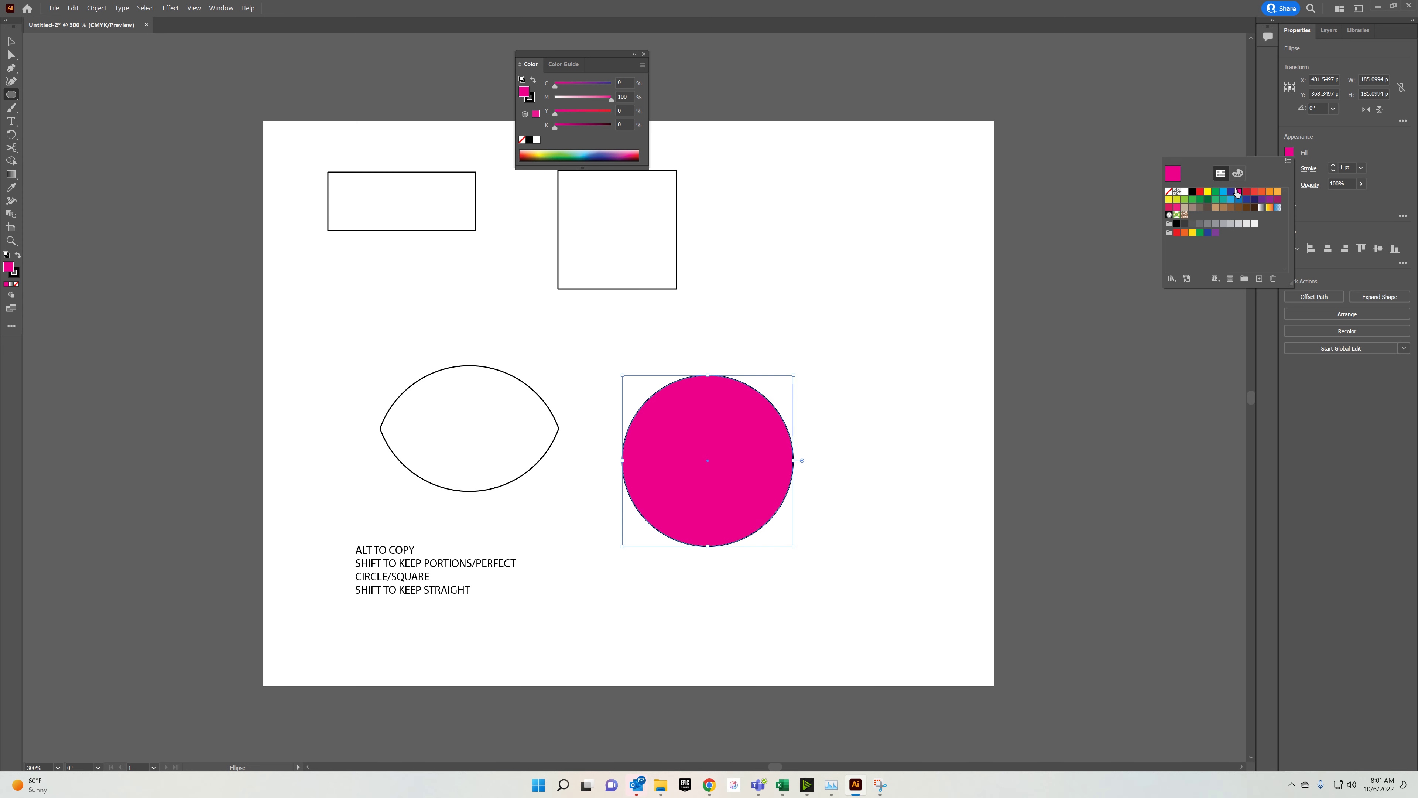
click(1363, 160)
click(1289, 169)
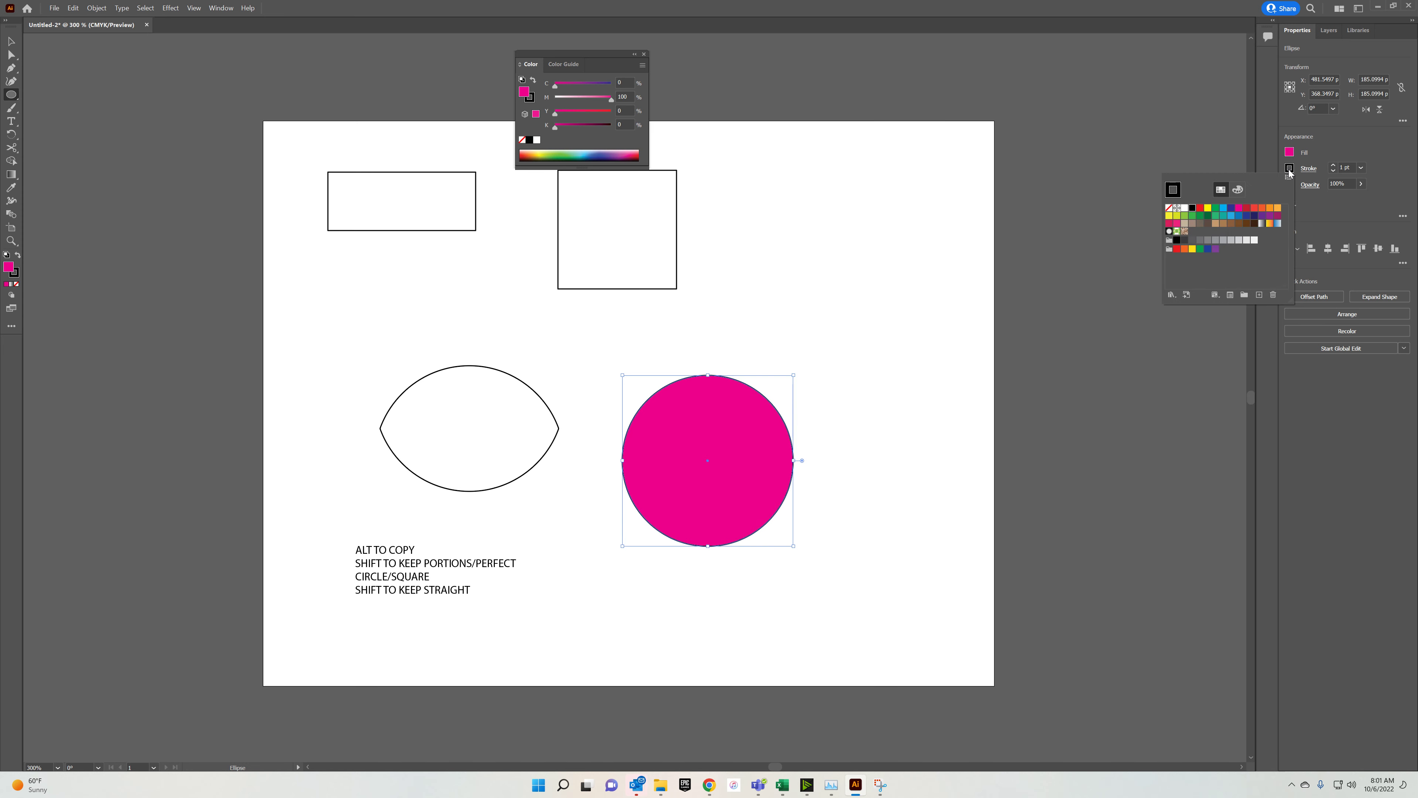
click(1223, 208)
click(1329, 158)
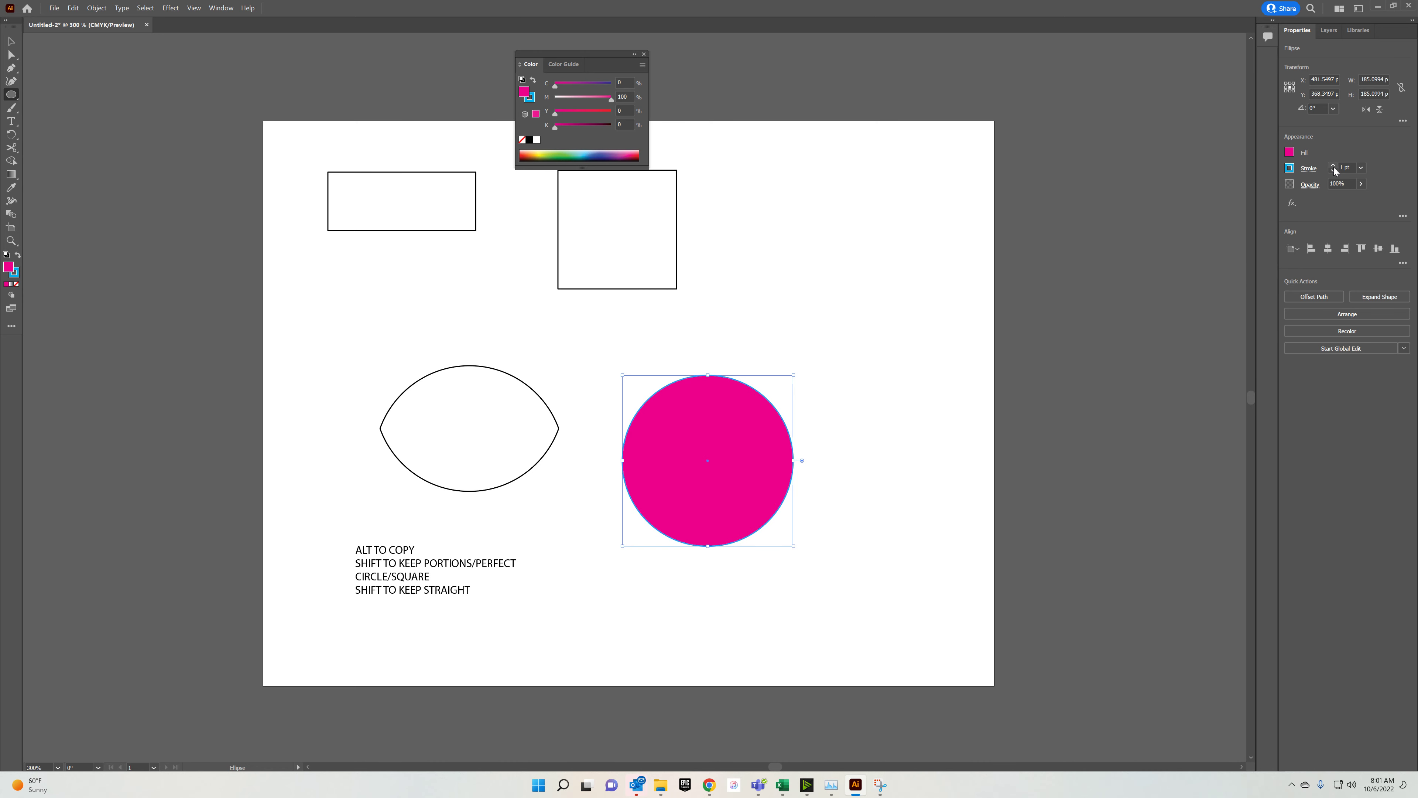
Set the stroke weight to 11 pt and try tapered width profiles before returning to uniform.
click(1334, 167)
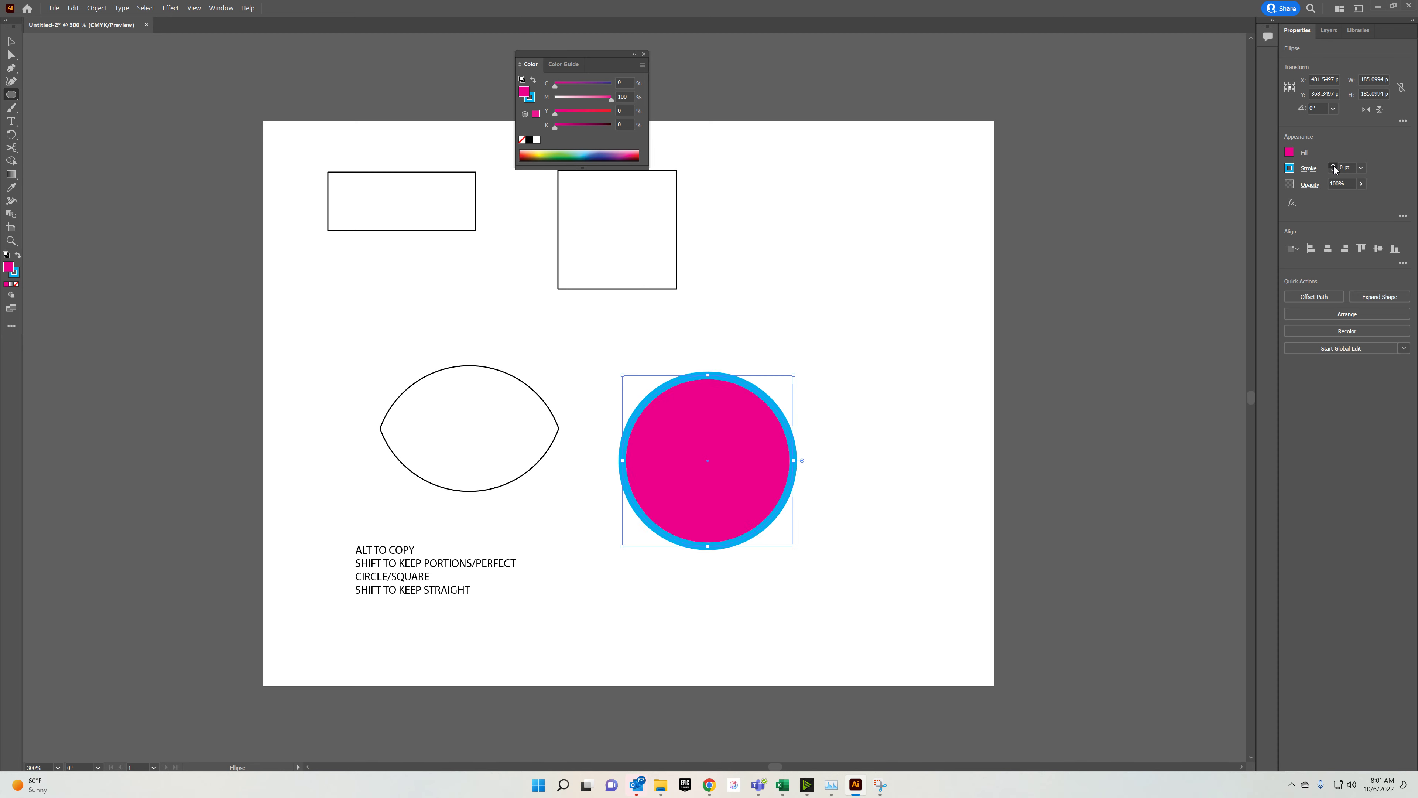
click(725, 231)
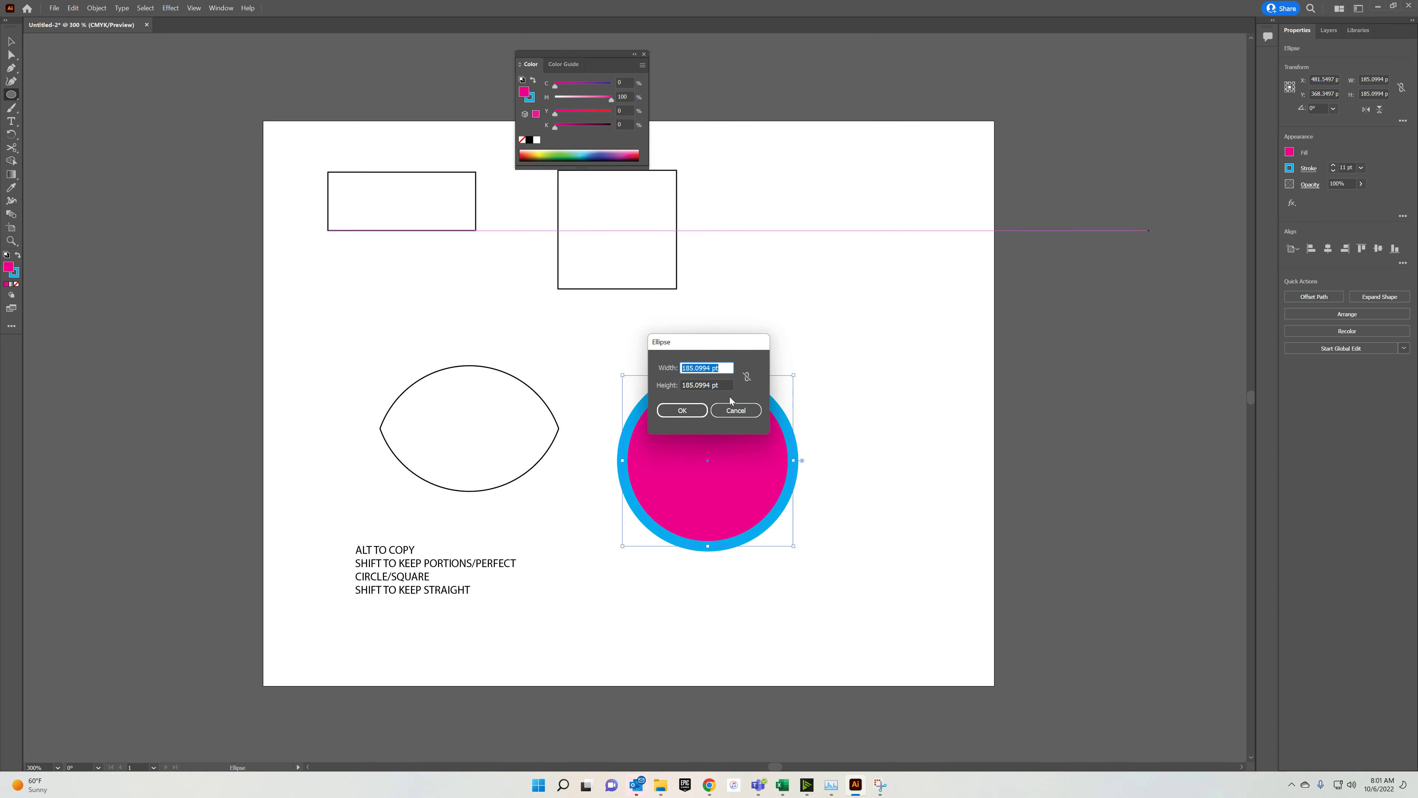
click(1305, 169)
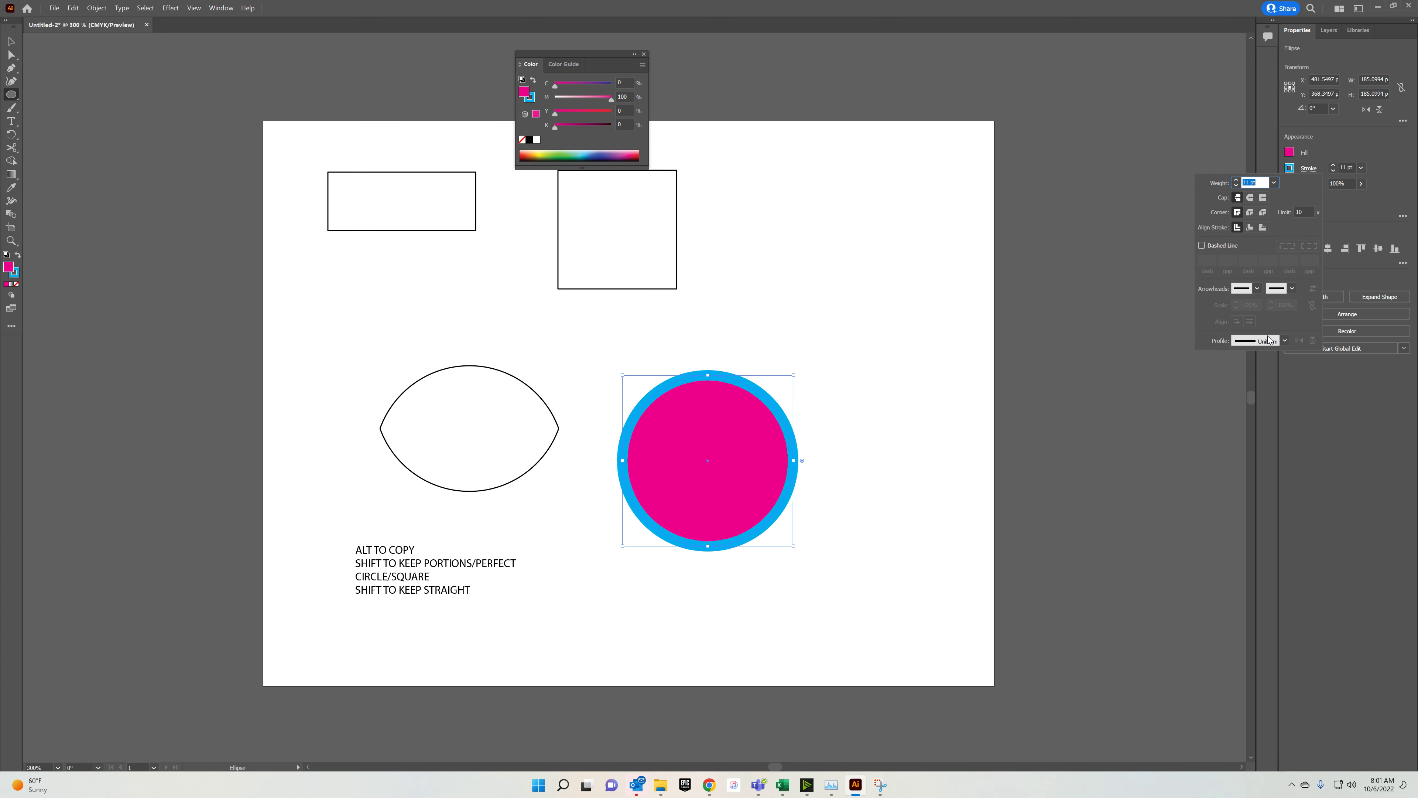
click(1284, 342)
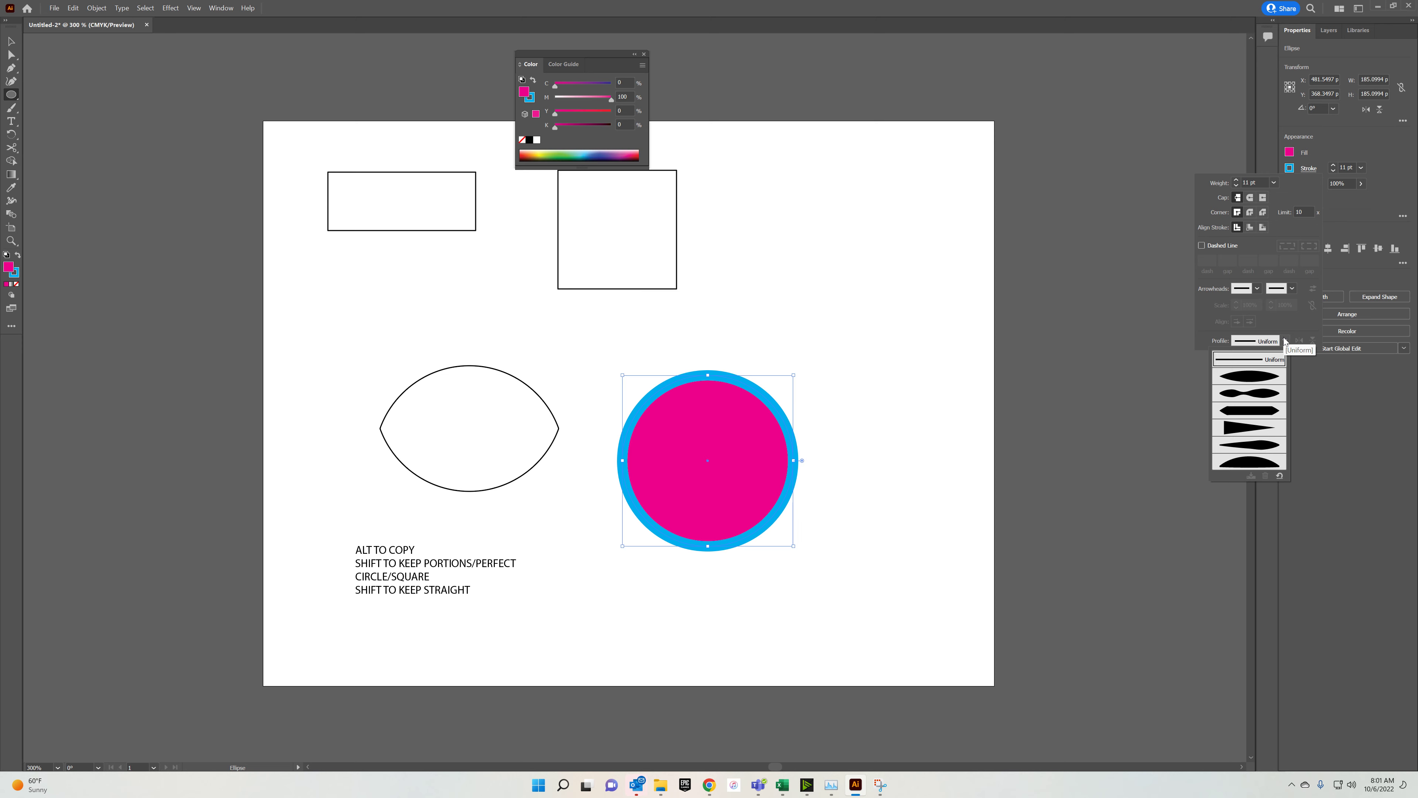
click(1271, 375)
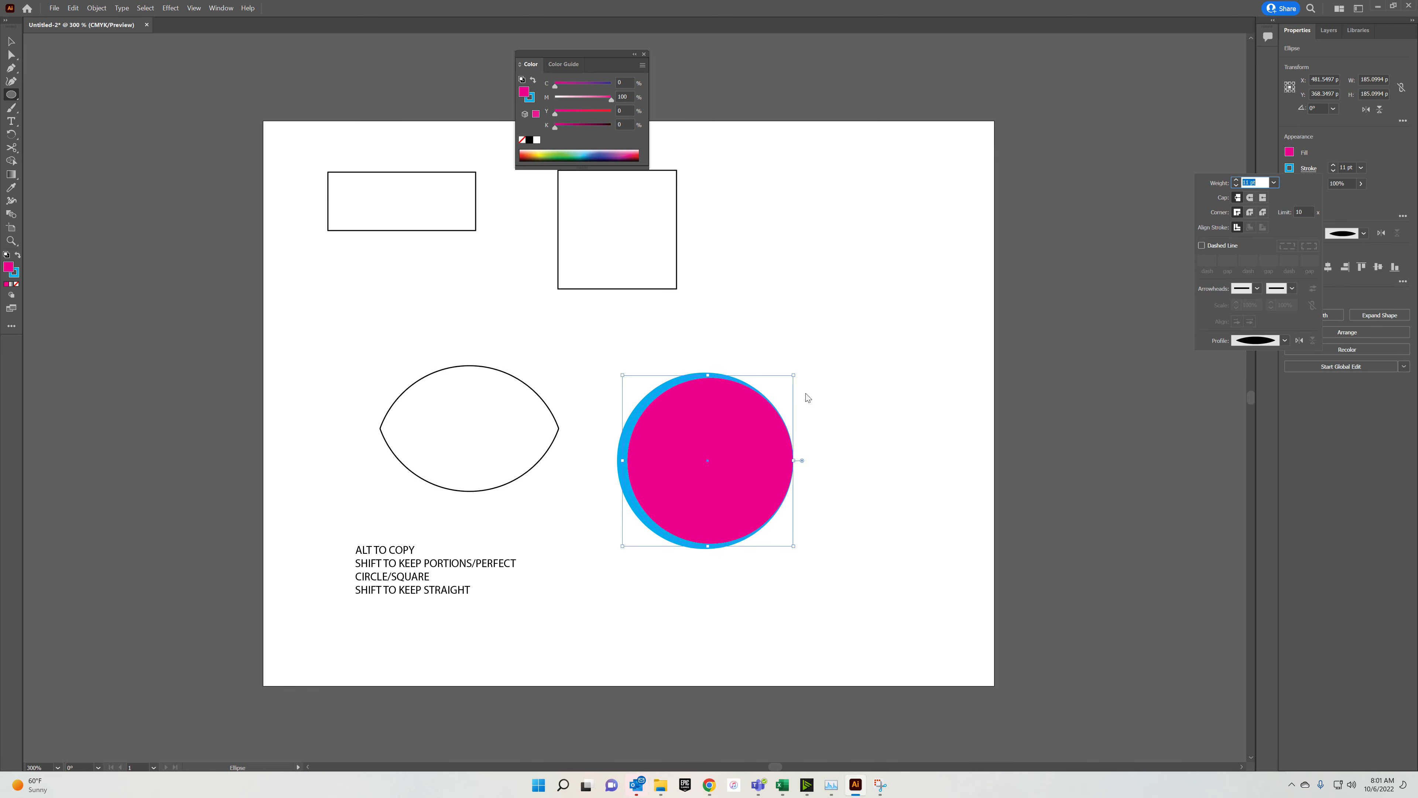
click(1284, 342)
click(1249, 391)
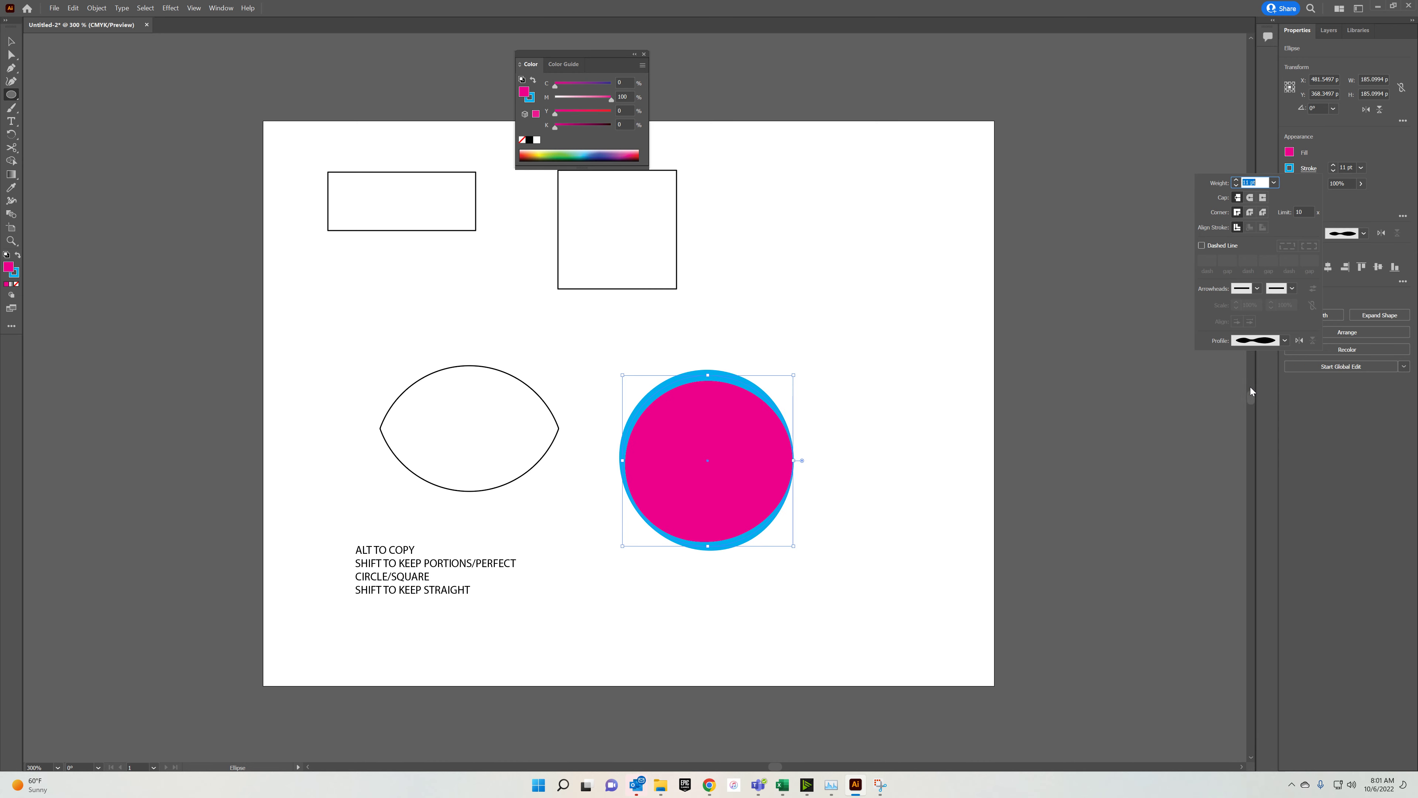
click(1284, 340)
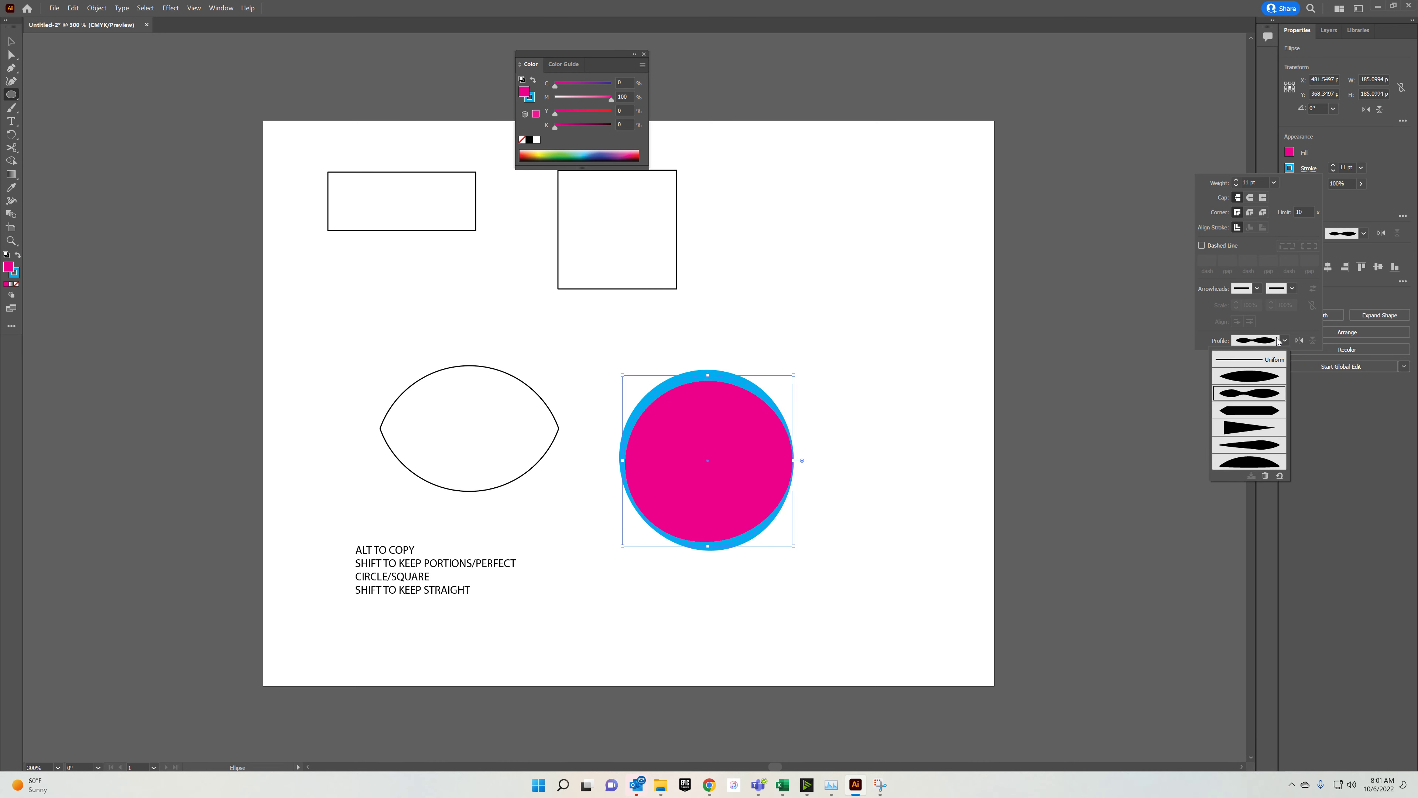
click(1259, 359)
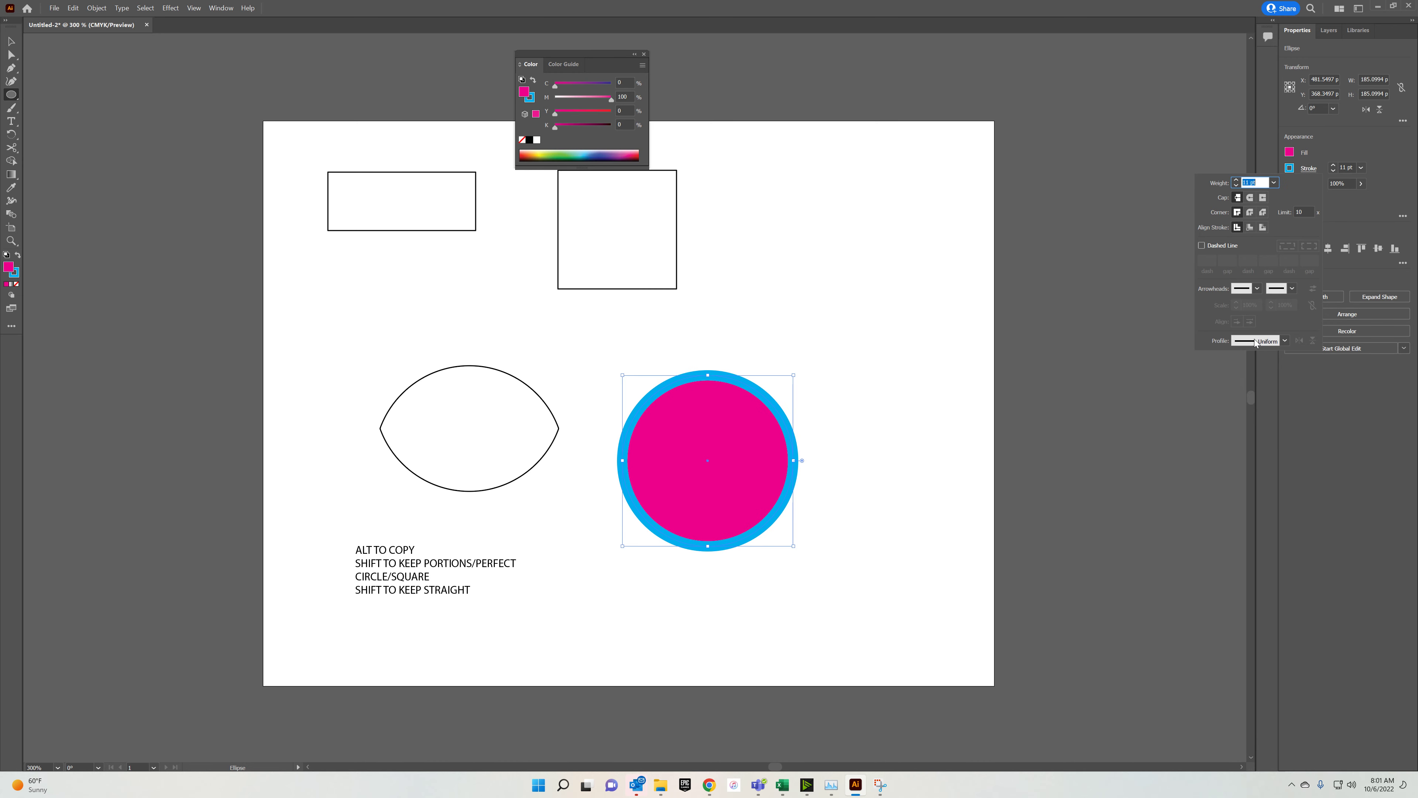
Add a start arrowhead to the outline, then remove it again.
click(1259, 291)
click(1215, 324)
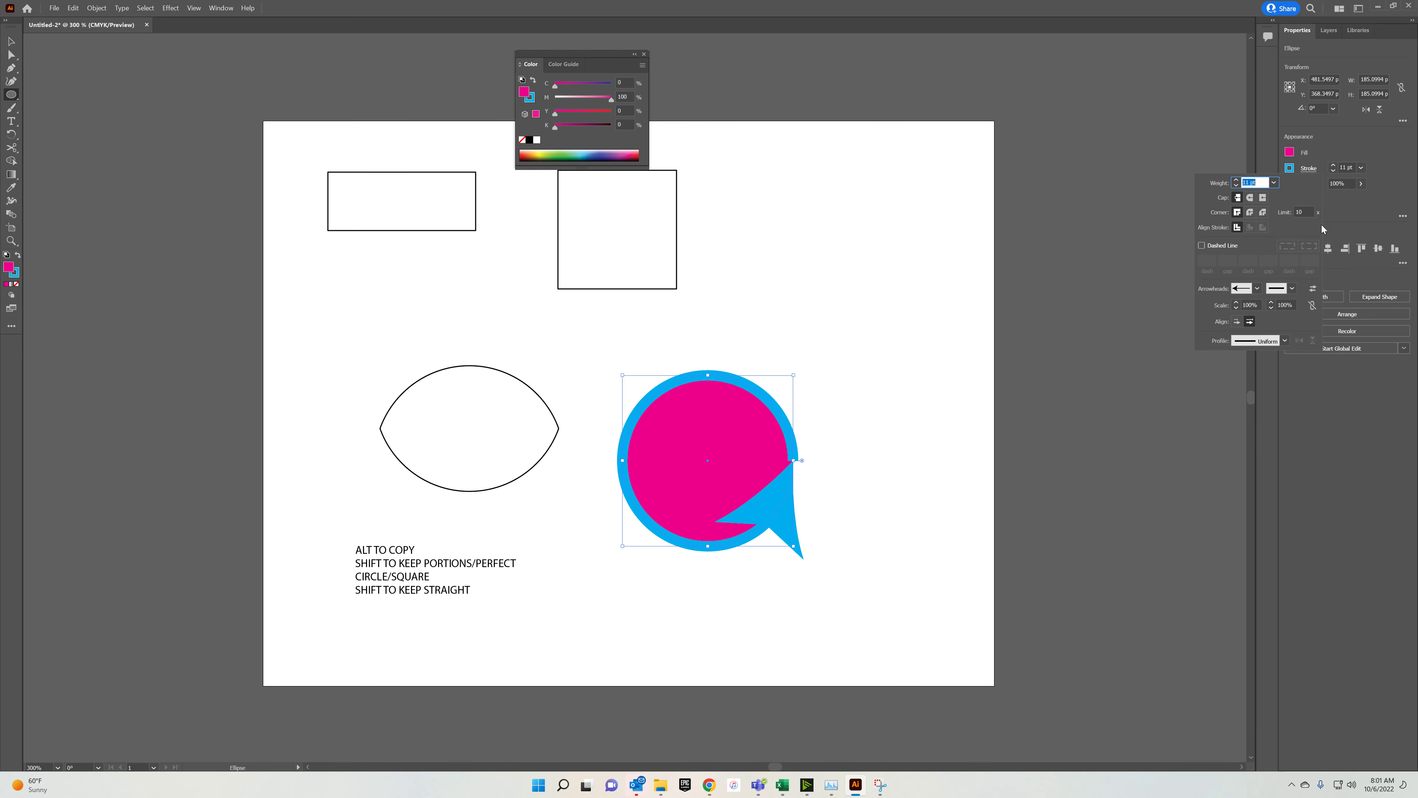
click(1255, 289)
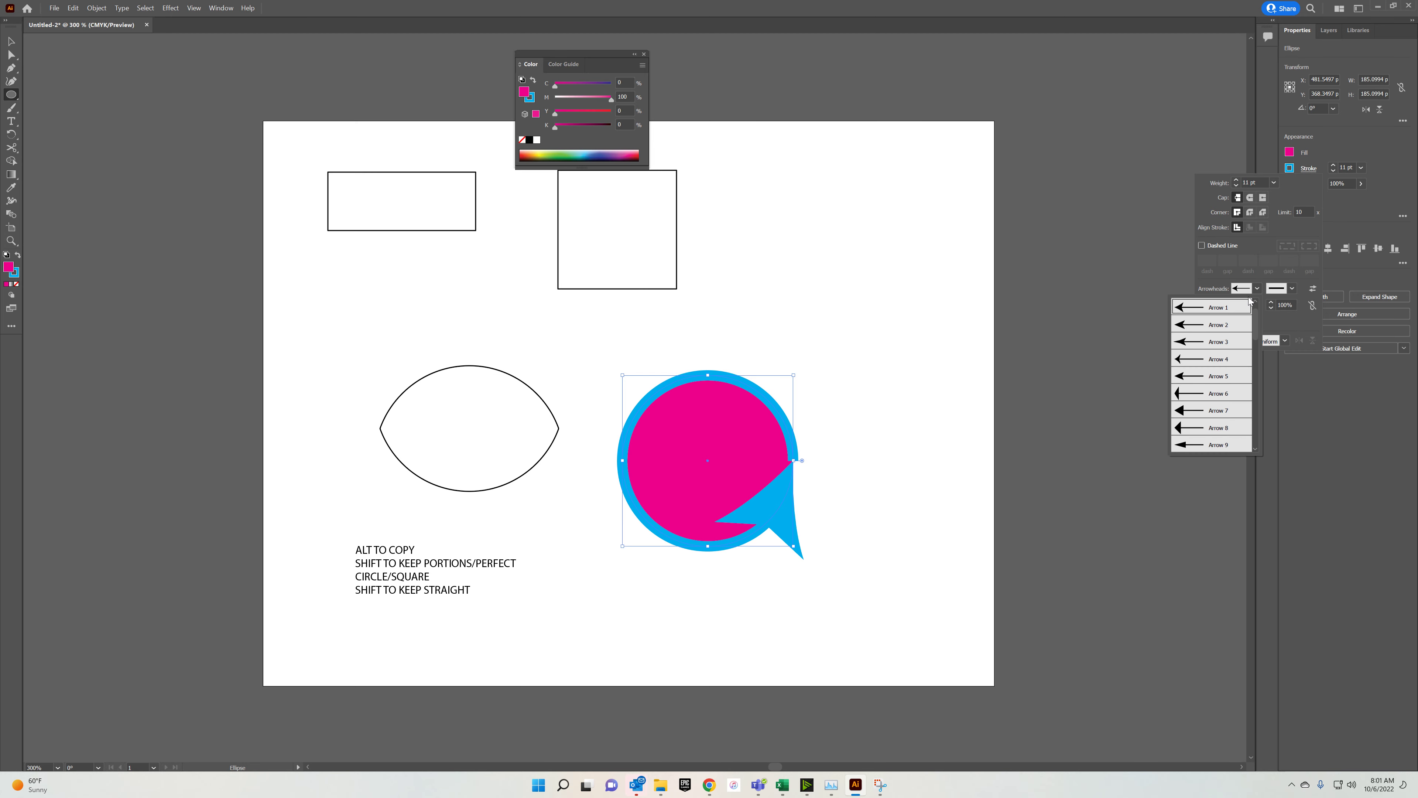
scroll(1232, 304, up, 1)
click(1225, 307)
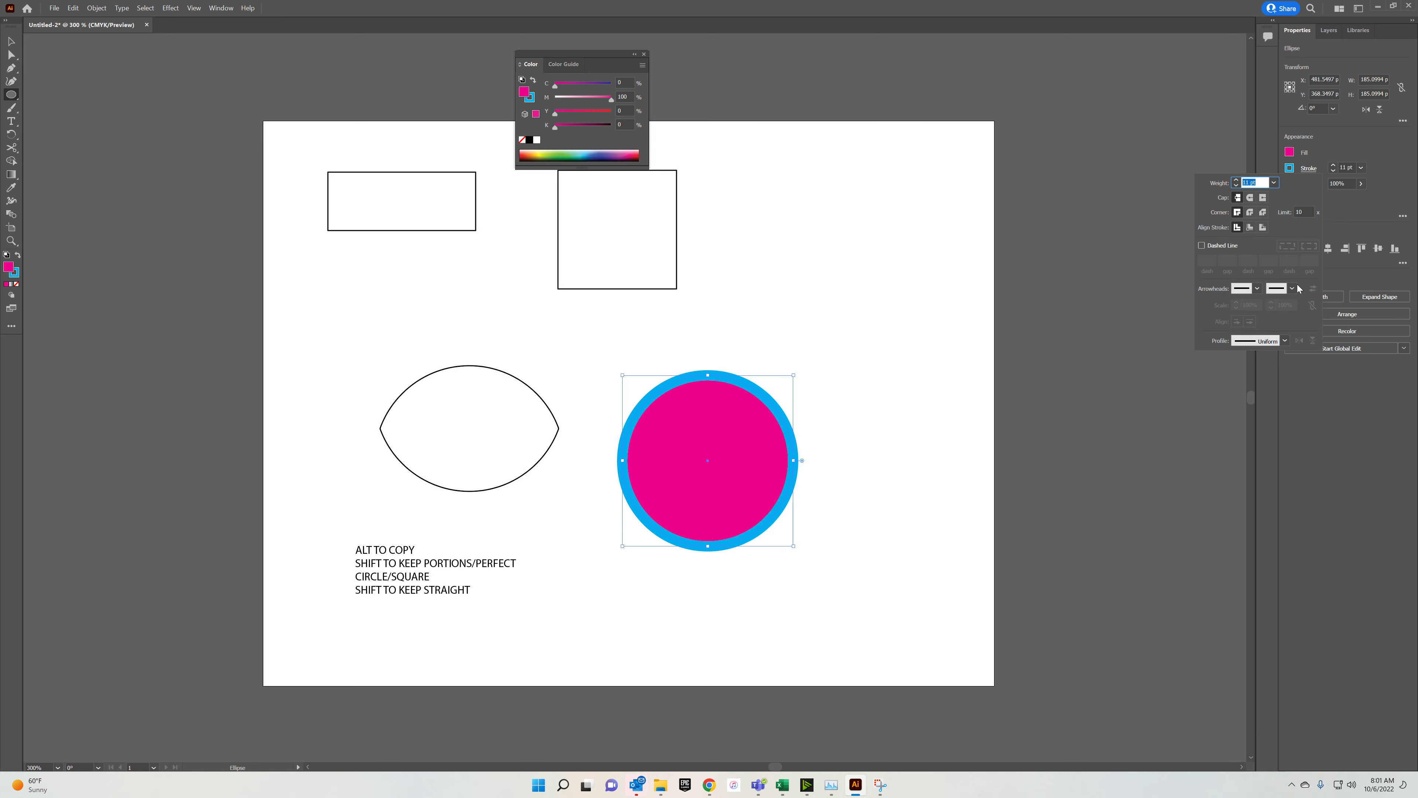
Try dashed outlines of 6, 20 and 50 pt, then undo back to solid.
click(1201, 245)
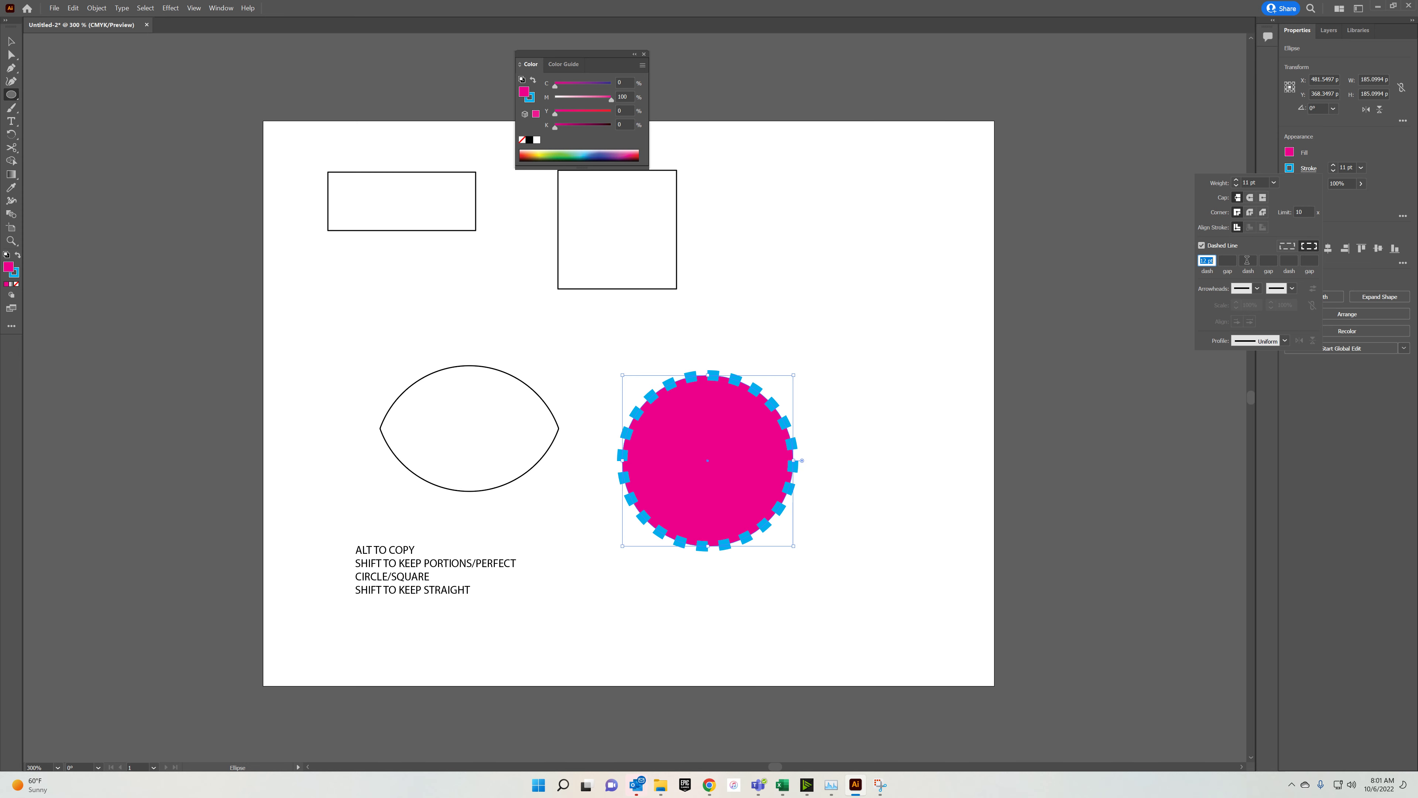
text(6)
key(Tab)
key(shift+Tab)
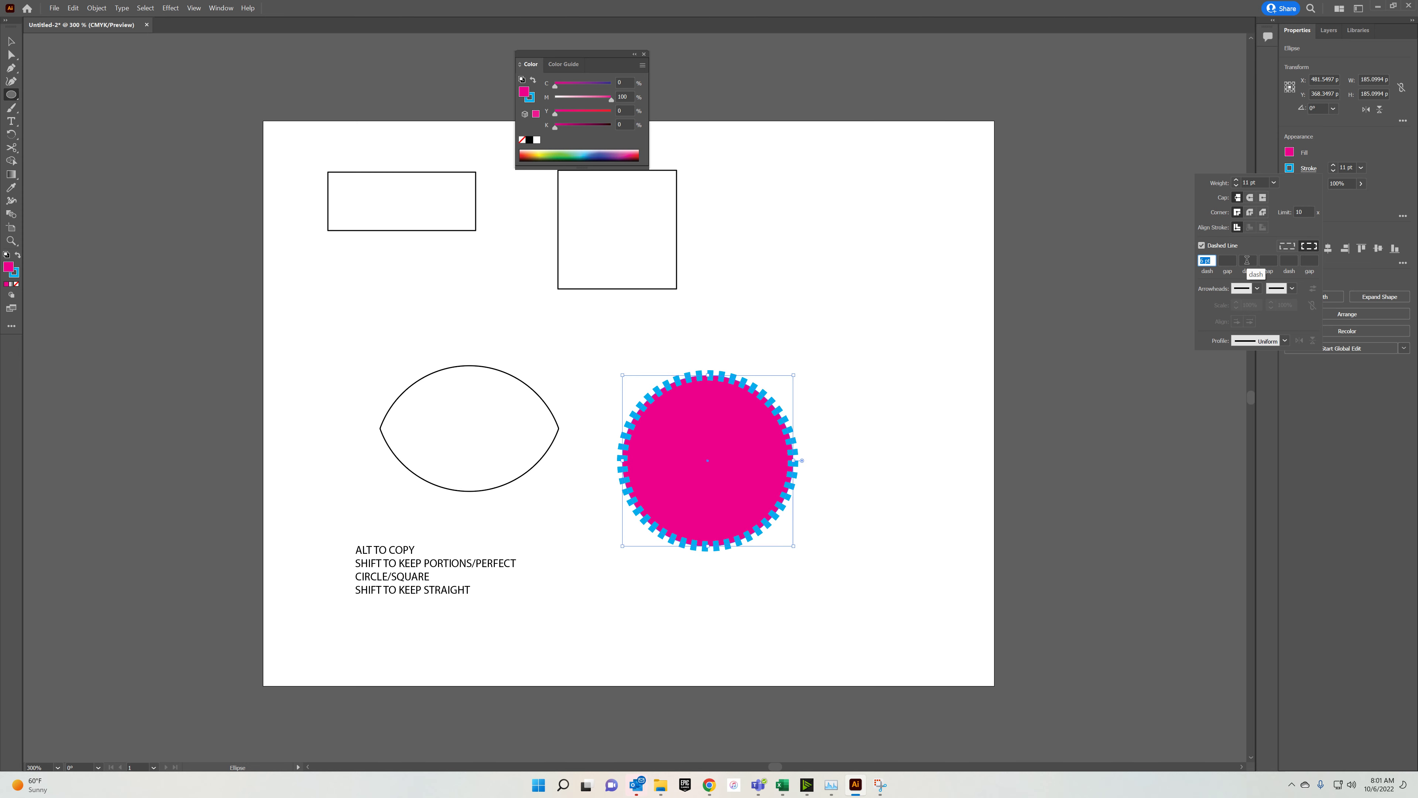
text(20)
key(Return)
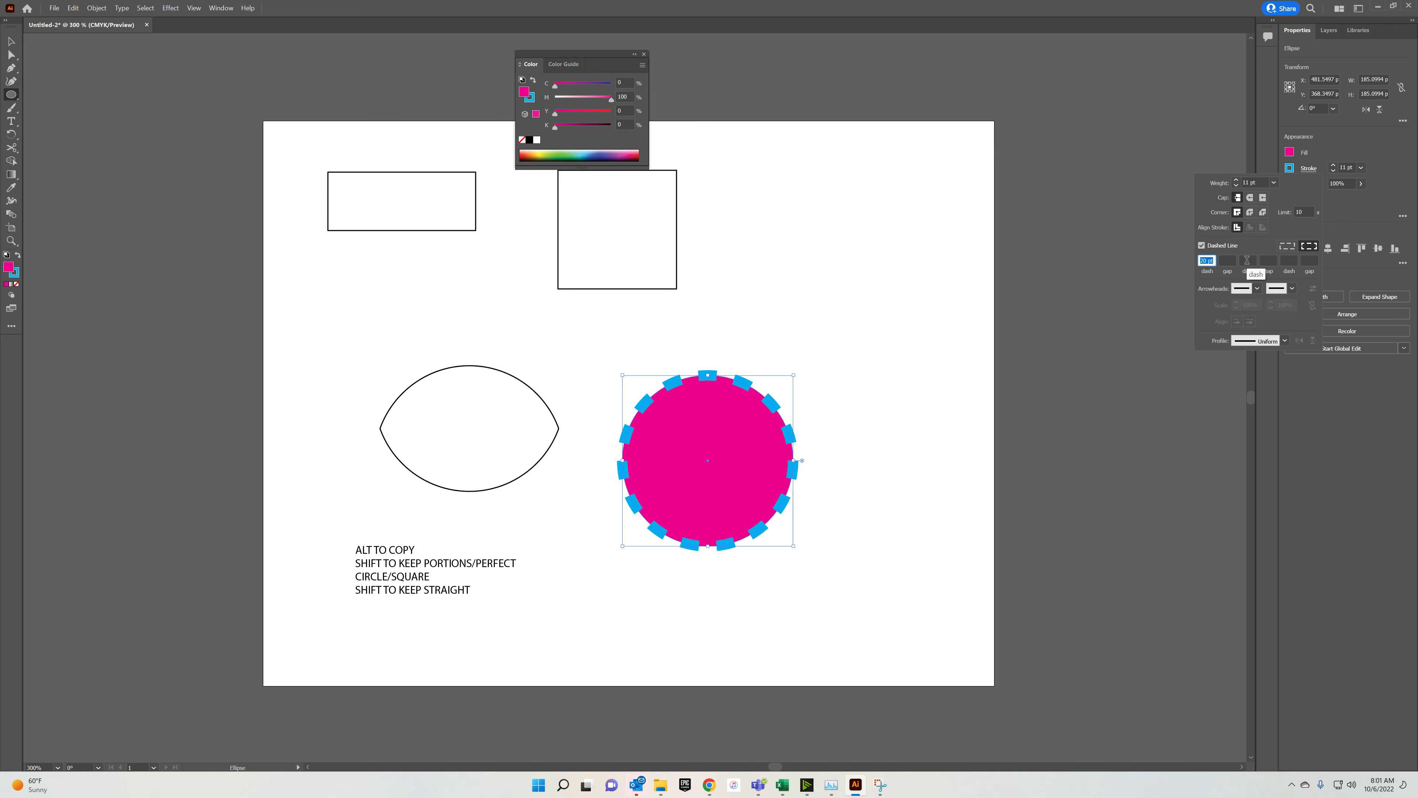
text(50)
key(Tab)
key(ctrl+z)
key(ctrl+z)
key(ctrl+z)
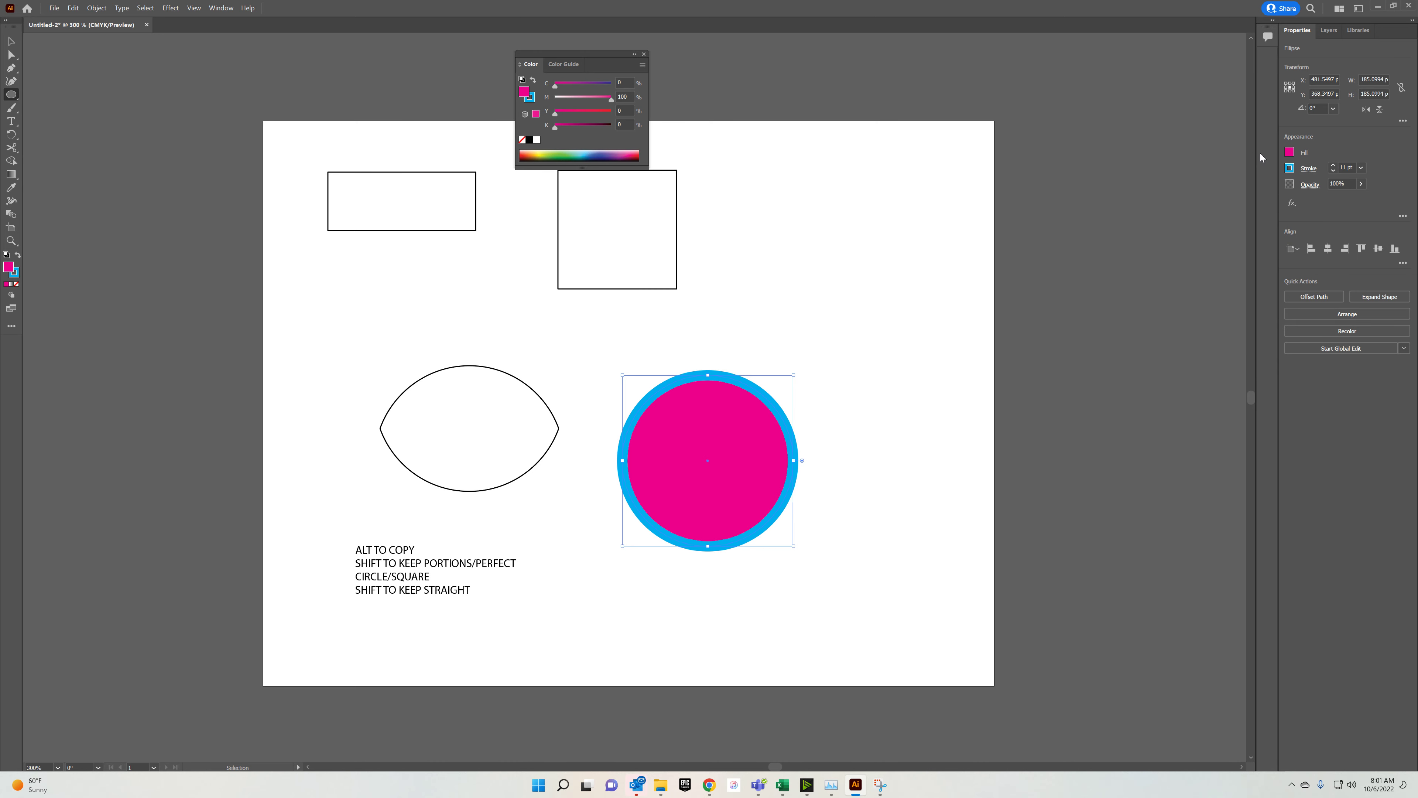
Remove the circle's outline by setting its stroke to None.
click(1289, 168)
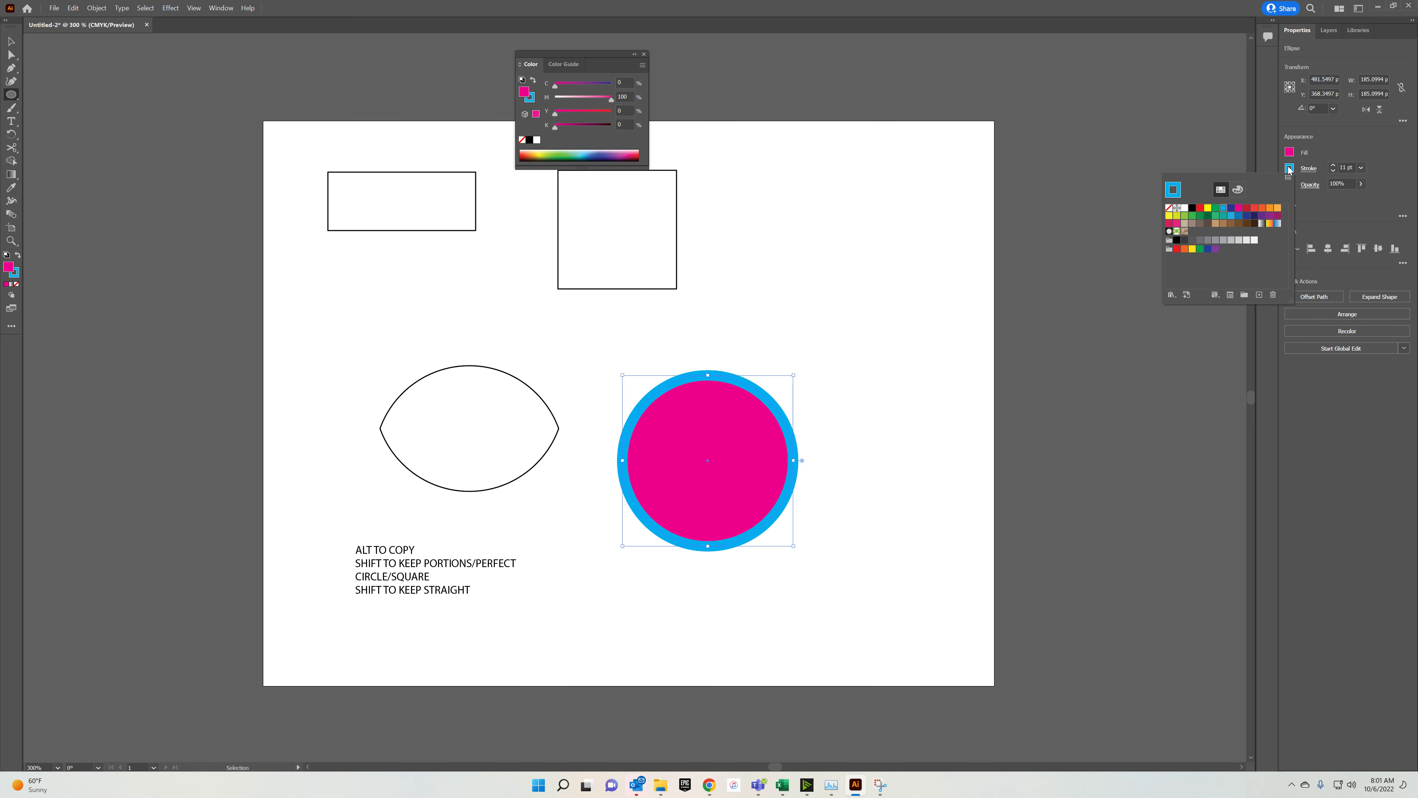
click(1170, 210)
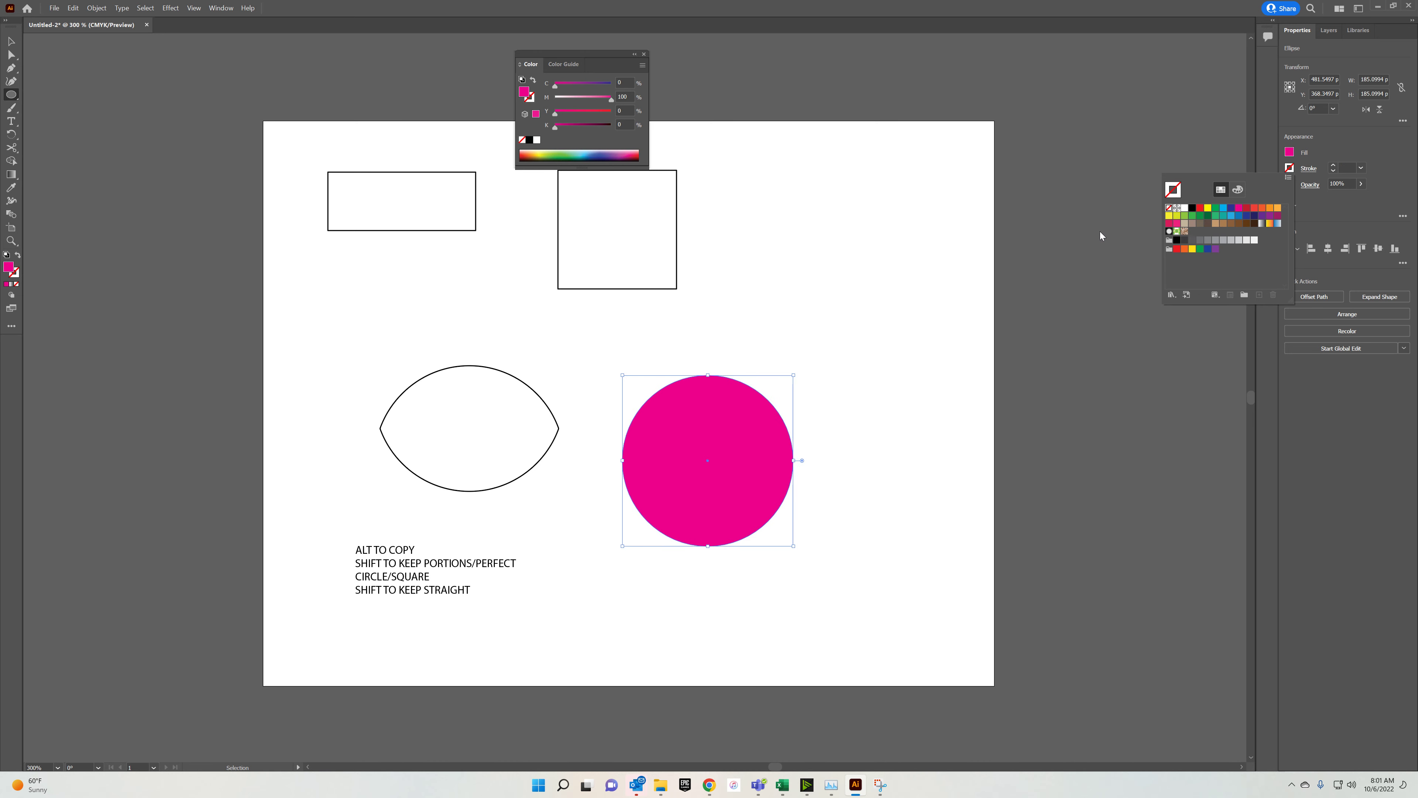
click(1064, 246)
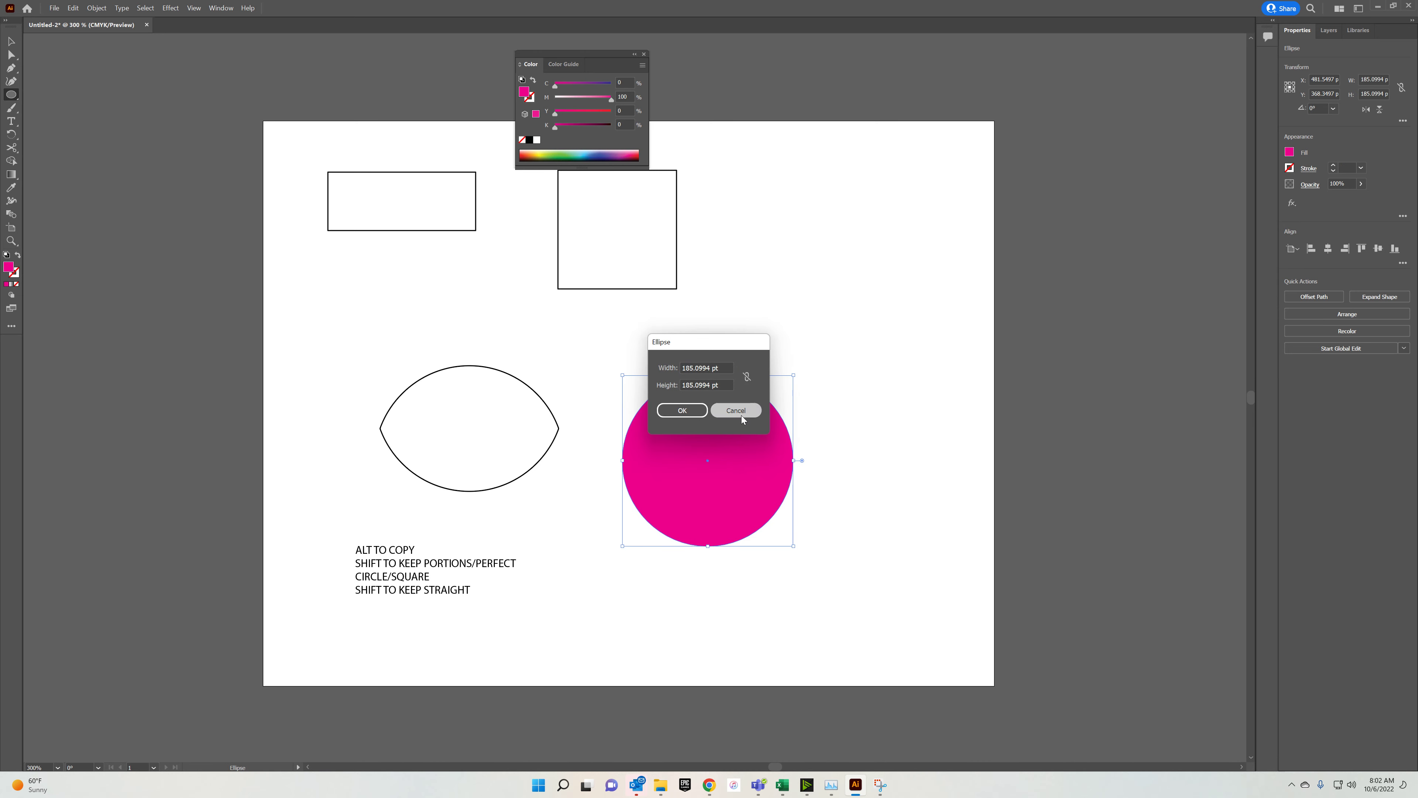
click(738, 409)
Delete the two rectangles and eye shape, and move the pink circle toward the centre.
click(11, 41)
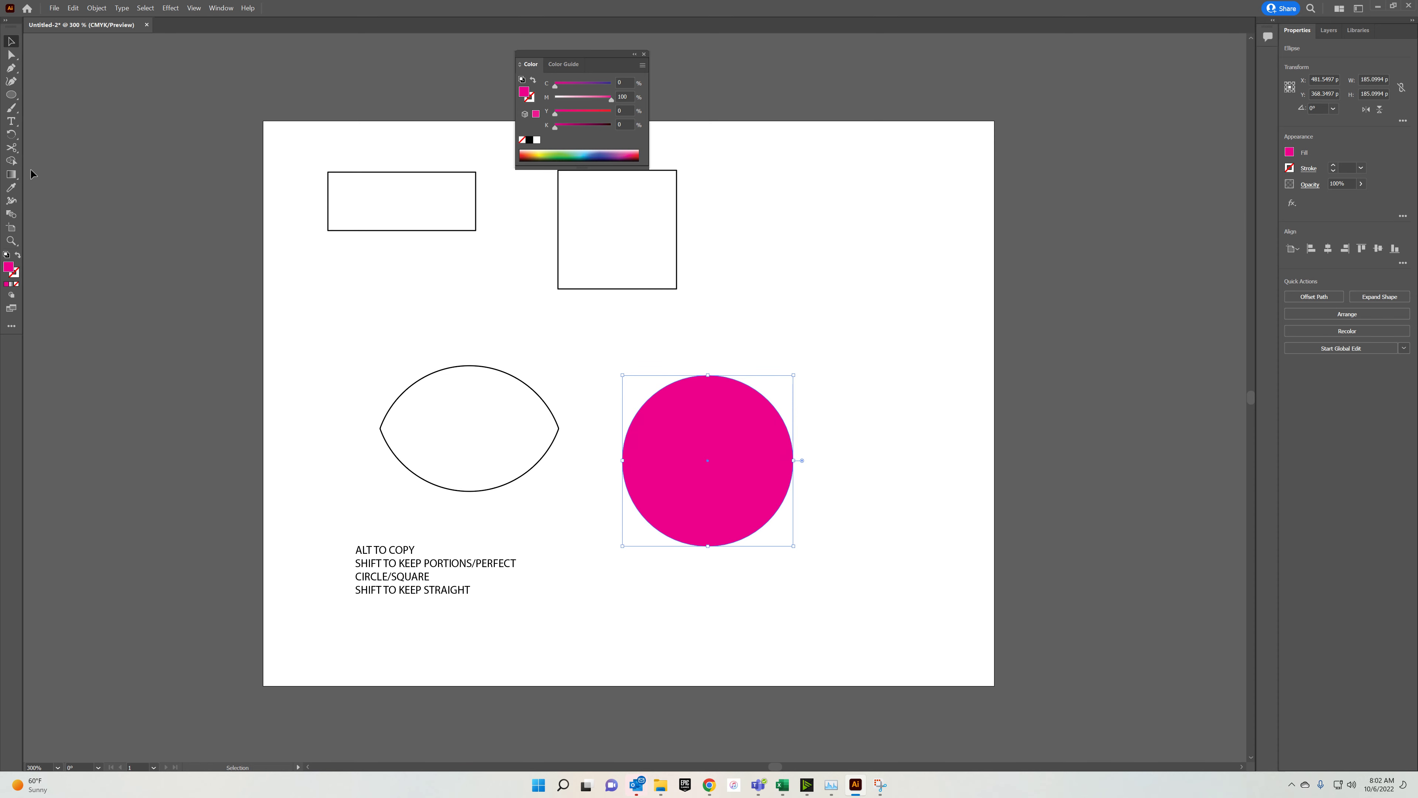
drag(500, 387, 565, 421)
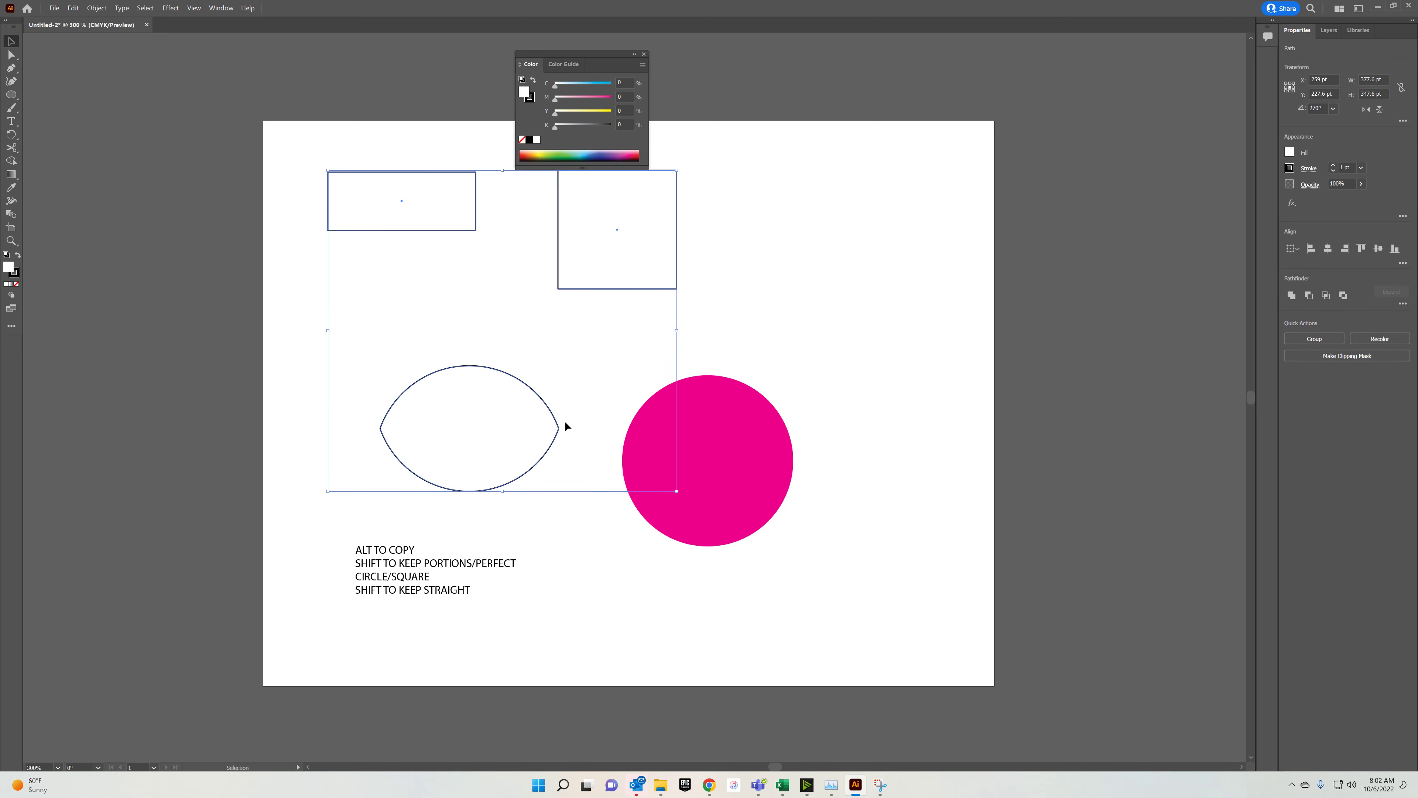
key(Delete)
drag(766, 444, 650, 322)
click(11, 174)
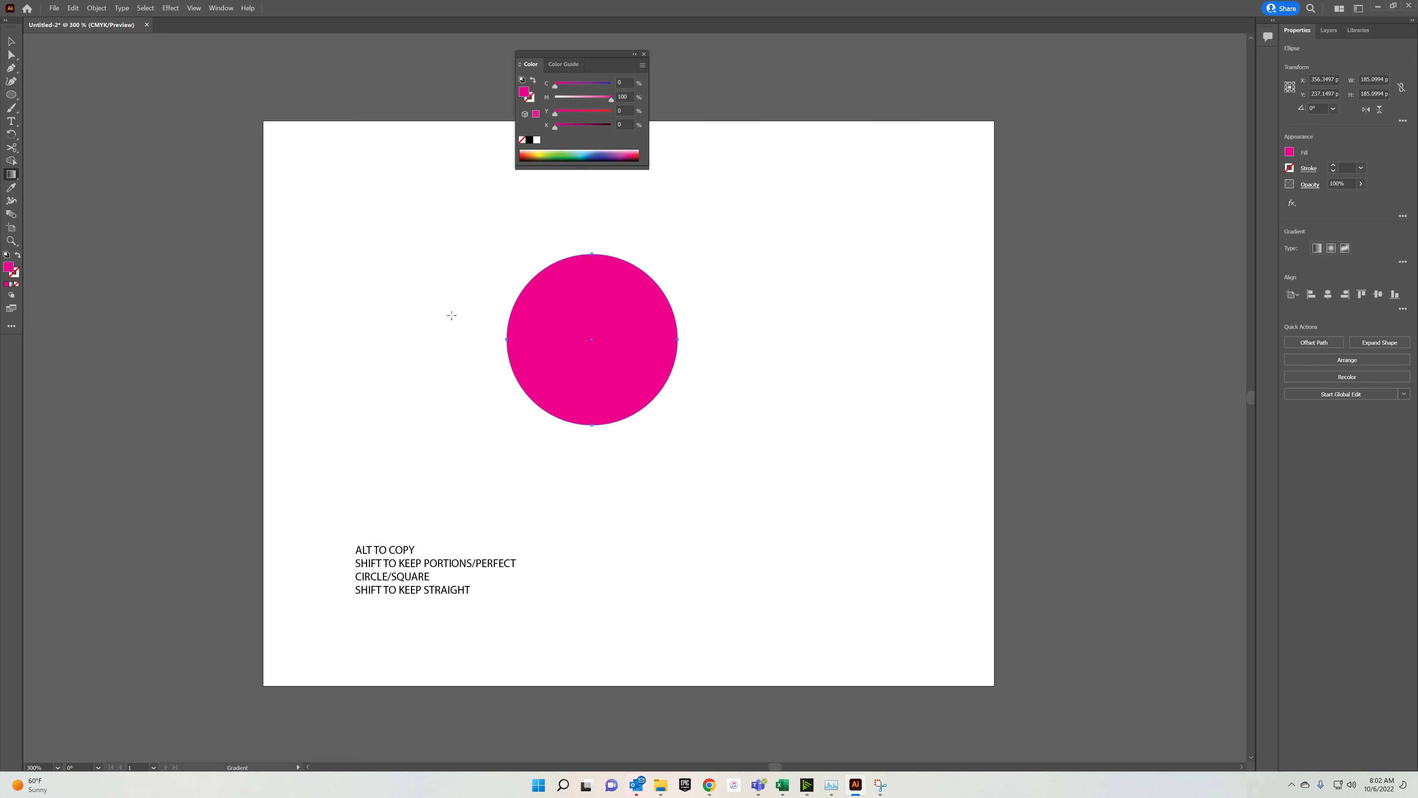
Apply a default white-to-black gradient to the circle and set it to Radial.
click(566, 342)
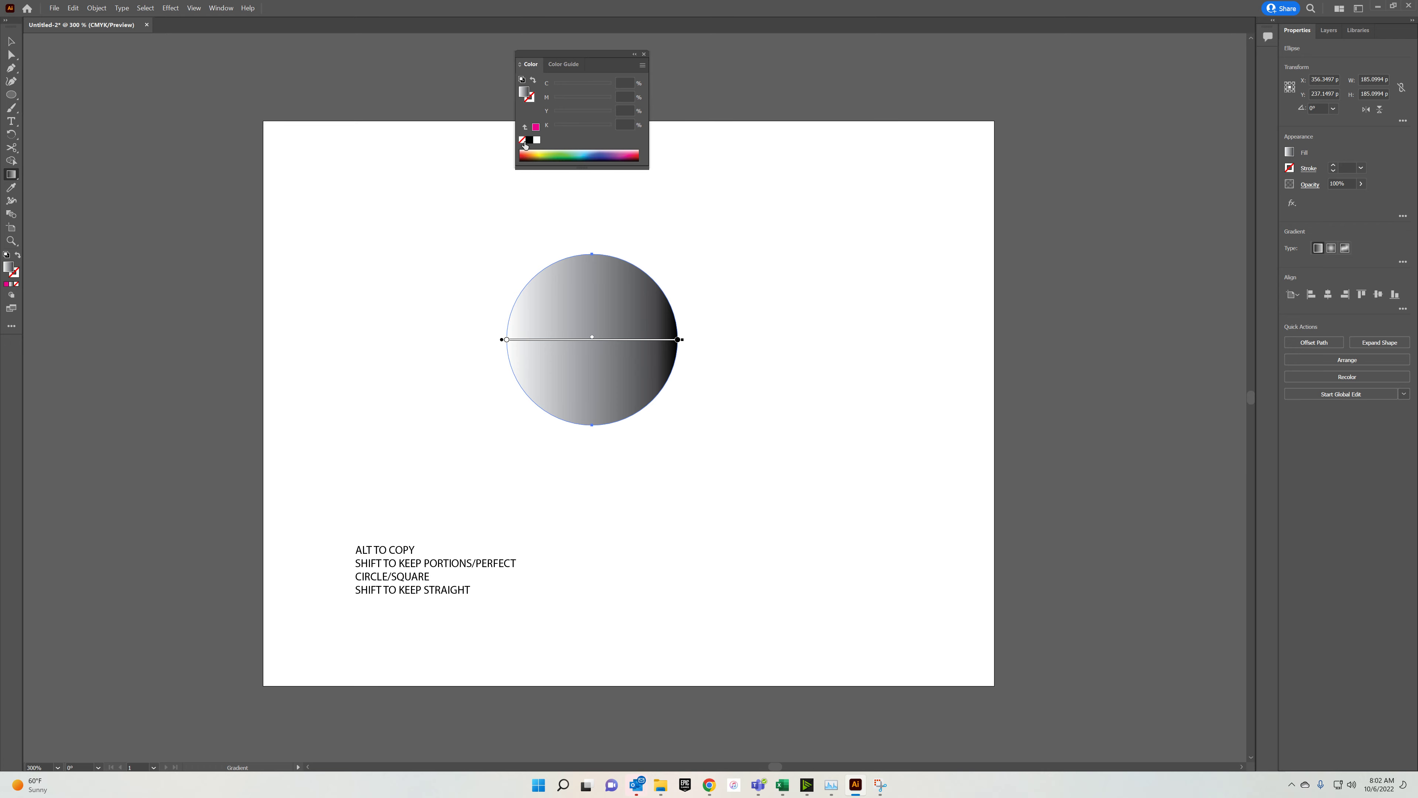
click(221, 8)
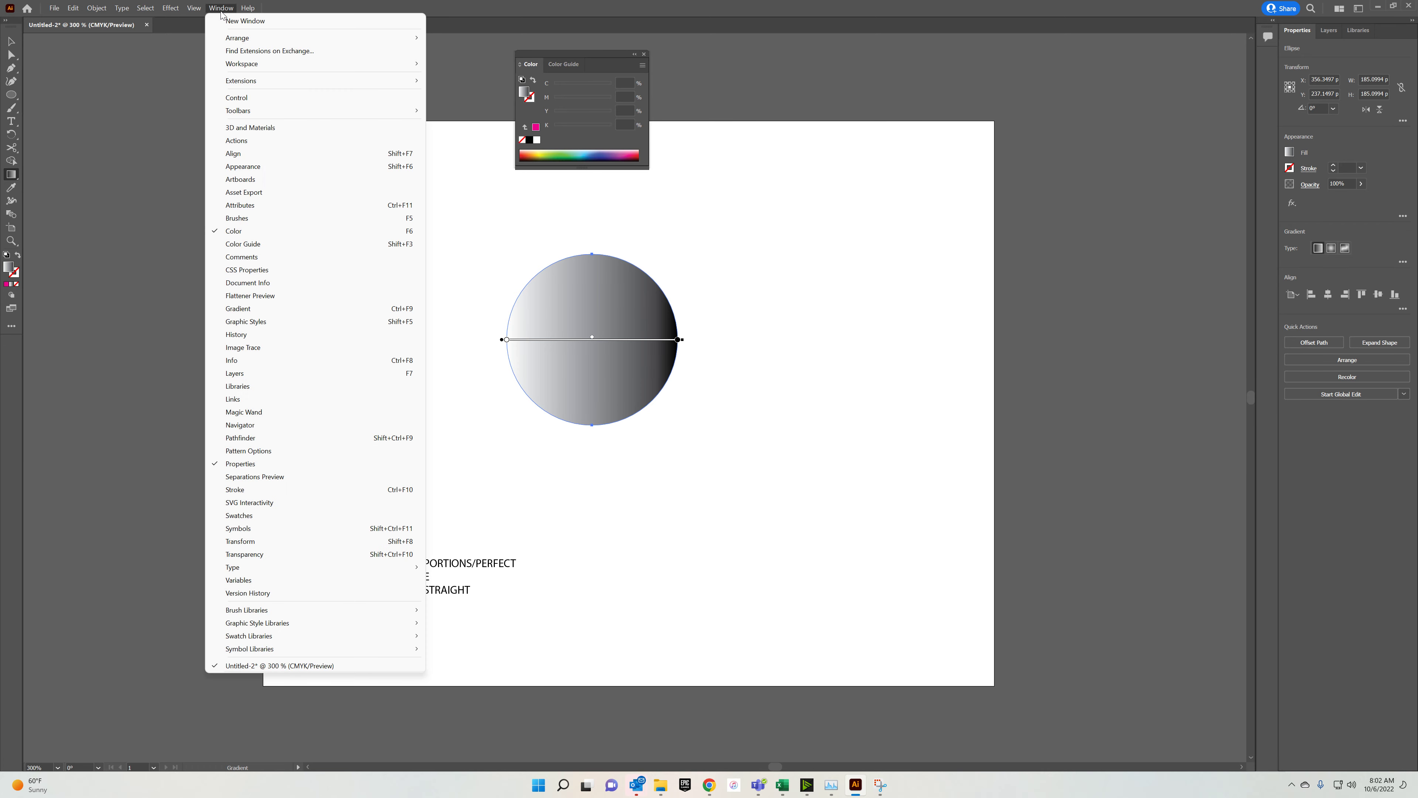
click(272, 309)
drag(489, 328, 1090, 169)
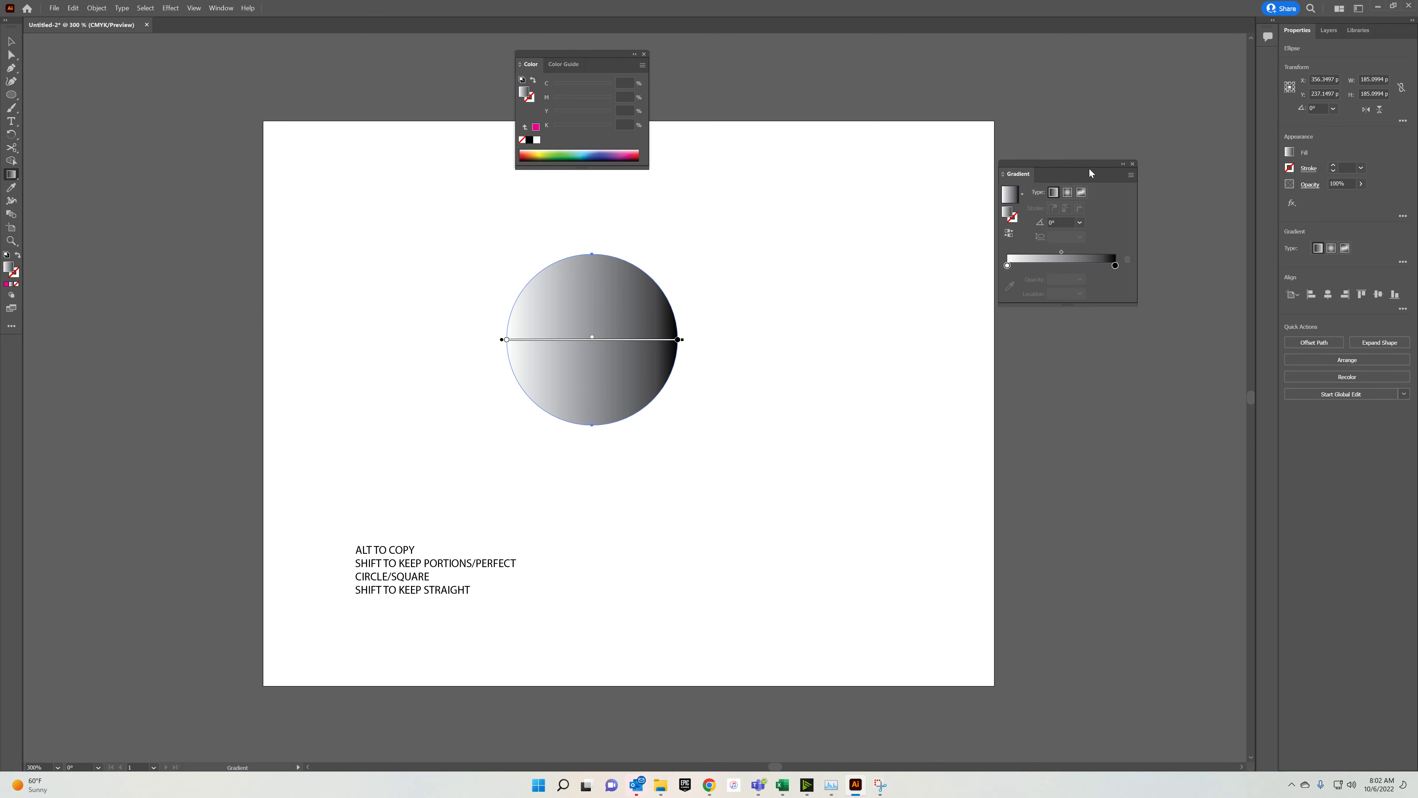
click(1069, 195)
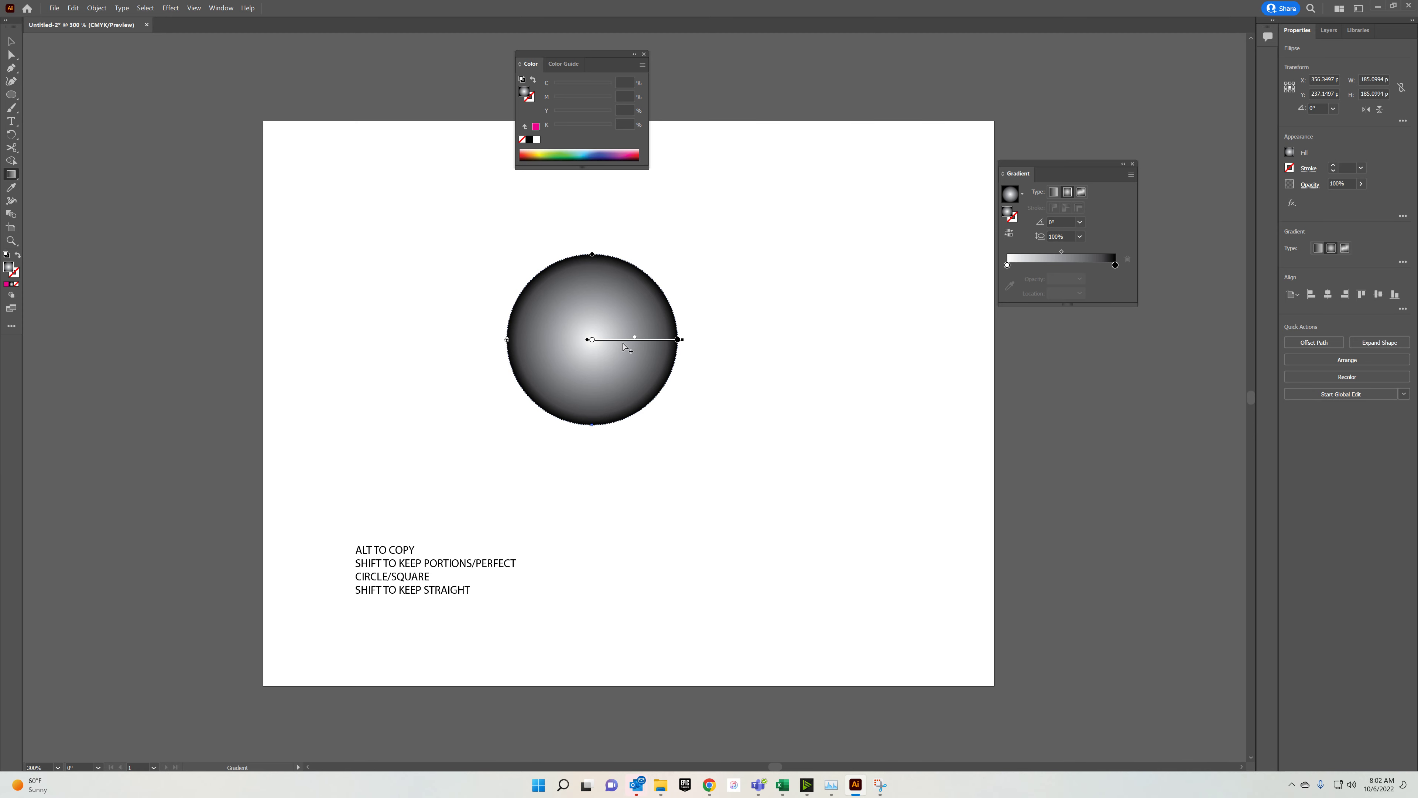
Try offsetting the radial highlight, then undo it and return to the Gradient tool.
drag(622, 345, 647, 324)
key(z)
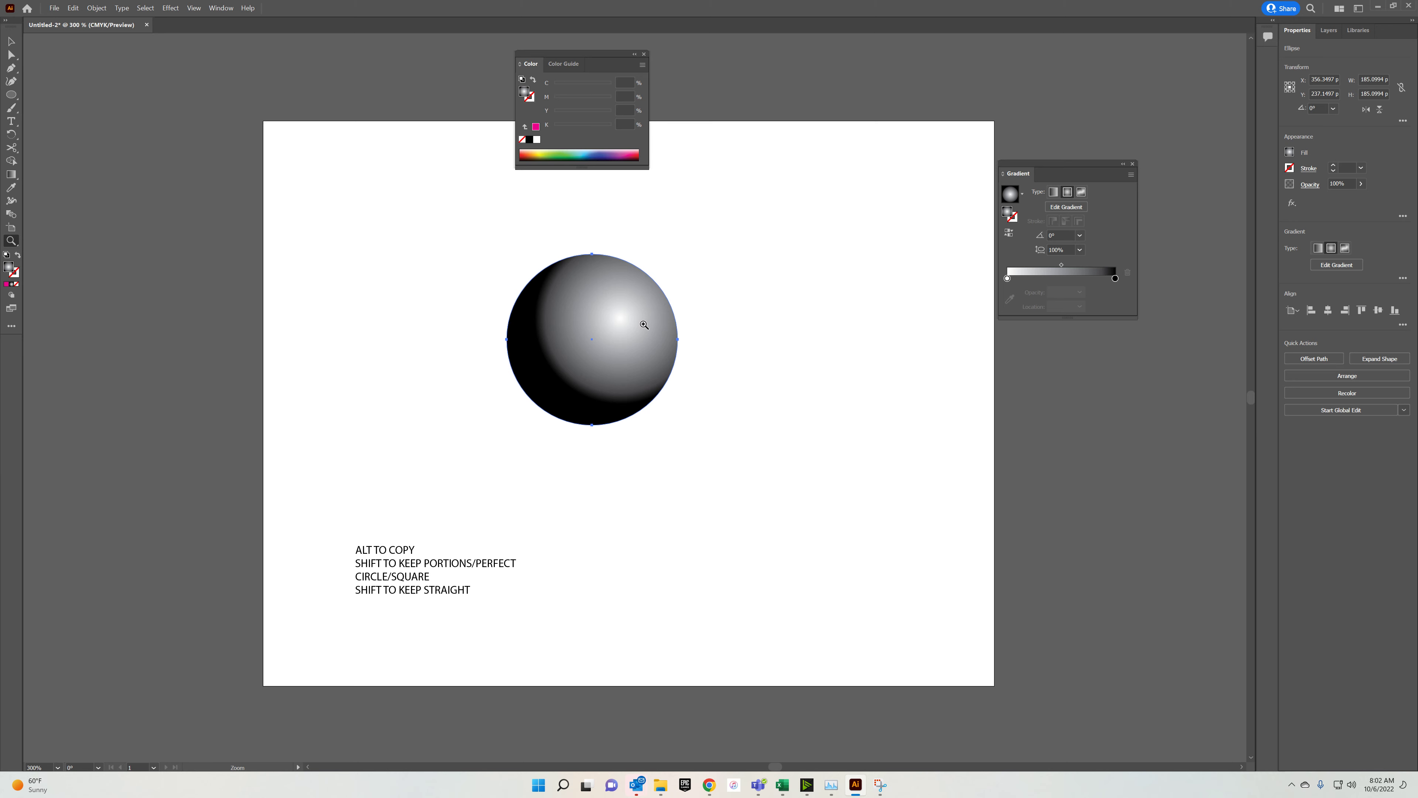
key(ctrl+z)
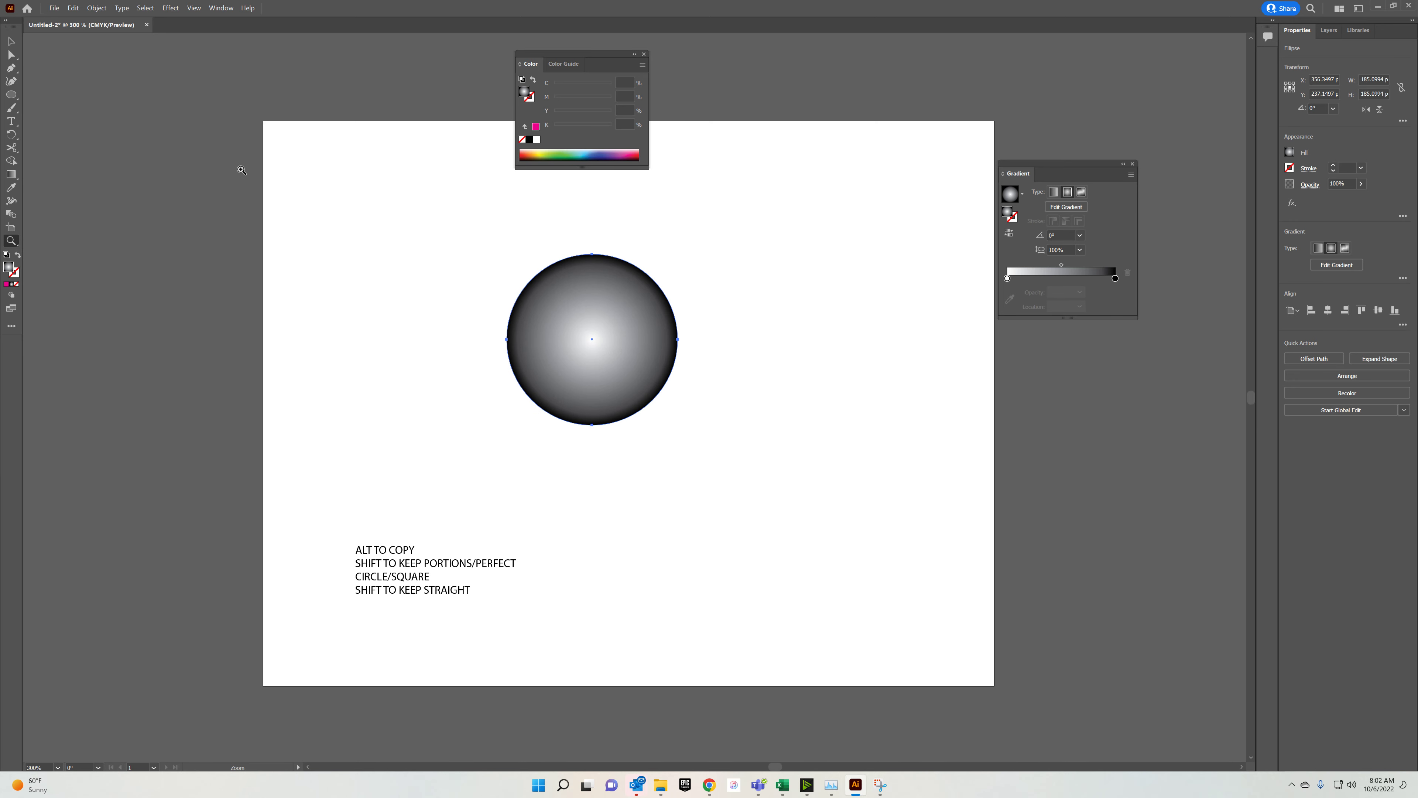
key(g)
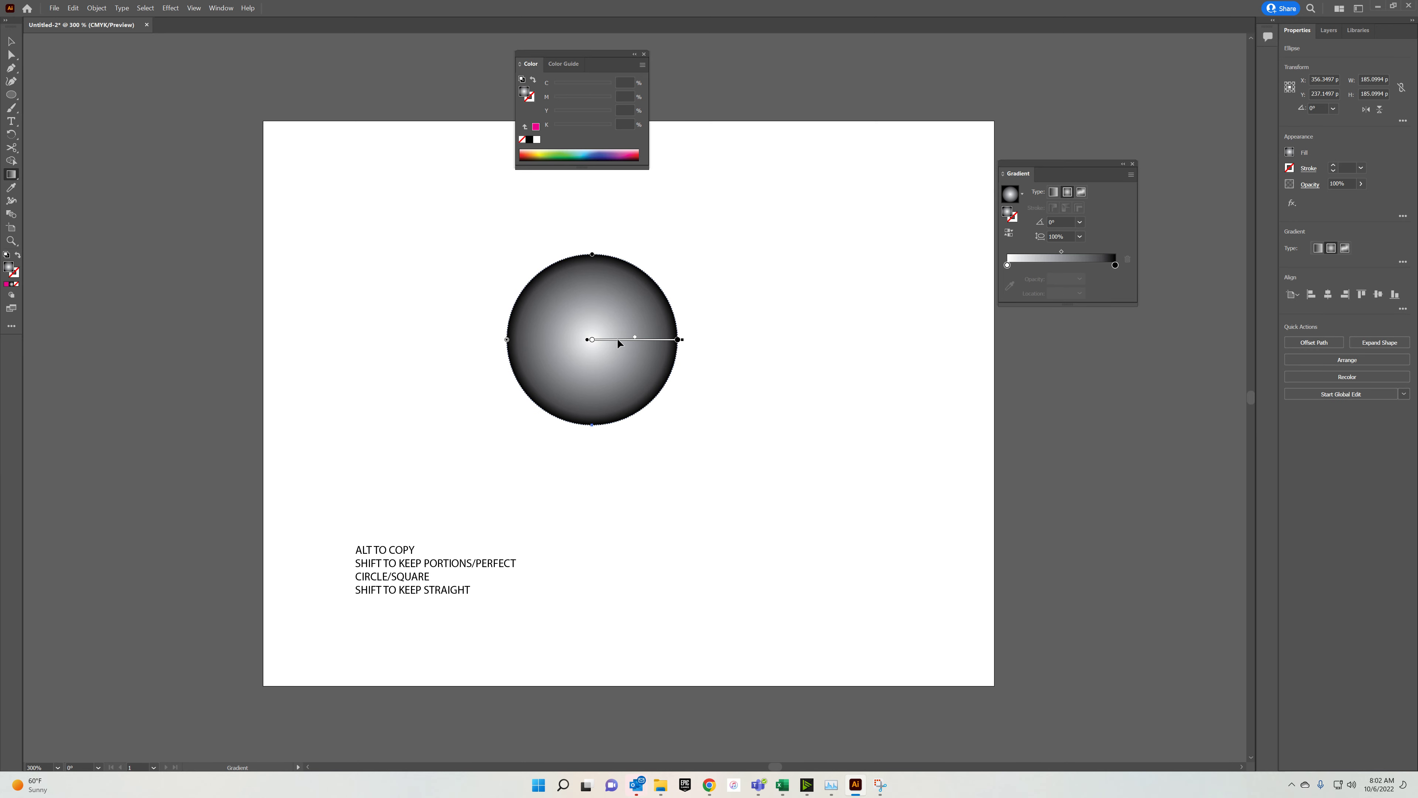
Move the radial gradient's centre upward and drag the black end stop outward to widen it.
click(618, 340)
key(ctrl+z)
drag(625, 343, 600, 315)
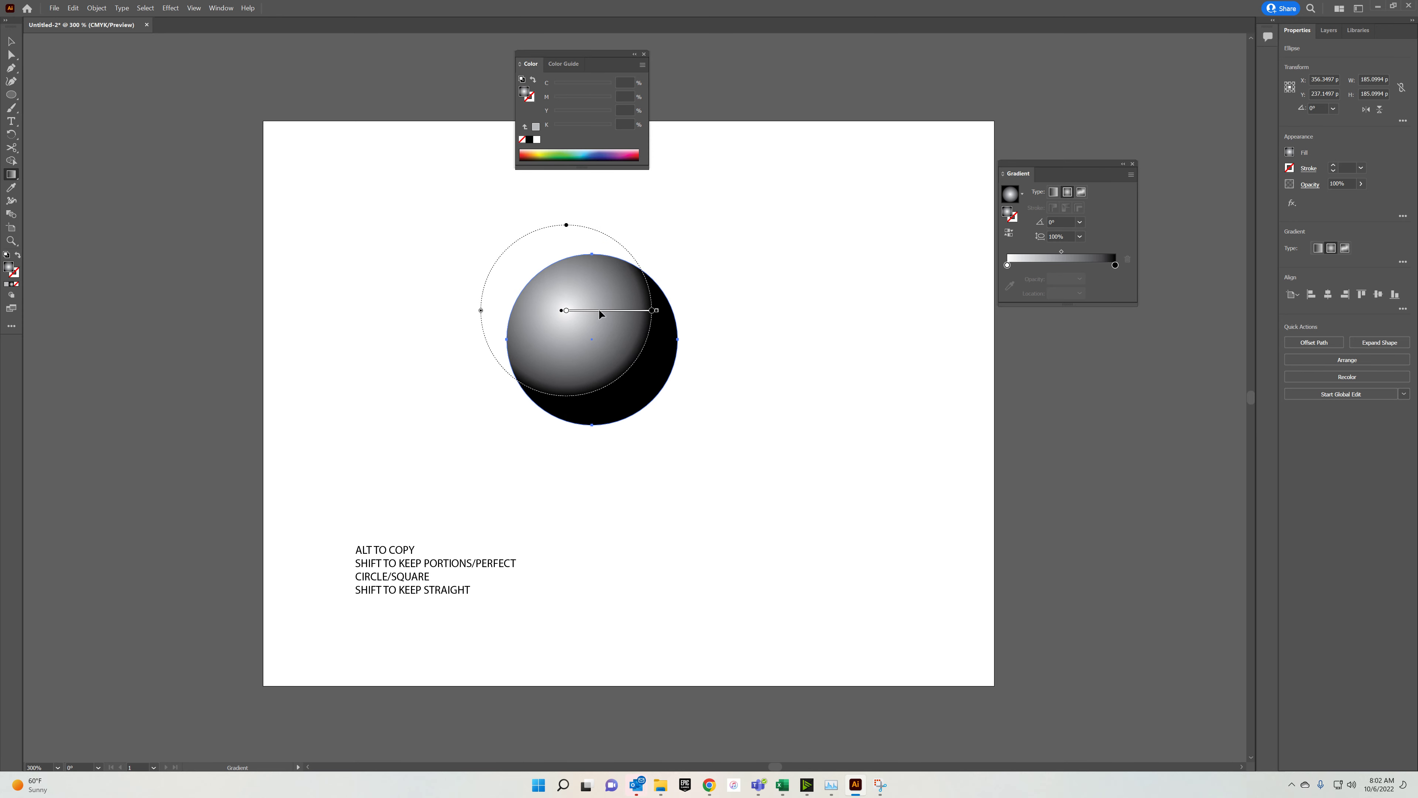
click(654, 310)
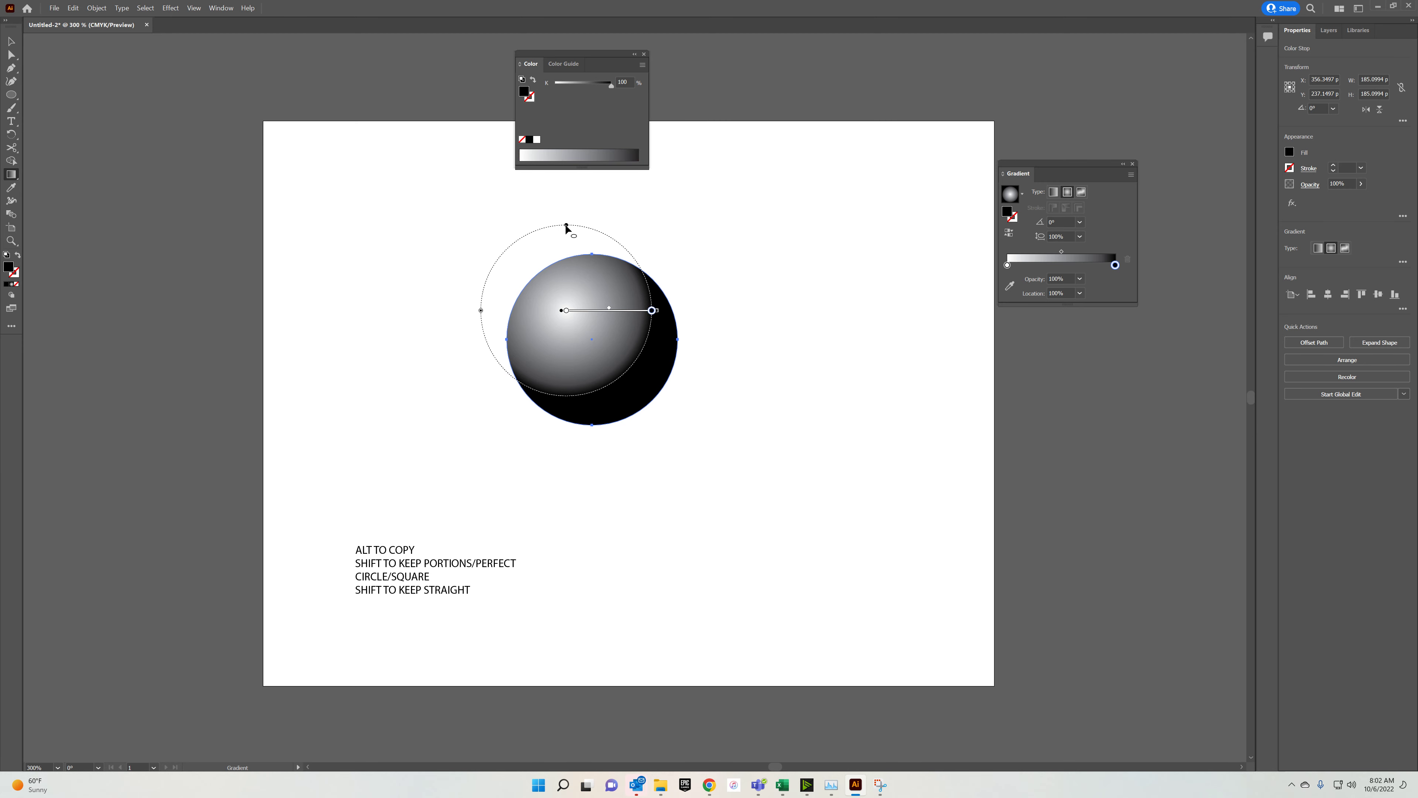
drag(566, 224, 567, 210)
key(ctrl+z)
mouse_move(657, 311)
mouse_down()
mouse_move(690, 313)
mouse_move(643, 308)
mouse_move(725, 302)
mouse_move(686, 306)
mouse_up()
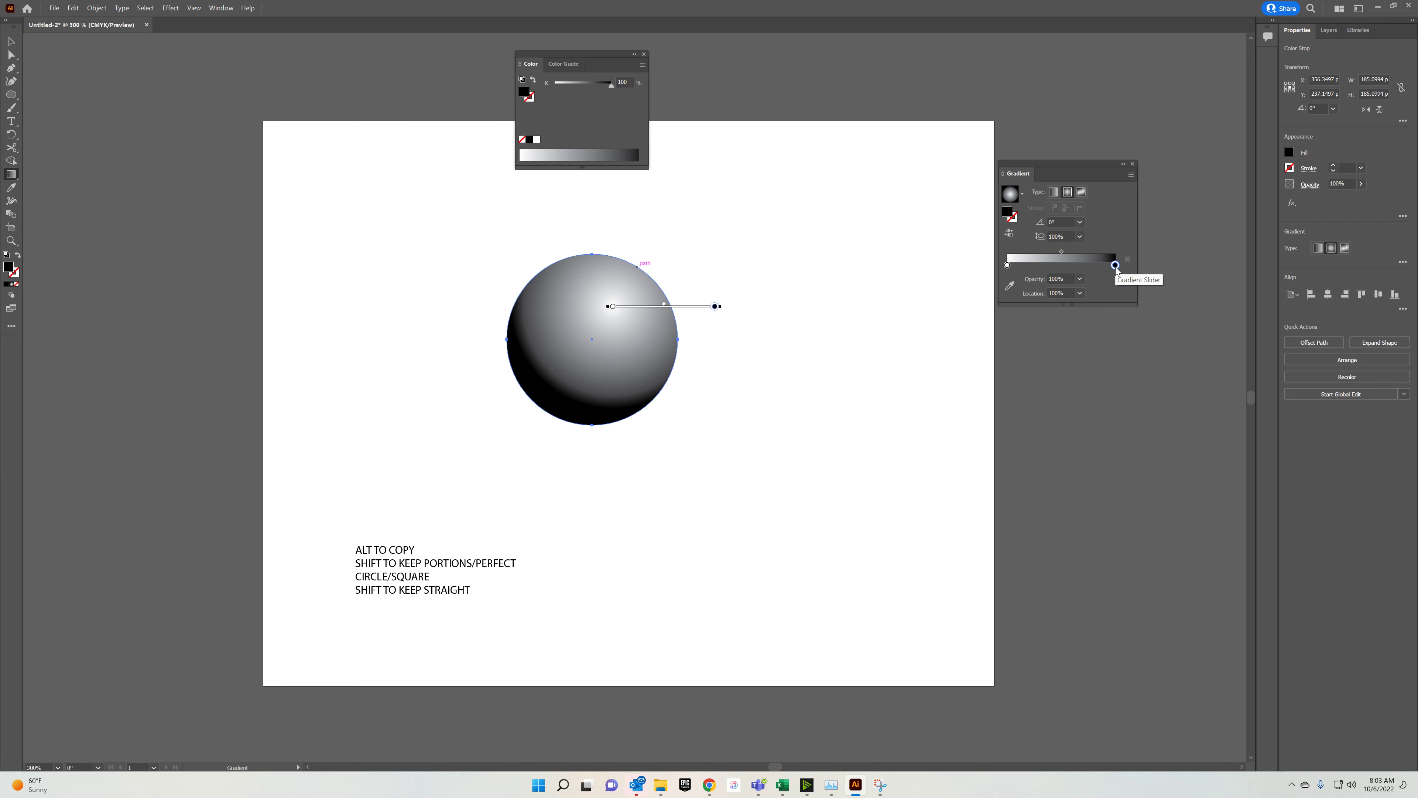
Add a cyan stop near the white end and make the black end stop dark navy.
click(1019, 266)
double_click(1019, 266)
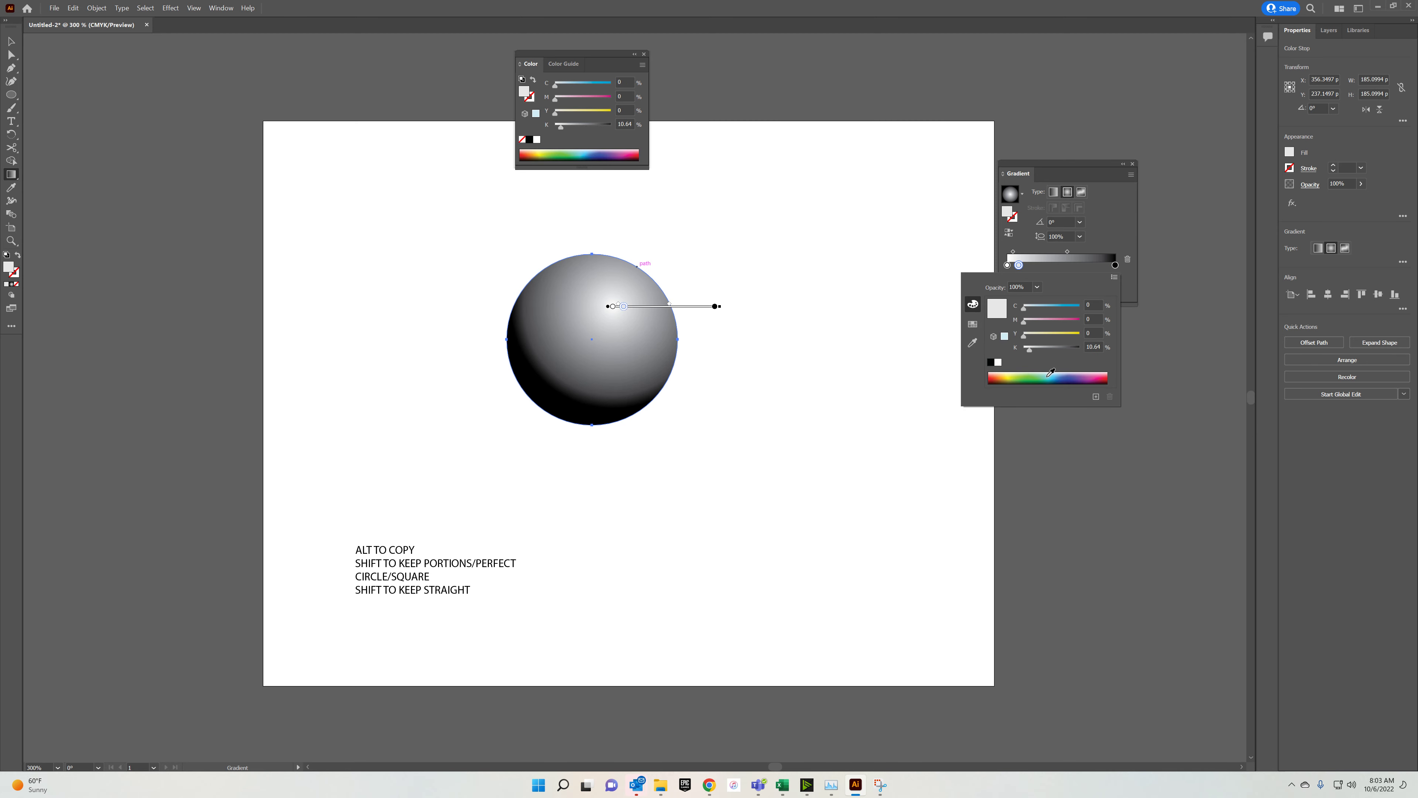
click(1045, 376)
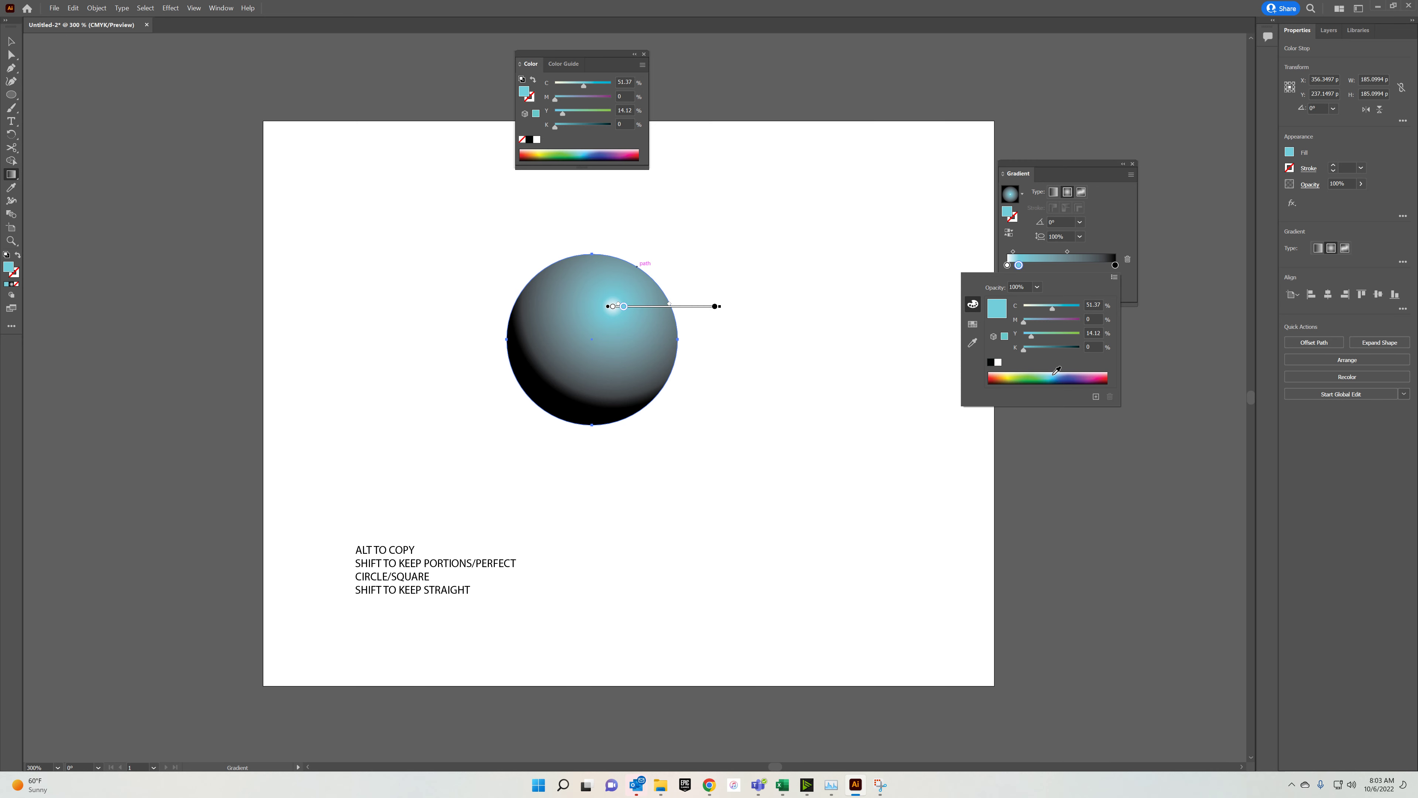
click(1110, 255)
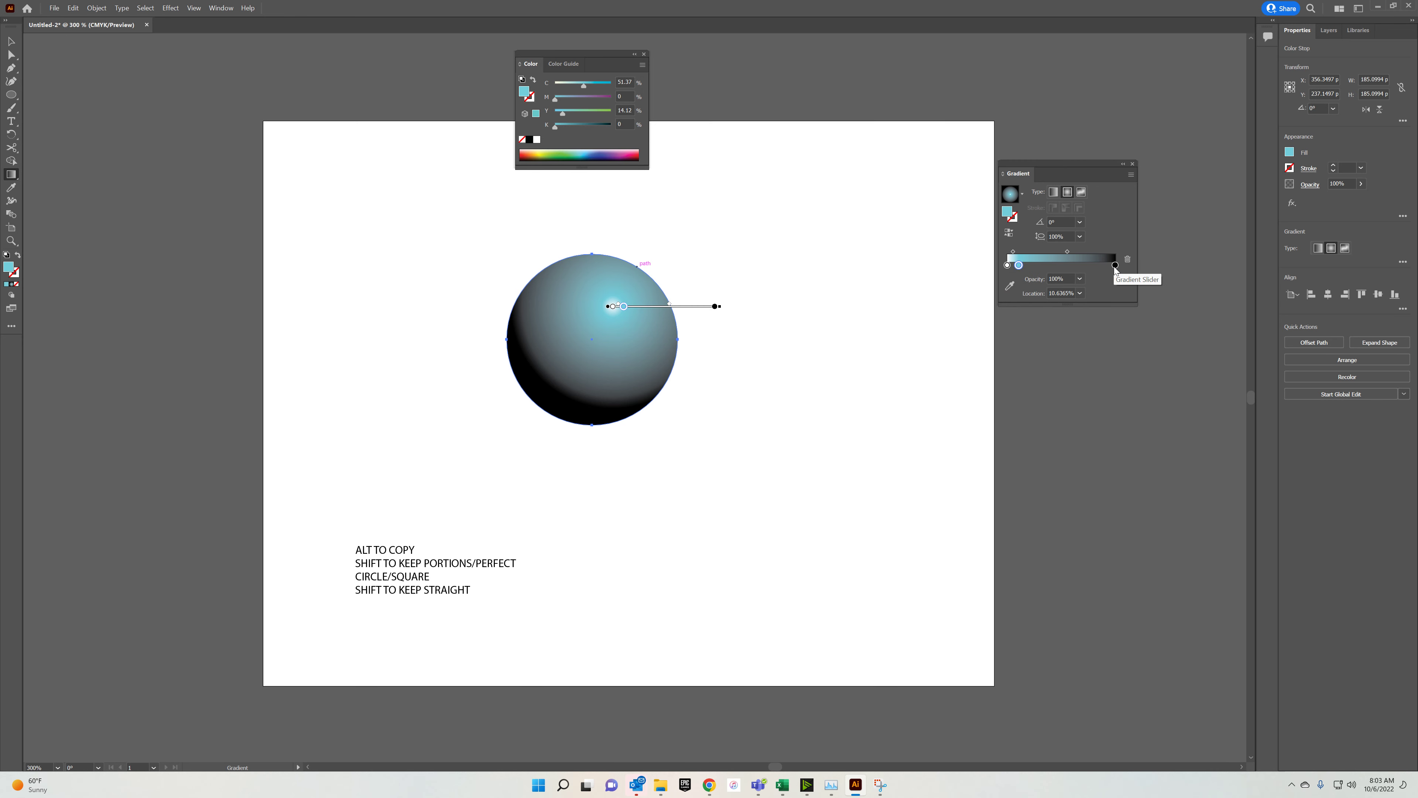
double_click(1115, 266)
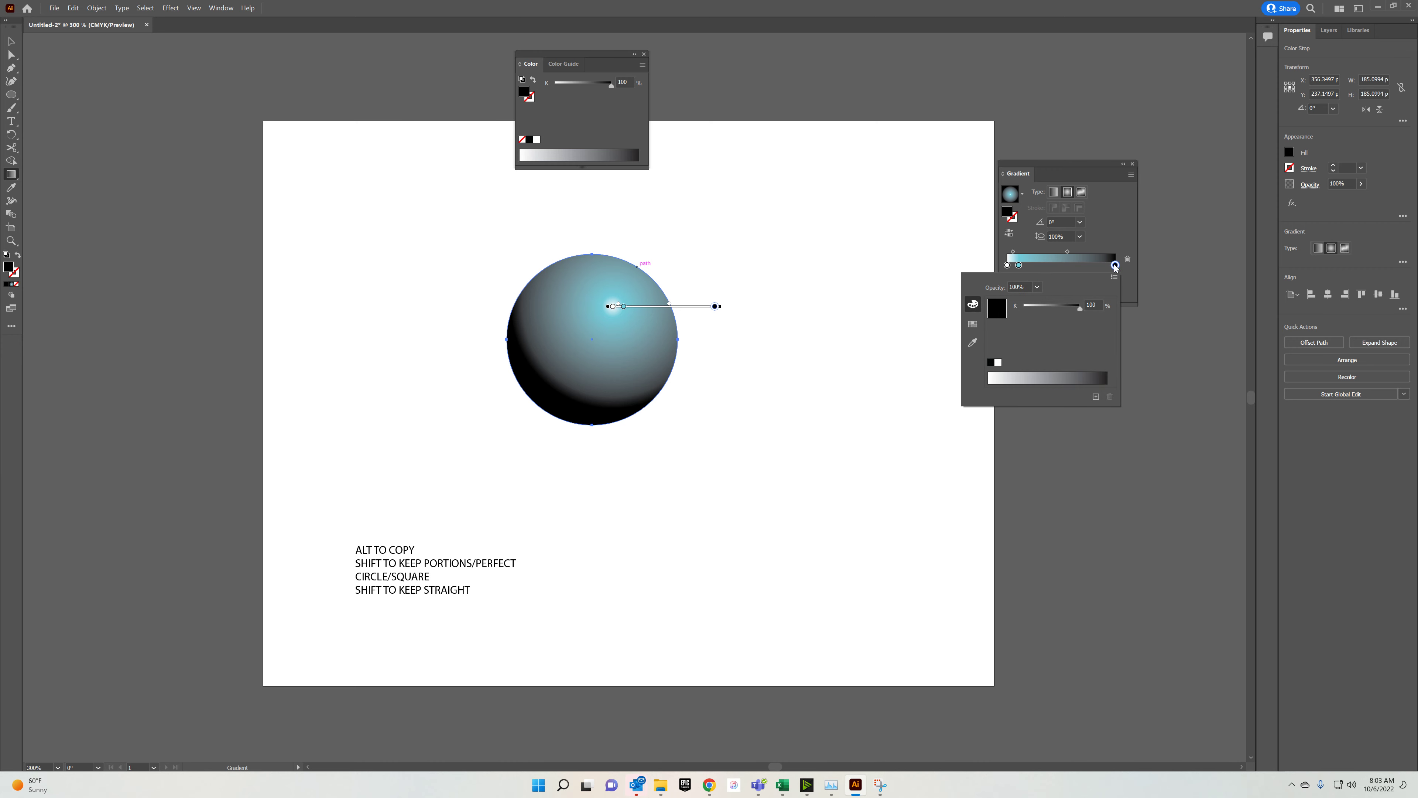
click(973, 324)
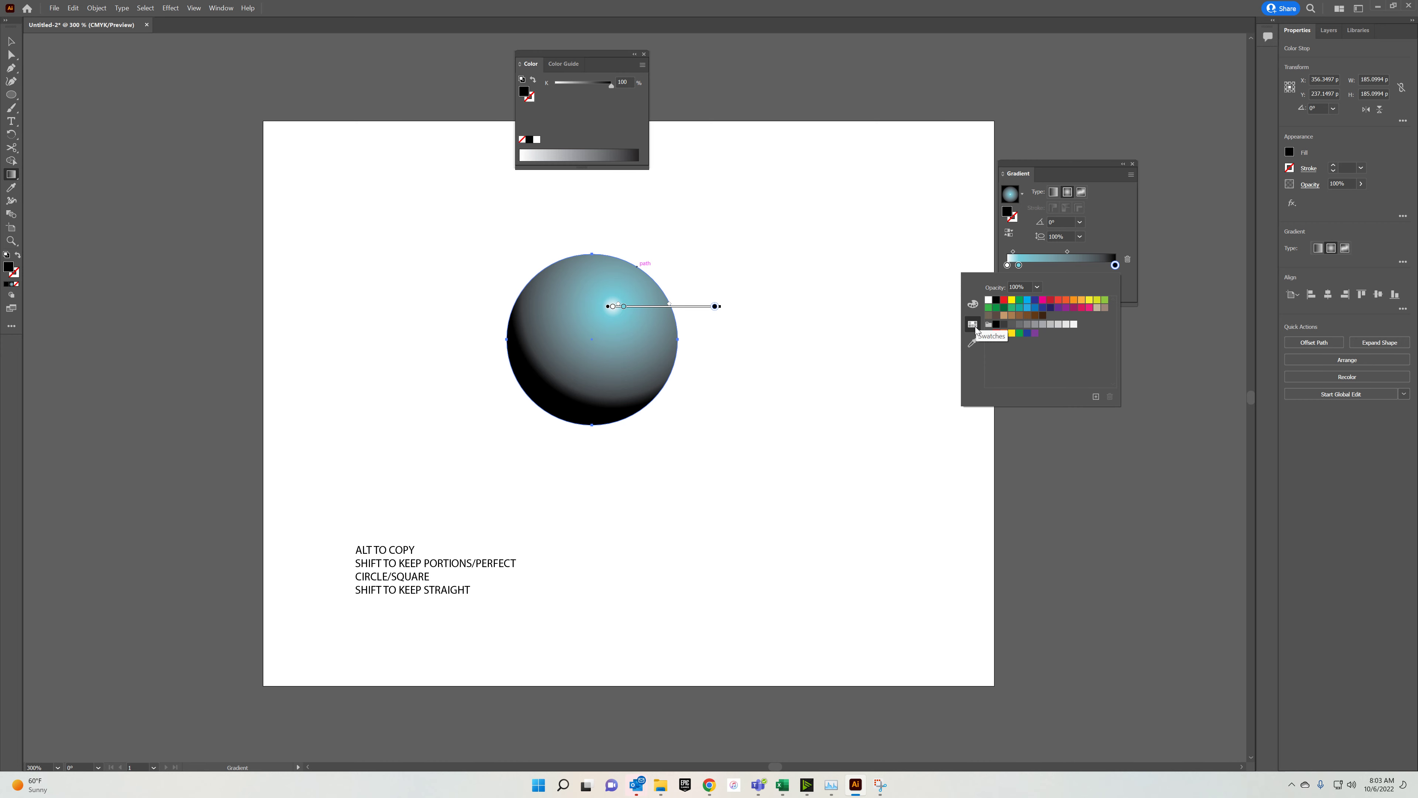
click(1042, 307)
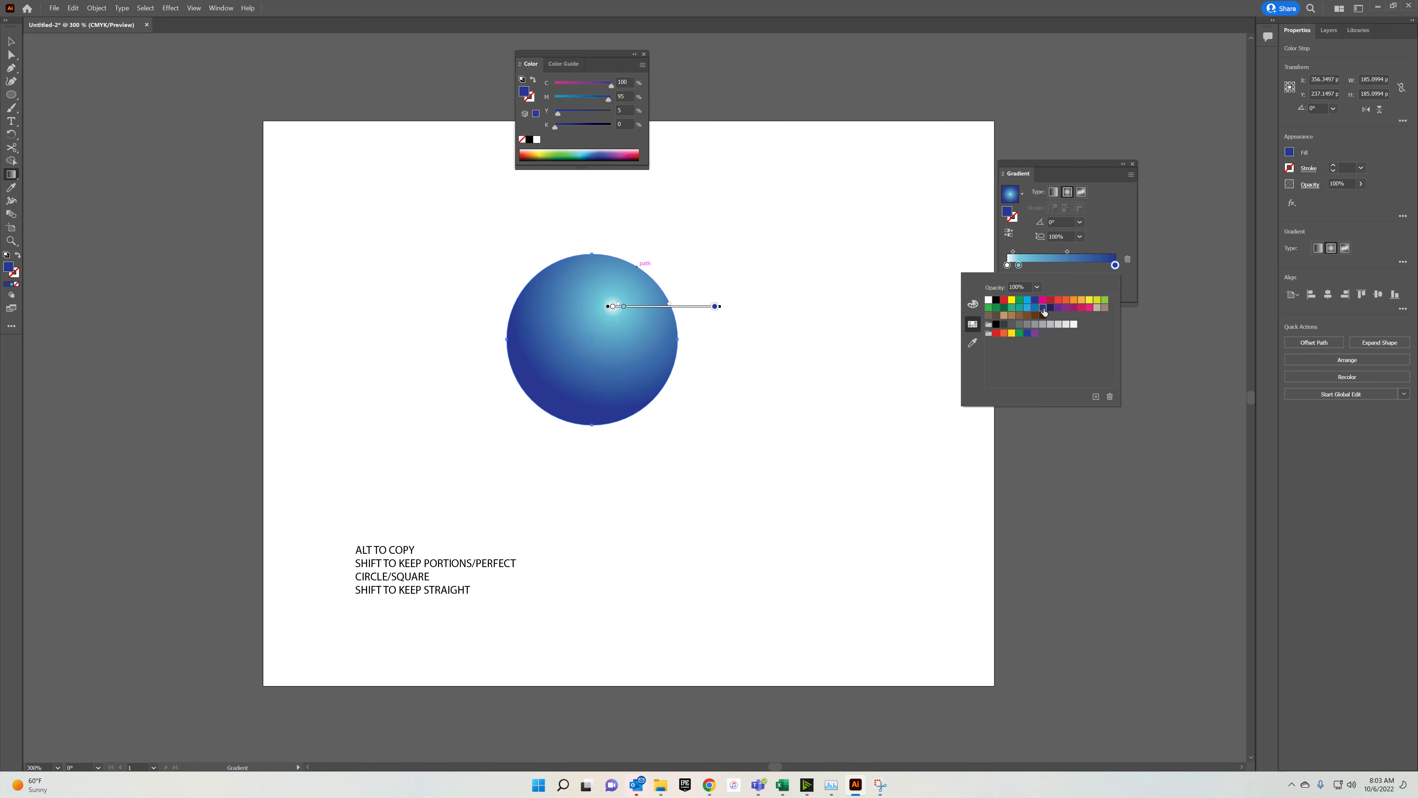
click(1050, 308)
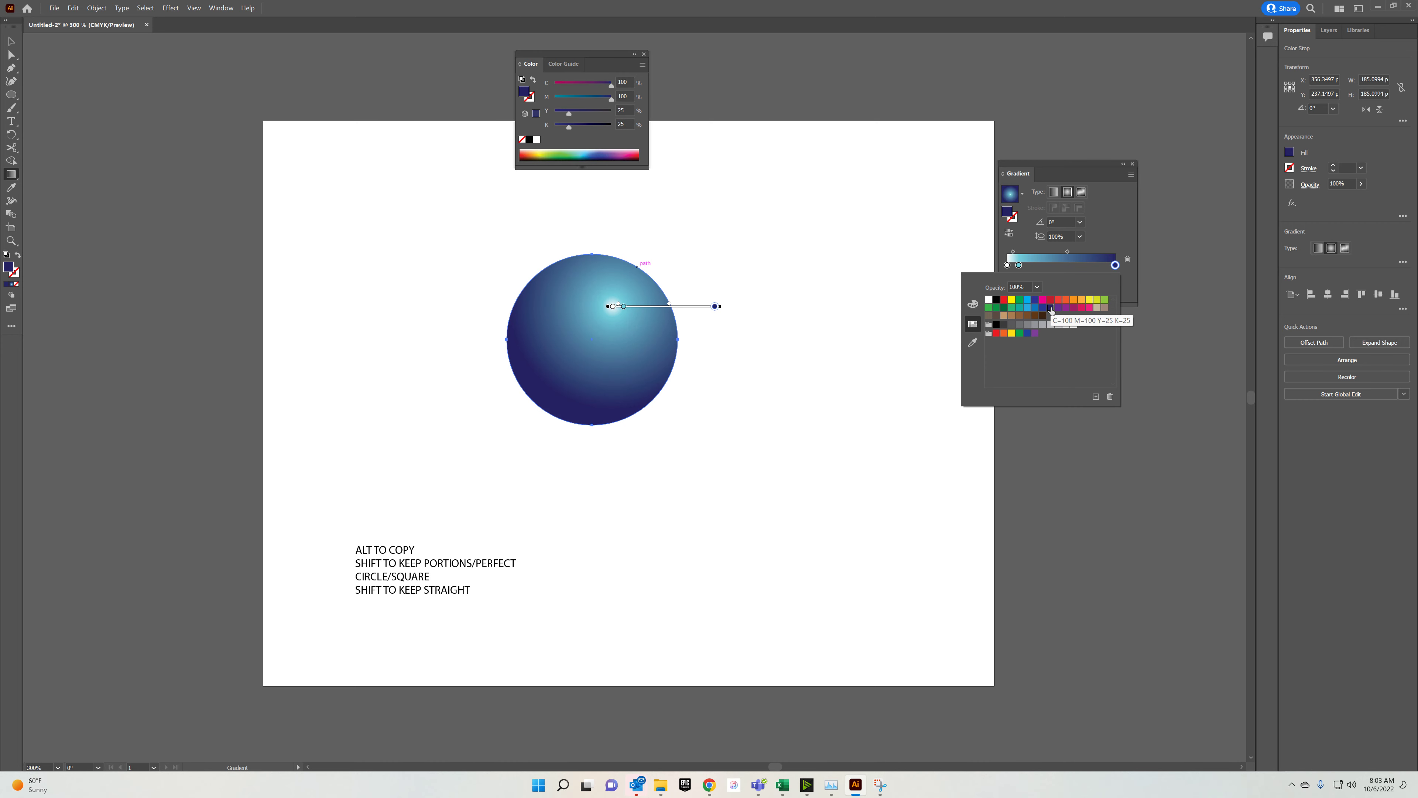
Set the middle stop to the CMYK Cyan swatch and slide it to about 55% along the gradient.
double_click(1019, 265)
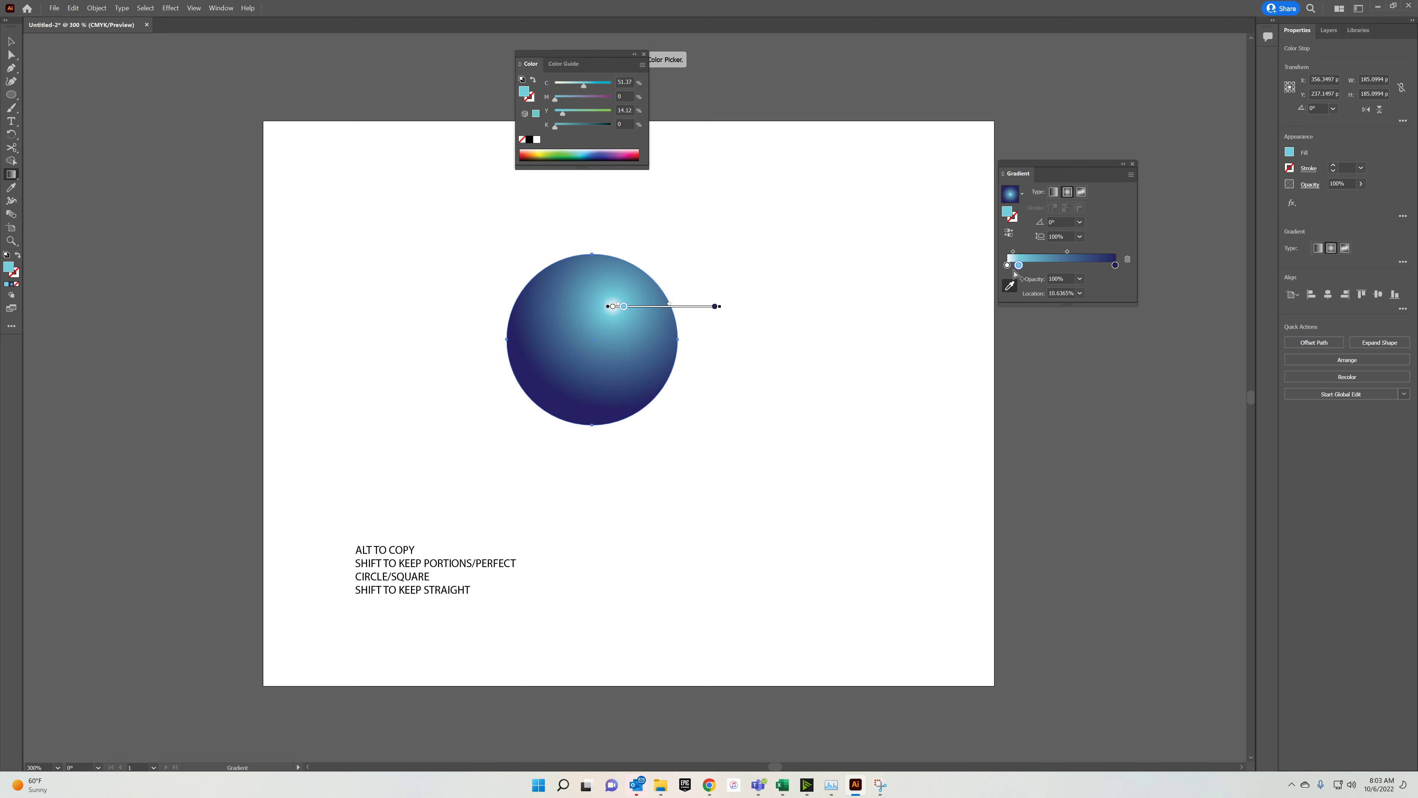
double_click(1019, 264)
click(973, 304)
click(974, 324)
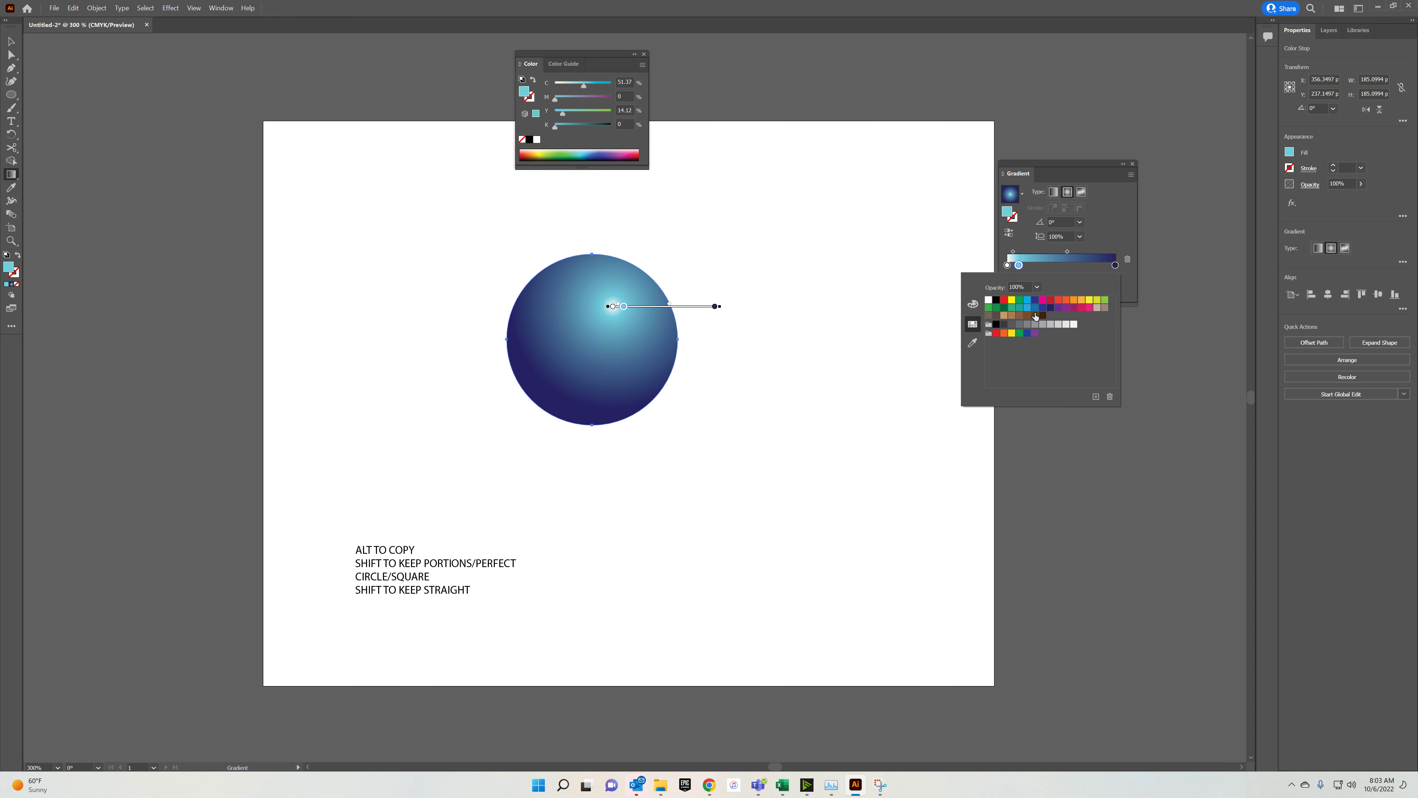
click(1027, 300)
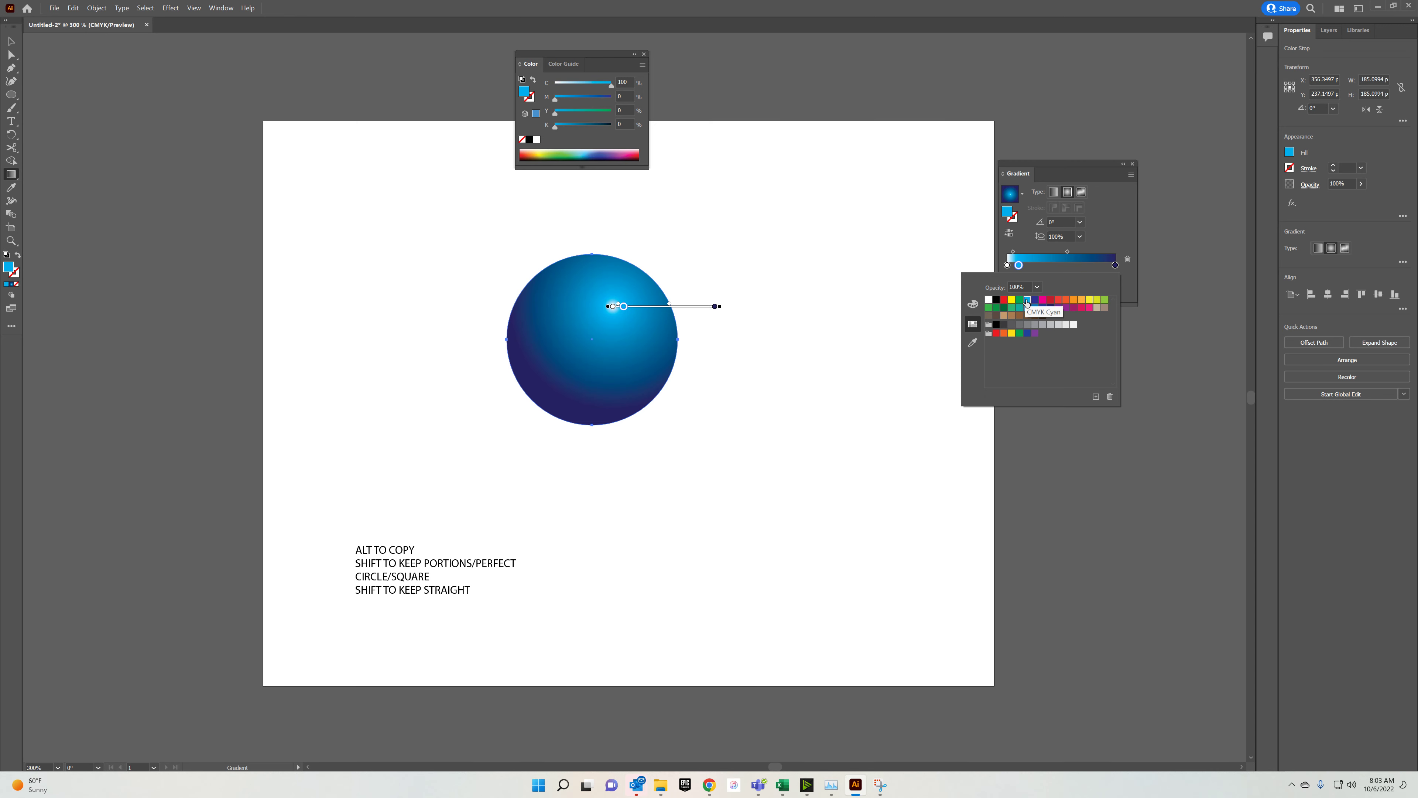
click(1019, 267)
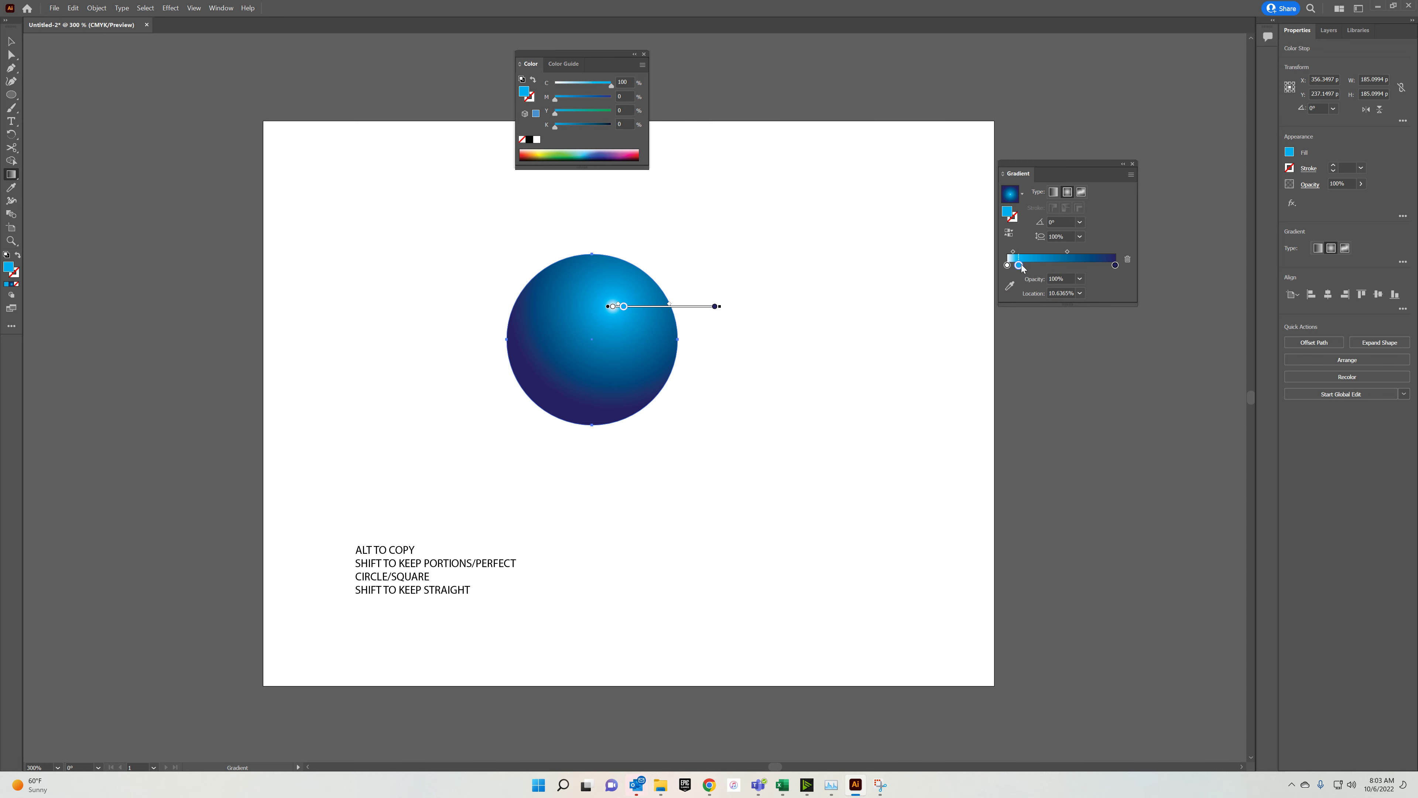
drag(1025, 268, 1067, 273)
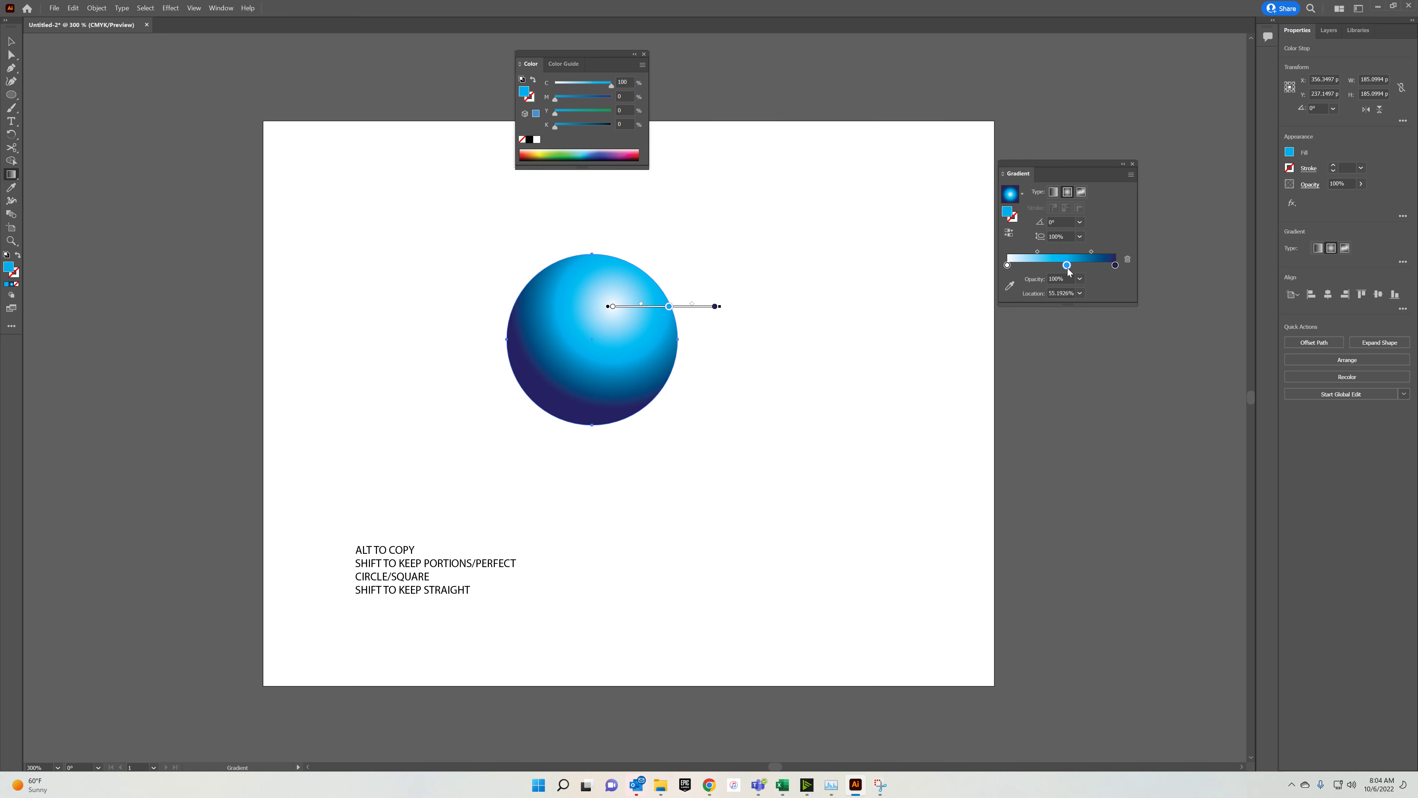
drag(1067, 265, 1038, 266)
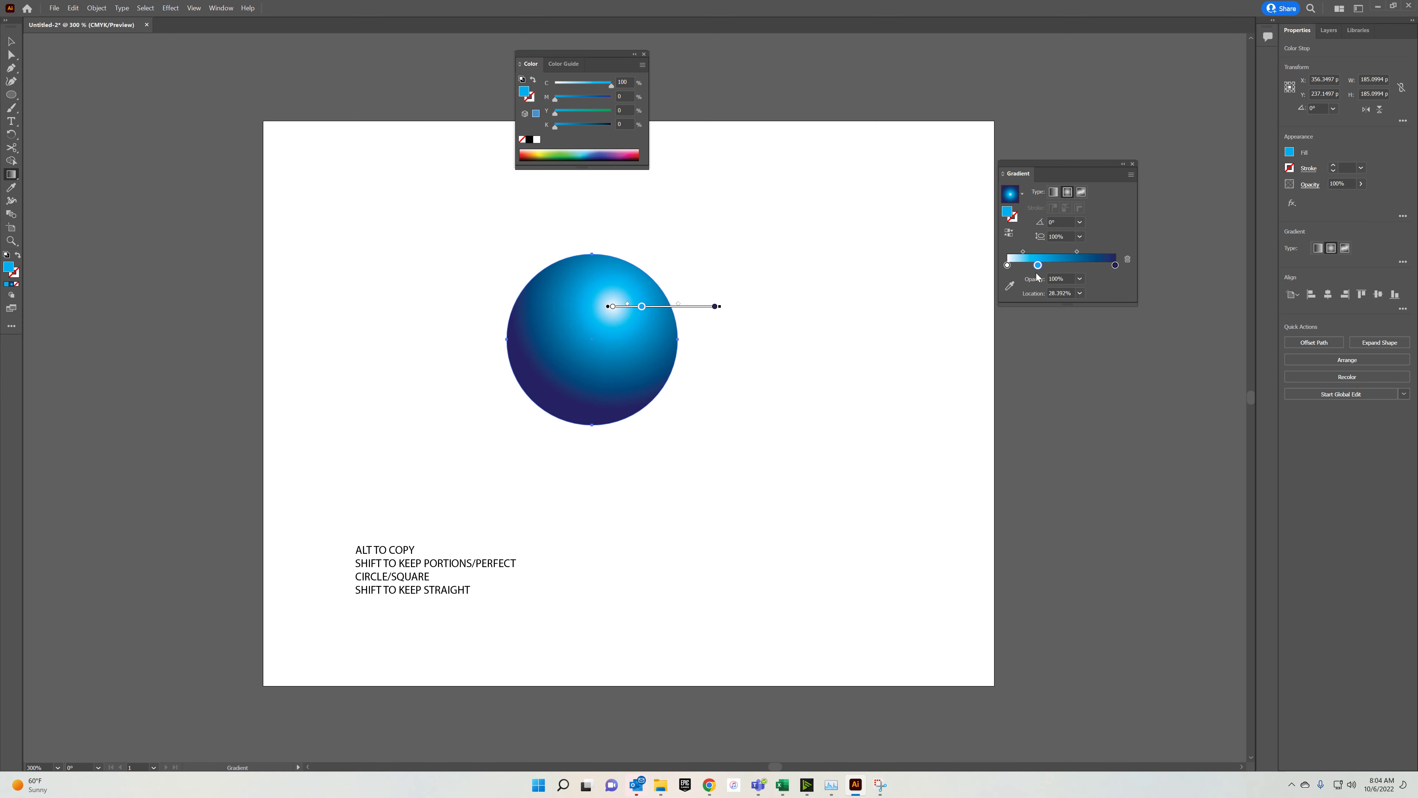
Draw a flat ellipse below the sphere and fill it with solid black.
click(11, 42)
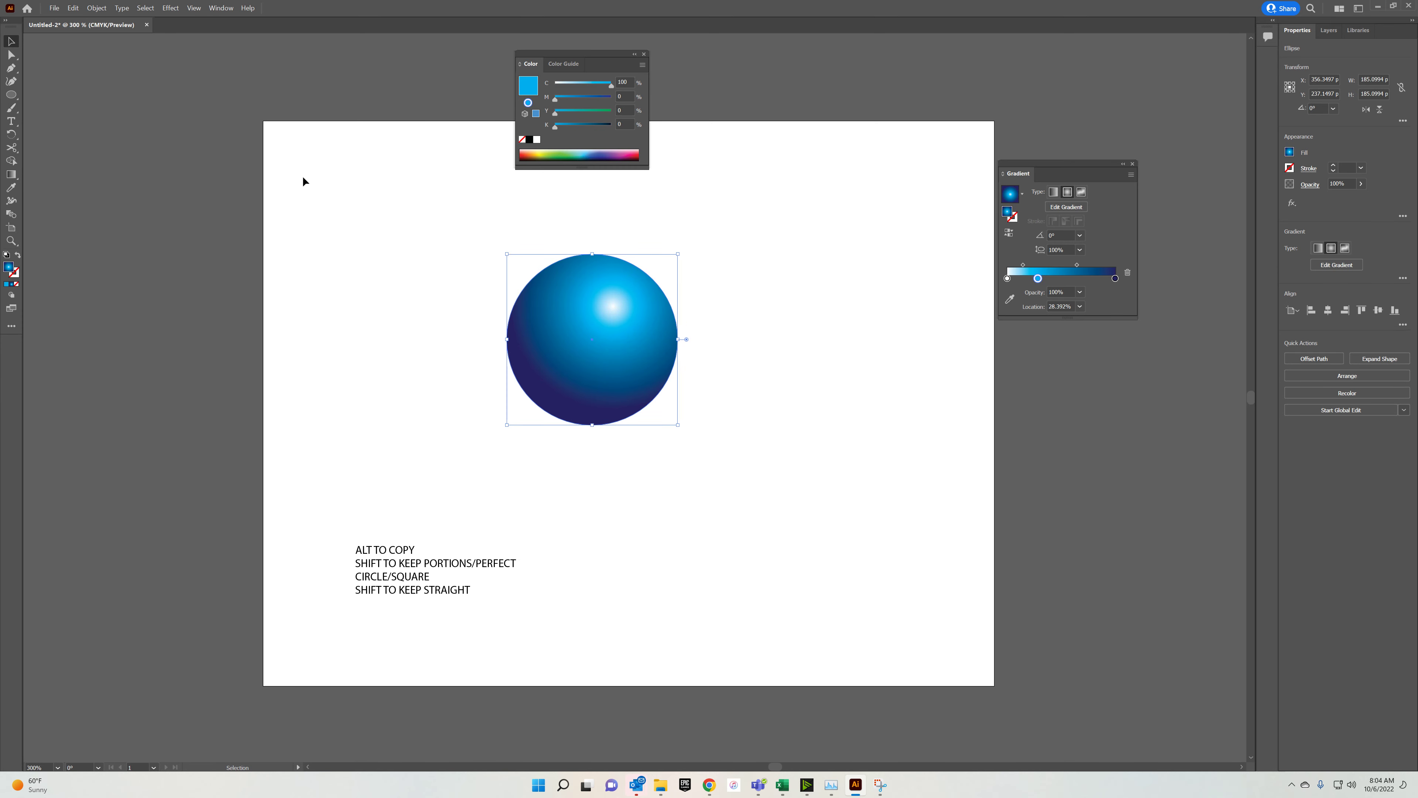
click(283, 168)
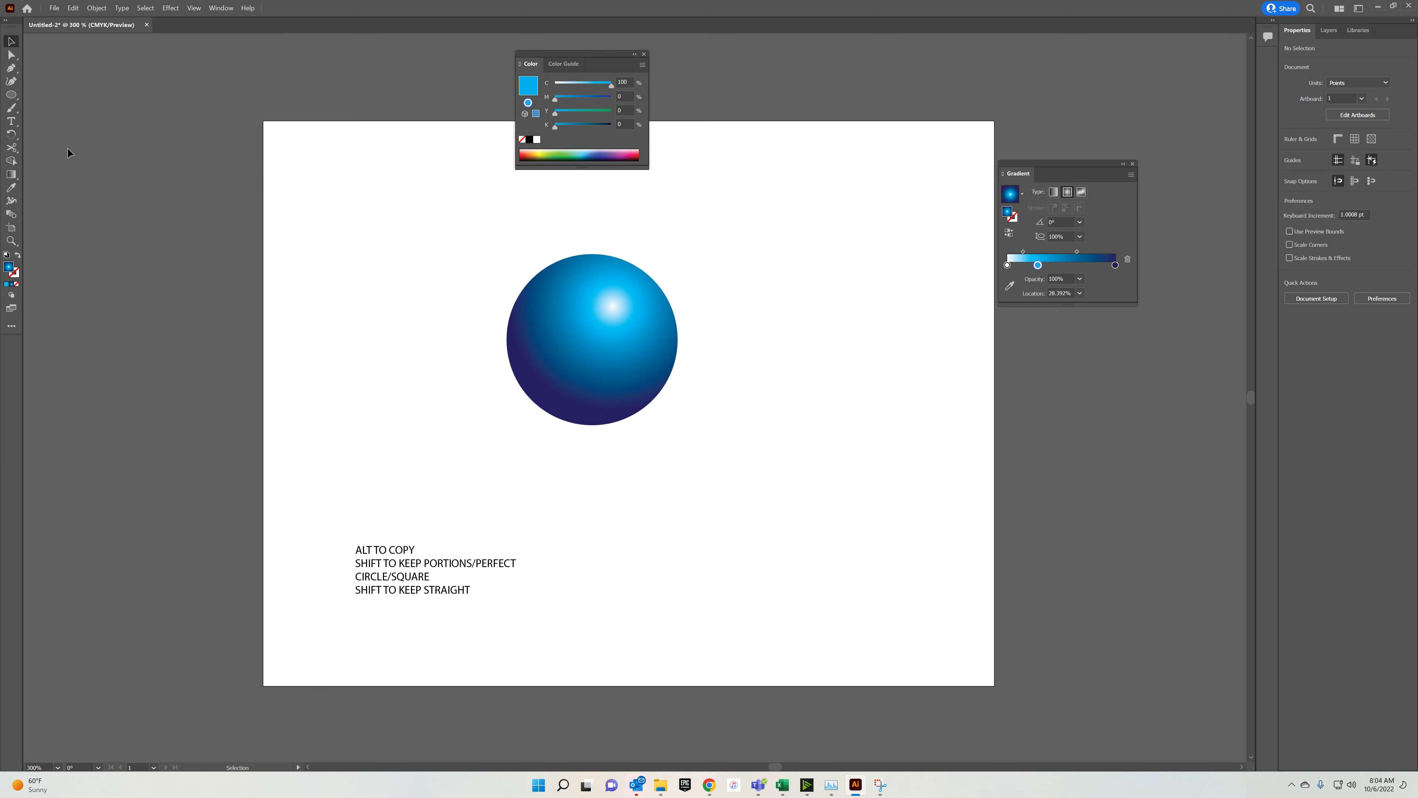
click(12, 95)
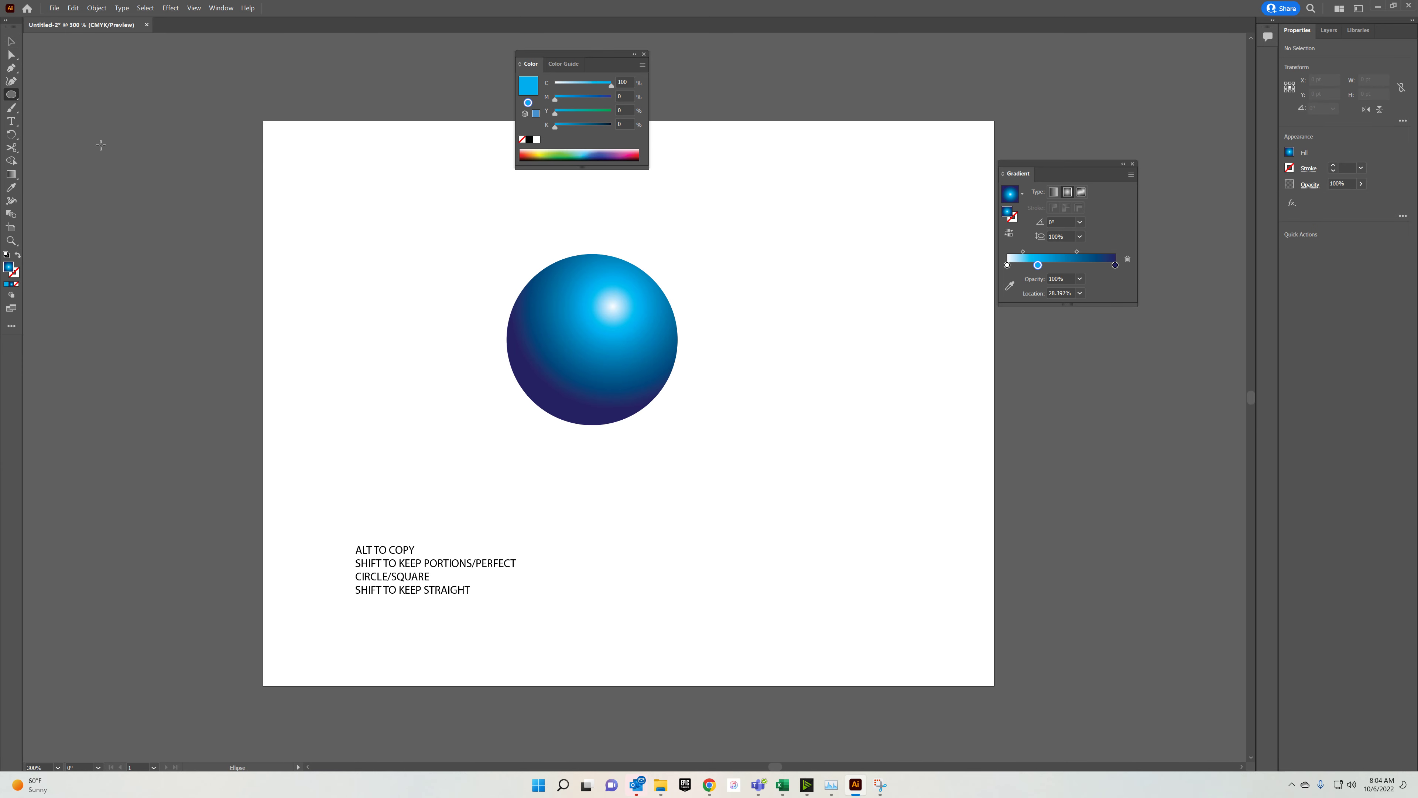
drag(450, 434, 644, 379)
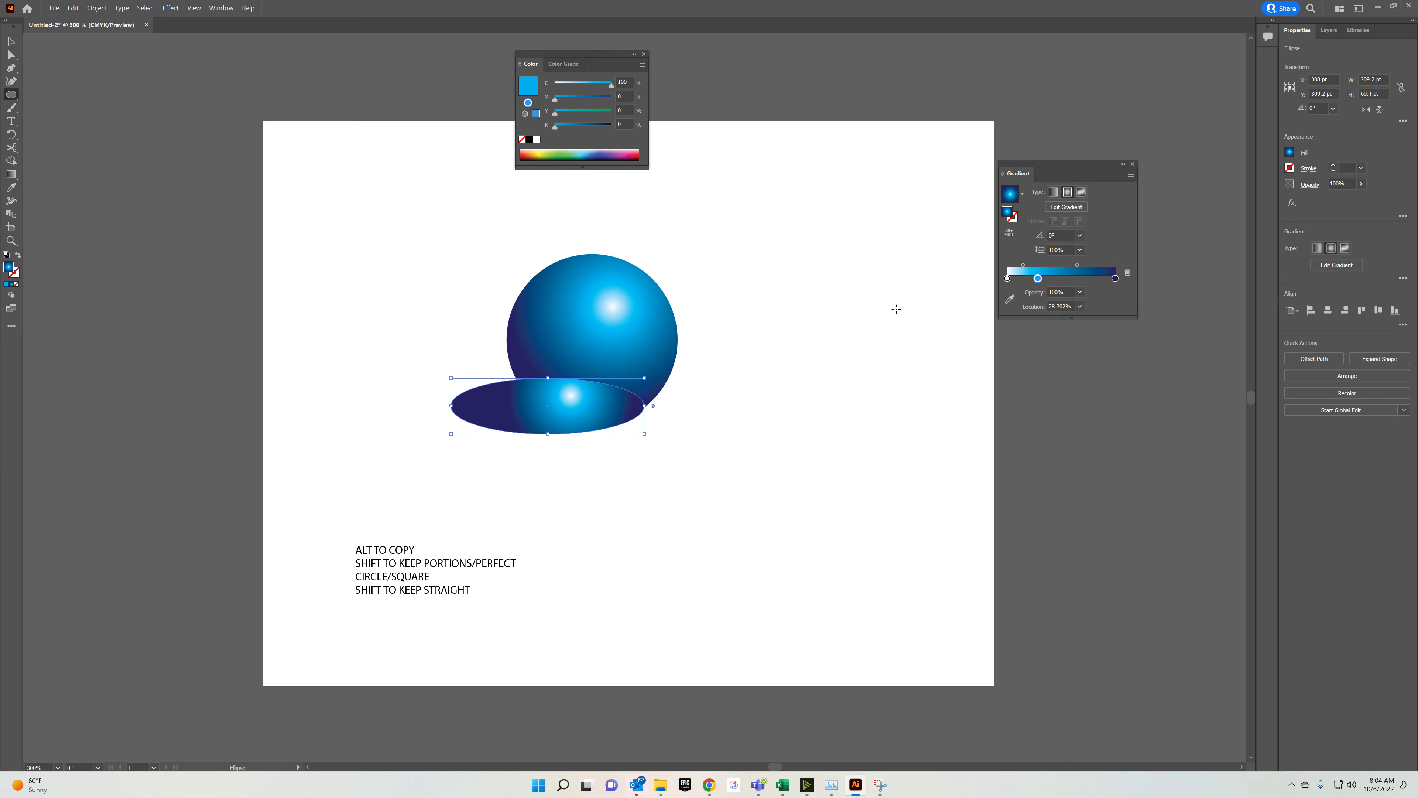
click(1022, 194)
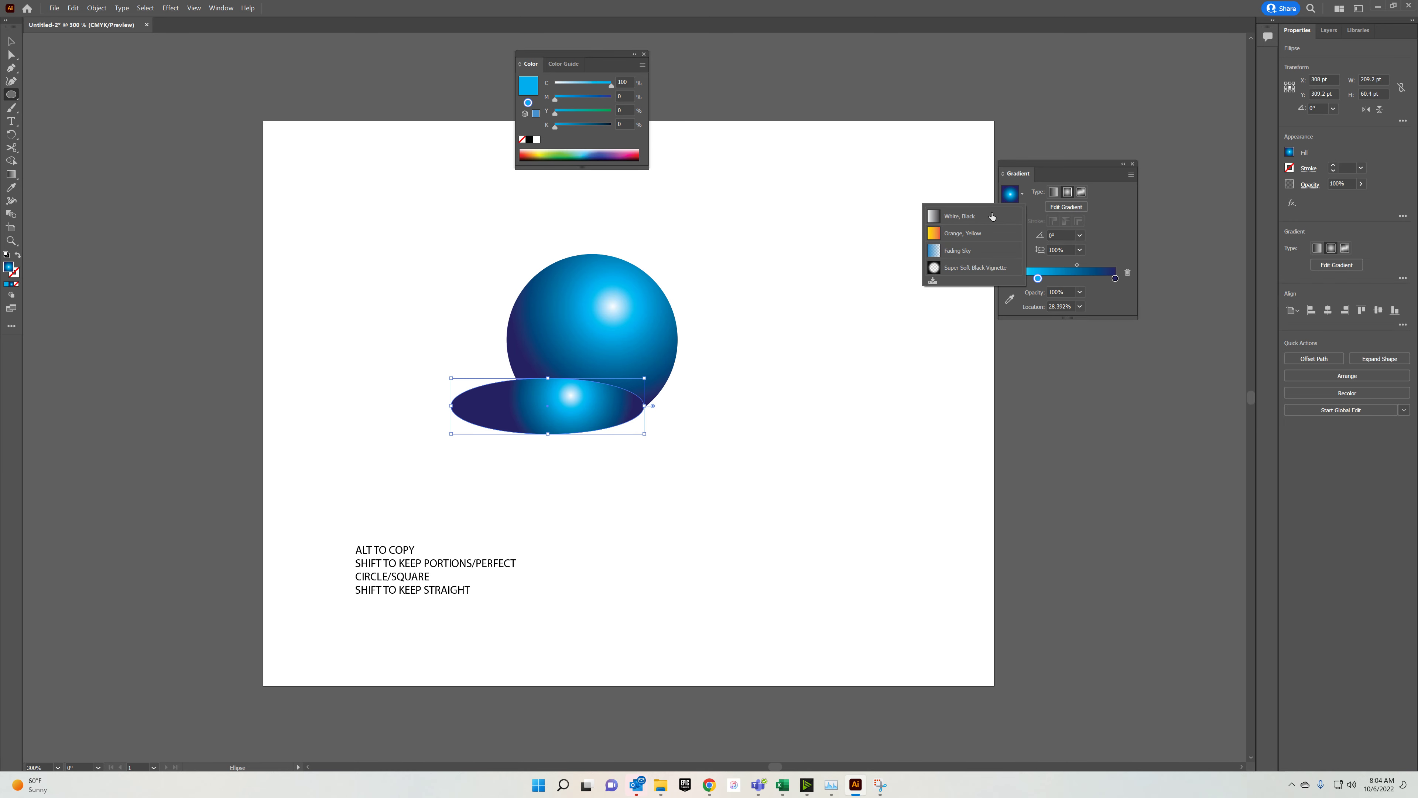
click(1285, 157)
click(1286, 156)
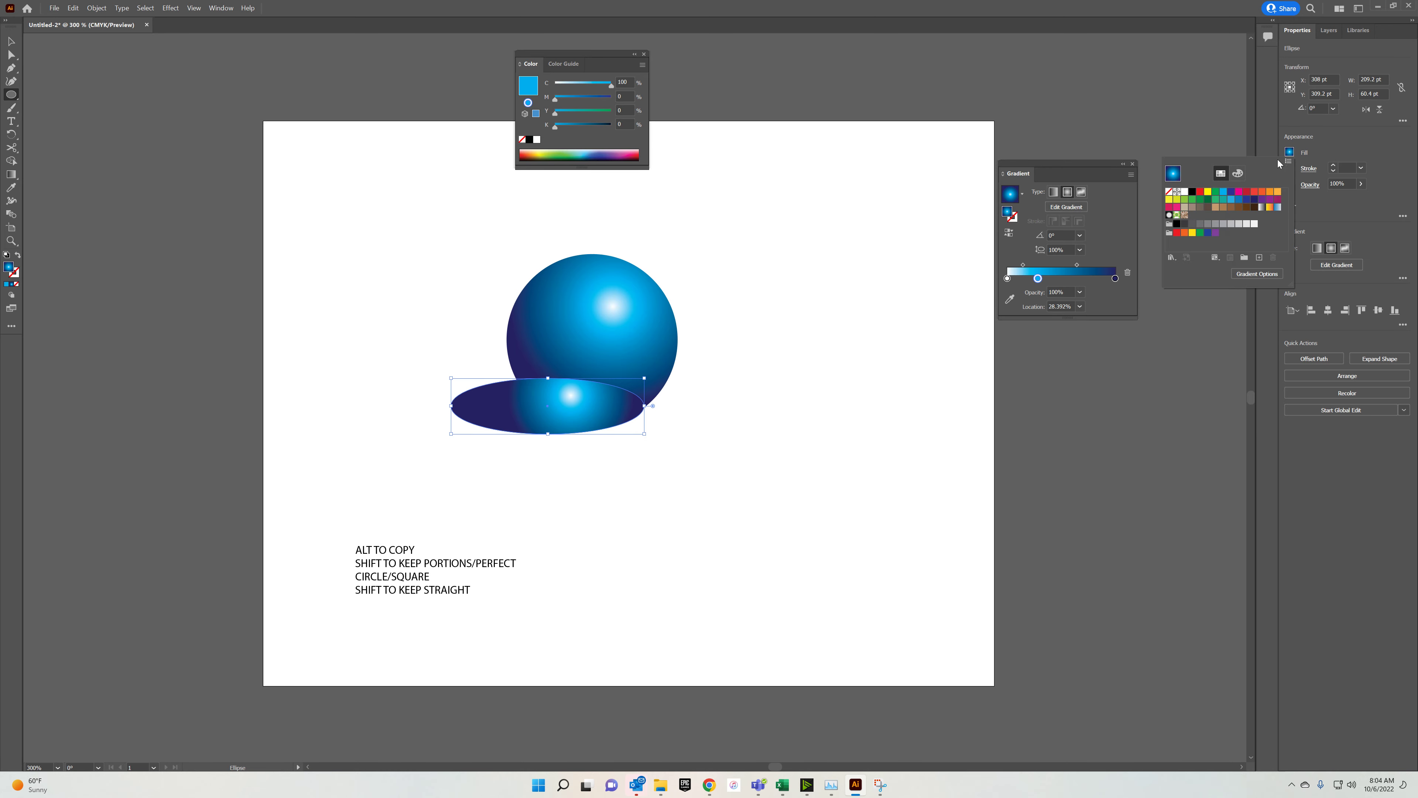
click(1192, 193)
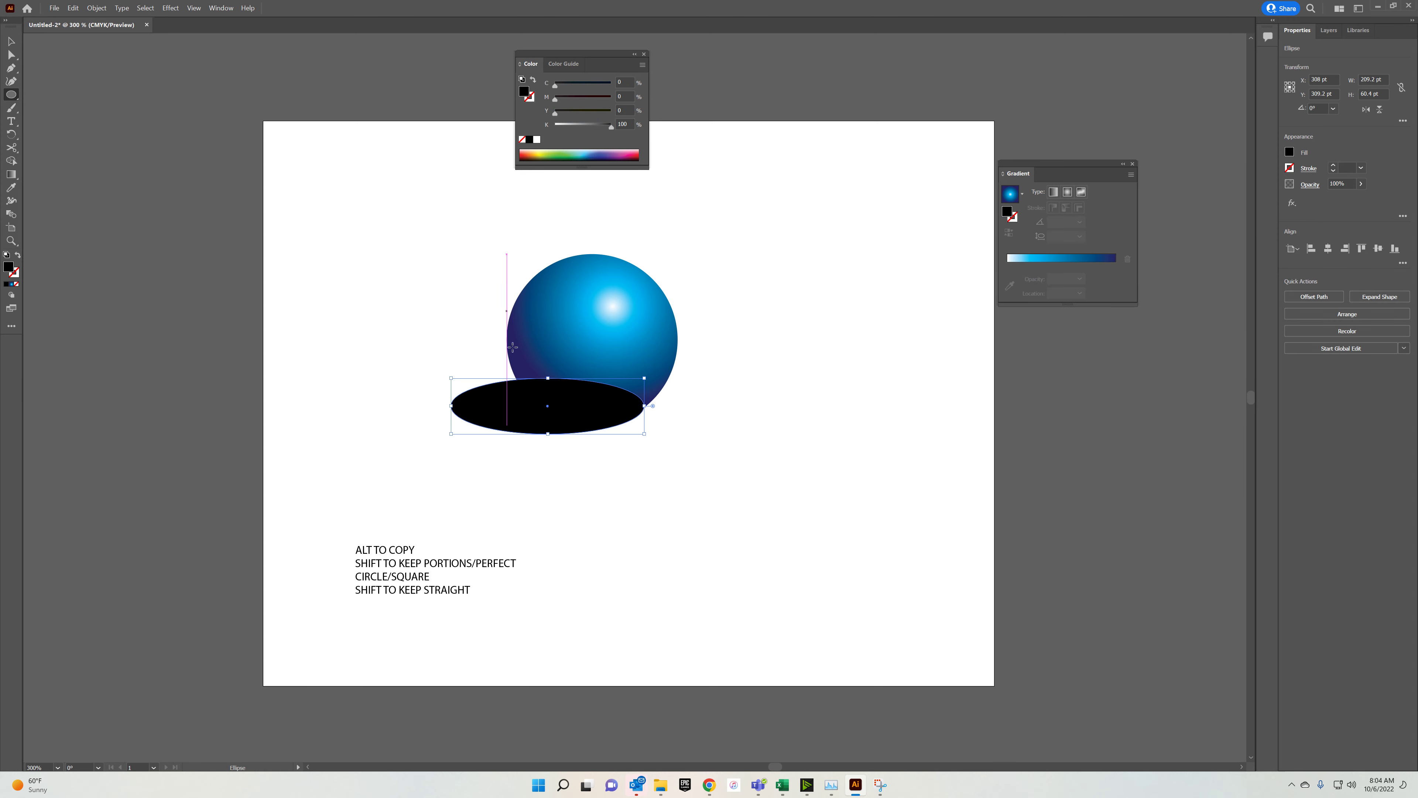
Reorder the black ellipse in the stack so it sits behind the sphere.
click(1321, 31)
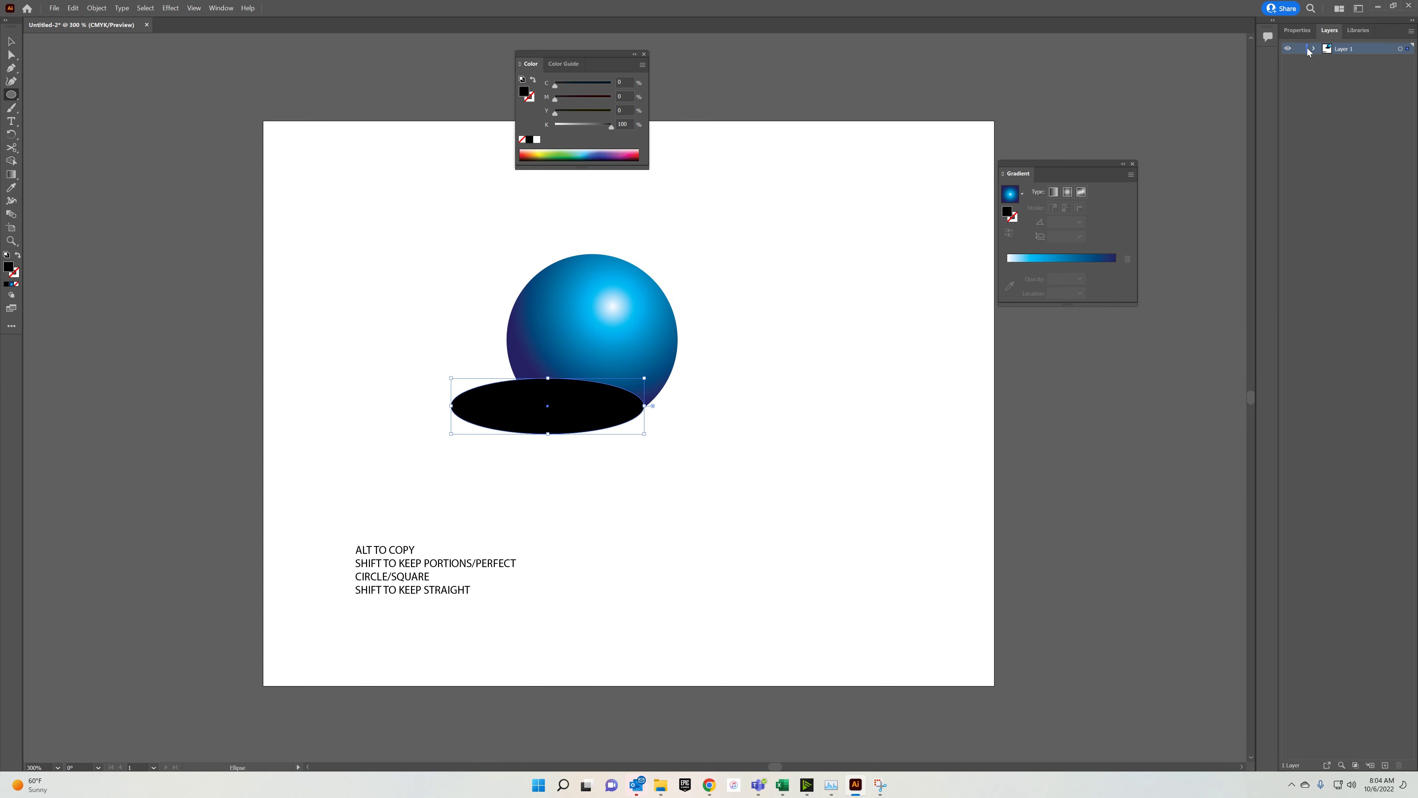
click(1314, 48)
click(1341, 64)
drag(1341, 65, 1351, 79)
key(v)
key(ctrl+shift+bracketright)
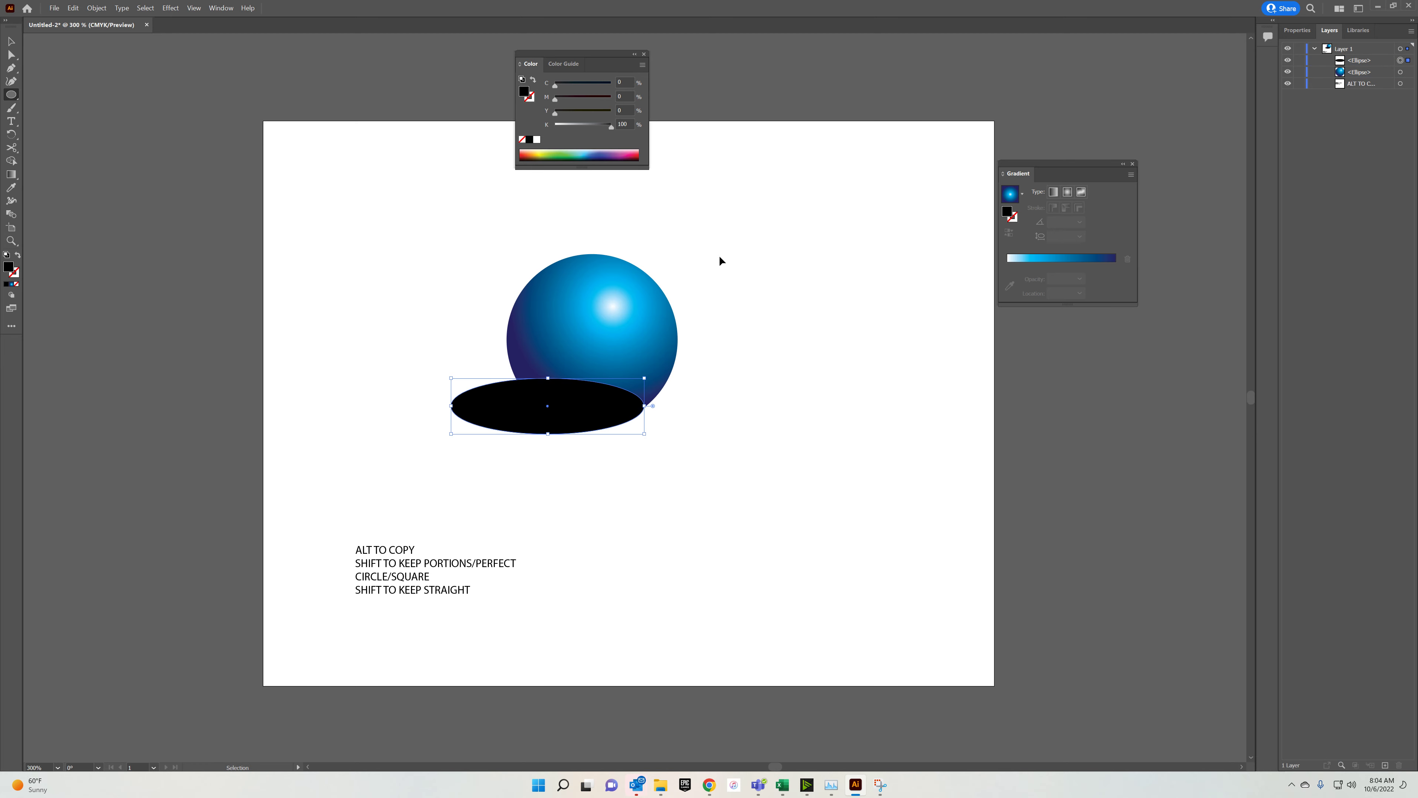
key(ctrl+shift+bracketleft)
key(l)
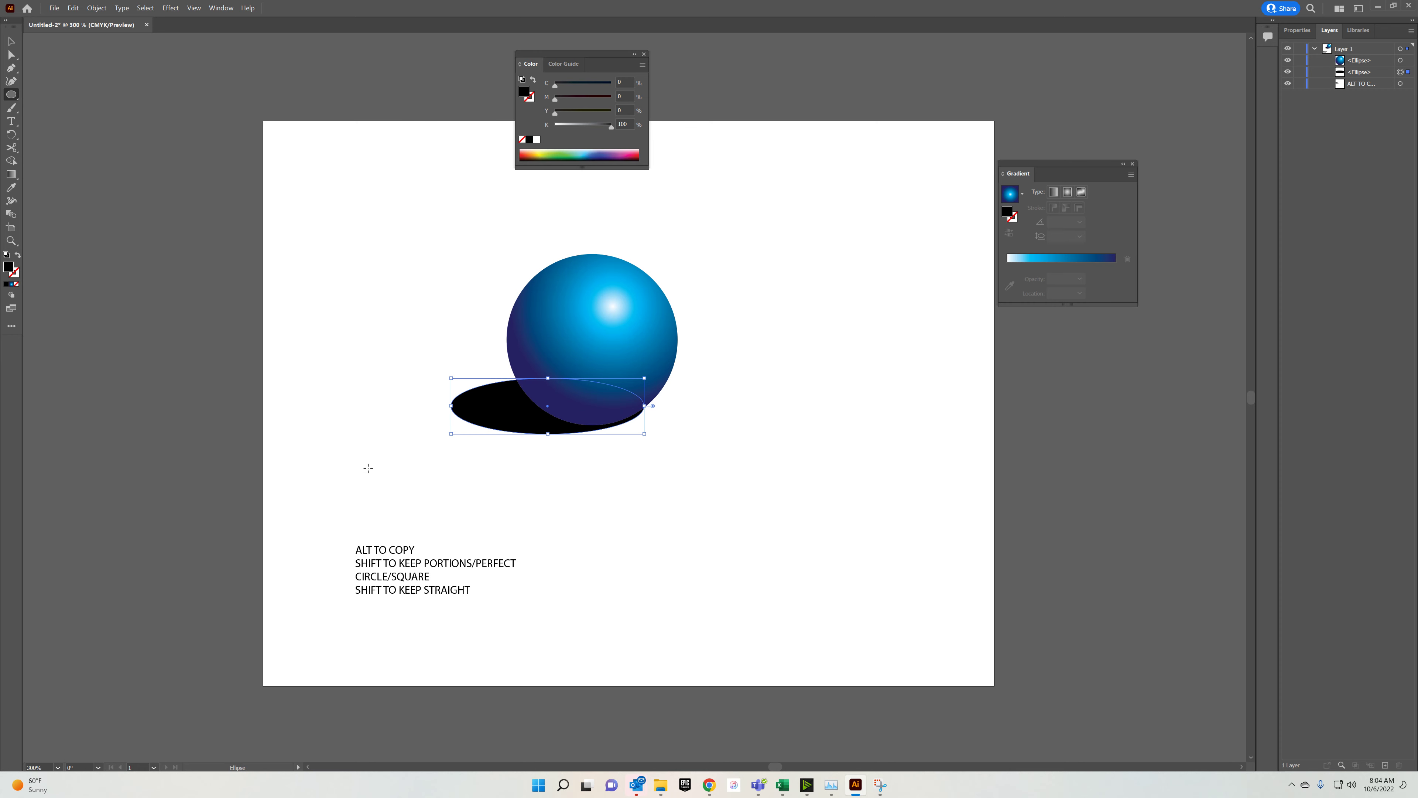
Add the note line 'CHANGE ORDER WITH CTRL [' below the last shortcut note.
click(11, 120)
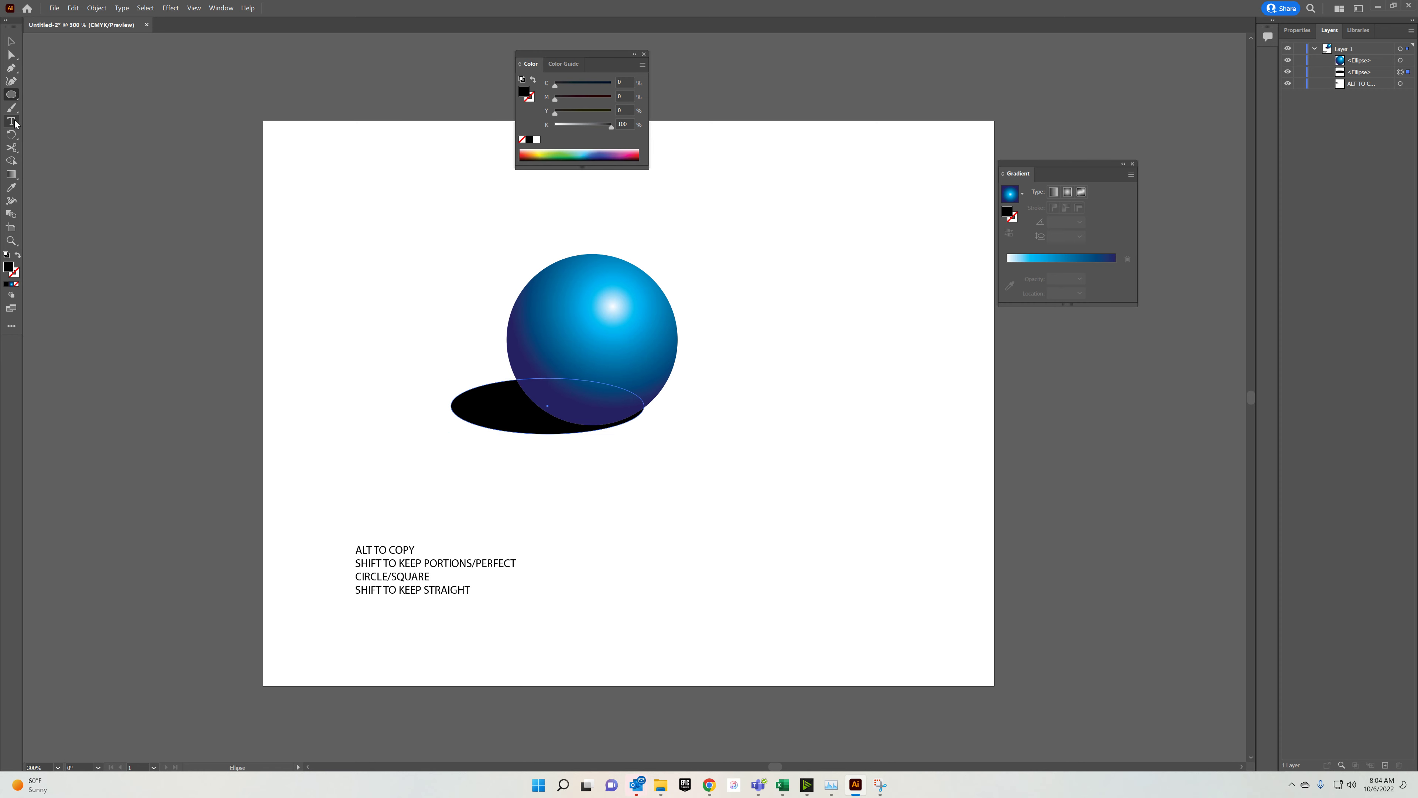
click(469, 590)
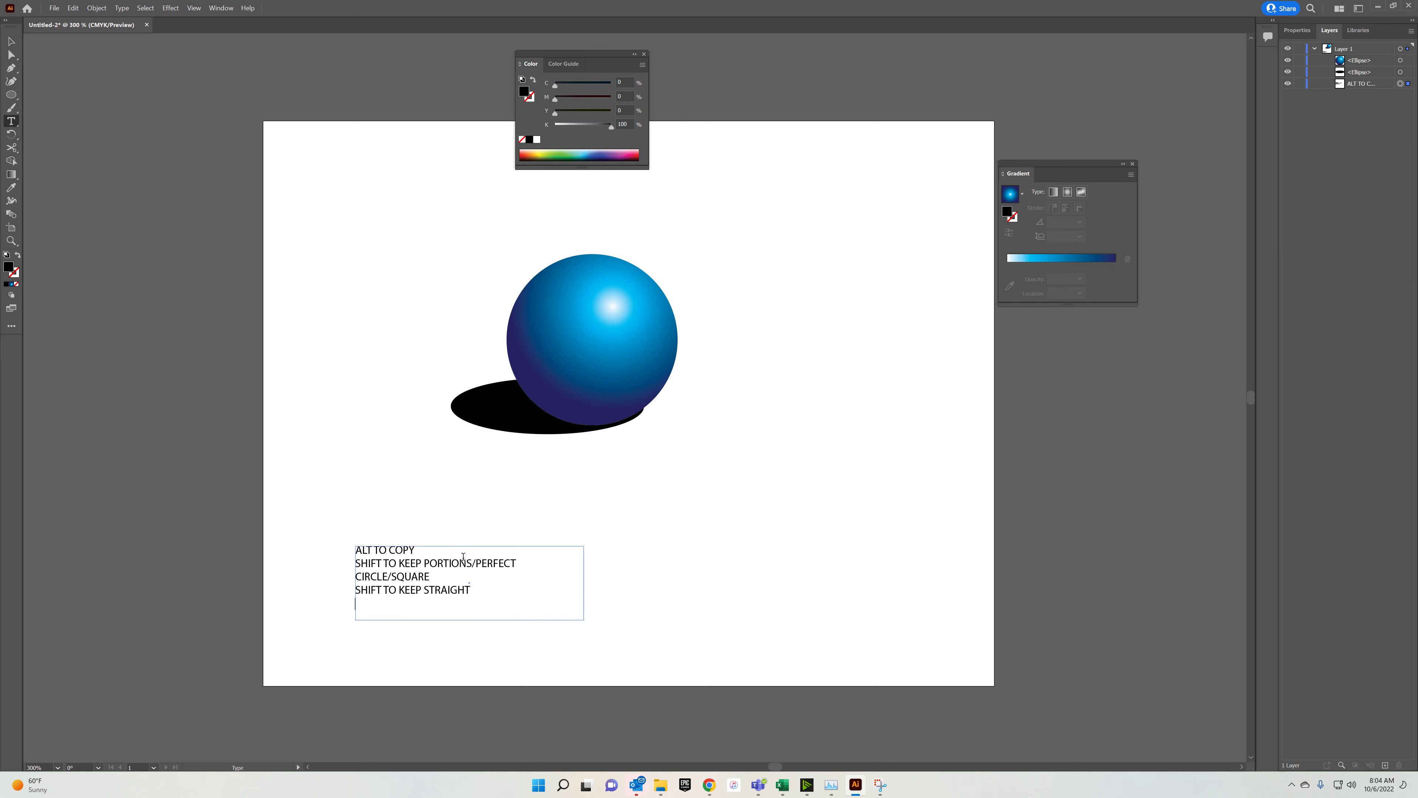
text(CHANGE ORDER WITH CTRL [)
Test Ctrl+] and Ctrl+[ on the shadow ellipse, leaving it behind the sphere, then deselect.
click(11, 40)
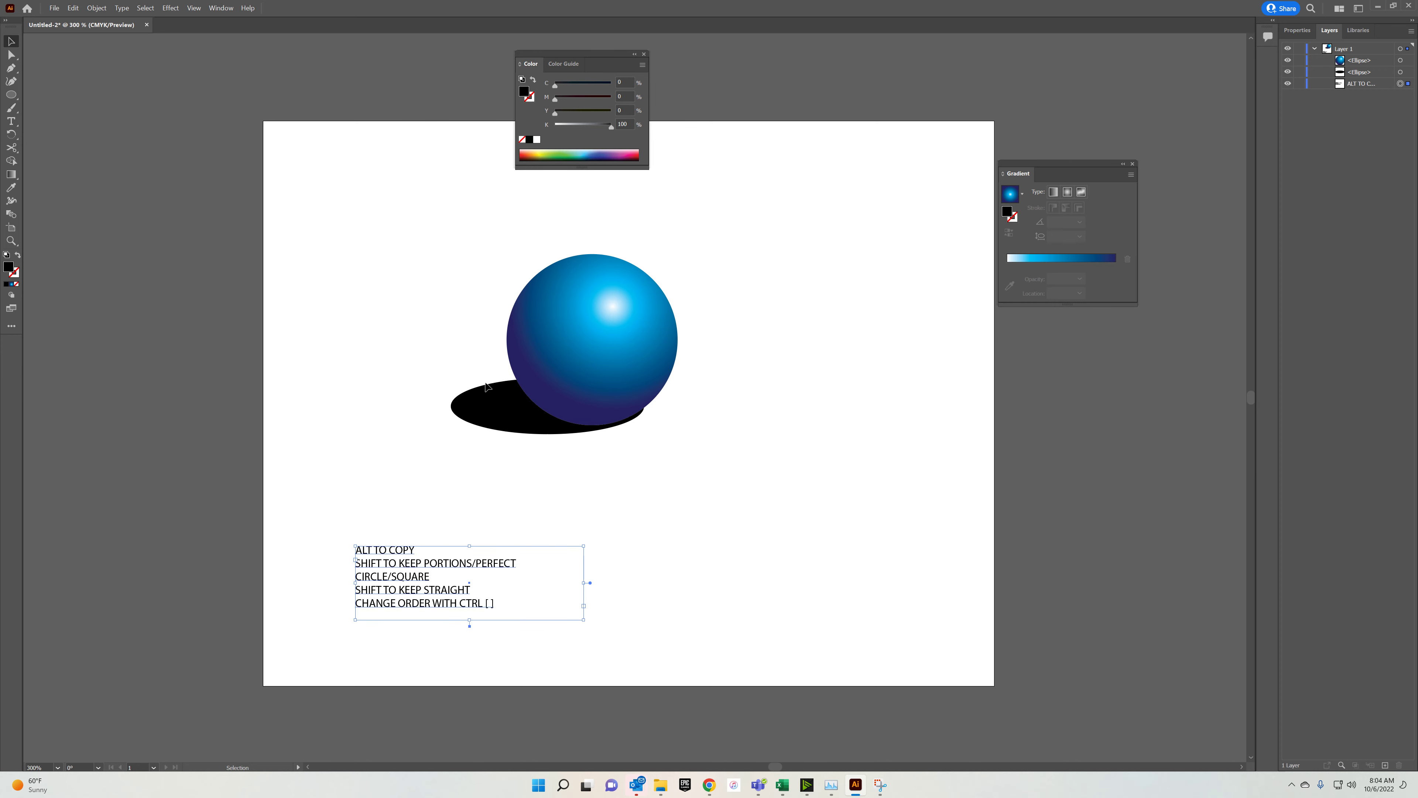
click(493, 418)
key(a)
key(ctrl+bracketright)
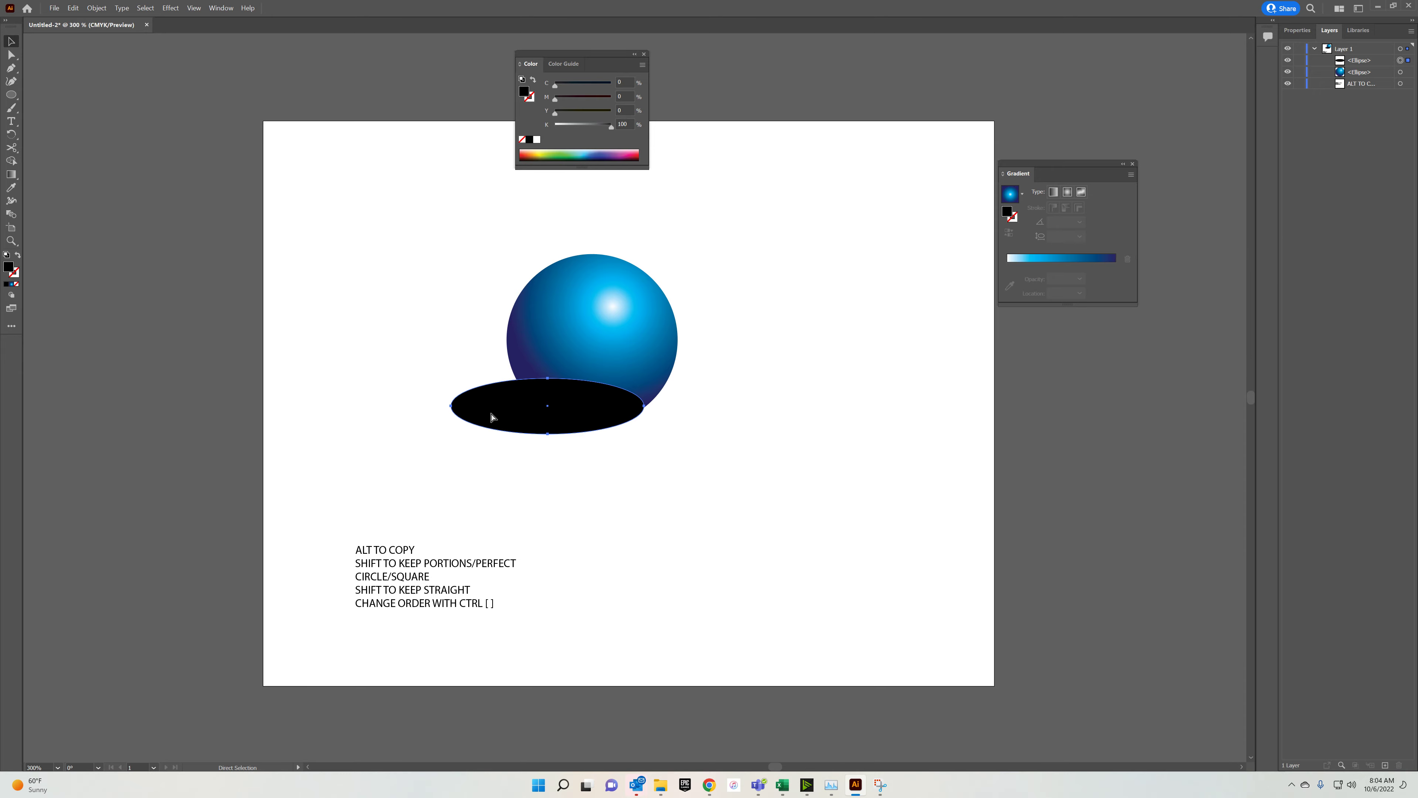
key(ctrl+apostrophe)
key(ctrl+bracketleft)
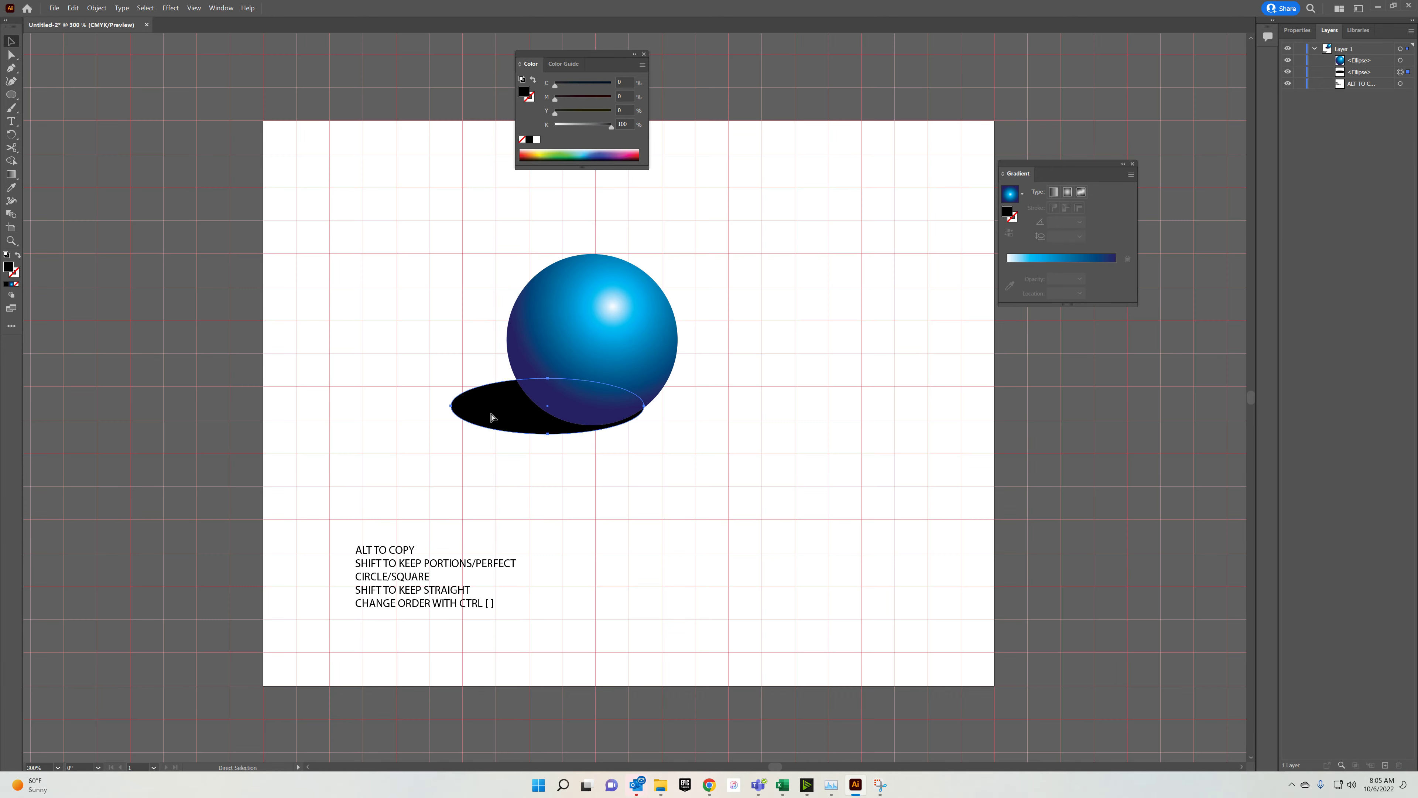
key(ctrl+apostrophe)
key(v)
click(370, 198)
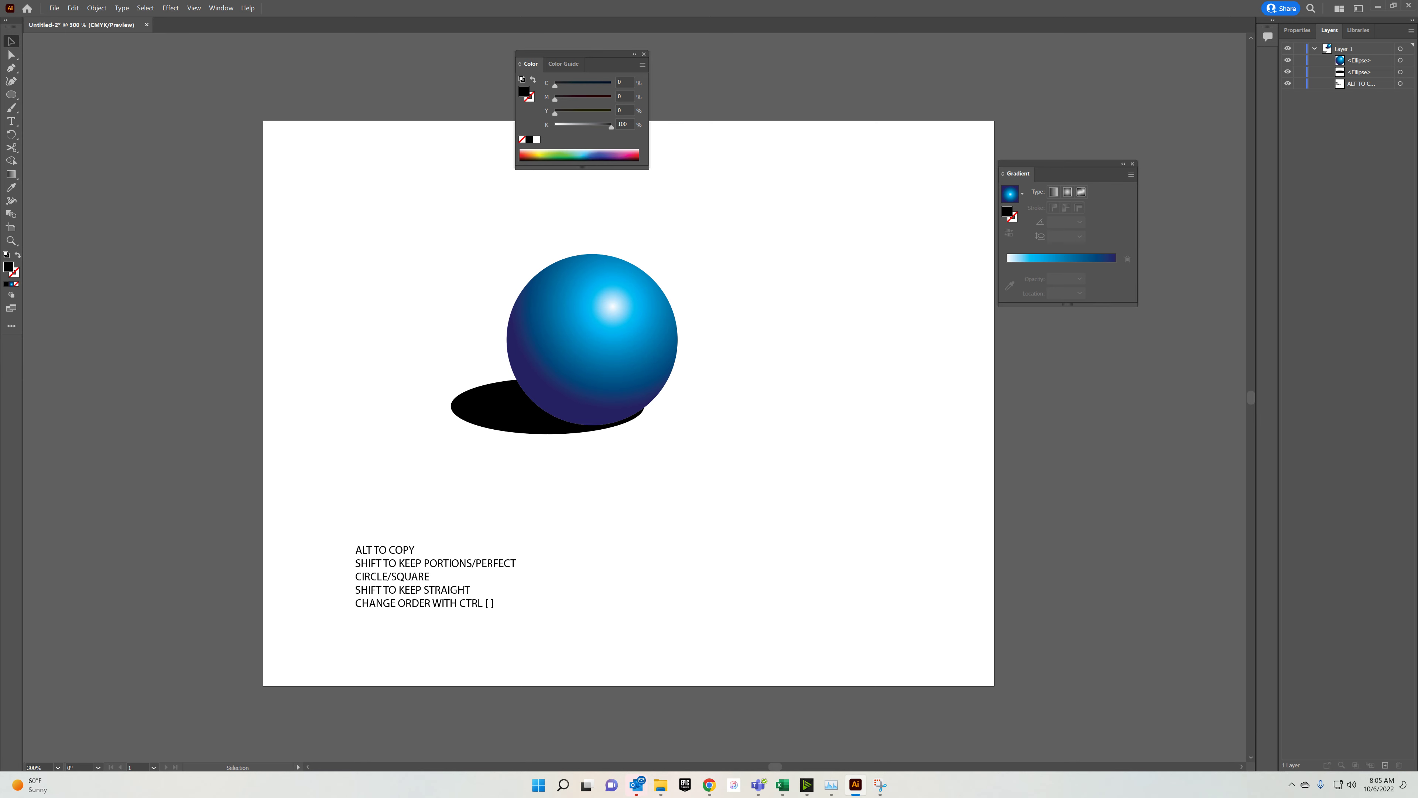
Paste the McDonald's logo image copied from the browser and shrink it beside the sphere.
click(855, 784)
key(ctrl+v)
key(ctrl+minus)
key(ctrl+minus)
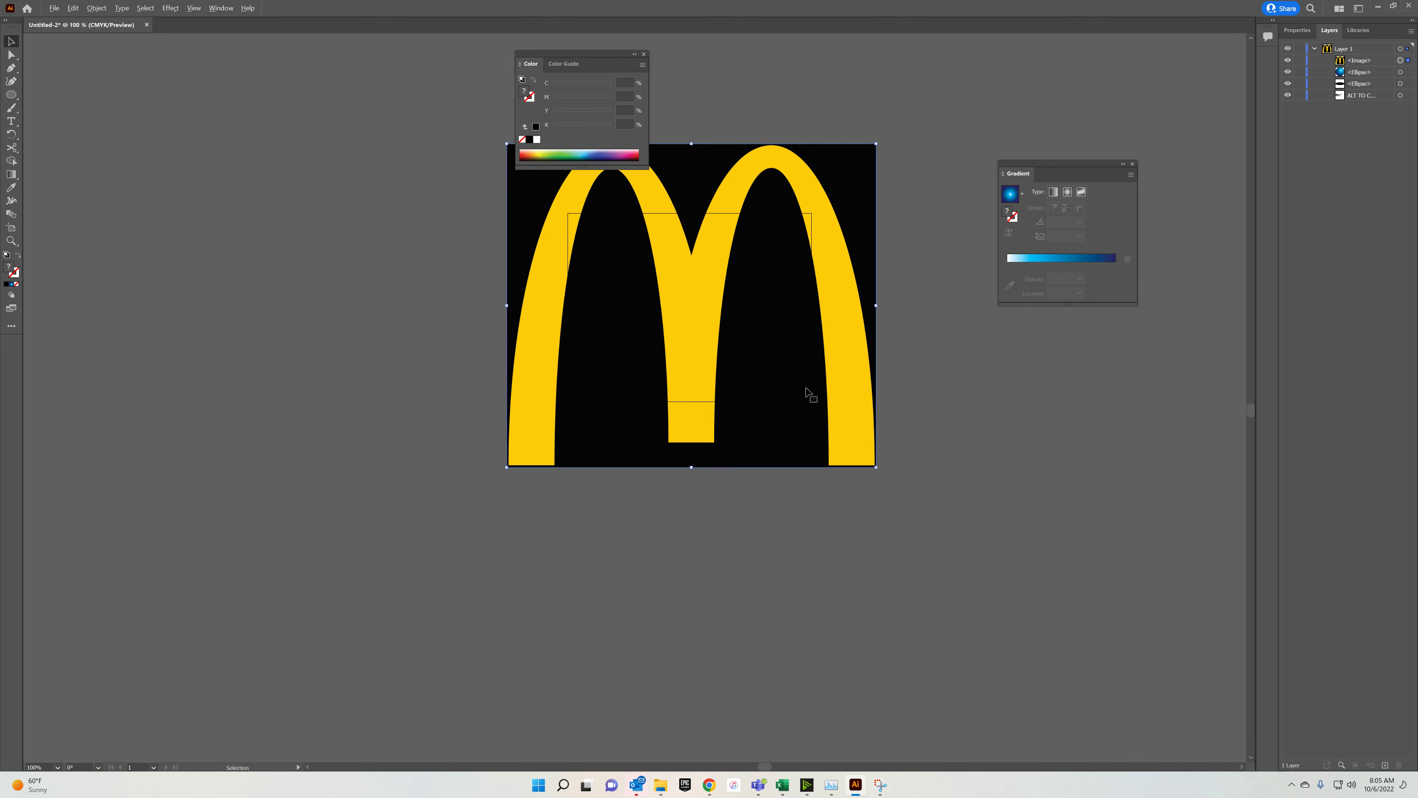
drag(876, 468, 779, 303)
key(ctrl+plus)
key(ctrl+plus)
key(ctrl+plus)
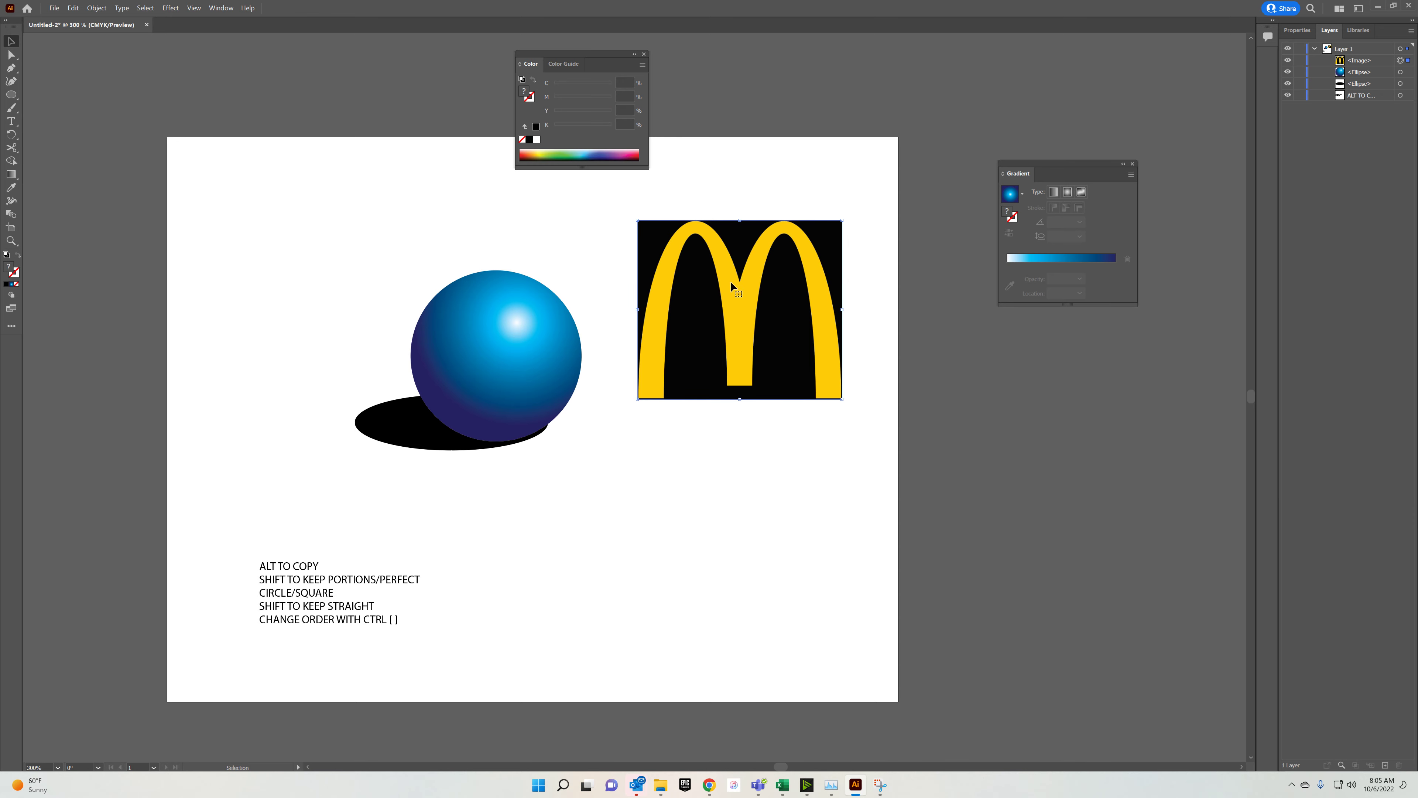
Lock the logo image in the Layers panel, test selecting around it, then unlock it.
click(1297, 30)
click(1325, 33)
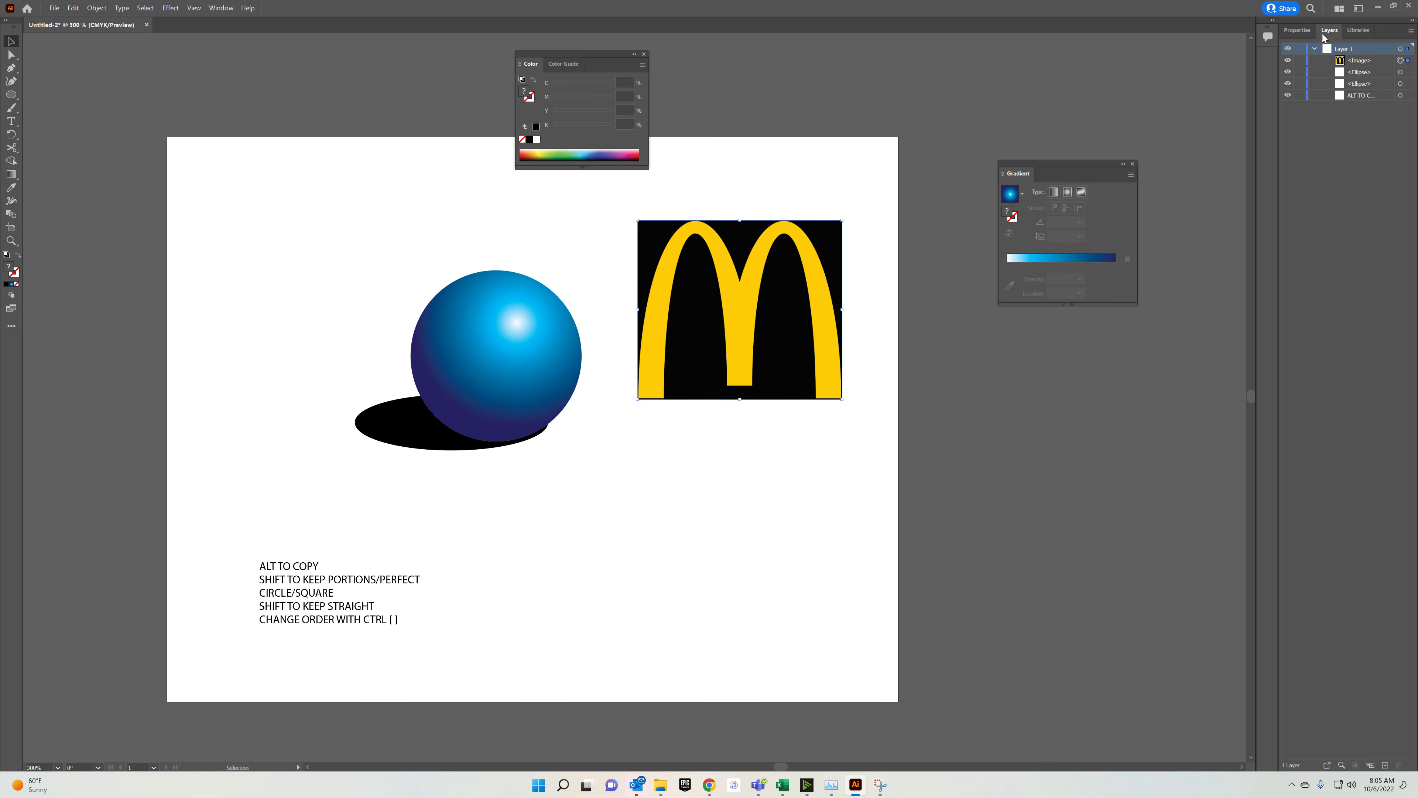
click(1299, 60)
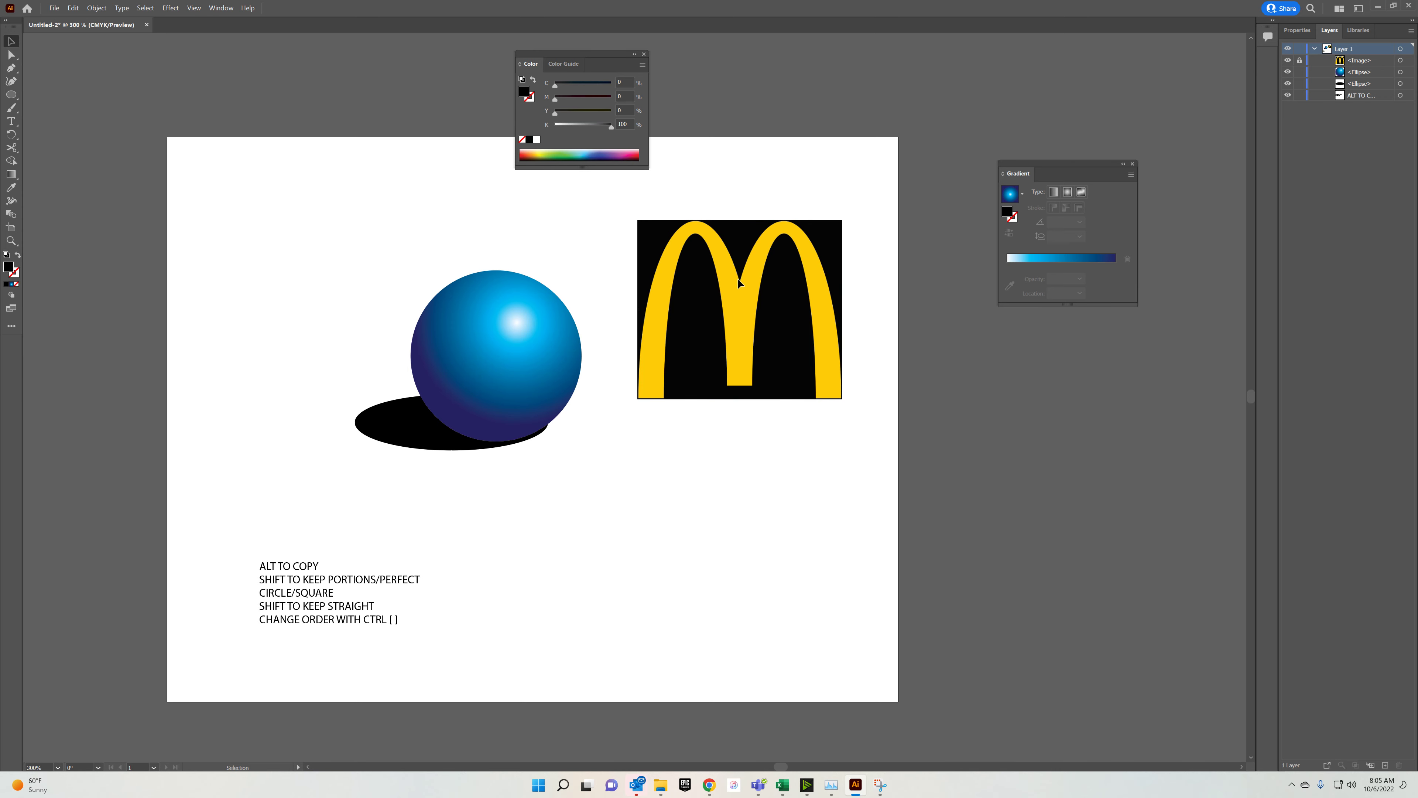
drag(525, 342, 395, 275)
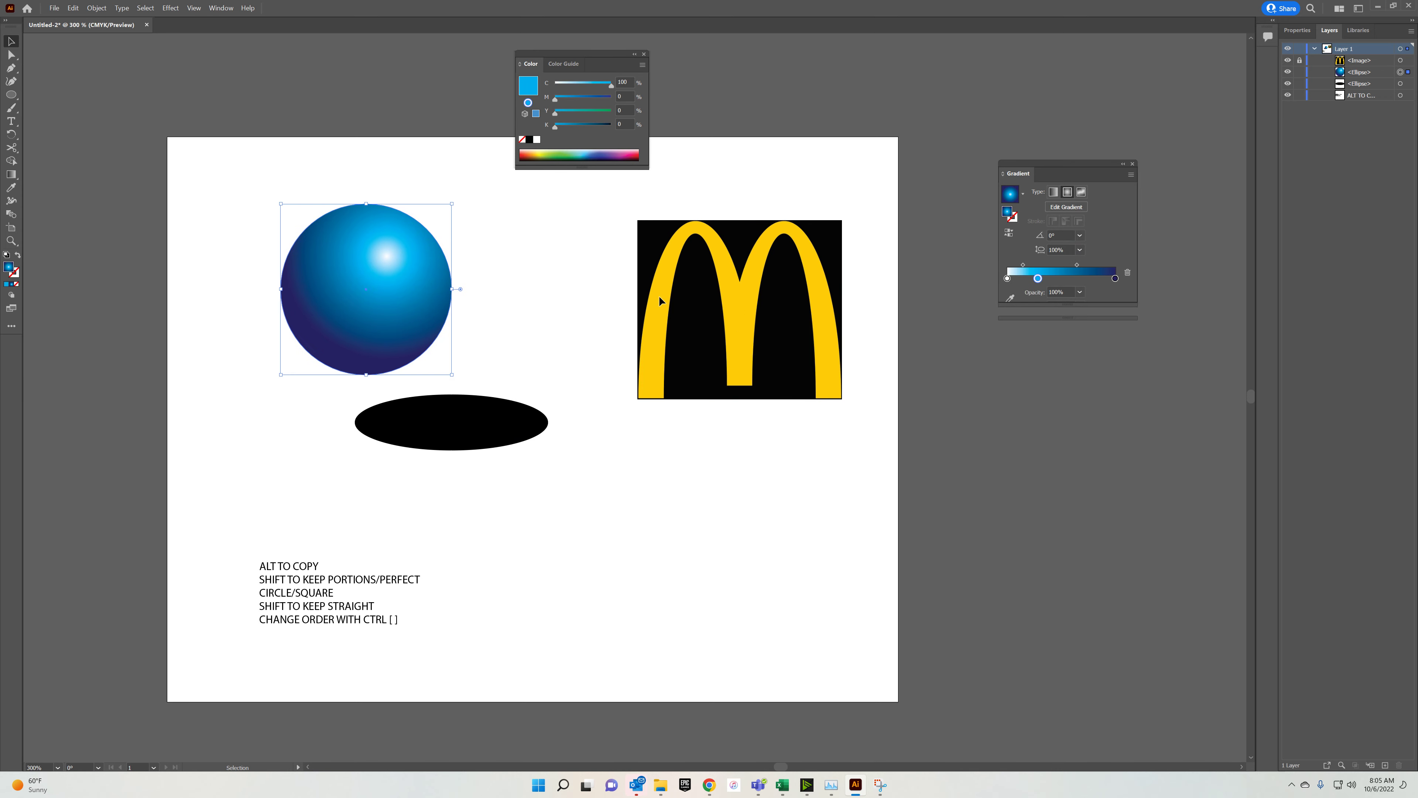
key(ctrl+z)
click(820, 361)
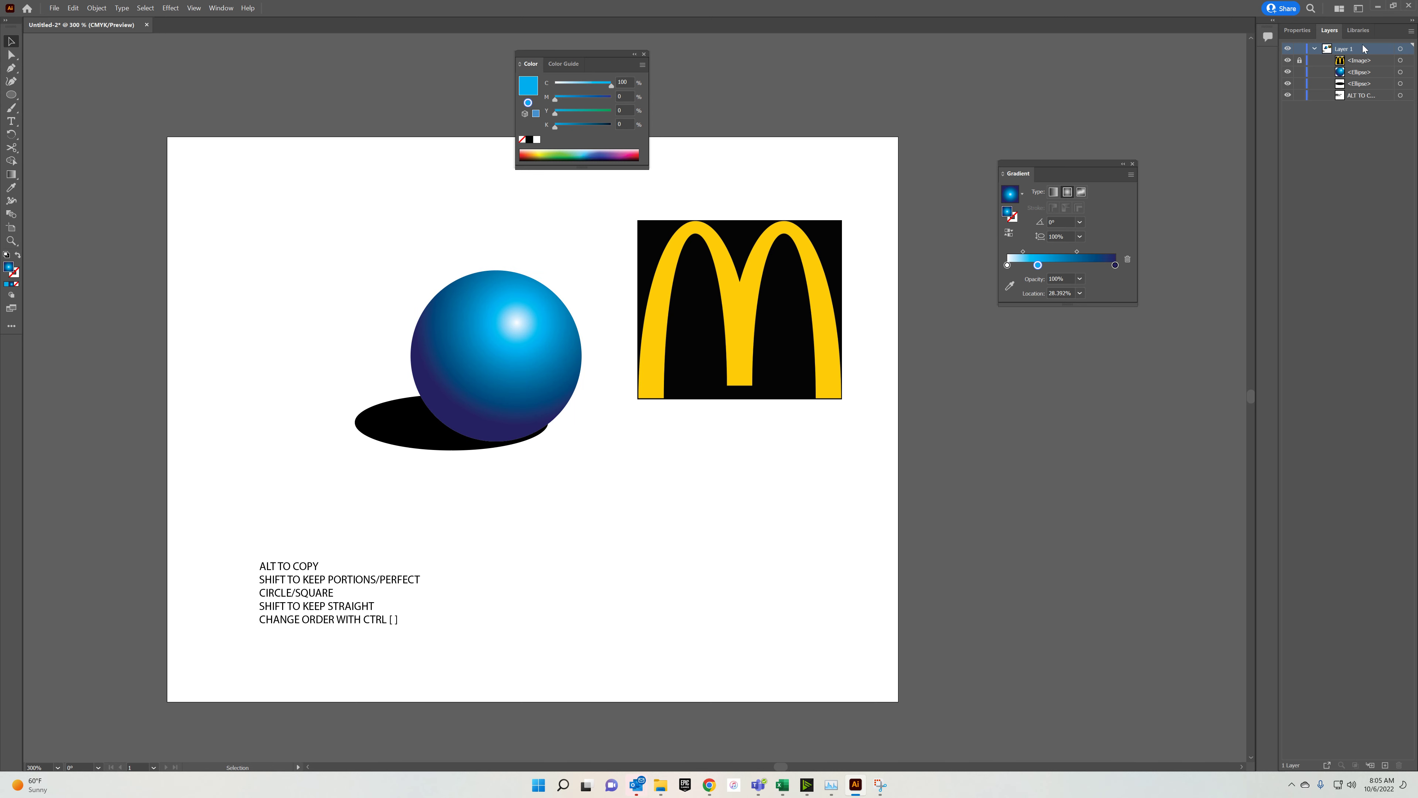
click(1300, 60)
click(1307, 36)
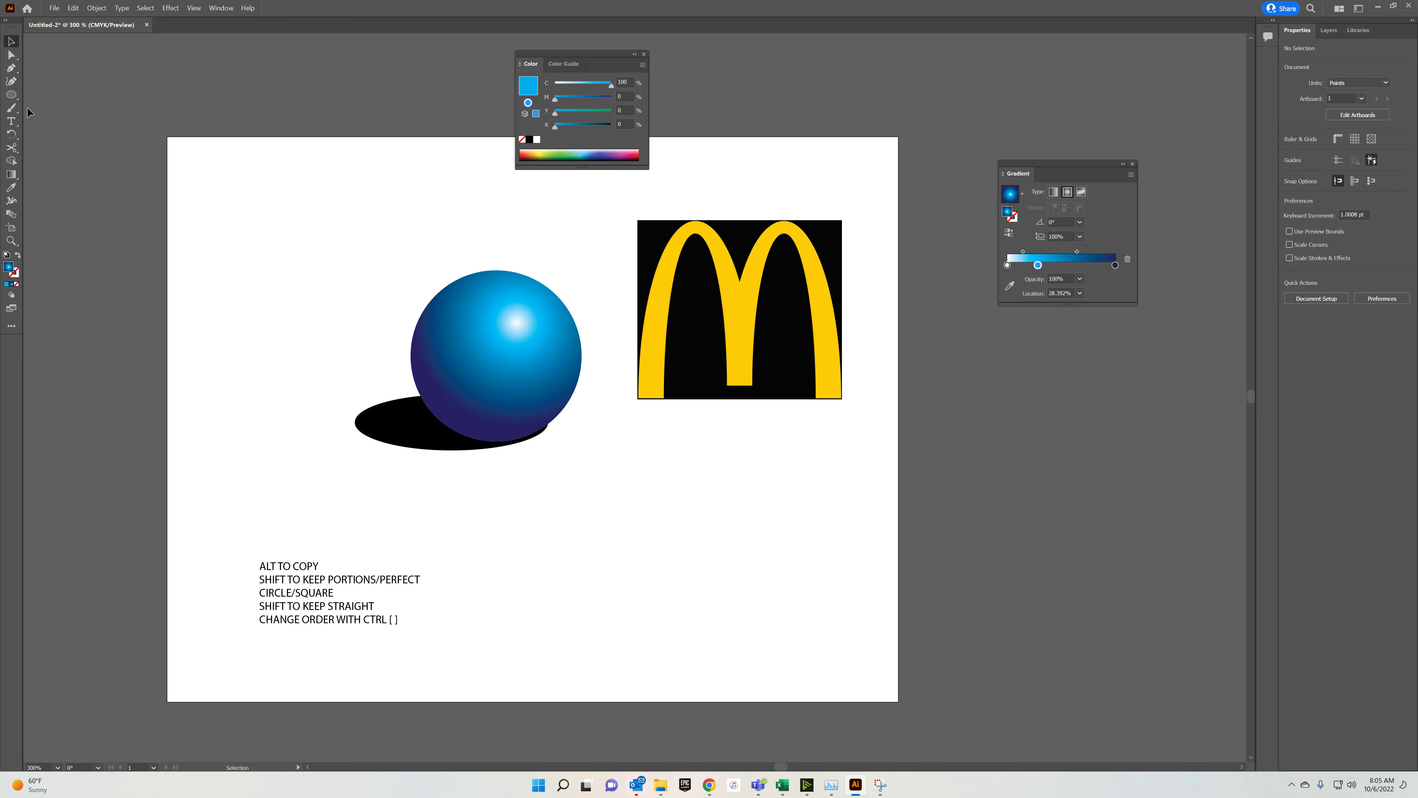
Draw a tall ellipse with no fill and a magenta stroke fitted over the logo's left arch.
click(11, 94)
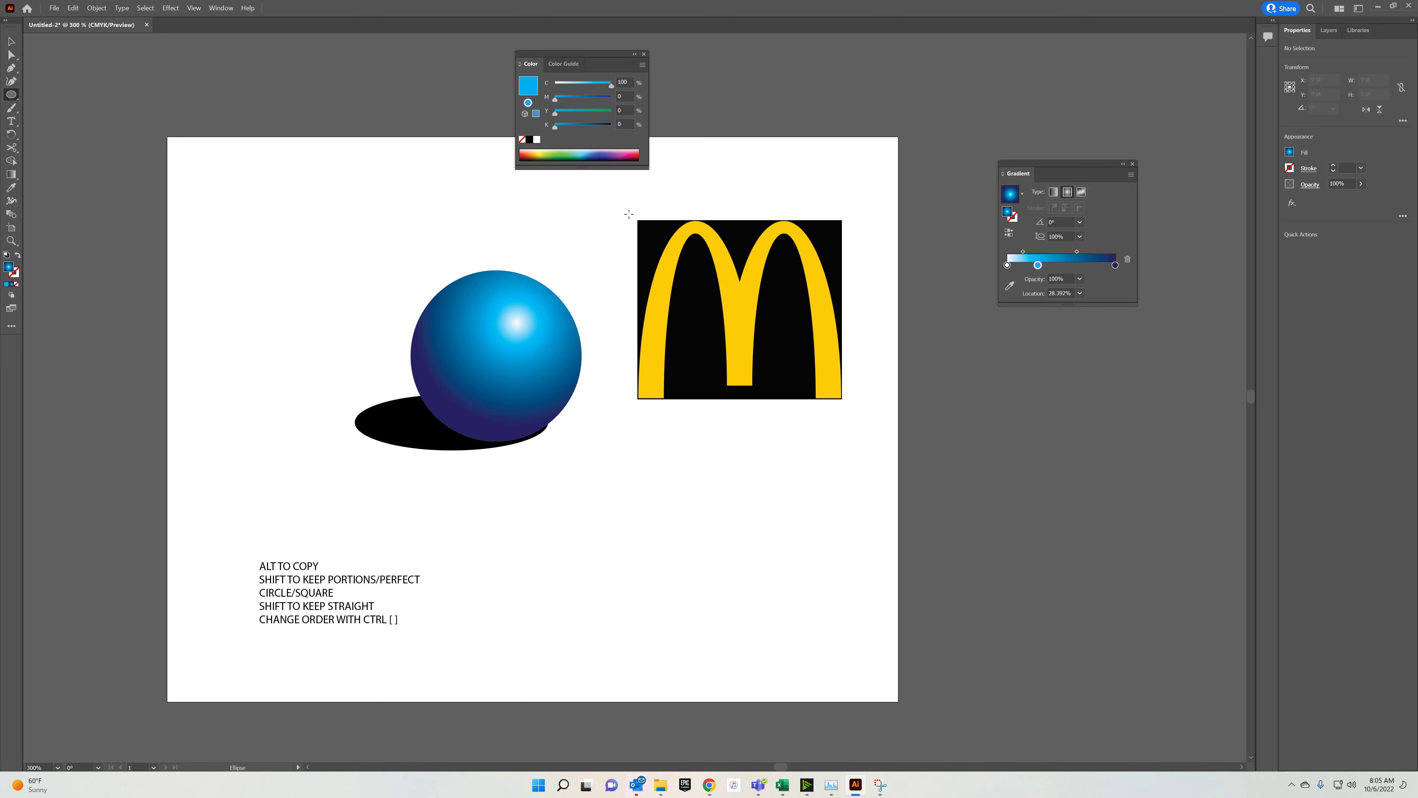
drag(628, 215, 763, 464)
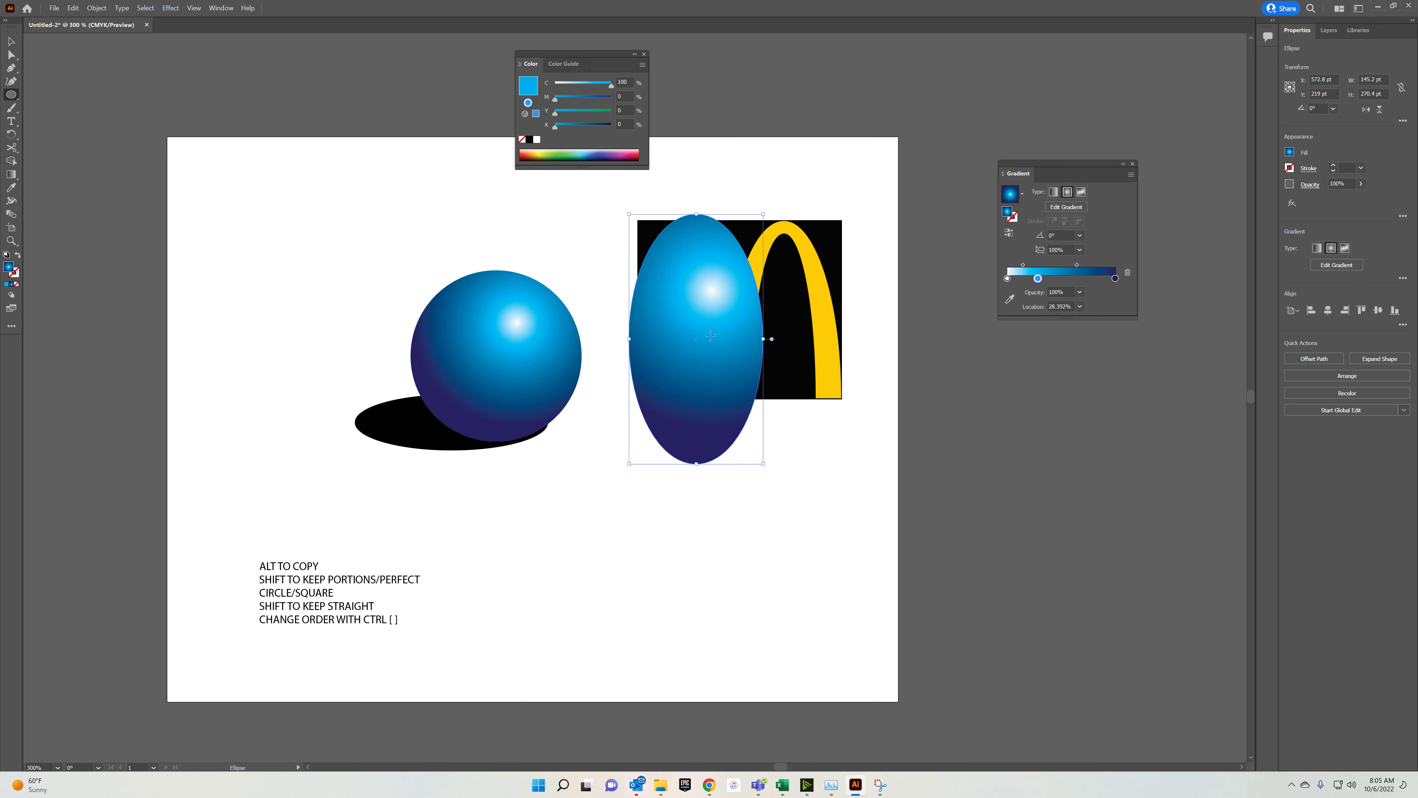
click(1291, 153)
click(1169, 191)
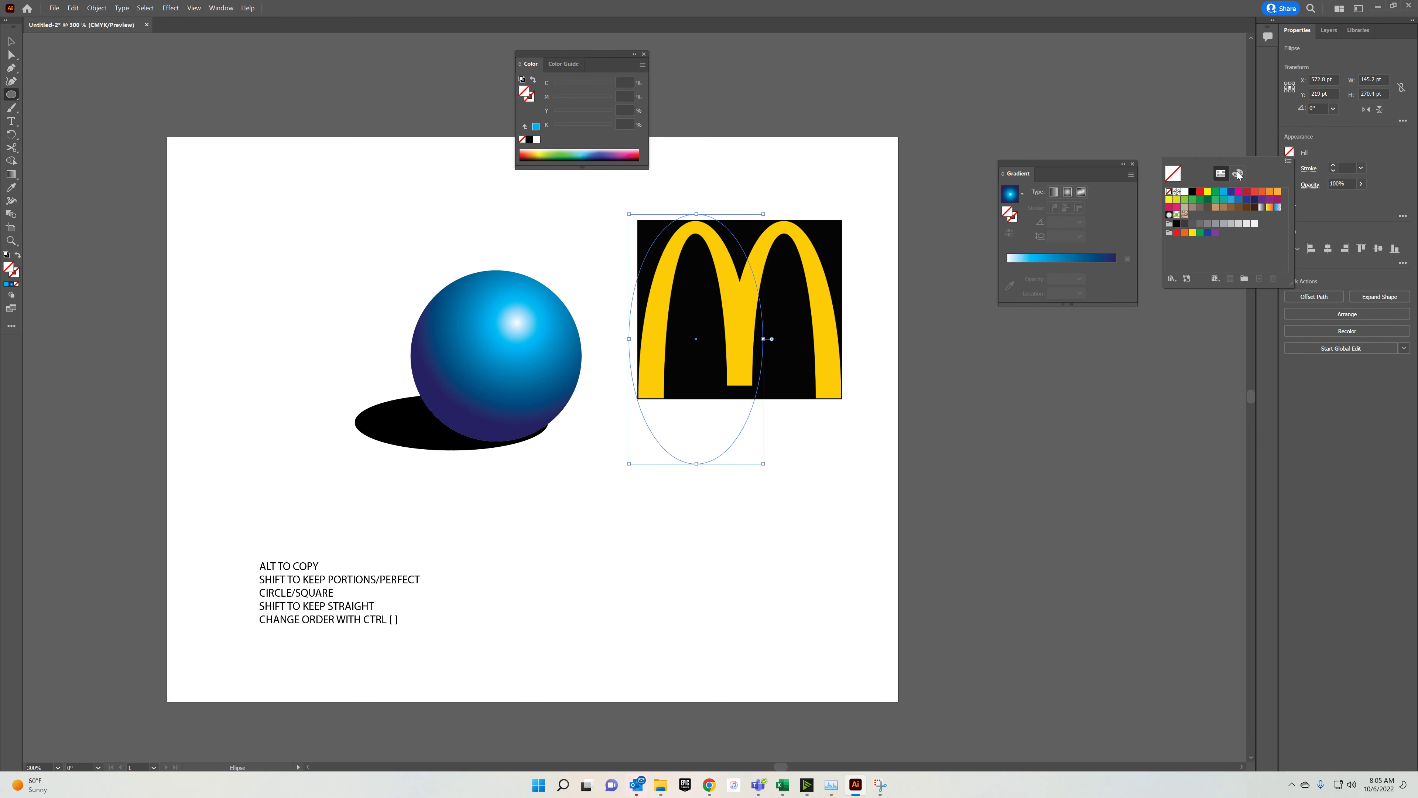
click(1290, 168)
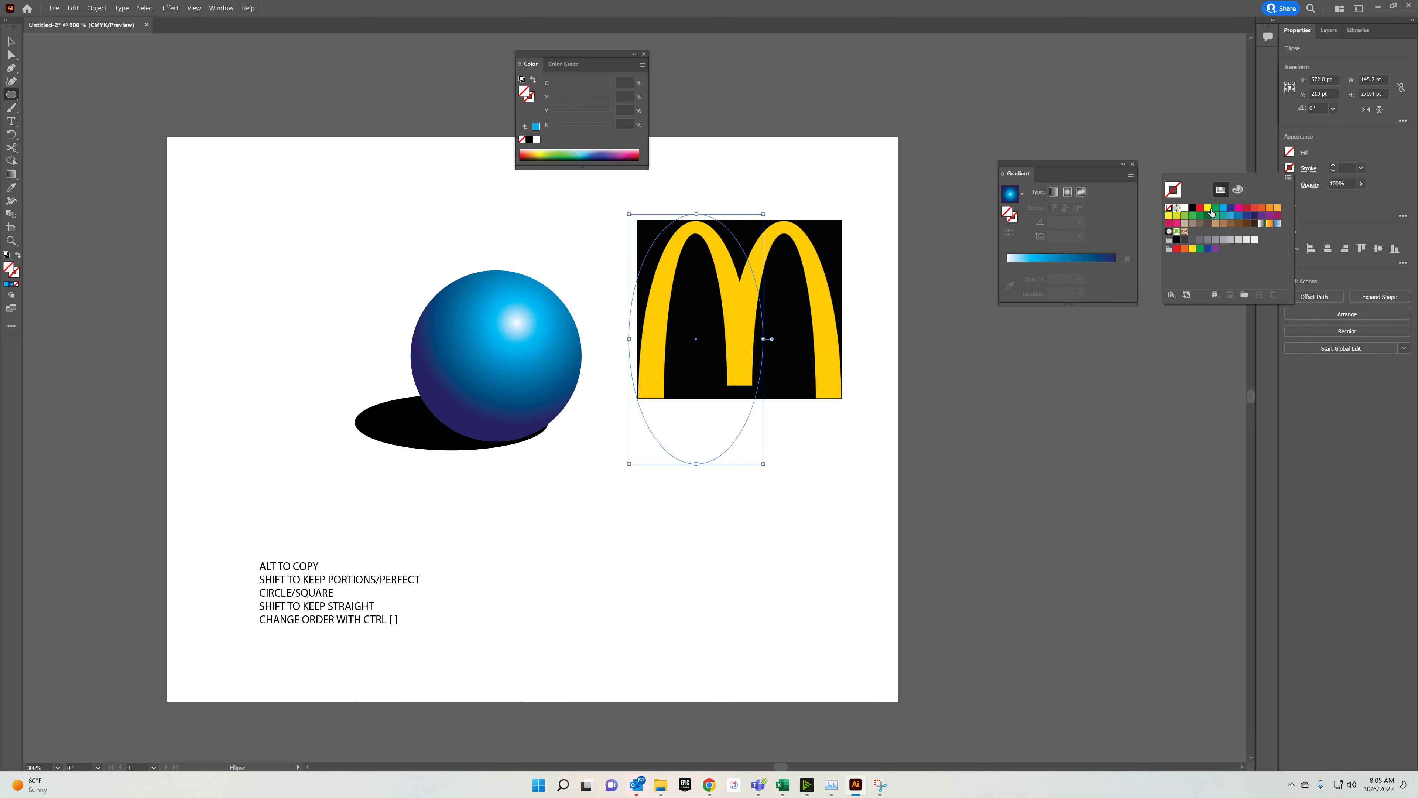
click(1239, 208)
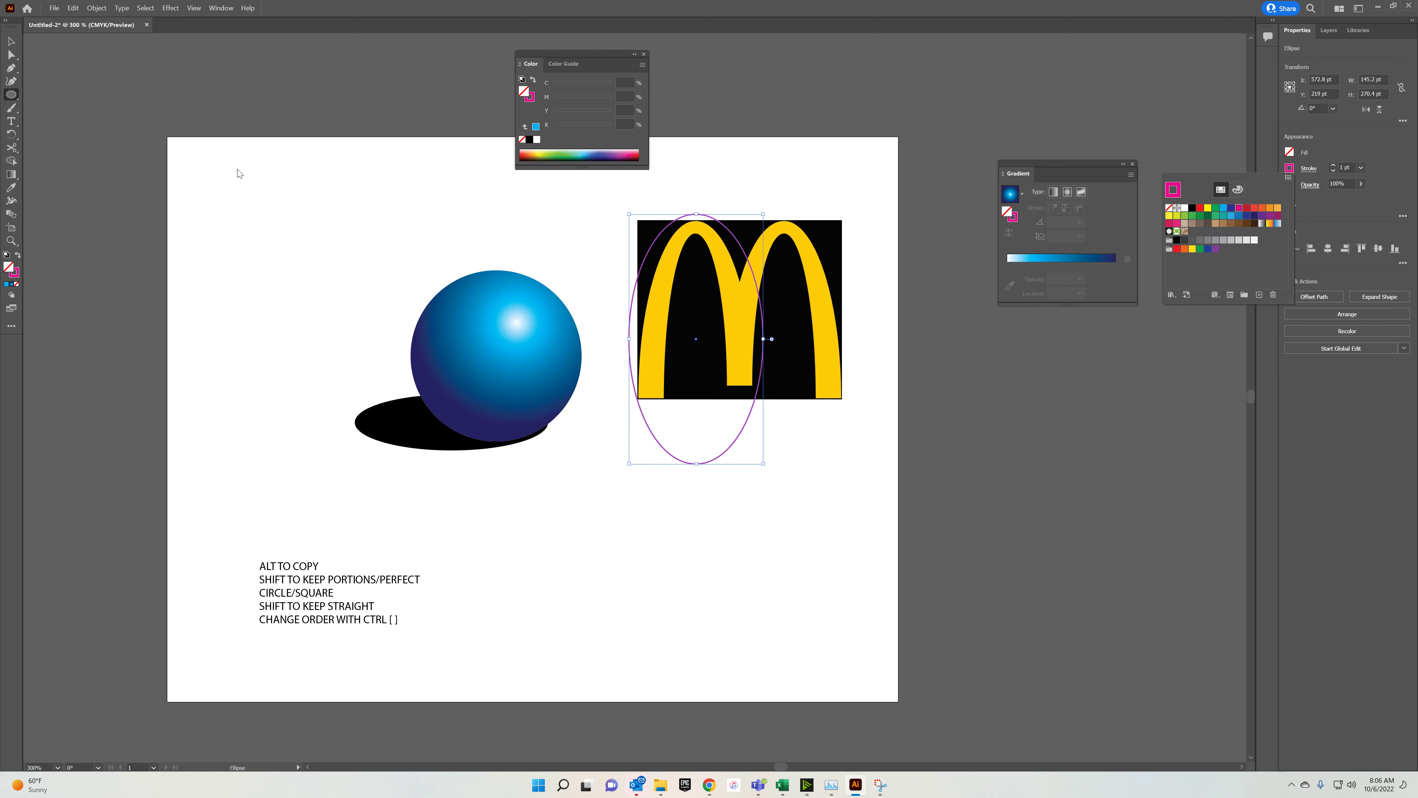
click(19, 50)
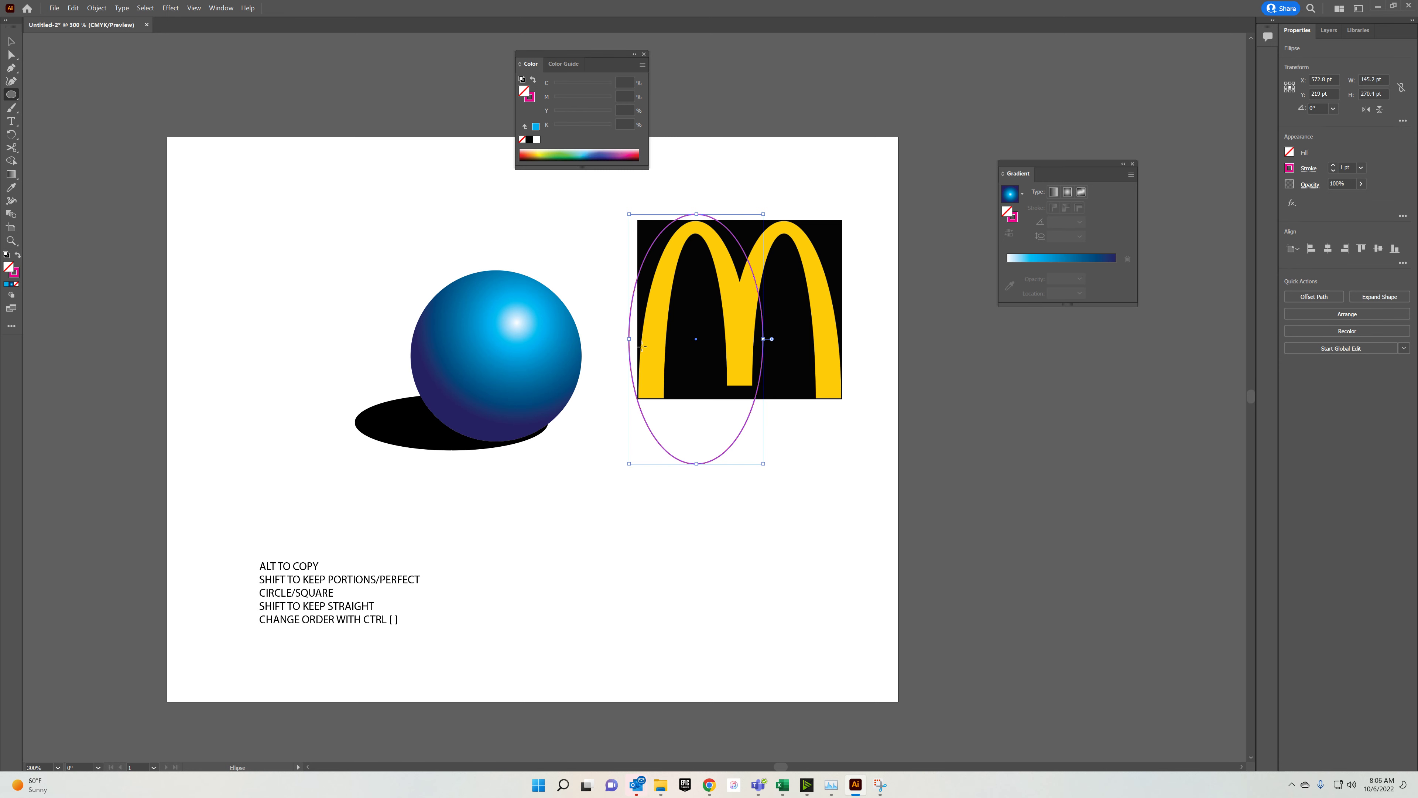
click(11, 41)
drag(733, 239, 734, 247)
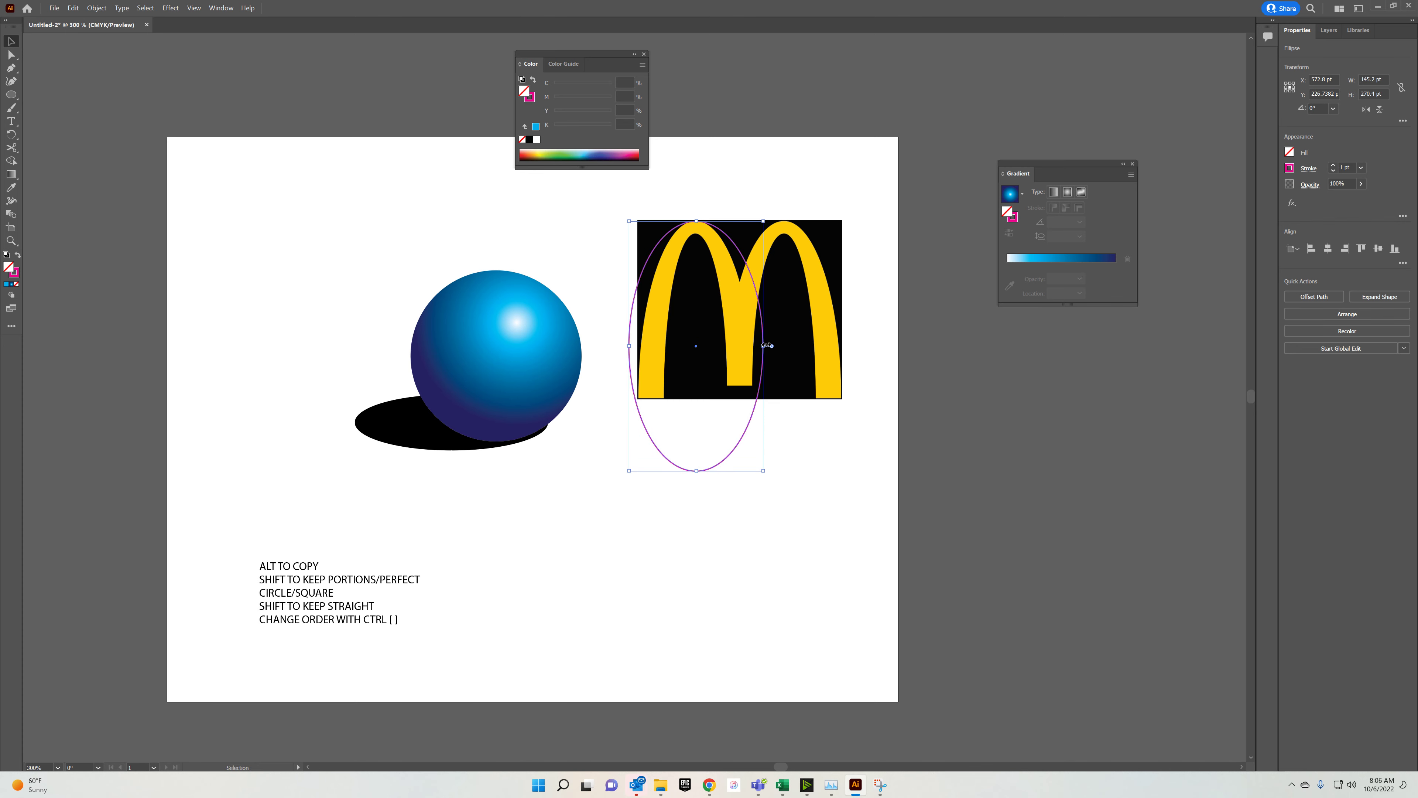
drag(766, 345, 748, 341)
Enlarge the notes text box and add the line 'ALT TO PULL FROM CENTER'.
click(396, 621)
click(401, 619)
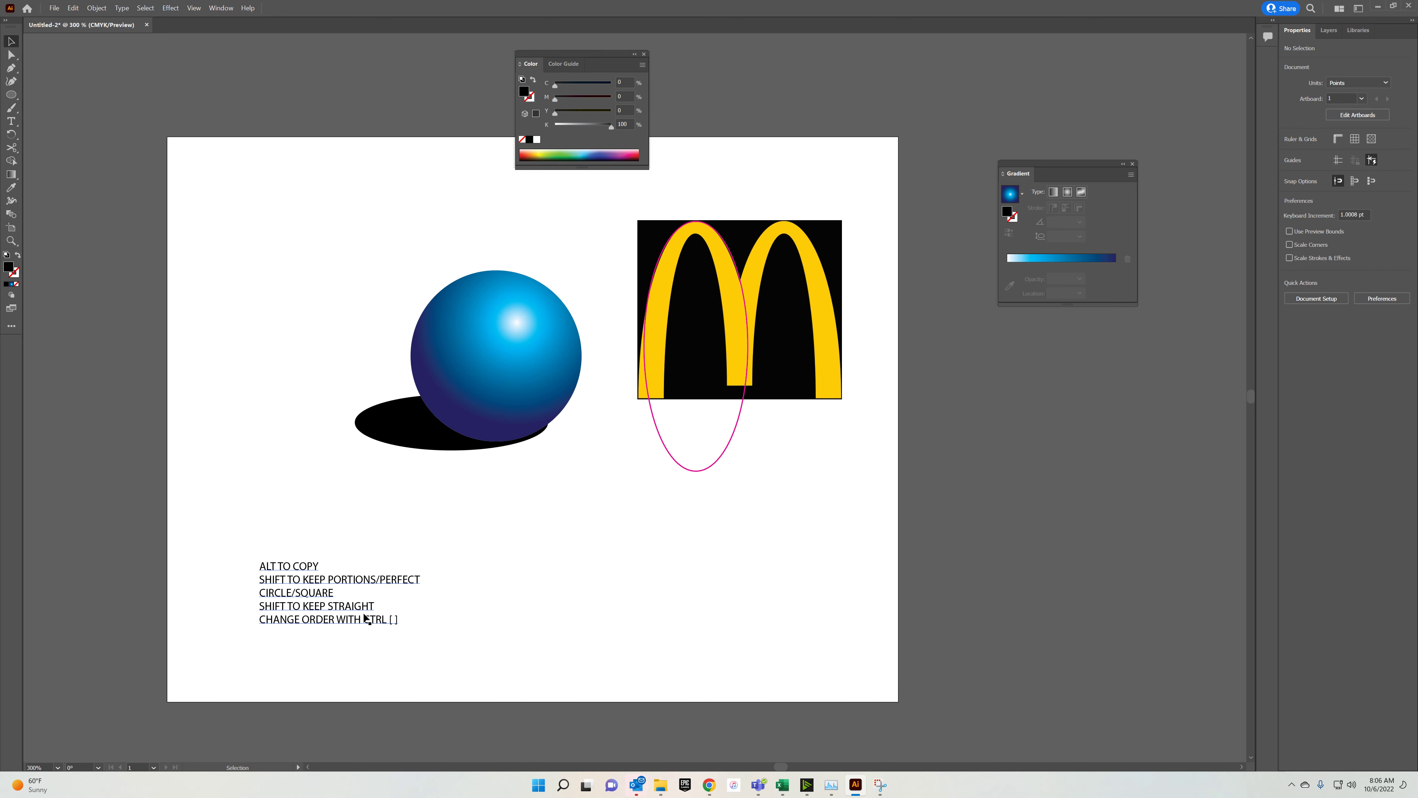
click(377, 621)
drag(376, 640, 375, 657)
double_click(398, 618)
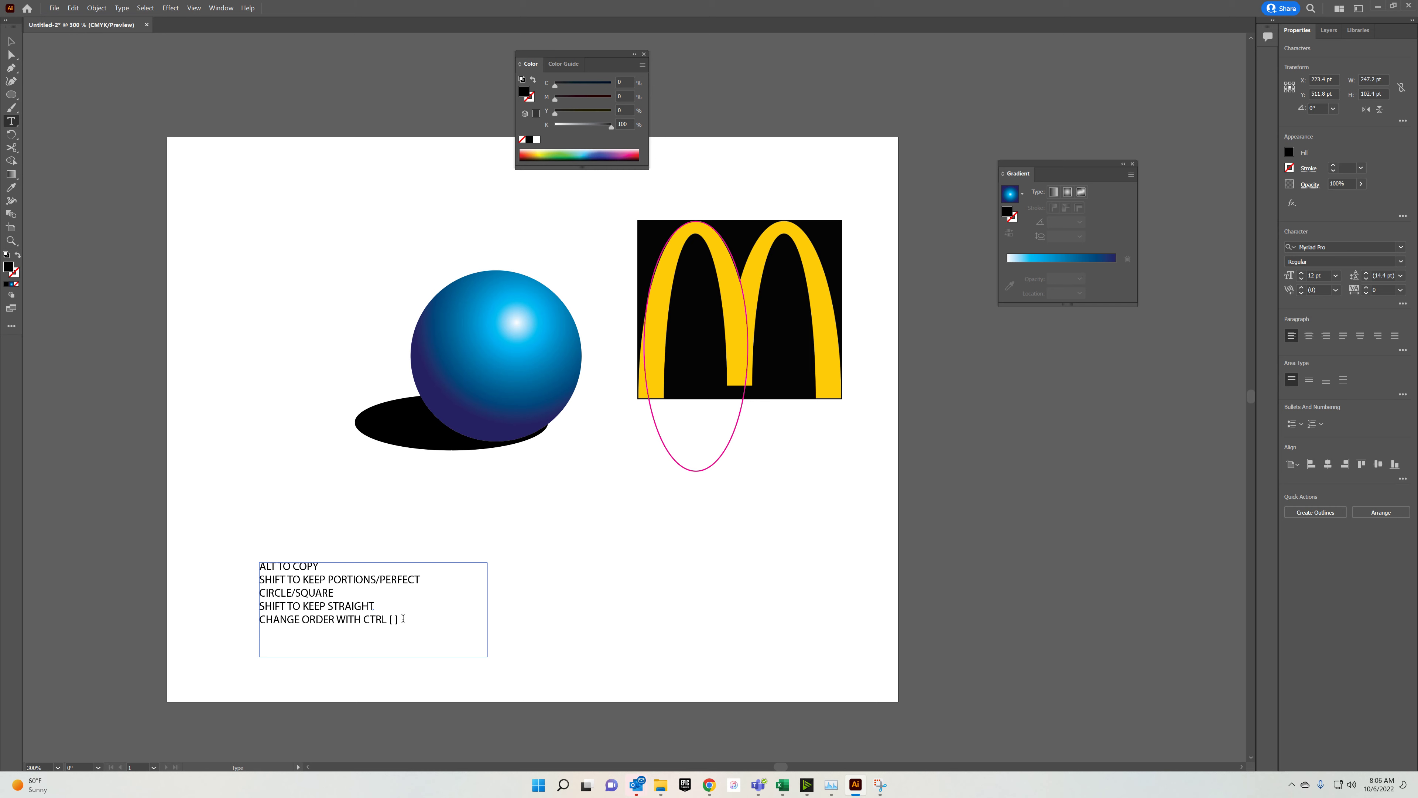
text(ALT TO PULL FROM CENTERT)
key(BackSpace)
click(11, 42)
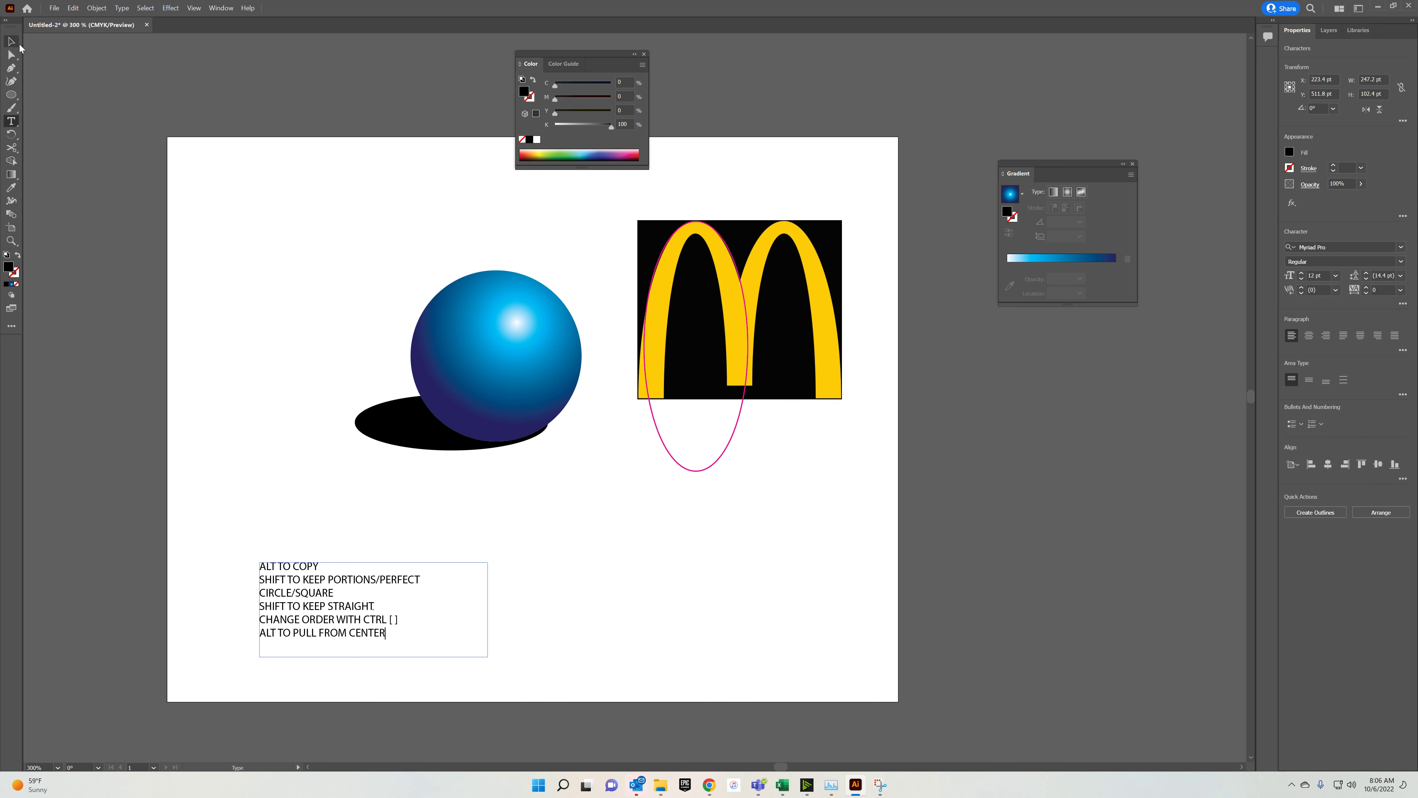
Stretch the magenta ellipse downward and widen it from its centre to fit the arch.
click(693, 471)
drag(696, 471, 699, 574)
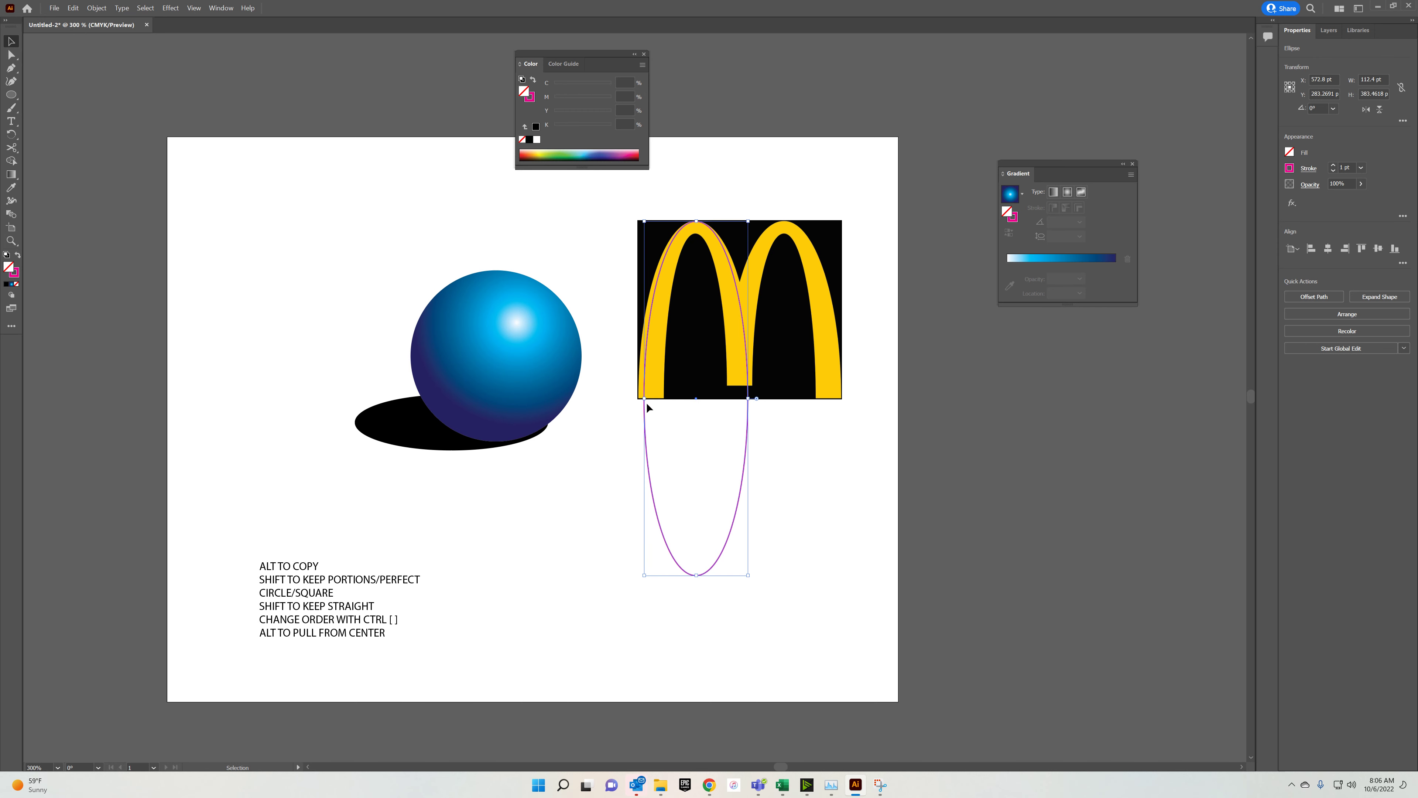
drag(644, 399, 640, 401)
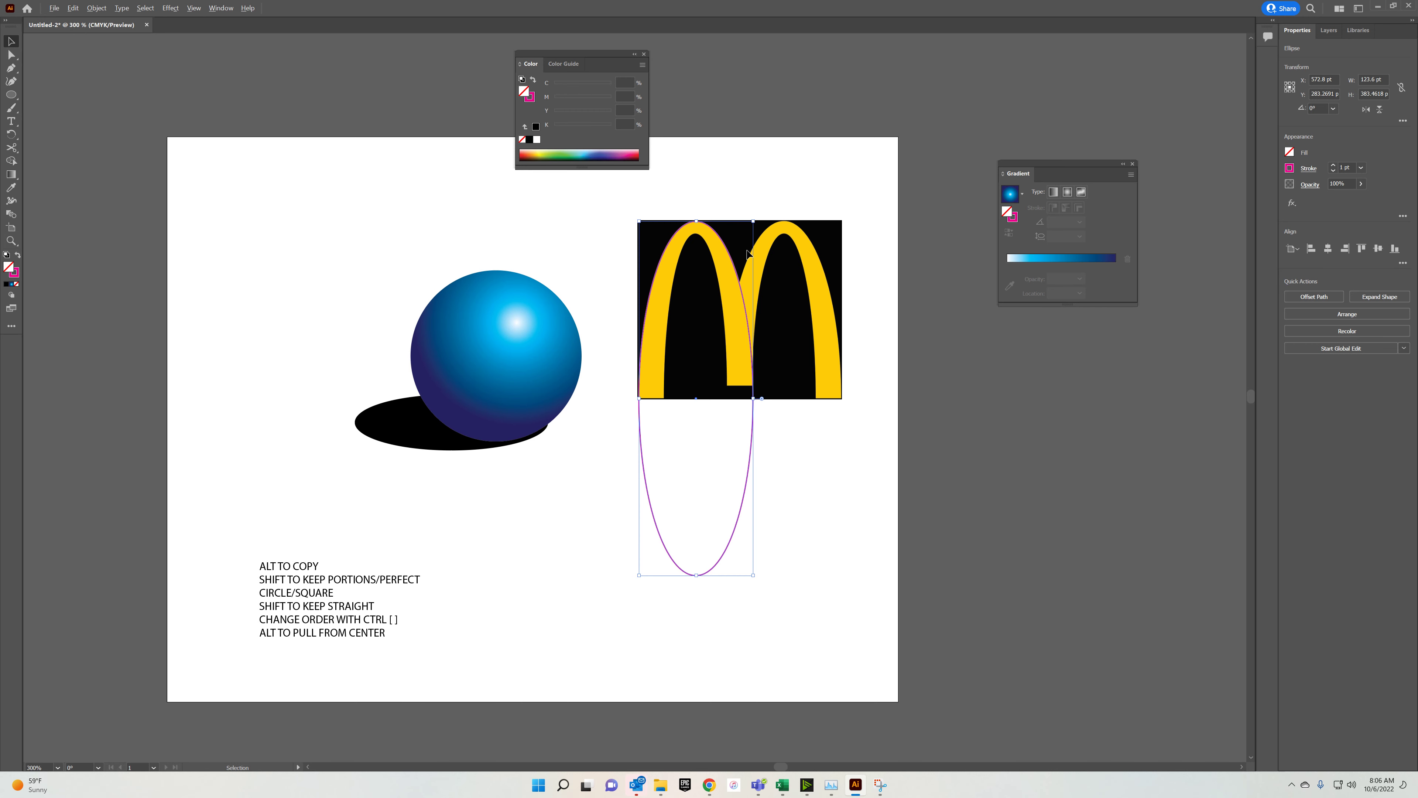
key(Right)
key(Right)
key(Right)
key(Right)
key(Right)
key(Right)
key(Right)
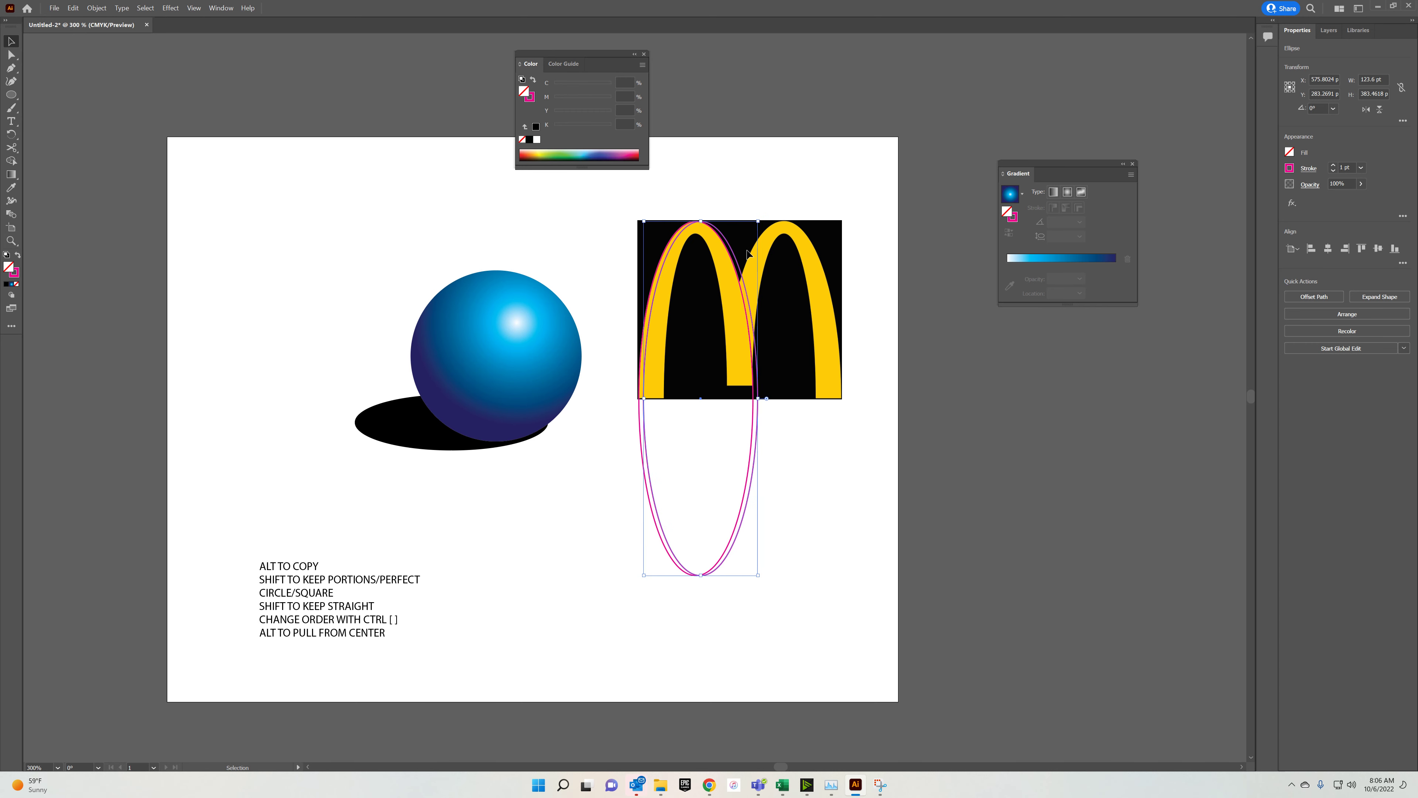
key(Left)
key(Left)
key(Left)
key(Left)
key(Left)
key(Left)
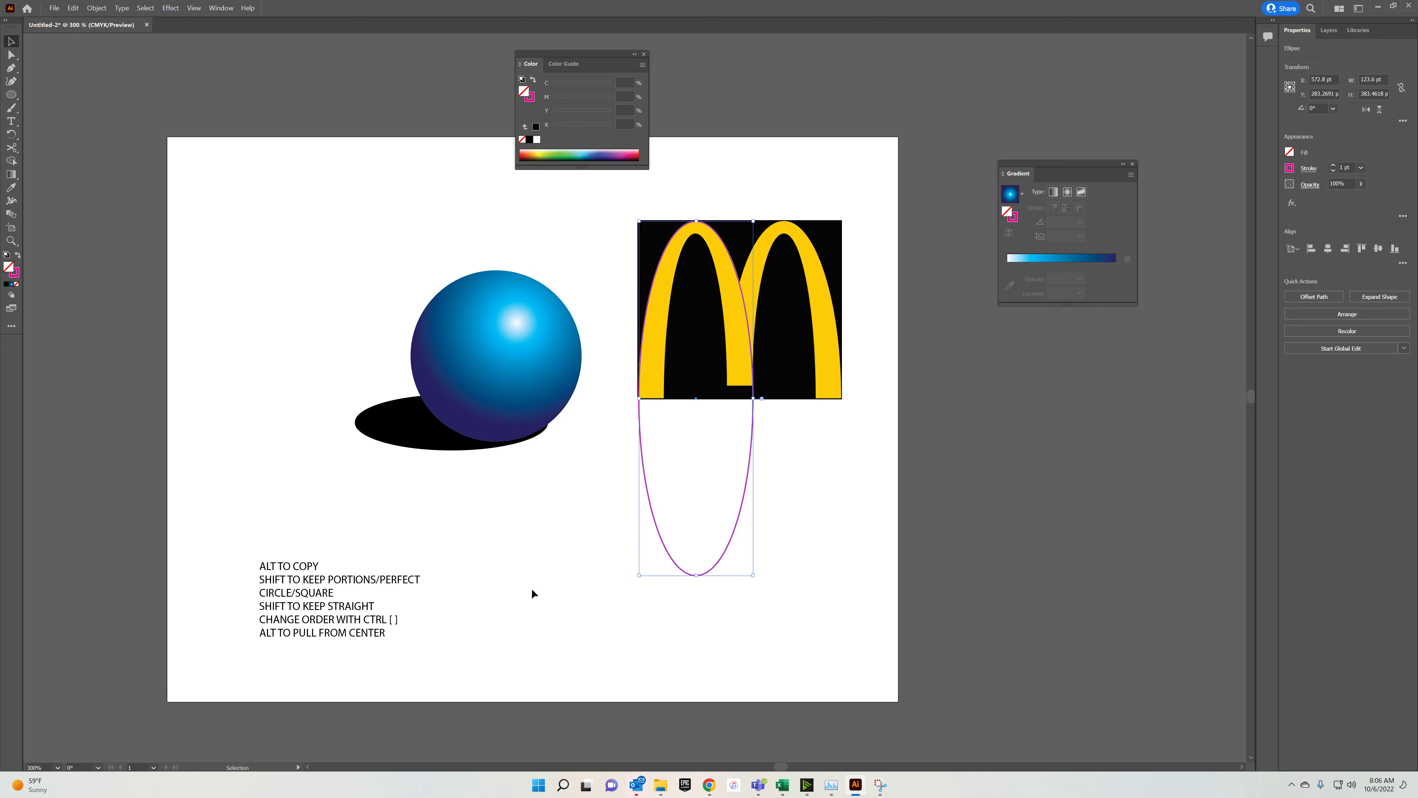
Add the note line 'ALT ARROW KEY TO COPY' to the shortcut notes.
click(411, 631)
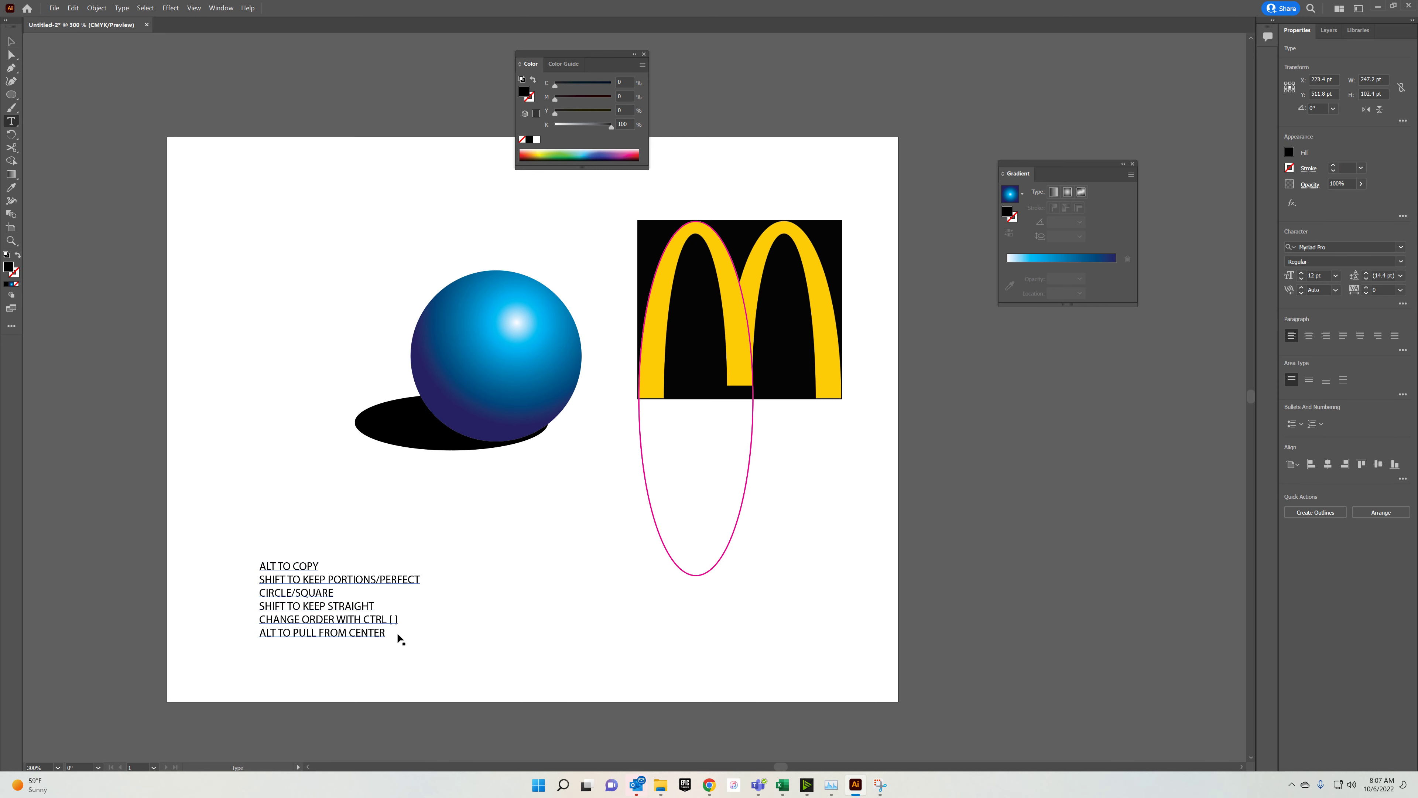
double_click(385, 631)
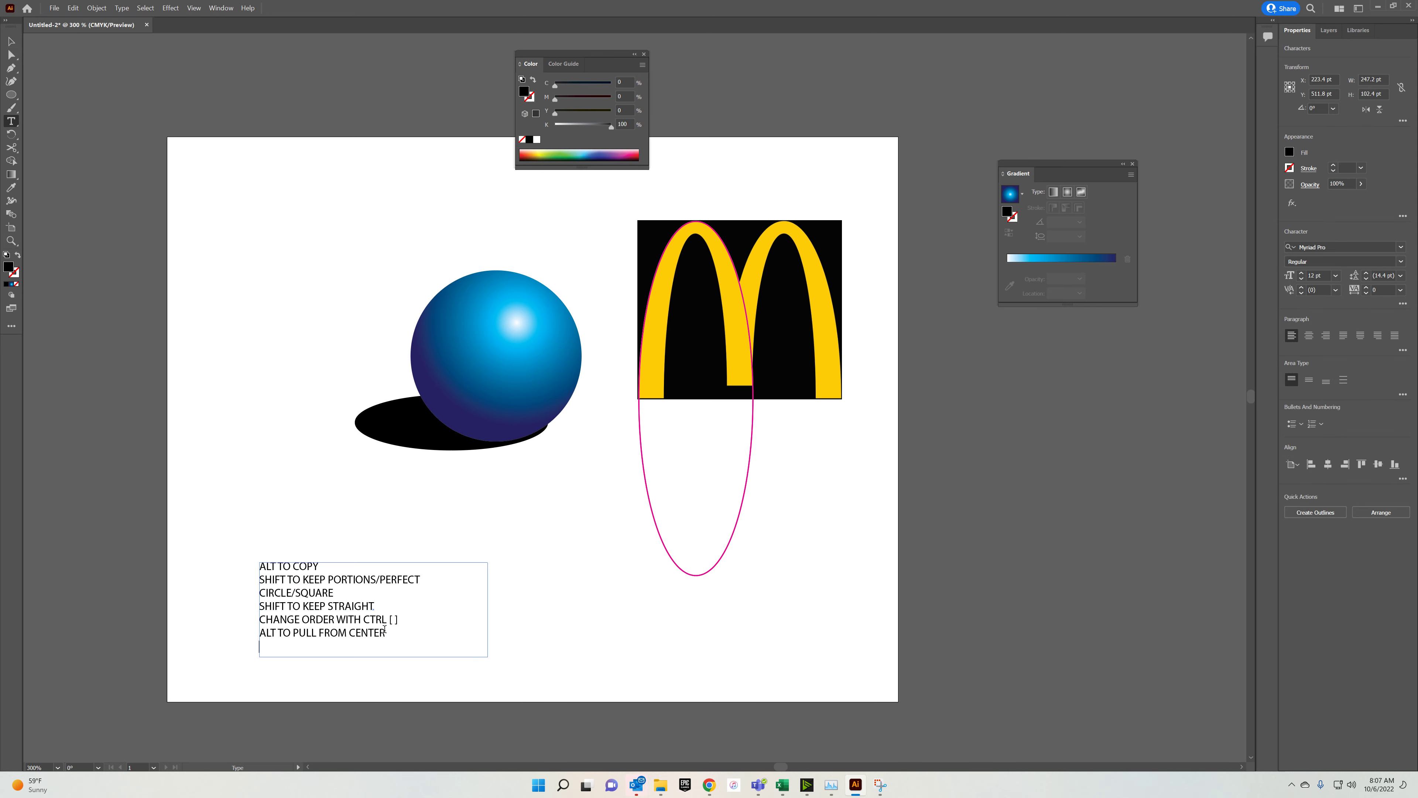
text(ALT ARROW)
text( KEY)
text( RIGHT)
key(BackSpace)
key(BackSpace)
key(BackSpace)
key(BackSpace)
key(BackSpace)
key(BackSpace)
text(TO COPY)
click(11, 40)
Make a narrower copy of the ellipse inside the left arch, then copy the pair over the right arch.
click(753, 379)
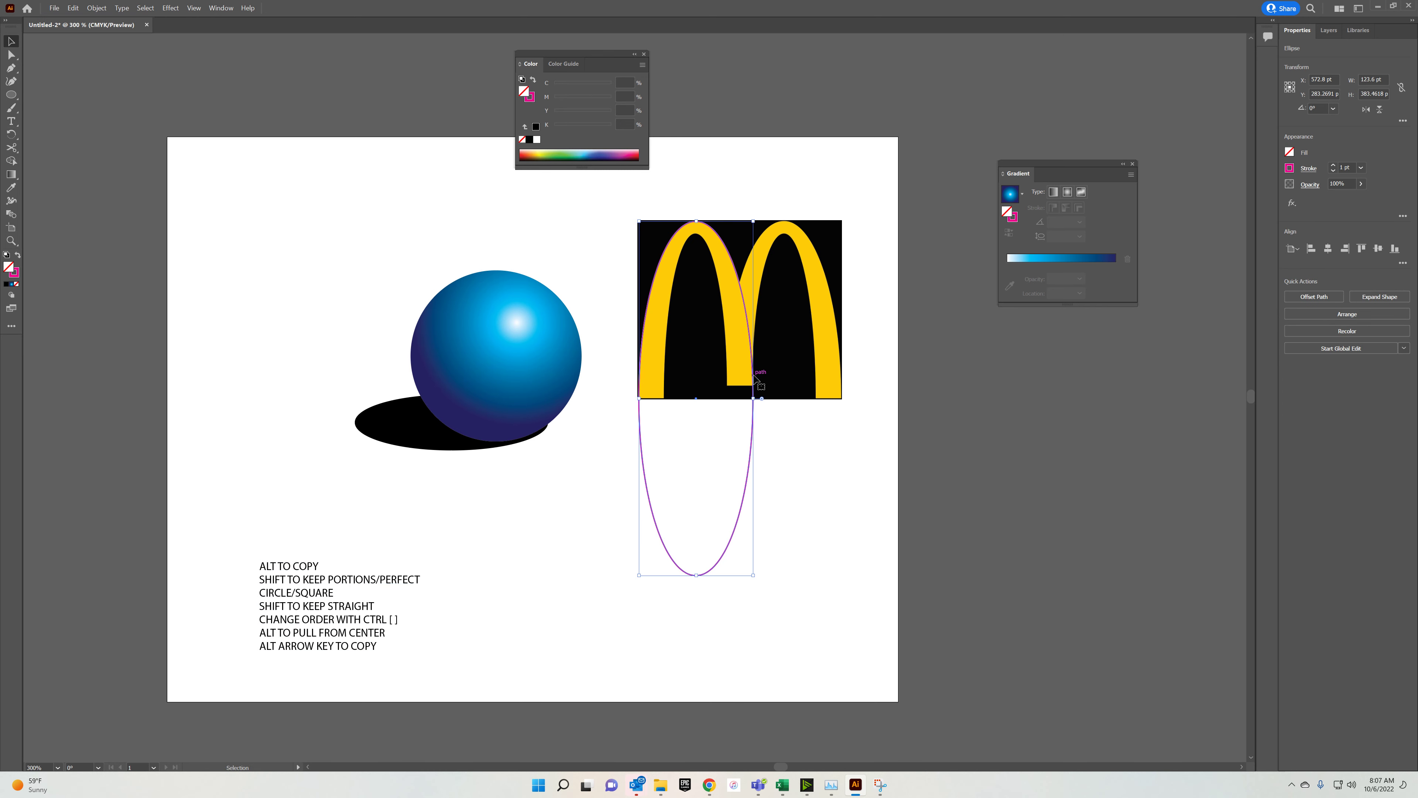
click(757, 379)
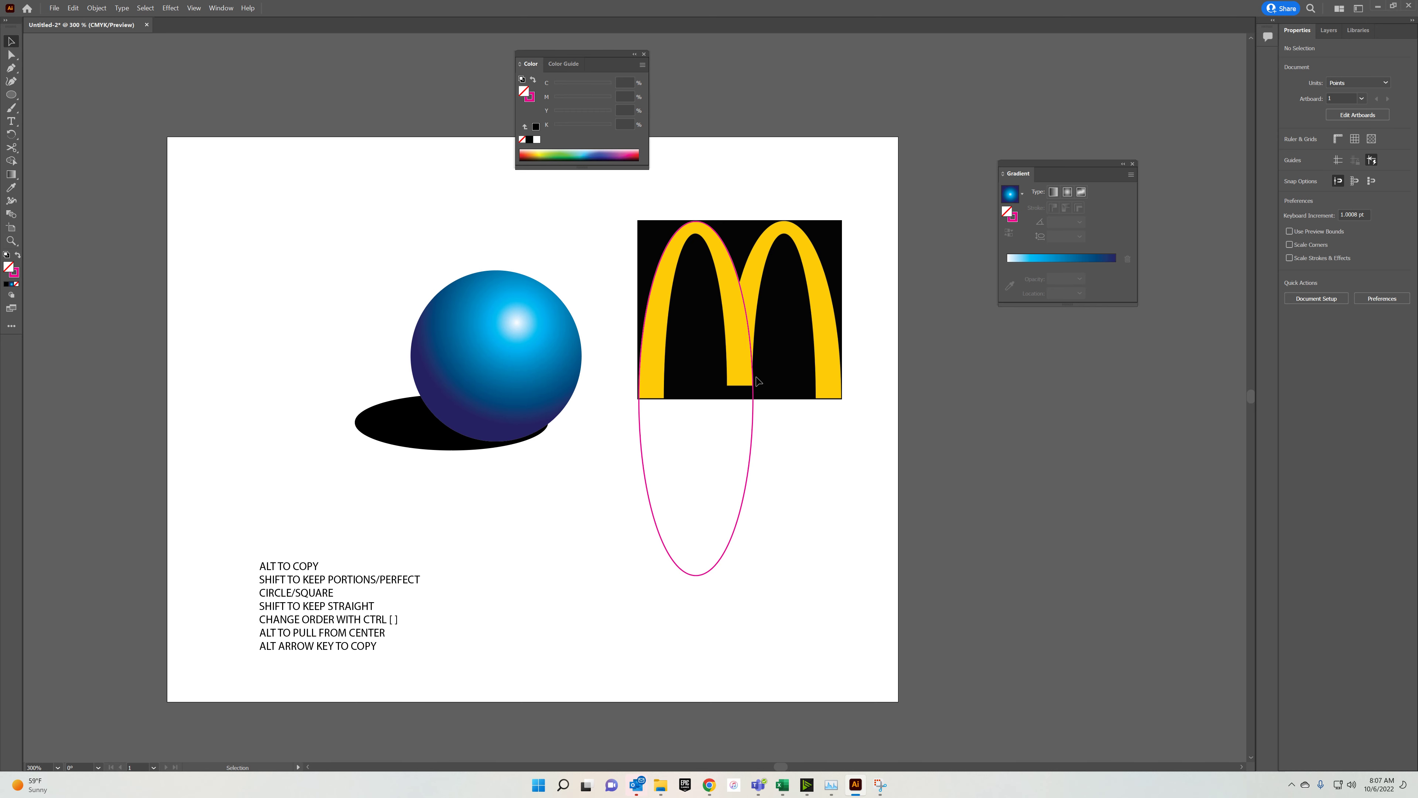
click(753, 379)
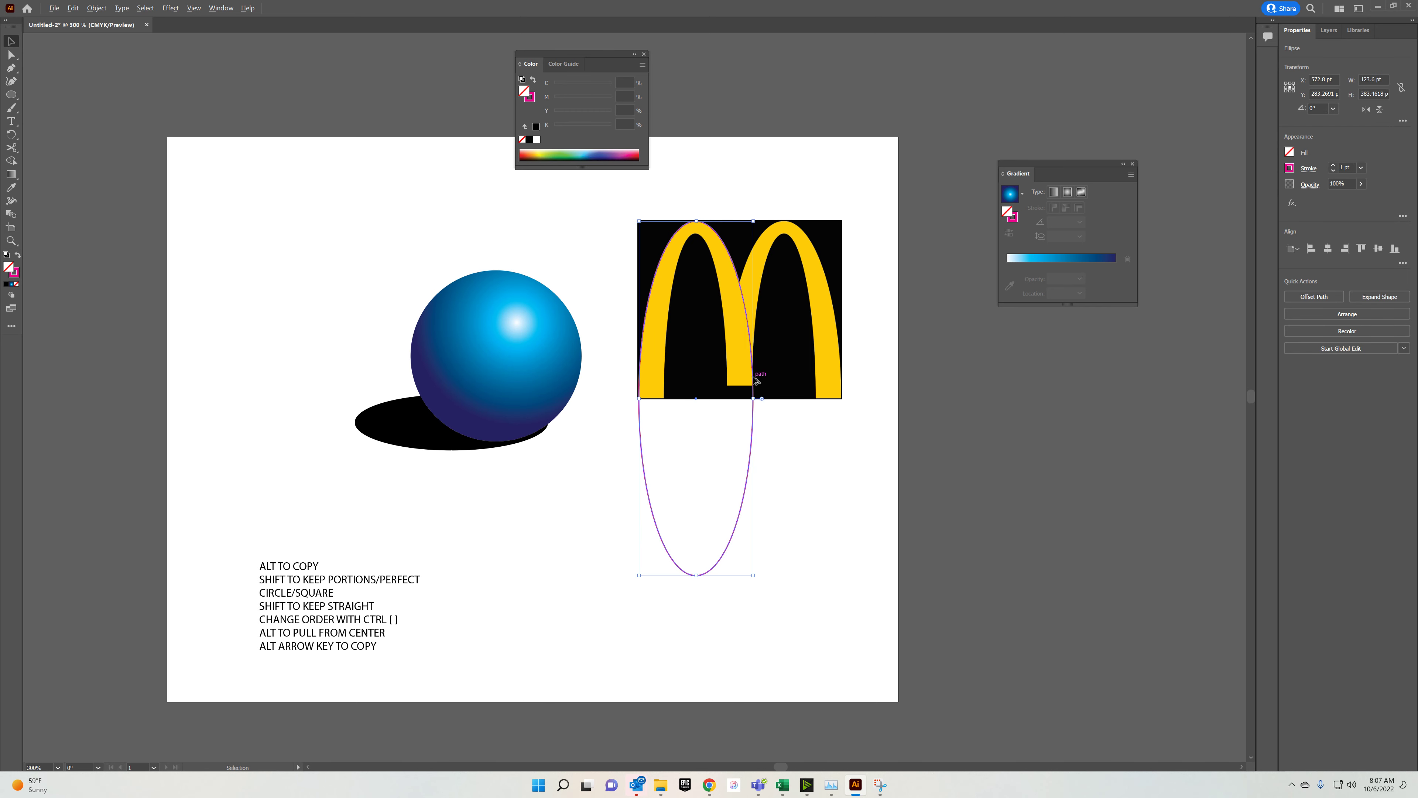
drag(754, 378, 756, 379)
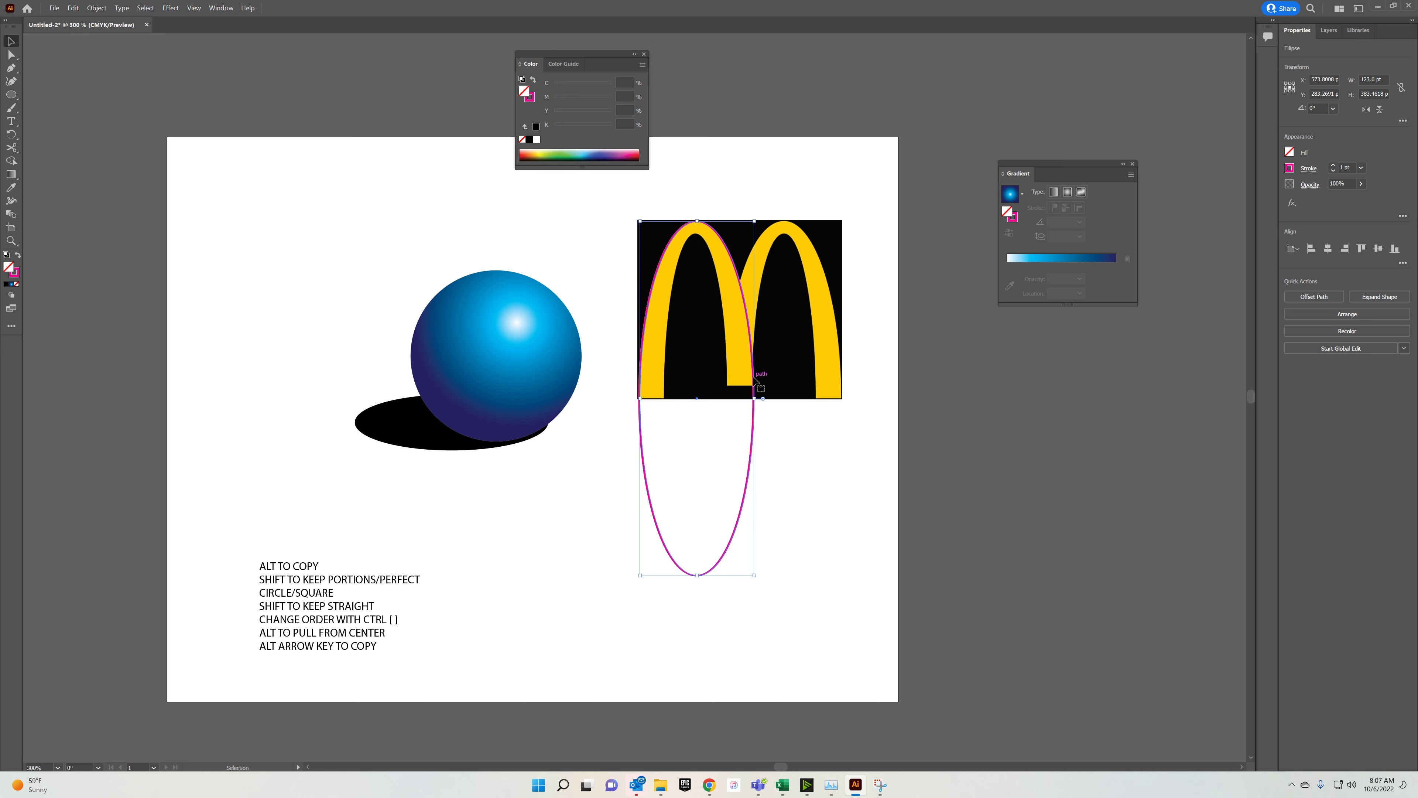
key(ctrl+z)
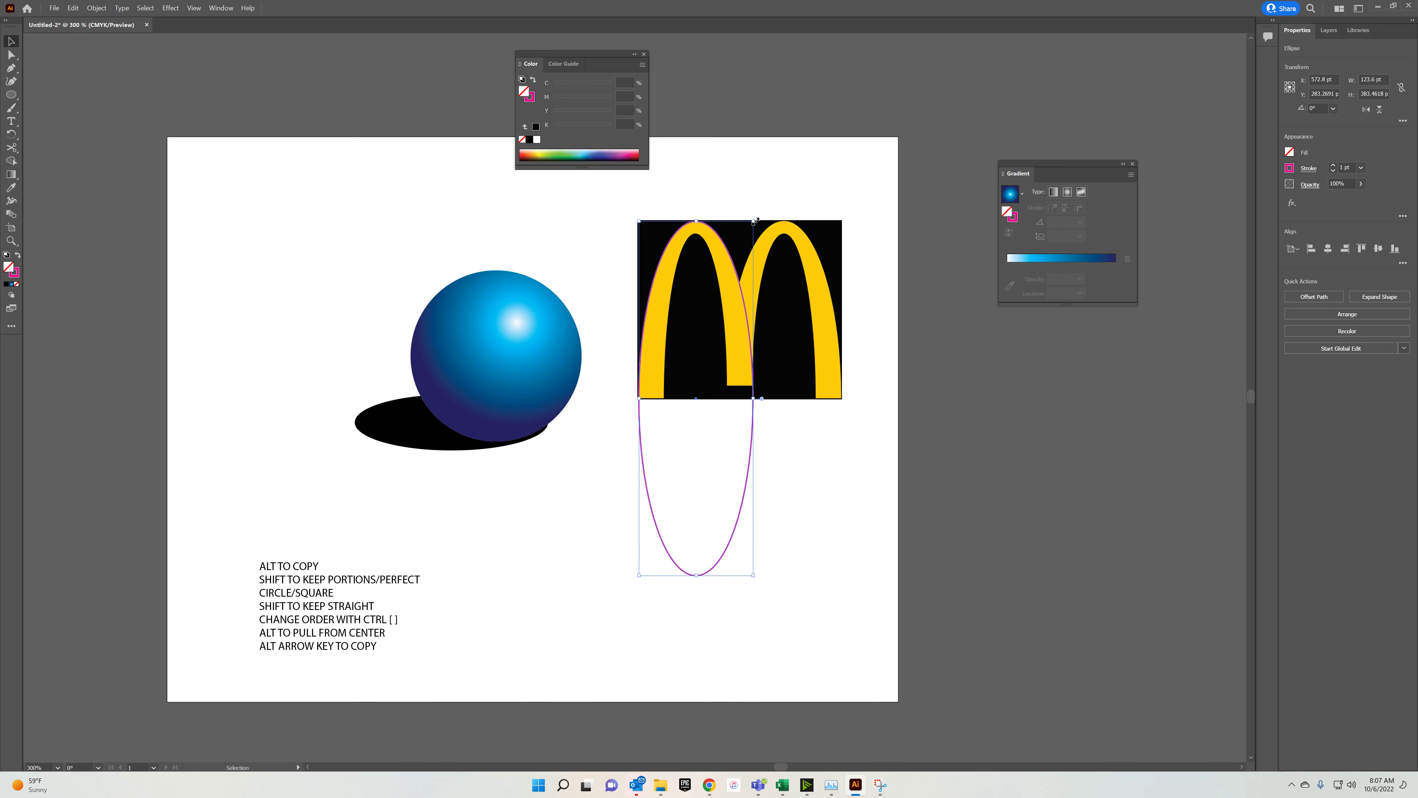
drag(754, 222, 728, 236)
click(729, 154)
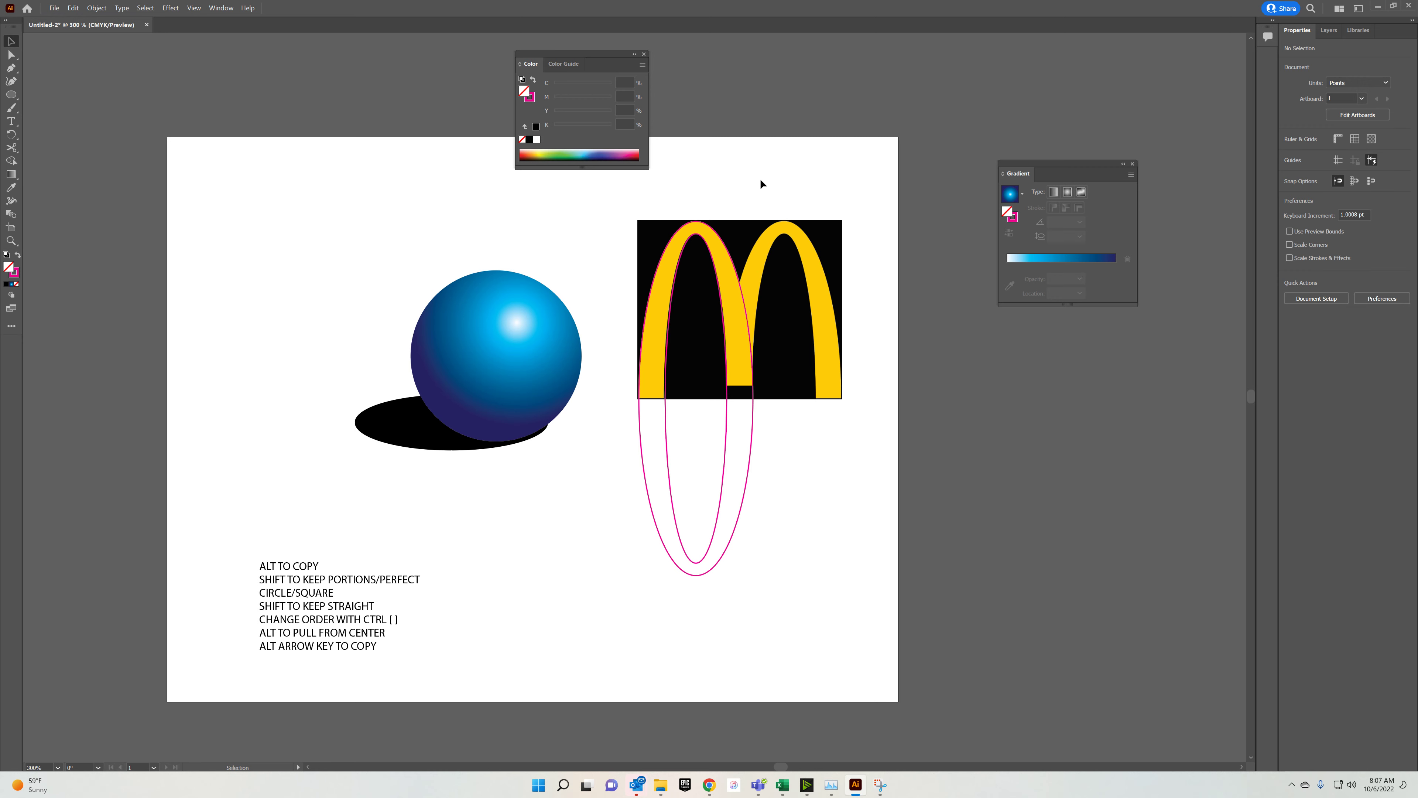
click(649, 306)
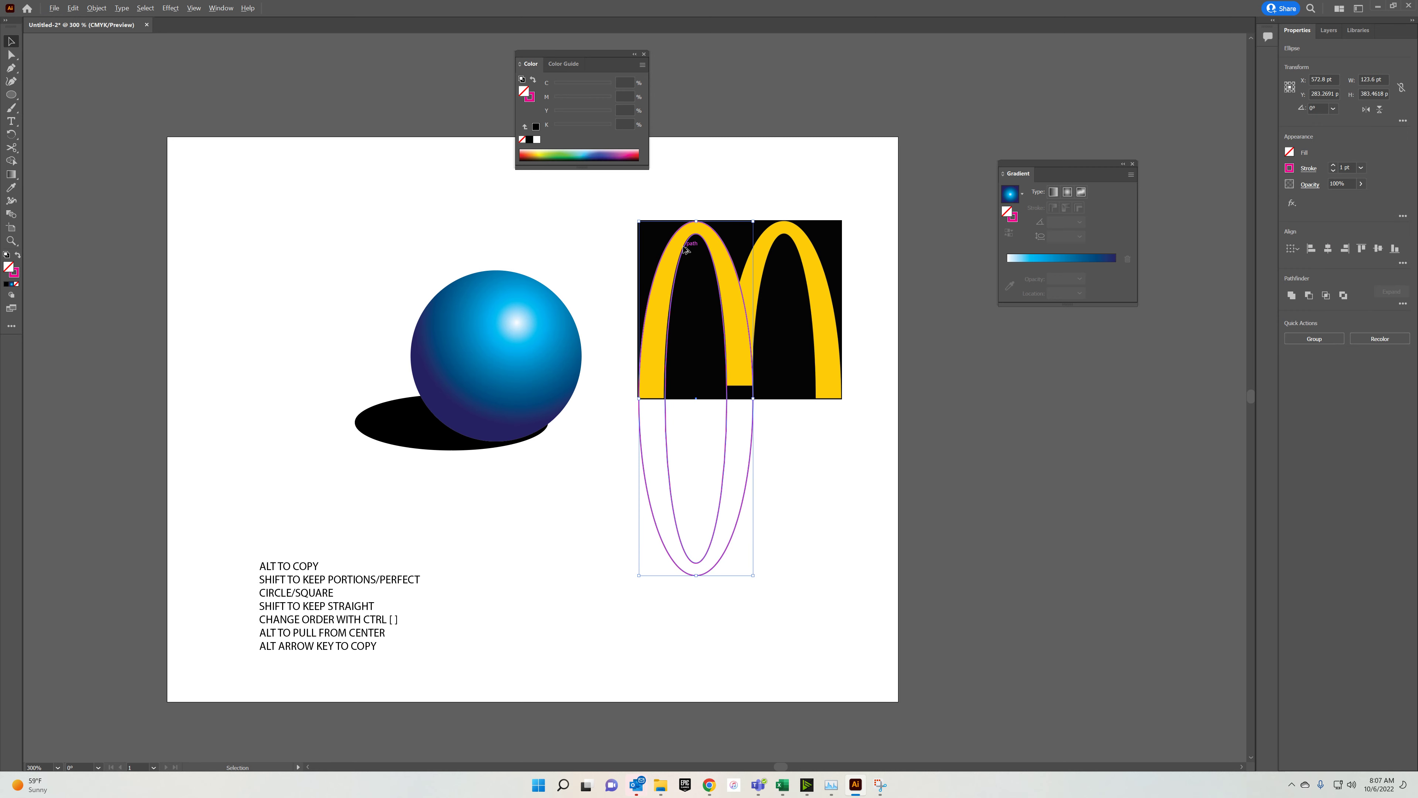
drag(682, 246, 774, 250)
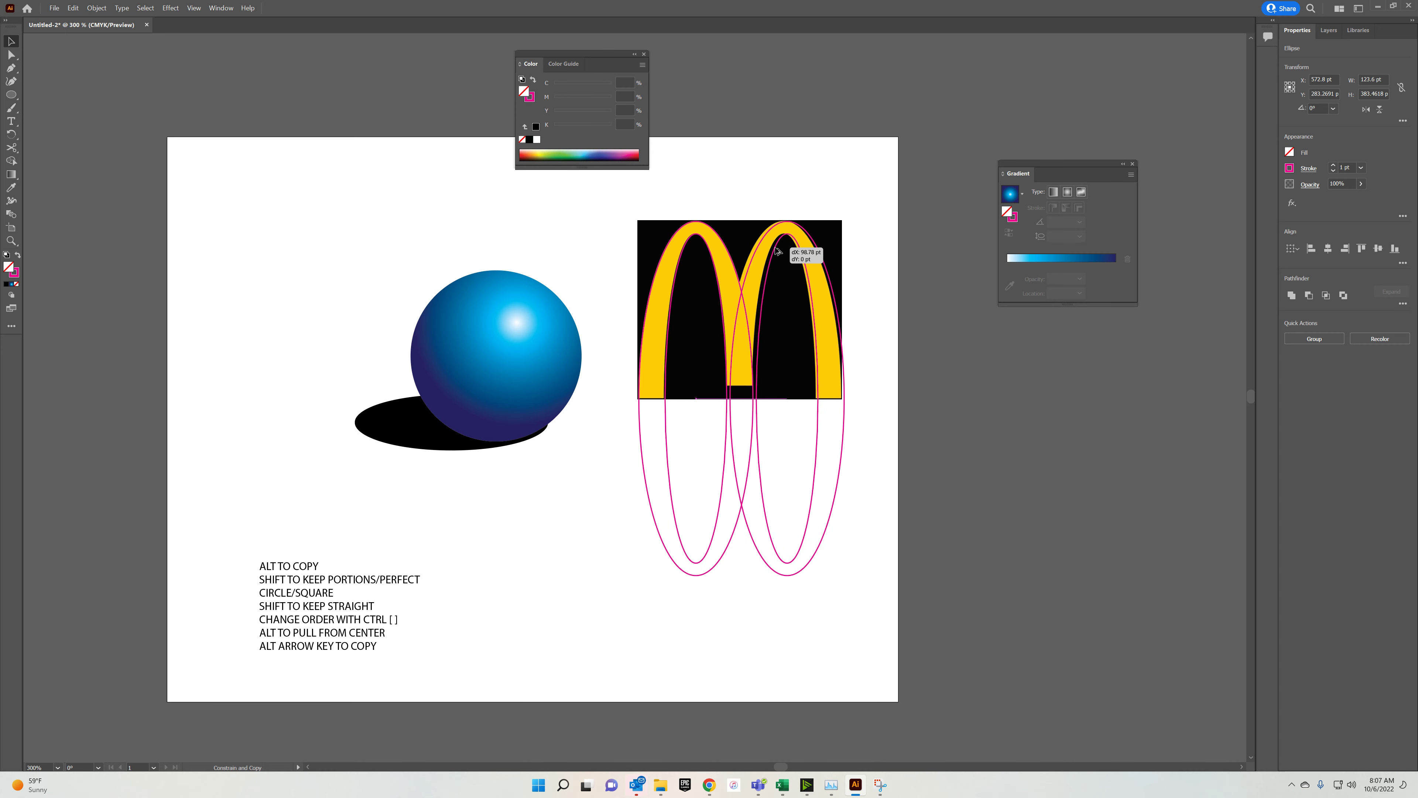
drag(775, 248, 773, 248)
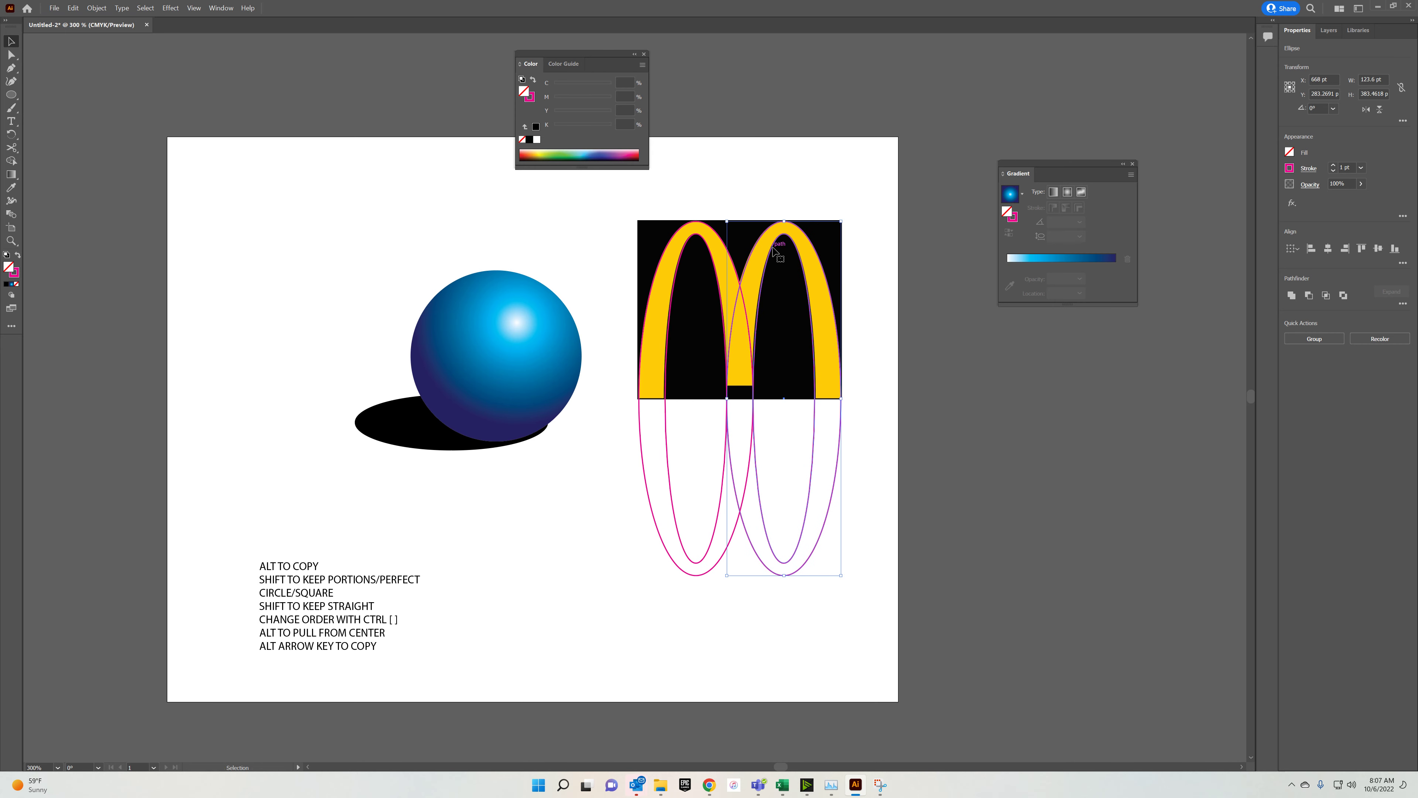
Draw a wide rectangle across the arches' base and a small one where they meet, then select all shapes.
click(785, 165)
click(12, 96)
click(66, 95)
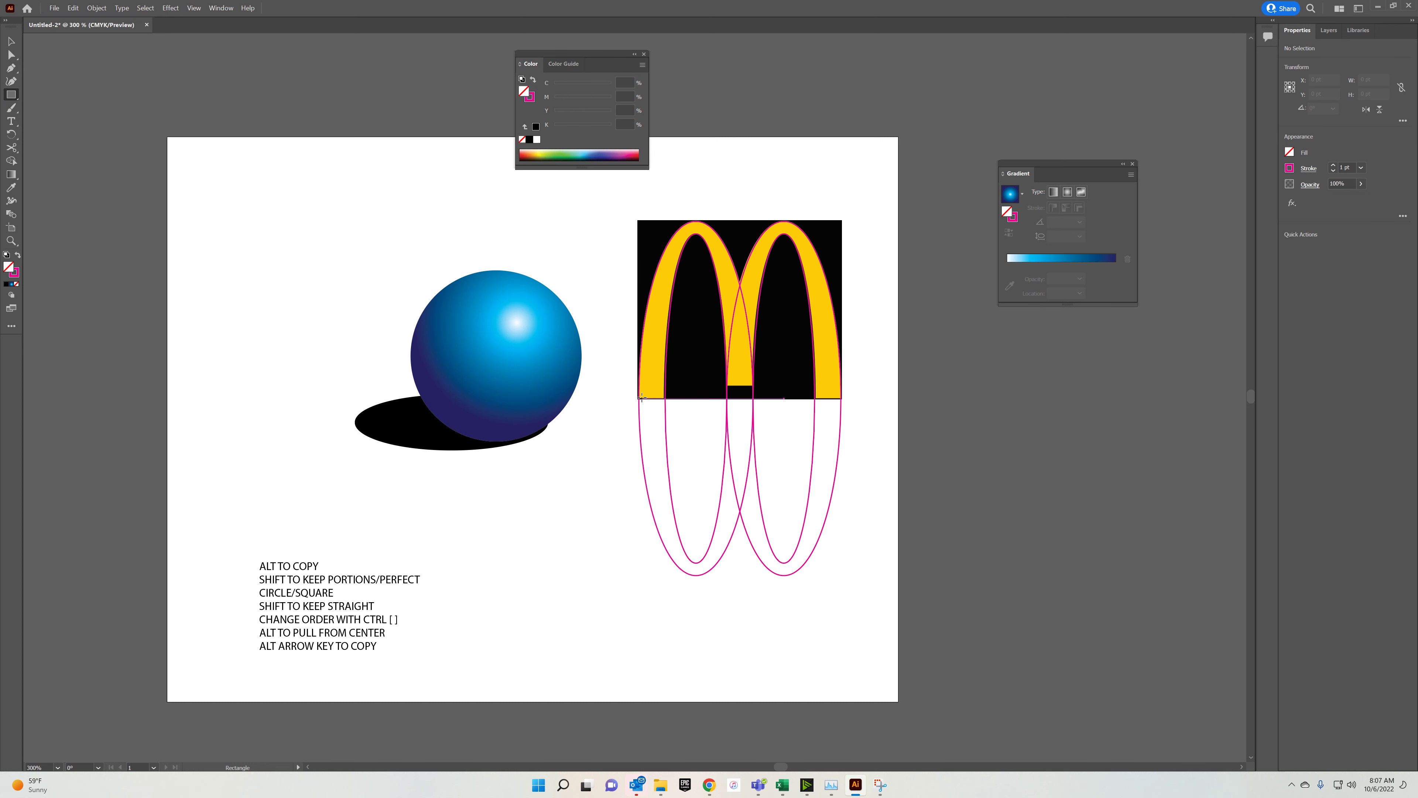
drag(636, 397, 851, 486)
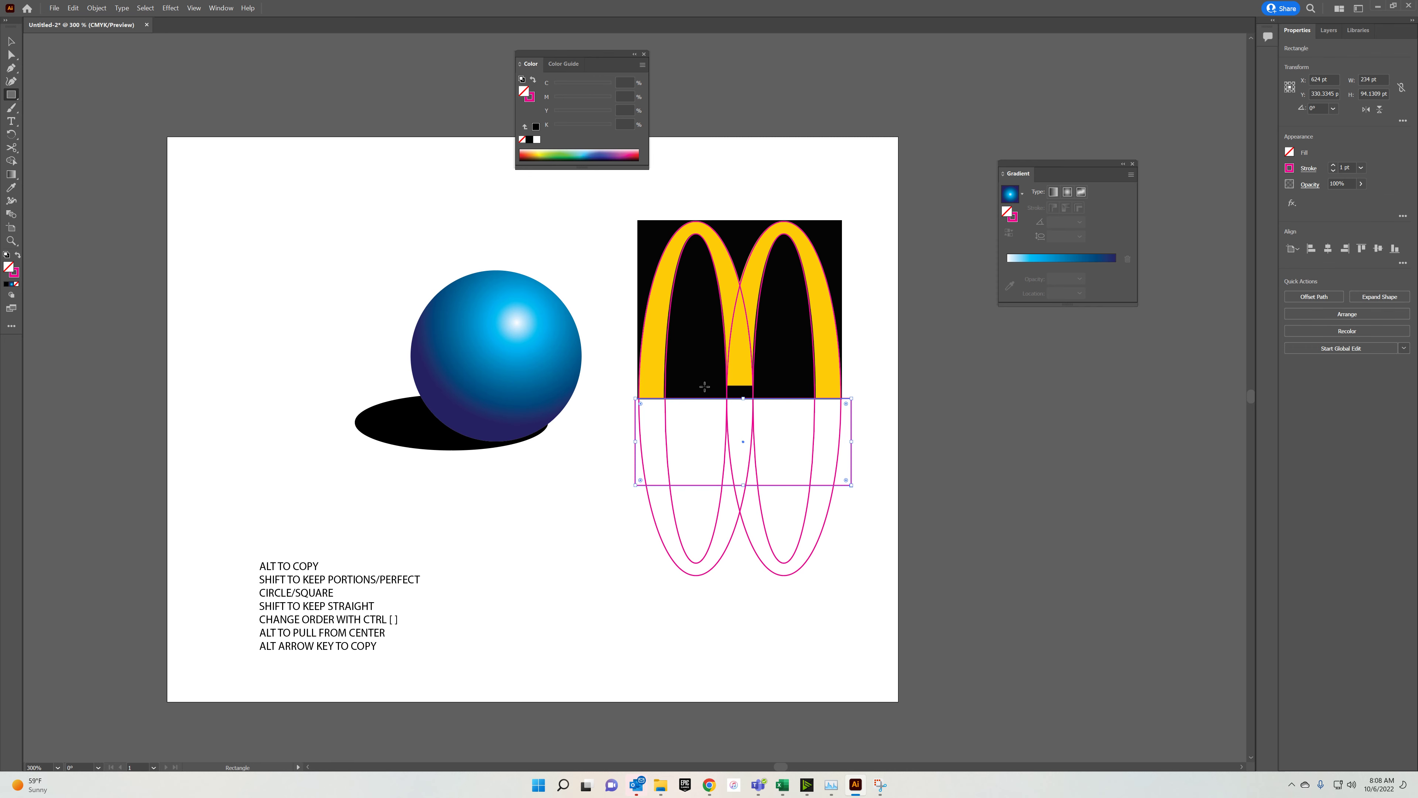
drag(704, 385, 777, 423)
key(v)
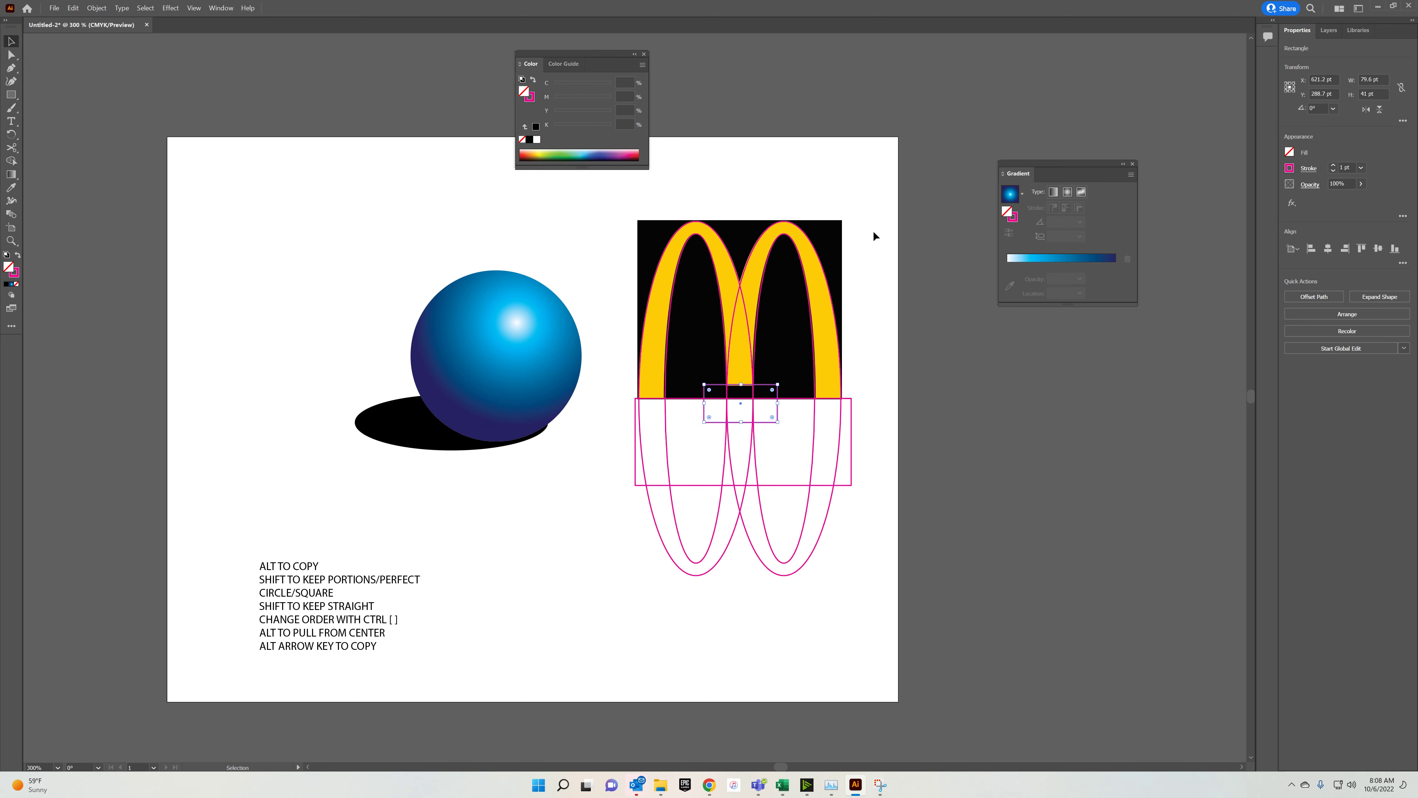
click(866, 235)
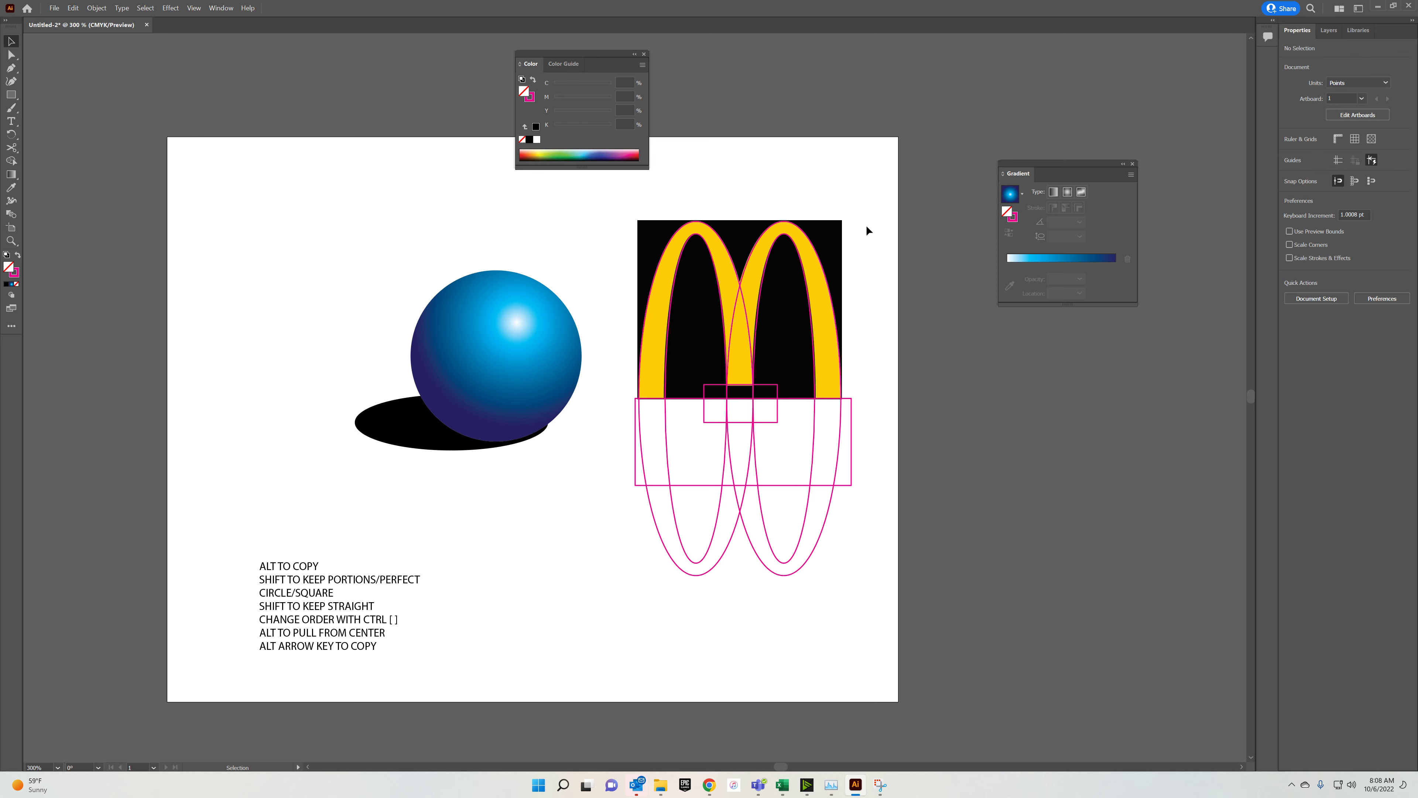
drag(641, 506, 643, 570)
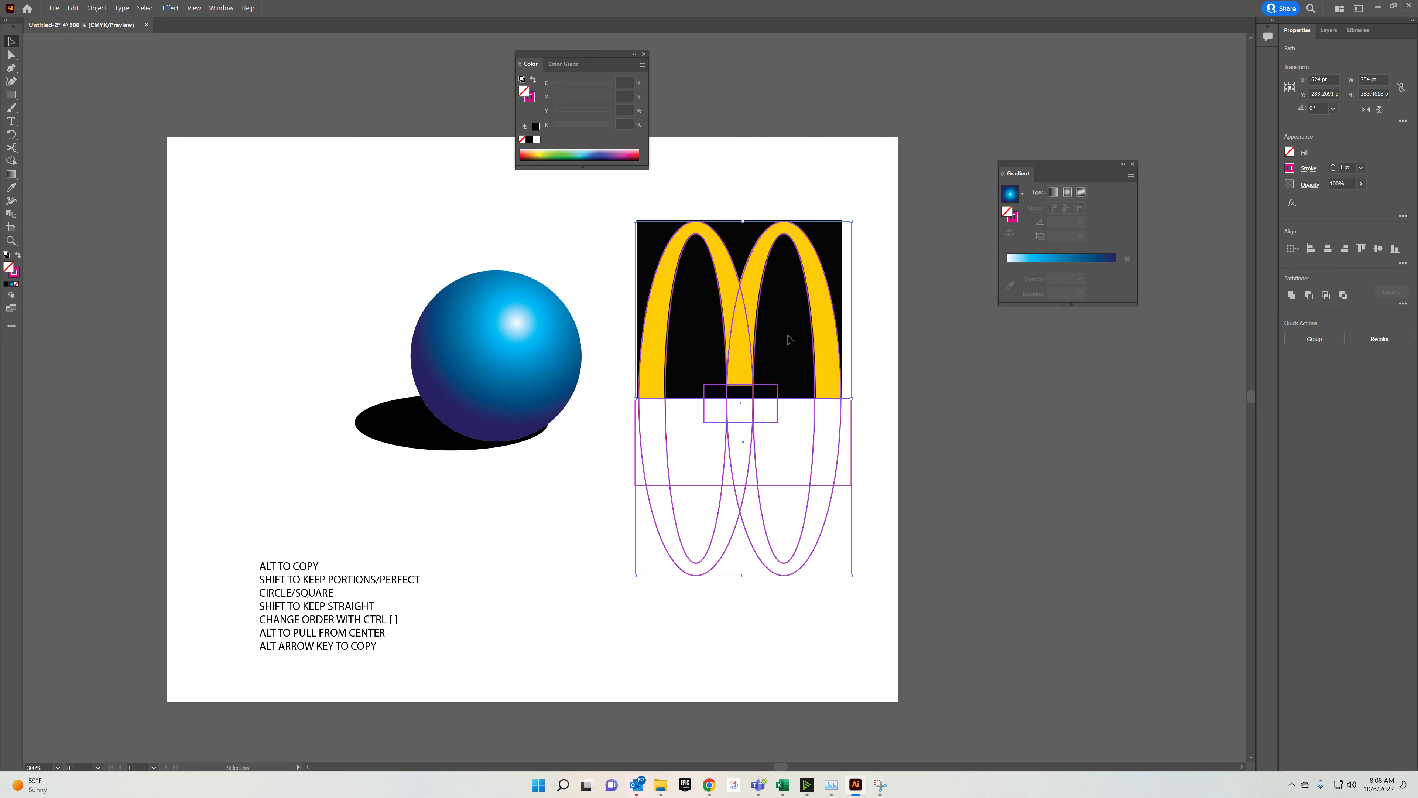
Use Shape Builder to merge the arches' overlap into the left arch piece.
click(881, 261)
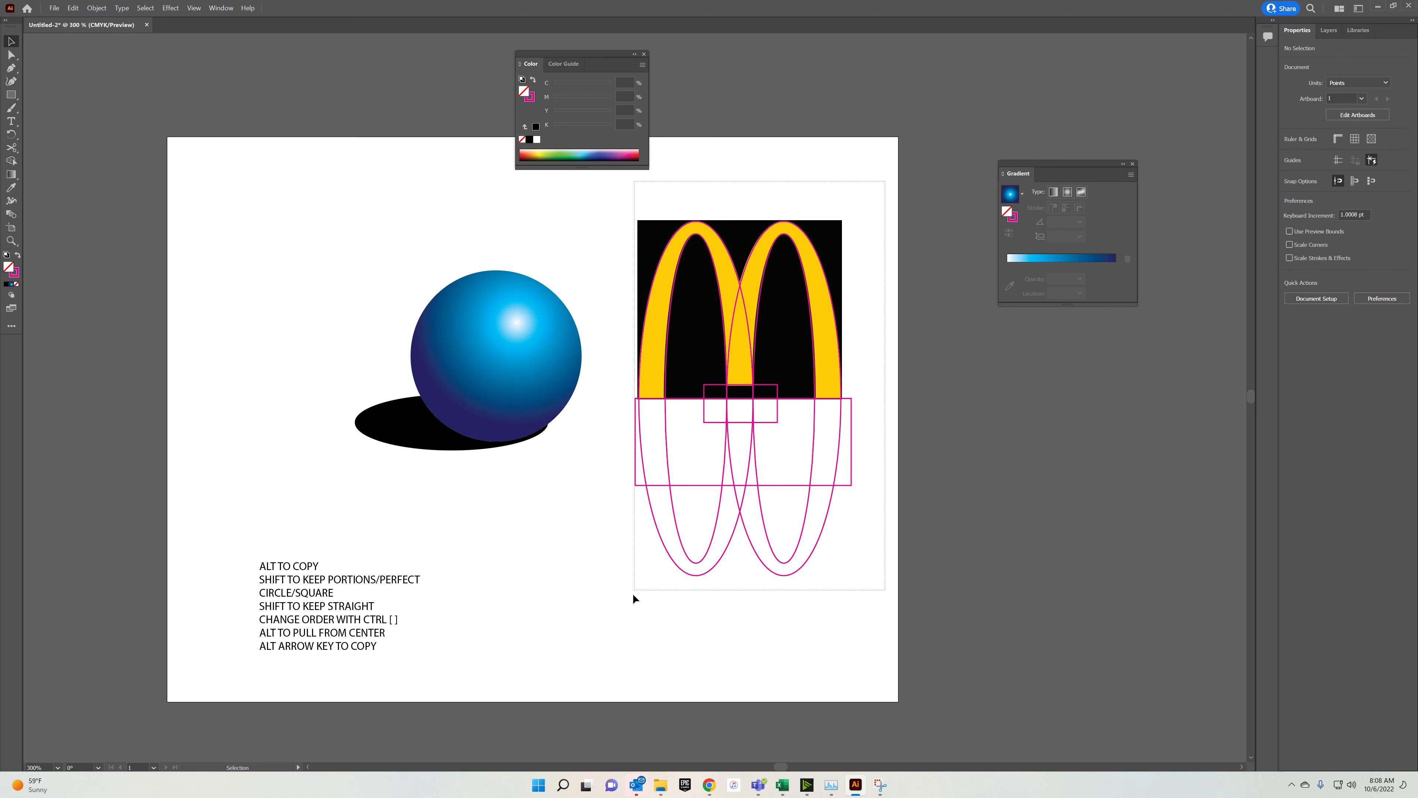
drag(614, 624, 613, 619)
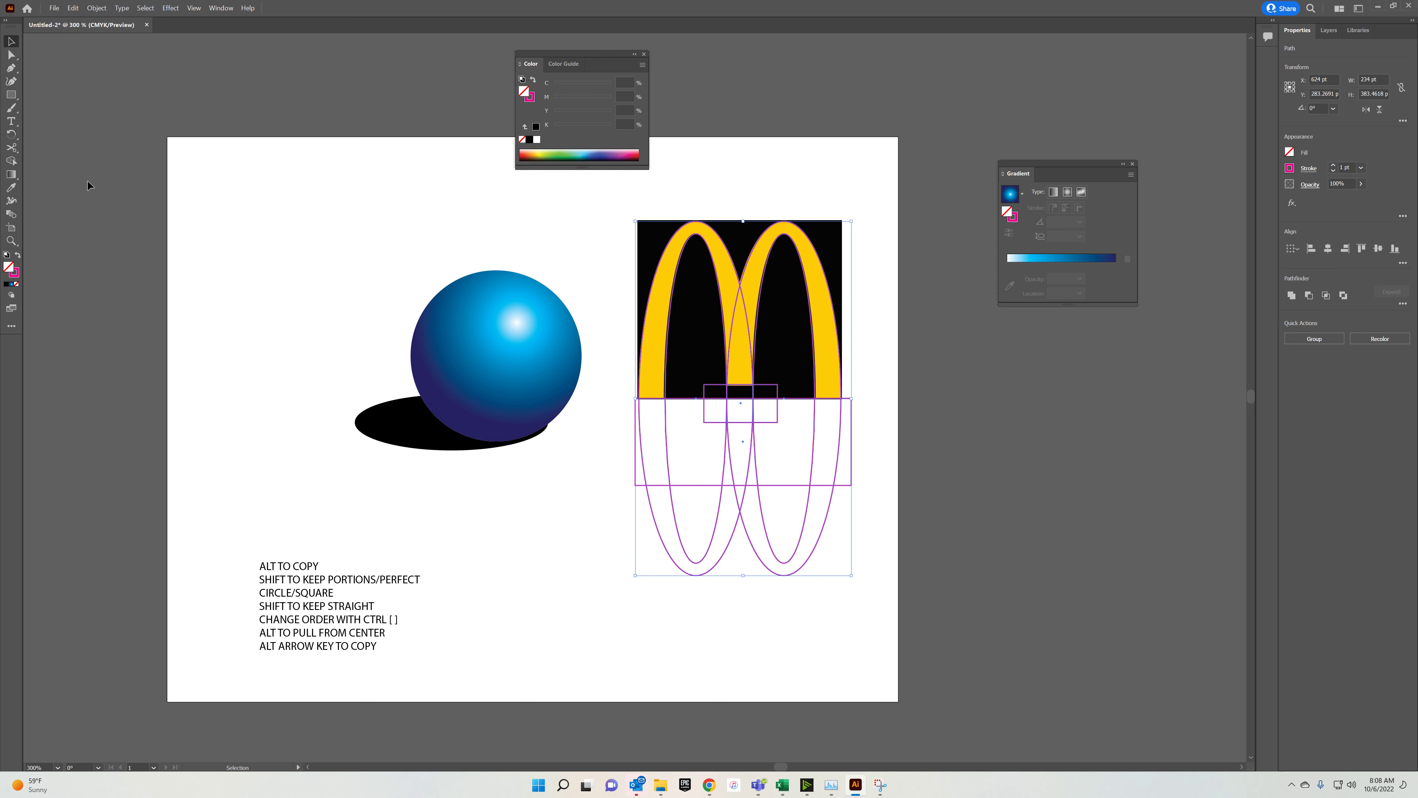
click(11, 161)
click(711, 234)
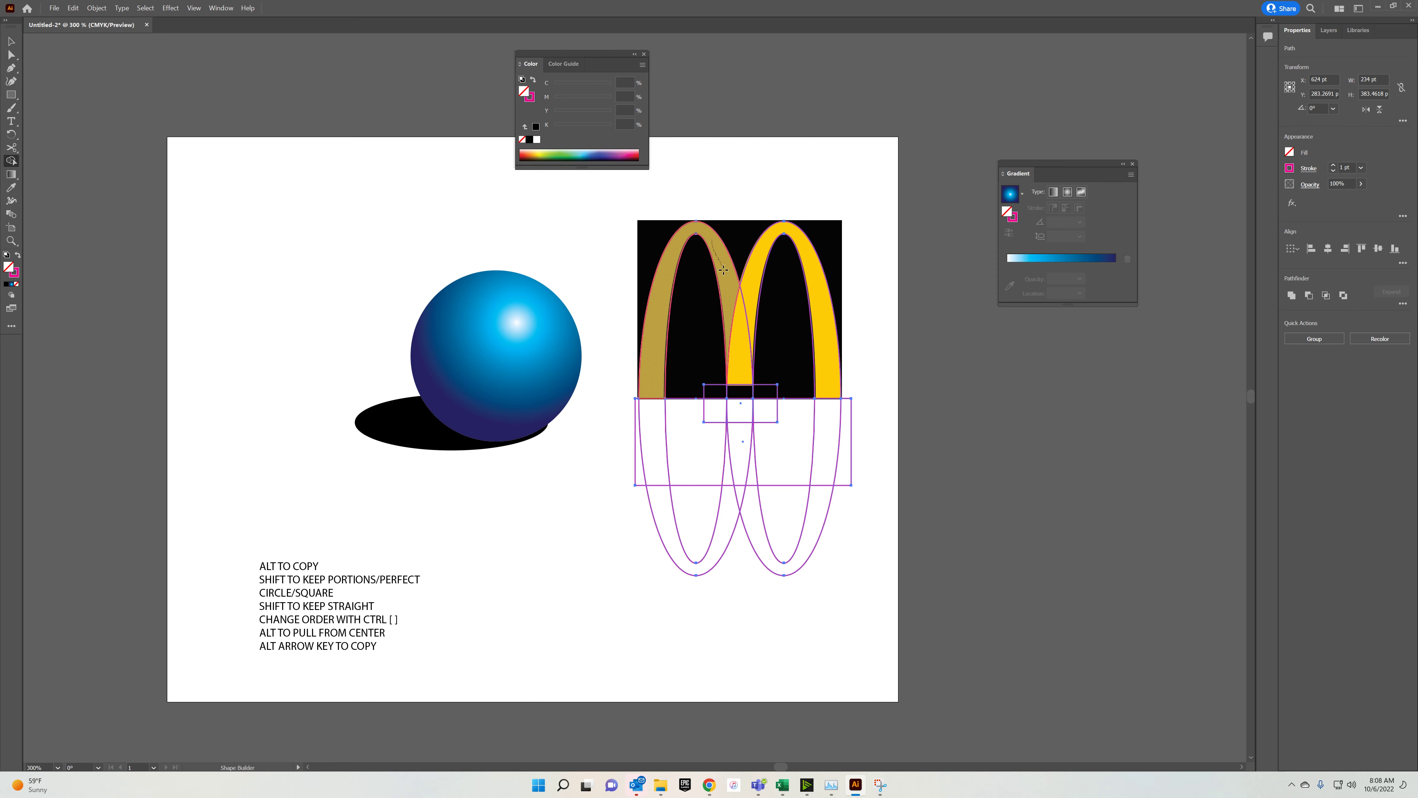
mouse_move(733, 294)
mouse_down()
mouse_move(740, 322)
mouse_move(754, 288)
mouse_up()
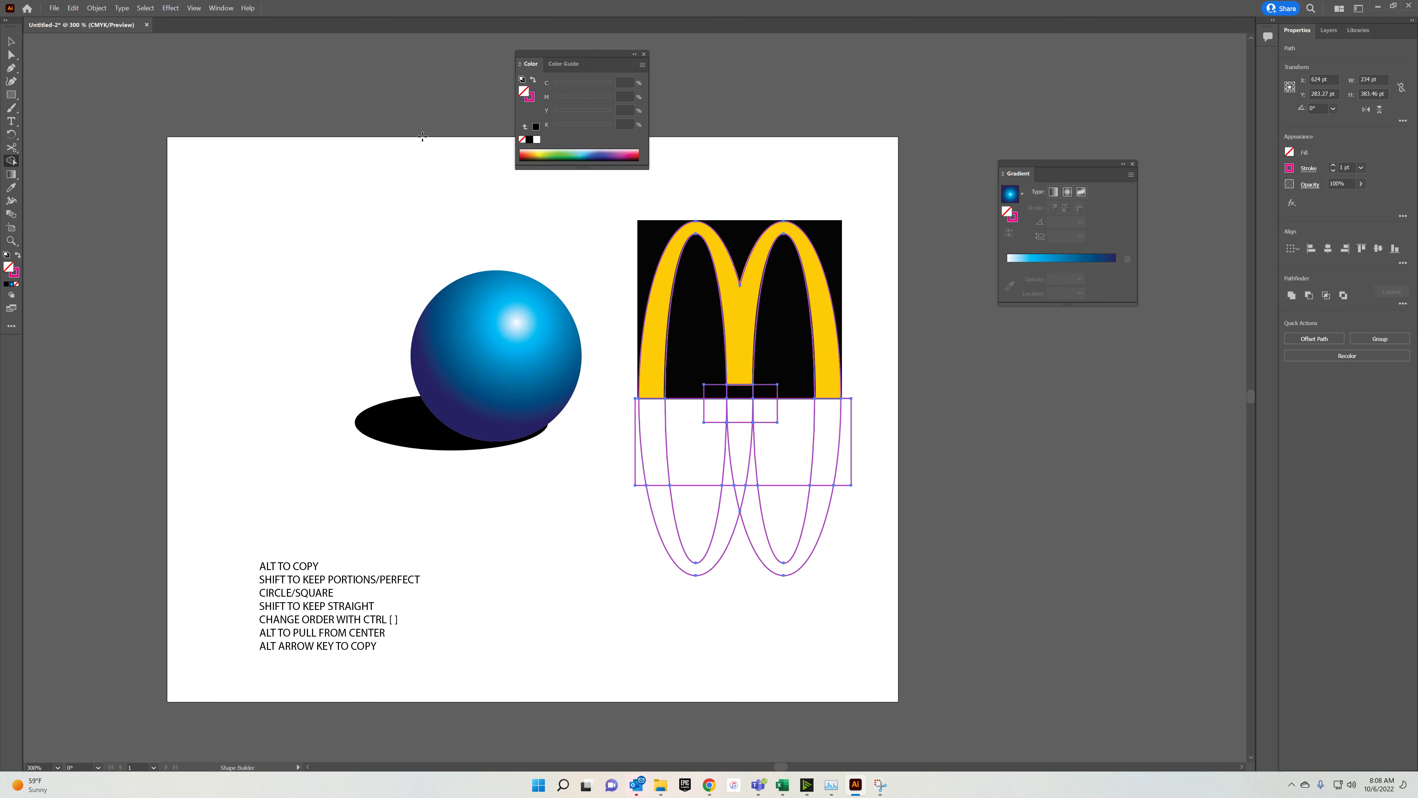
click(11, 42)
click(671, 193)
drag(720, 247, 944, 262)
key(ctrl+z)
key(ctrl+z)
key(ctrl+z)
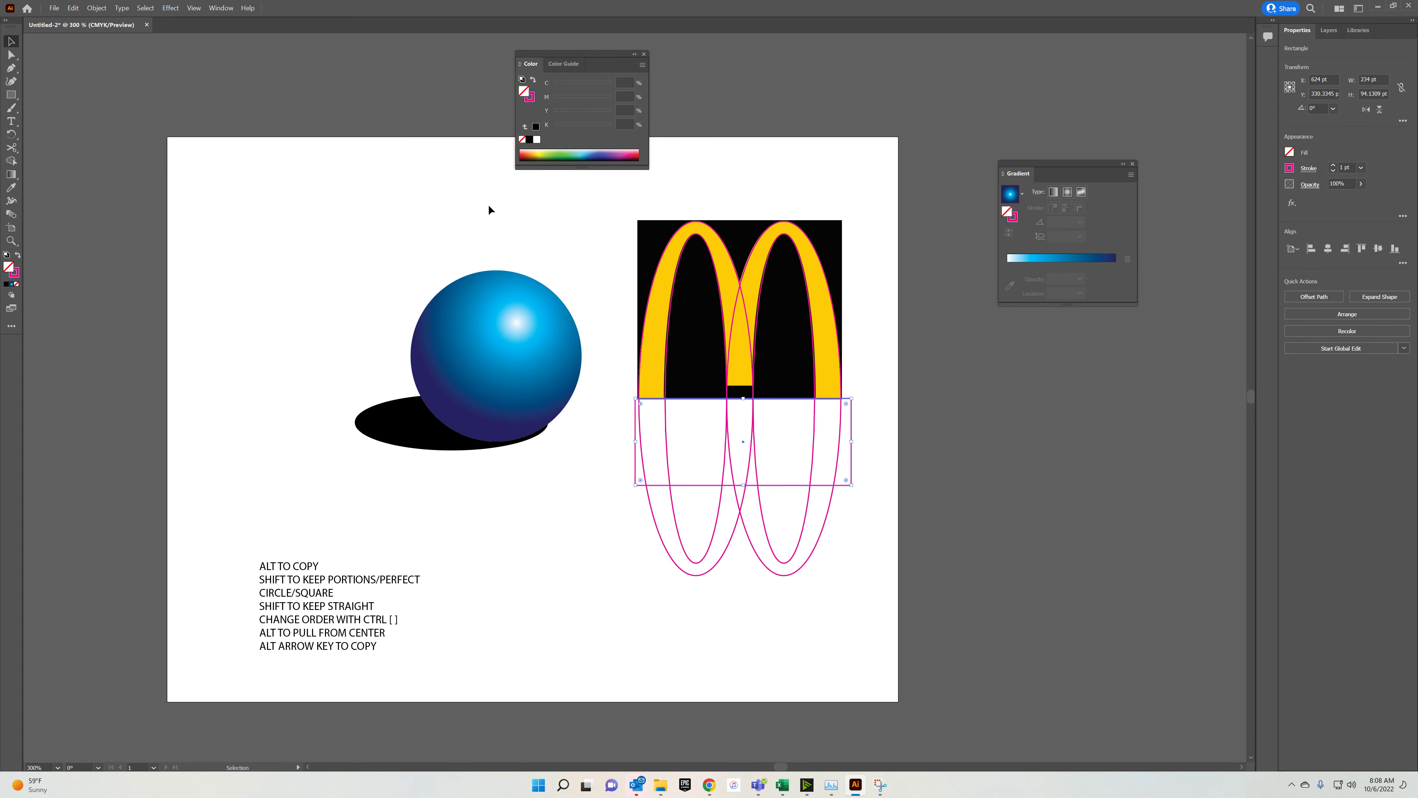
Merge both arches and the middle into one M outline and move it to the top left.
drag(922, 558, 620, 386)
click(11, 161)
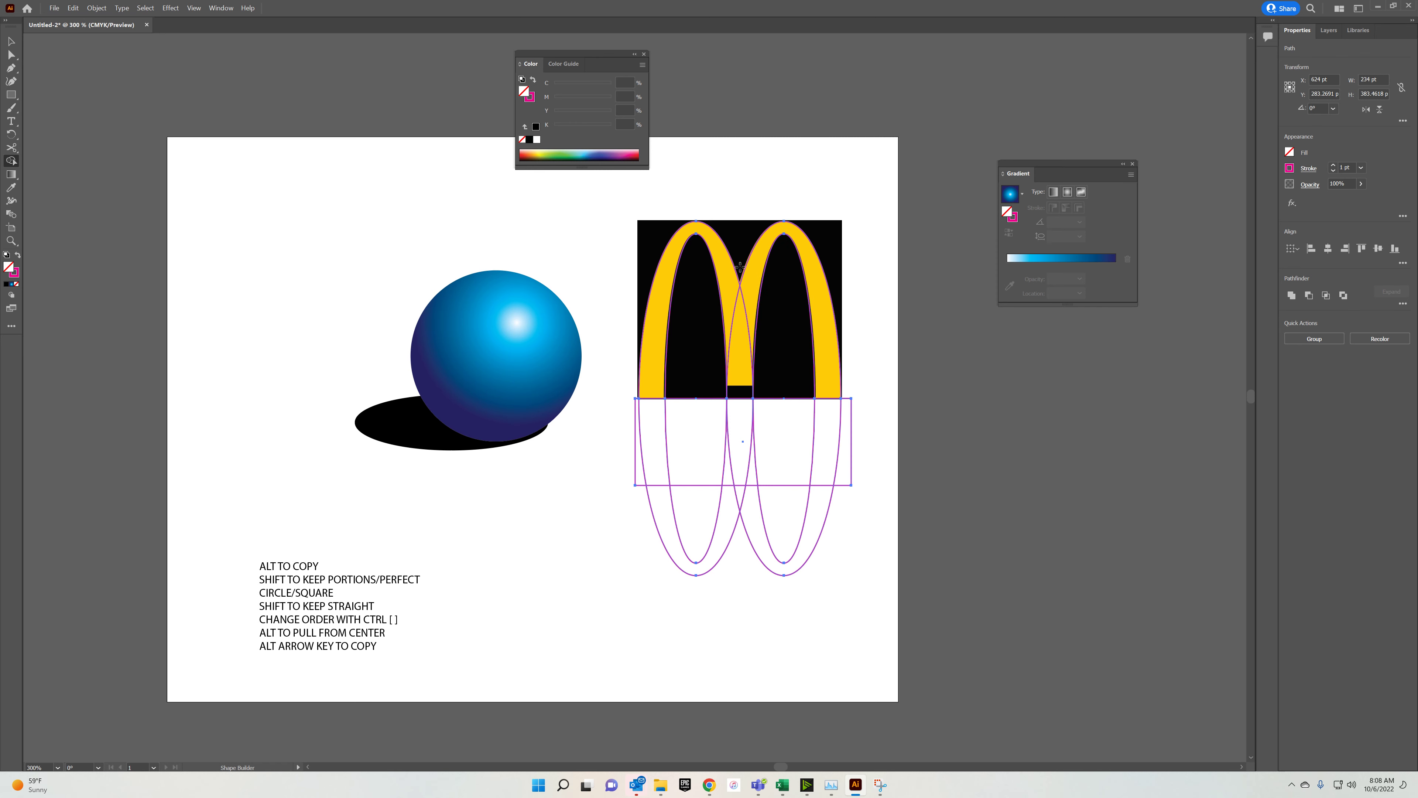
mouse_move(734, 308)
mouse_down()
mouse_move(742, 331)
mouse_move(752, 291)
mouse_up()
click(11, 42)
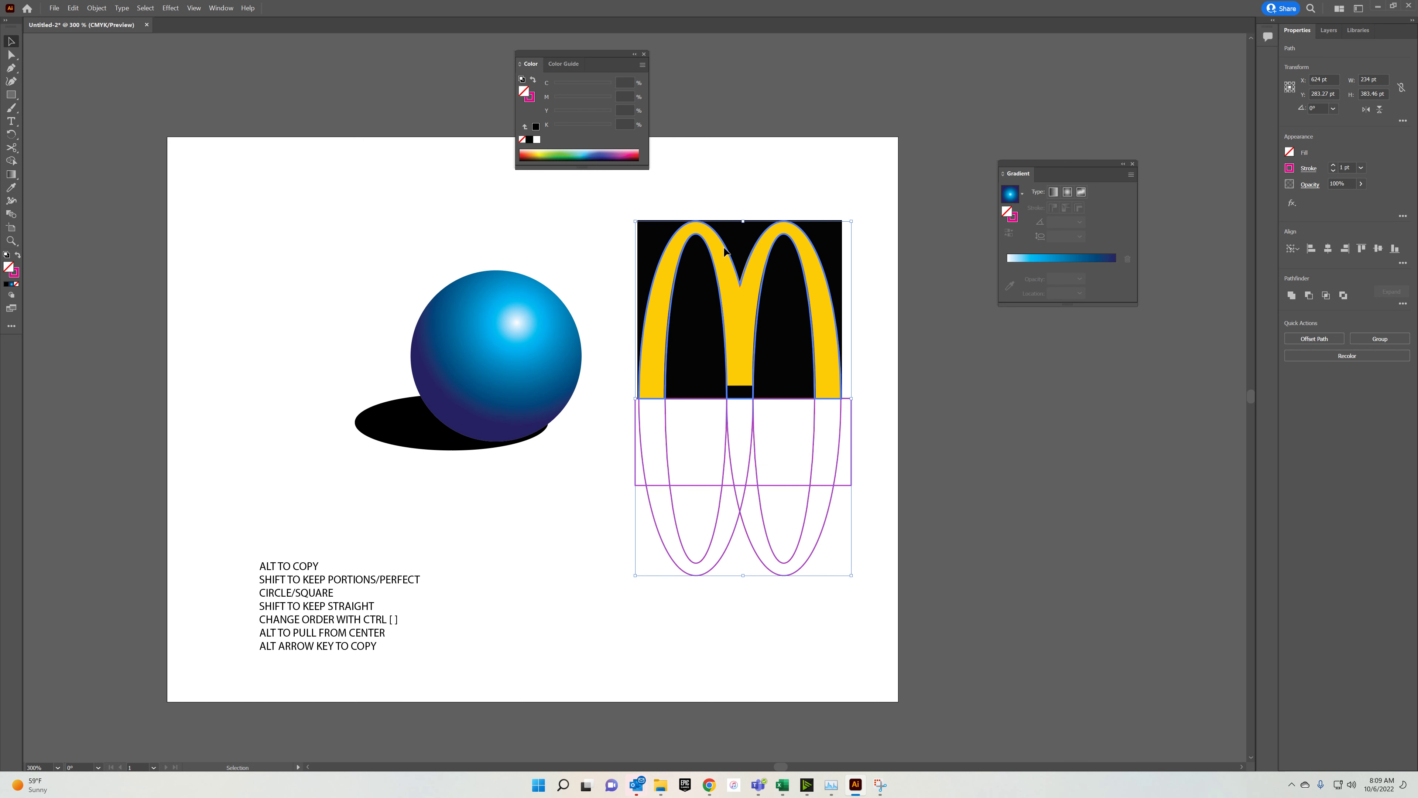
drag(706, 235, 439, 147)
Delete the leftover construction shape and reposition the M outline at the artboard's top left.
click(169, 443)
key(Delete)
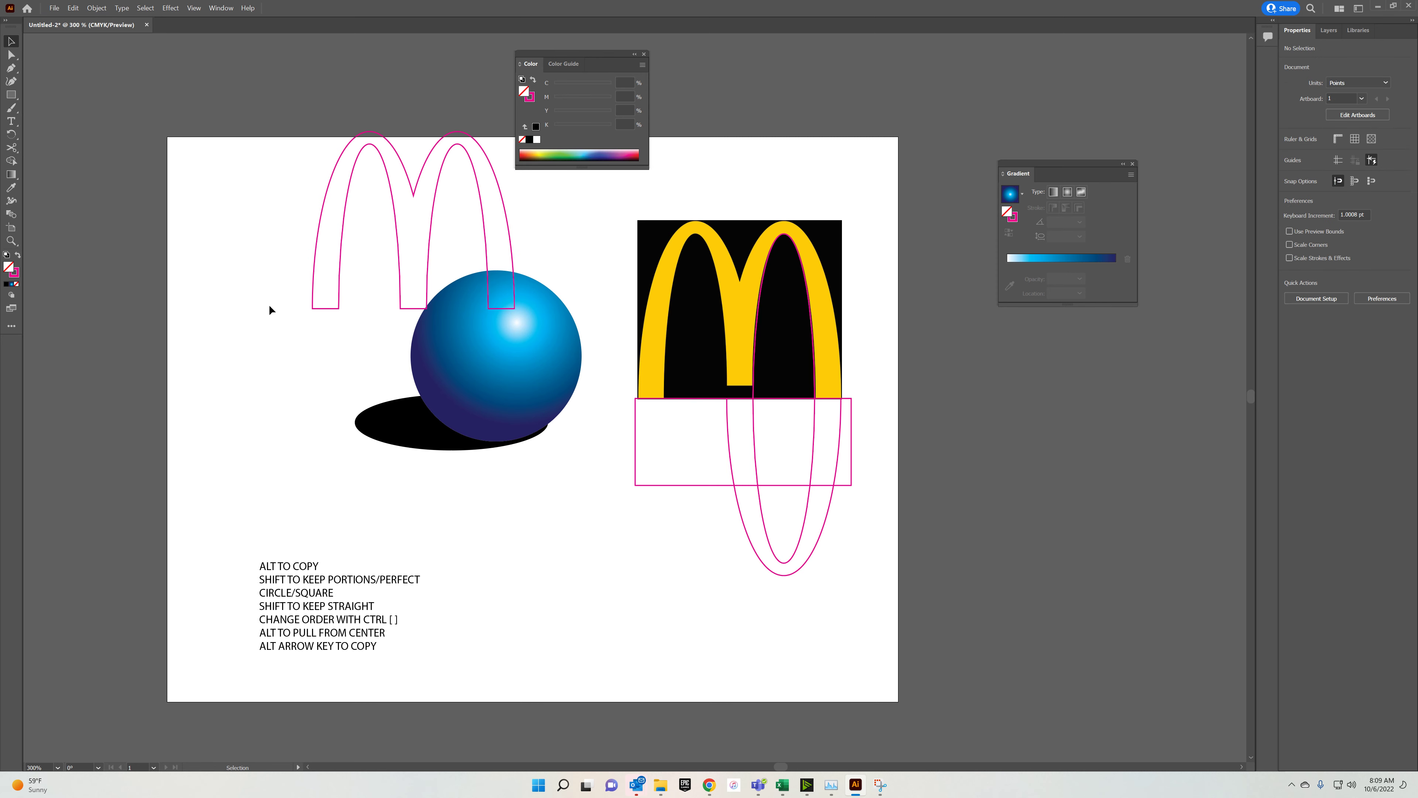
key(ctrl+z)
key(ctrl+z)
key(ctrl+z)
key(ctrl+z)
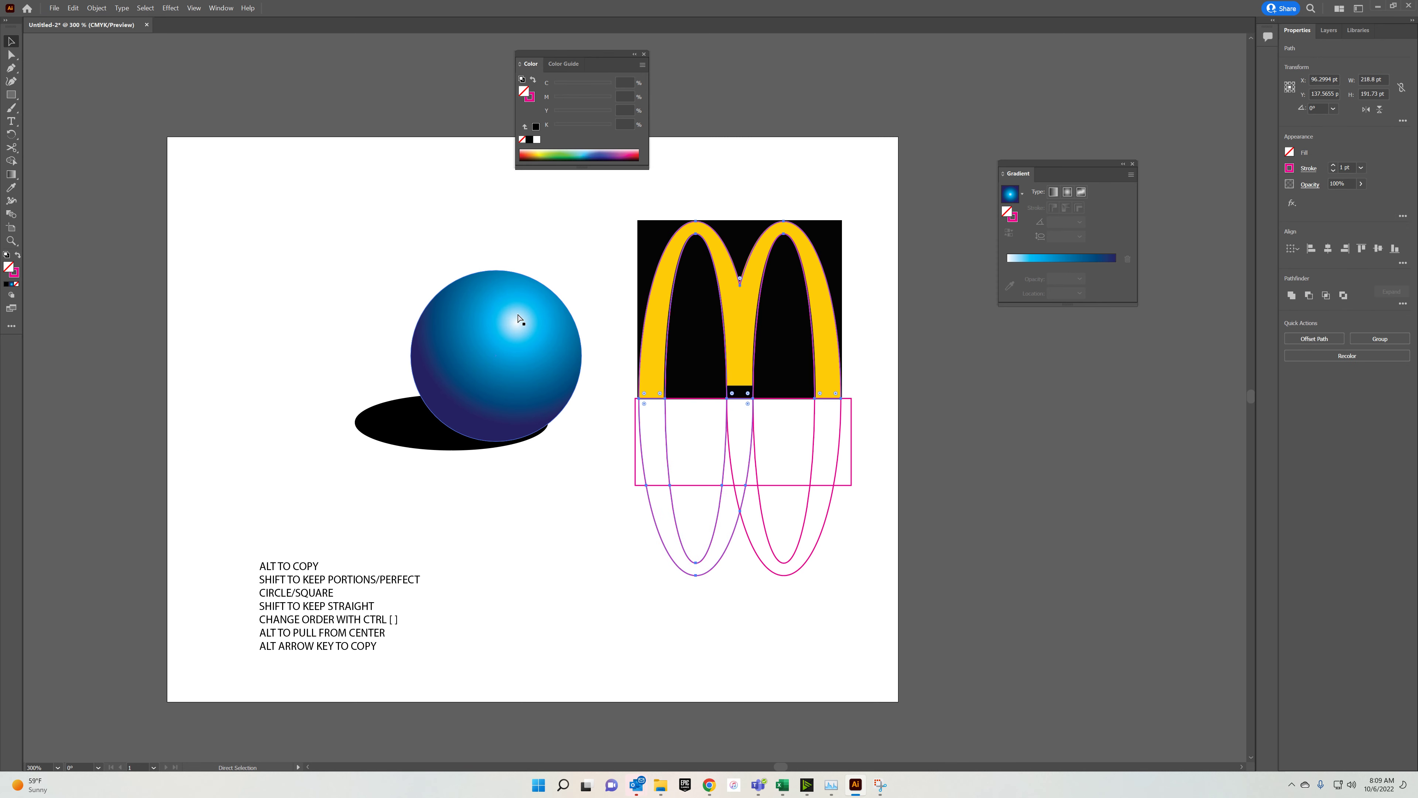
click(529, 211)
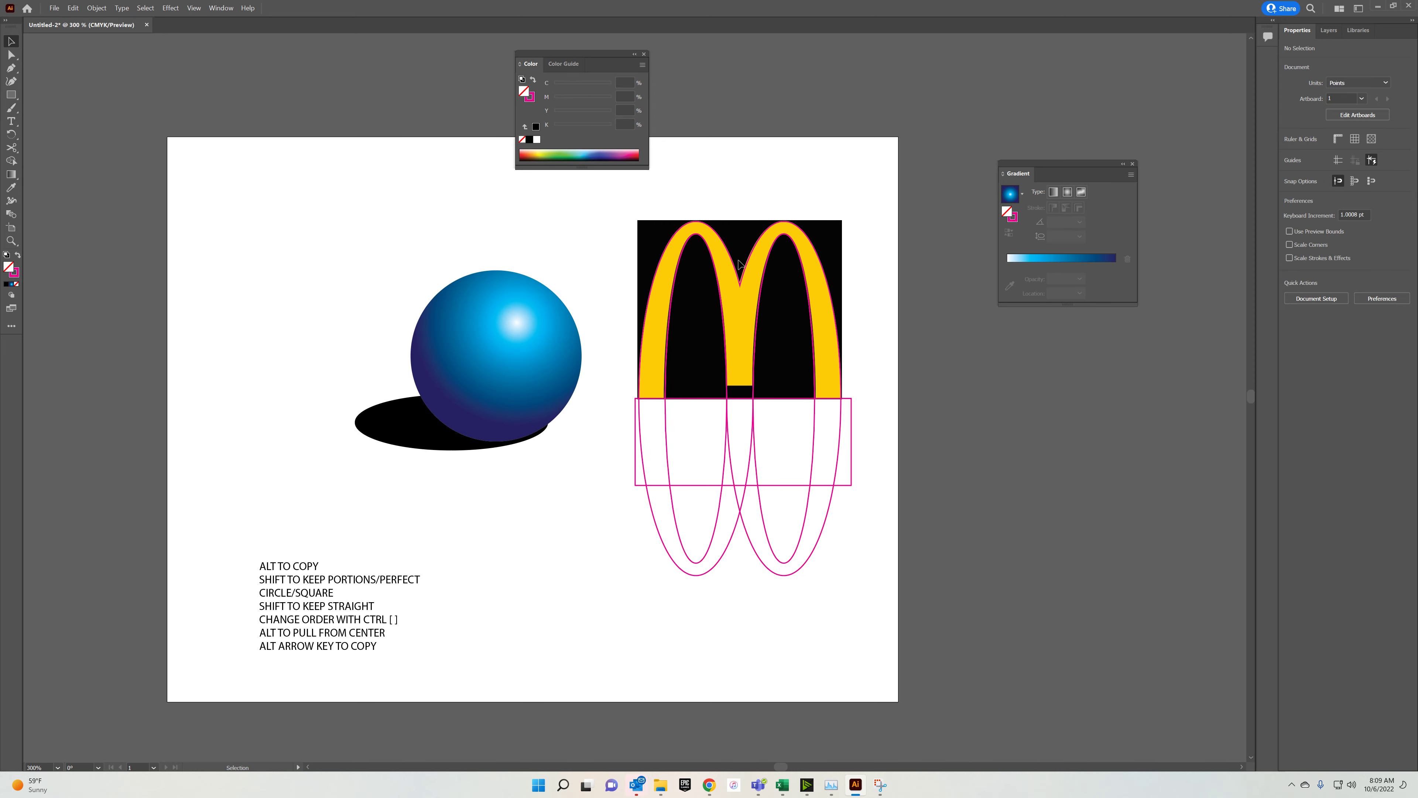
drag(738, 270, 269, 221)
click(843, 567)
drag(361, 234, 827, 513)
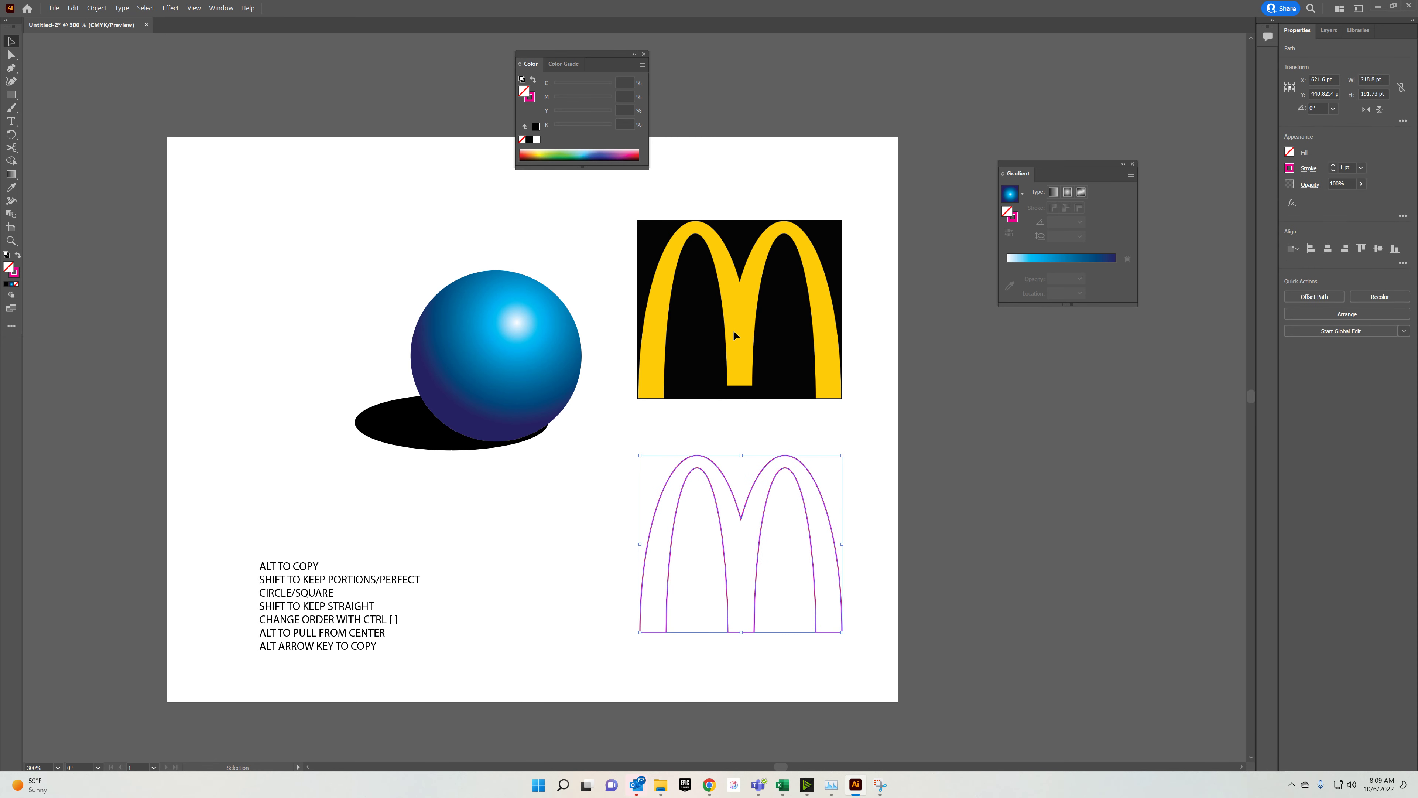
Apply the logo's yellow to the M outline with the Eyedropper, then nudge the M into place.
click(11, 188)
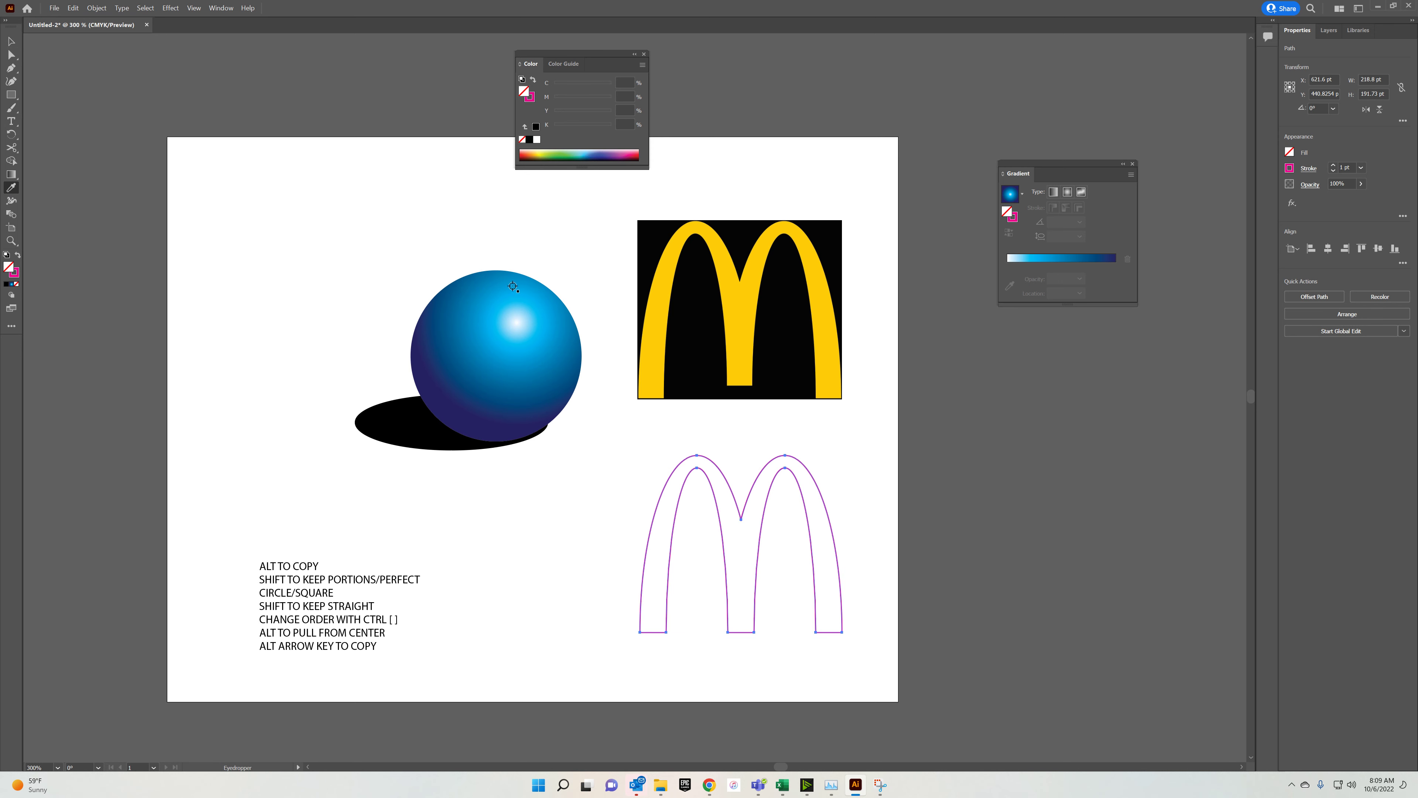
click(750, 292)
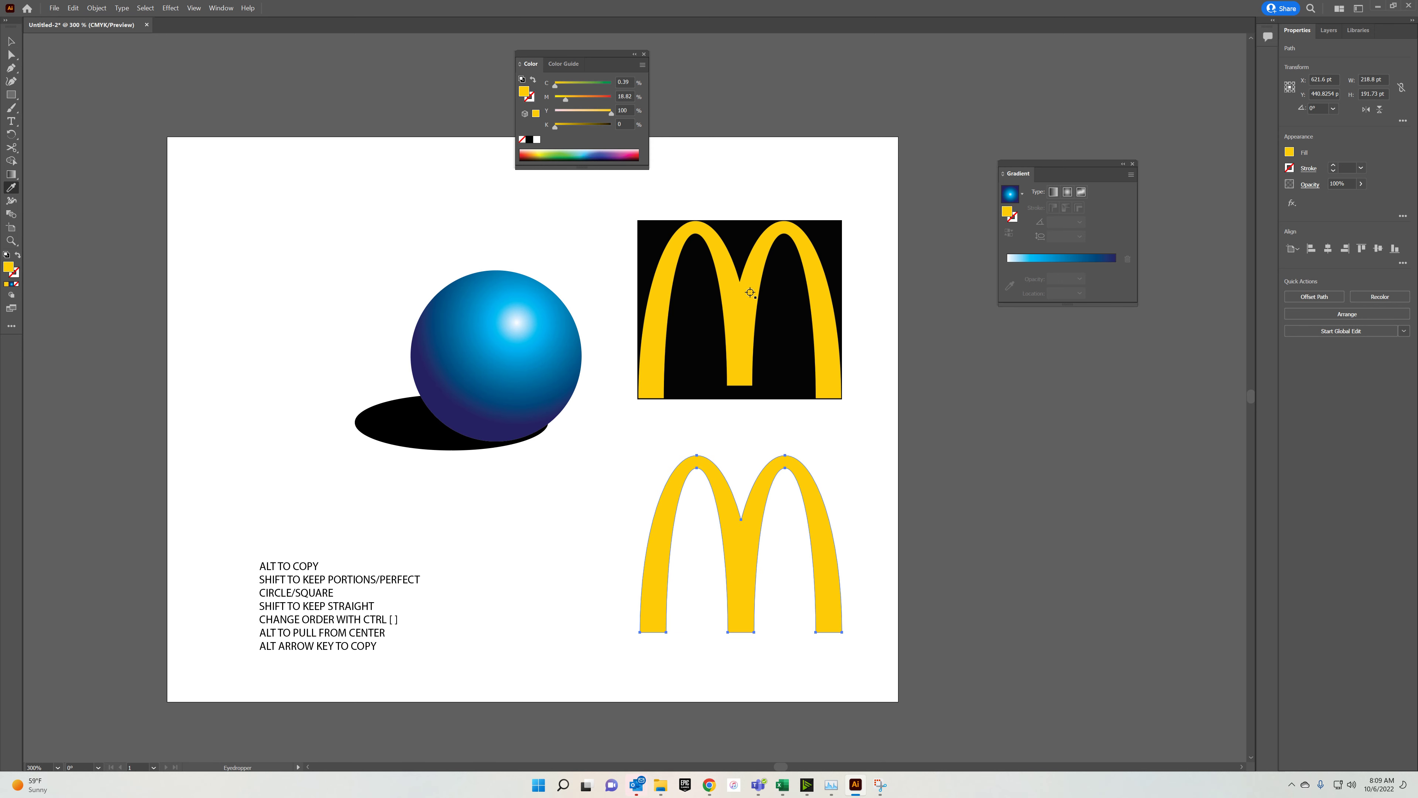
click(9, 43)
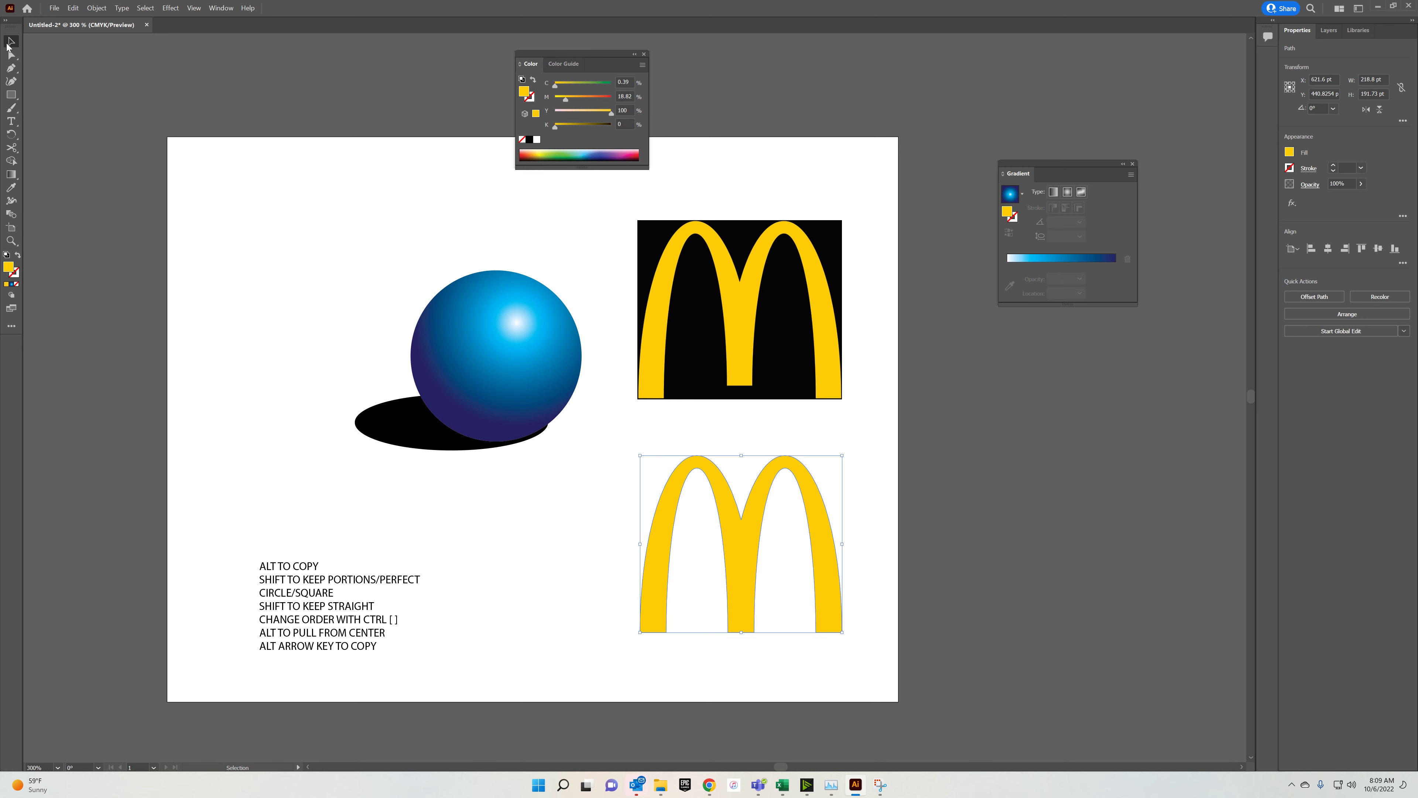
click(347, 217)
mouse_move(745, 540)
mouse_down()
mouse_move(705, 524)
mouse_move(726, 533)
mouse_move(751, 447)
mouse_move(746, 300)
mouse_move(303, 264)
mouse_move(742, 553)
mouse_up()
Draw a black-filled rectangle over the lower yellow M and send it behind the M.
key(m)
click(6, 255)
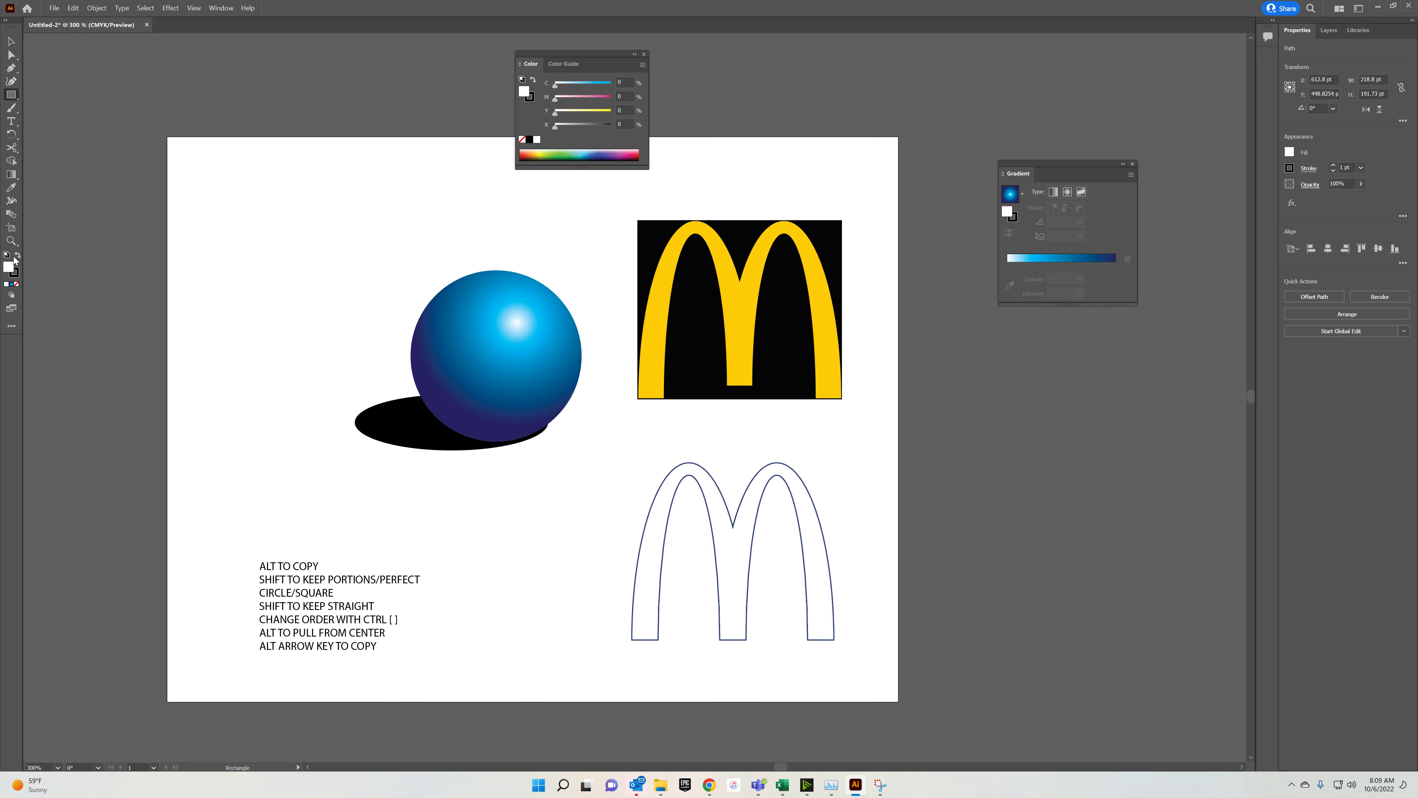
key(ctrl+z)
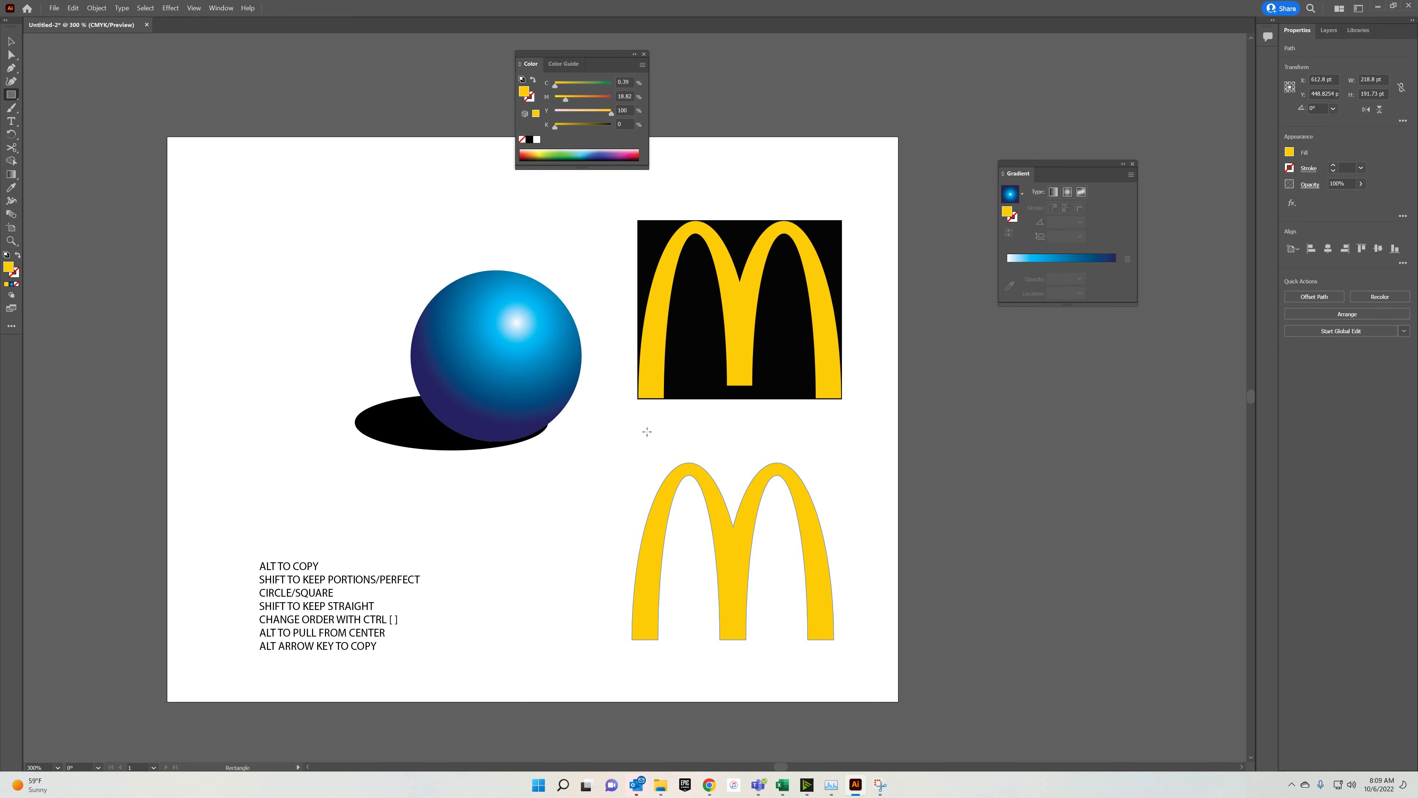
drag(574, 442, 880, 664)
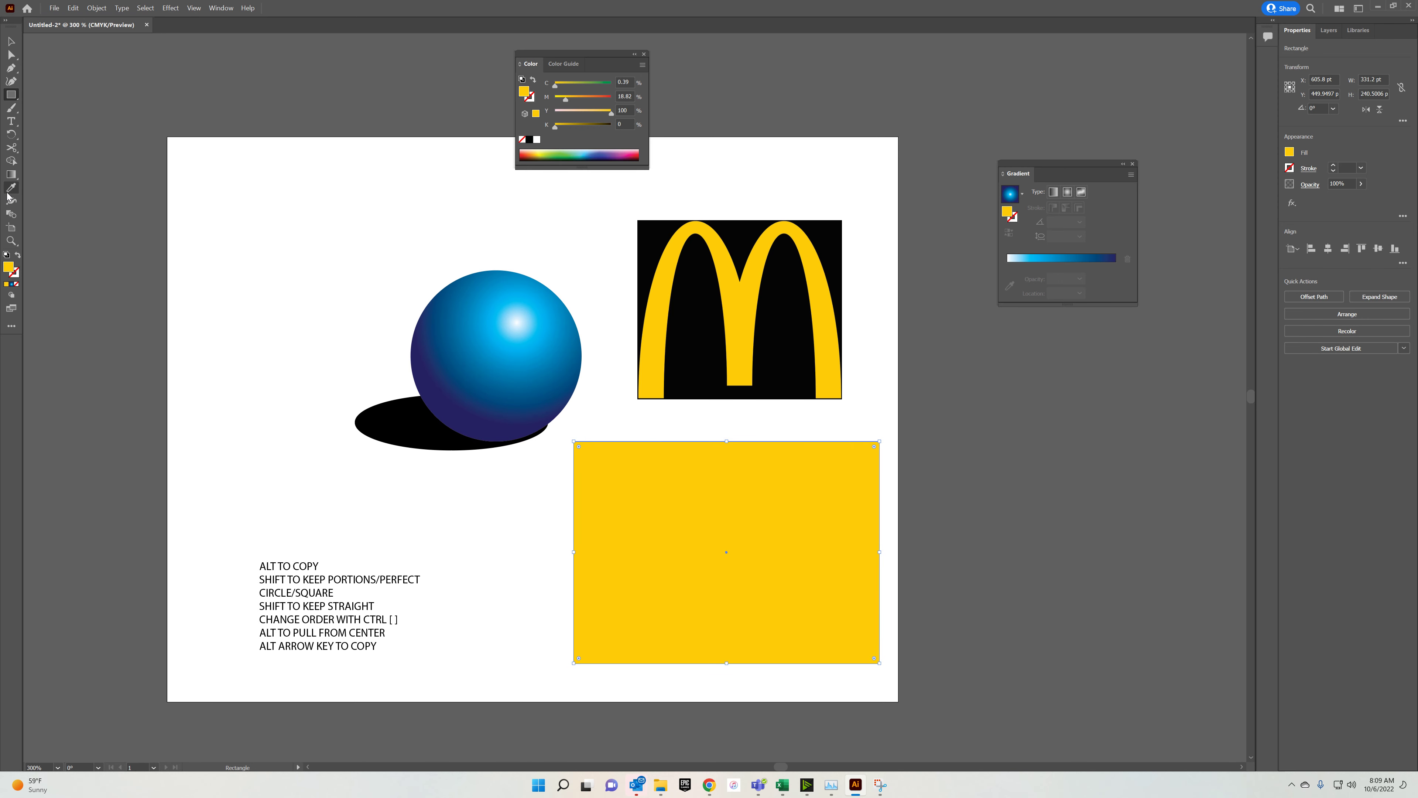
click(7, 256)
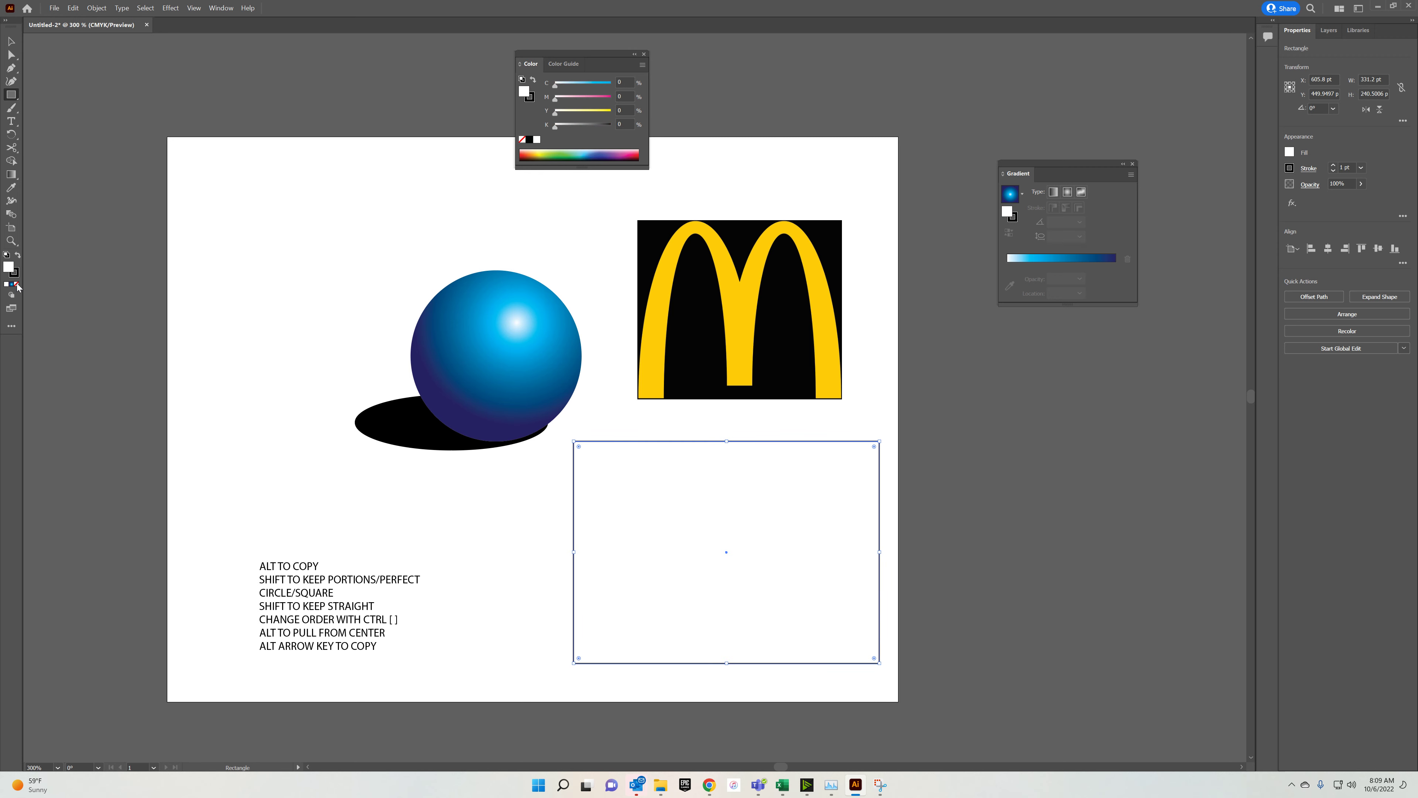
click(17, 285)
click(18, 256)
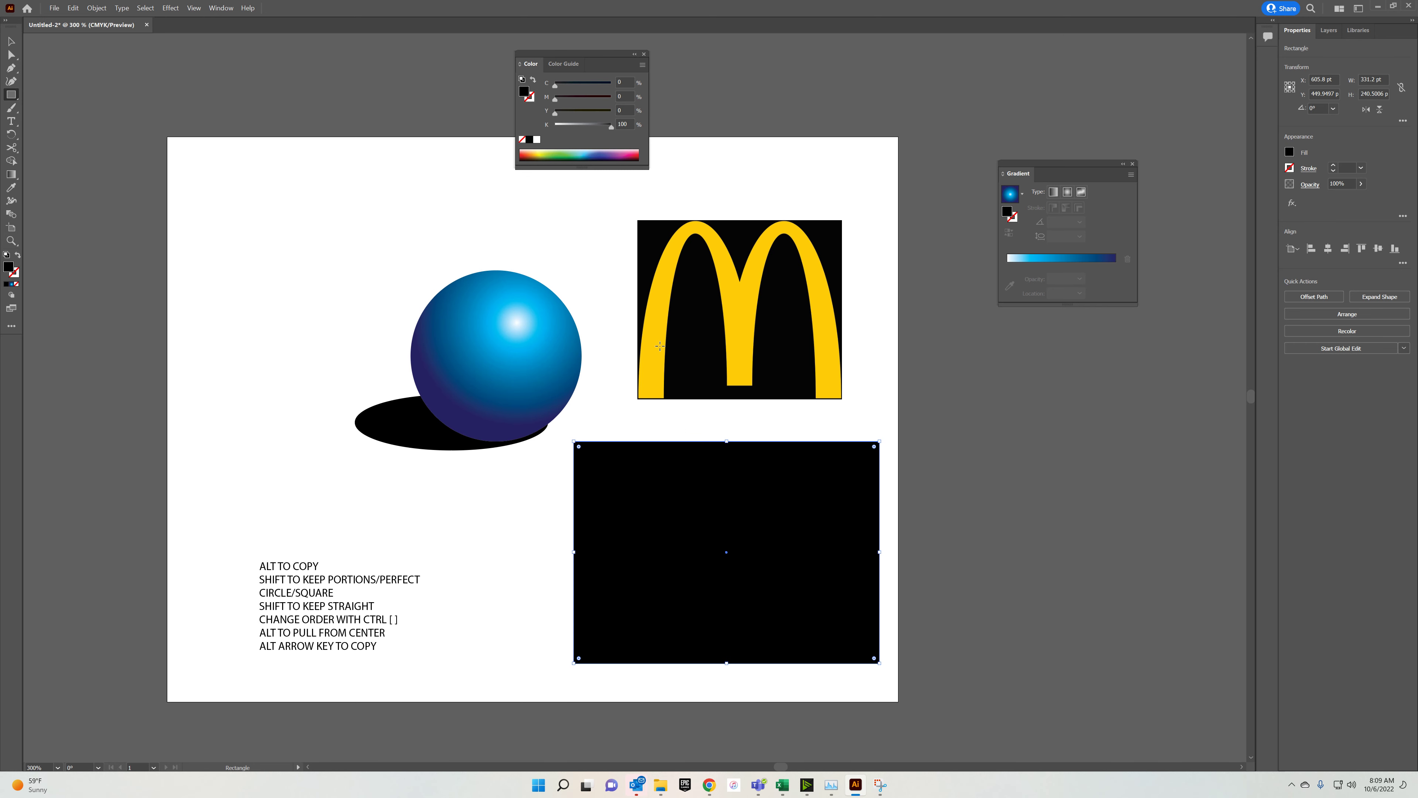
key(ctrl+bracketleft)
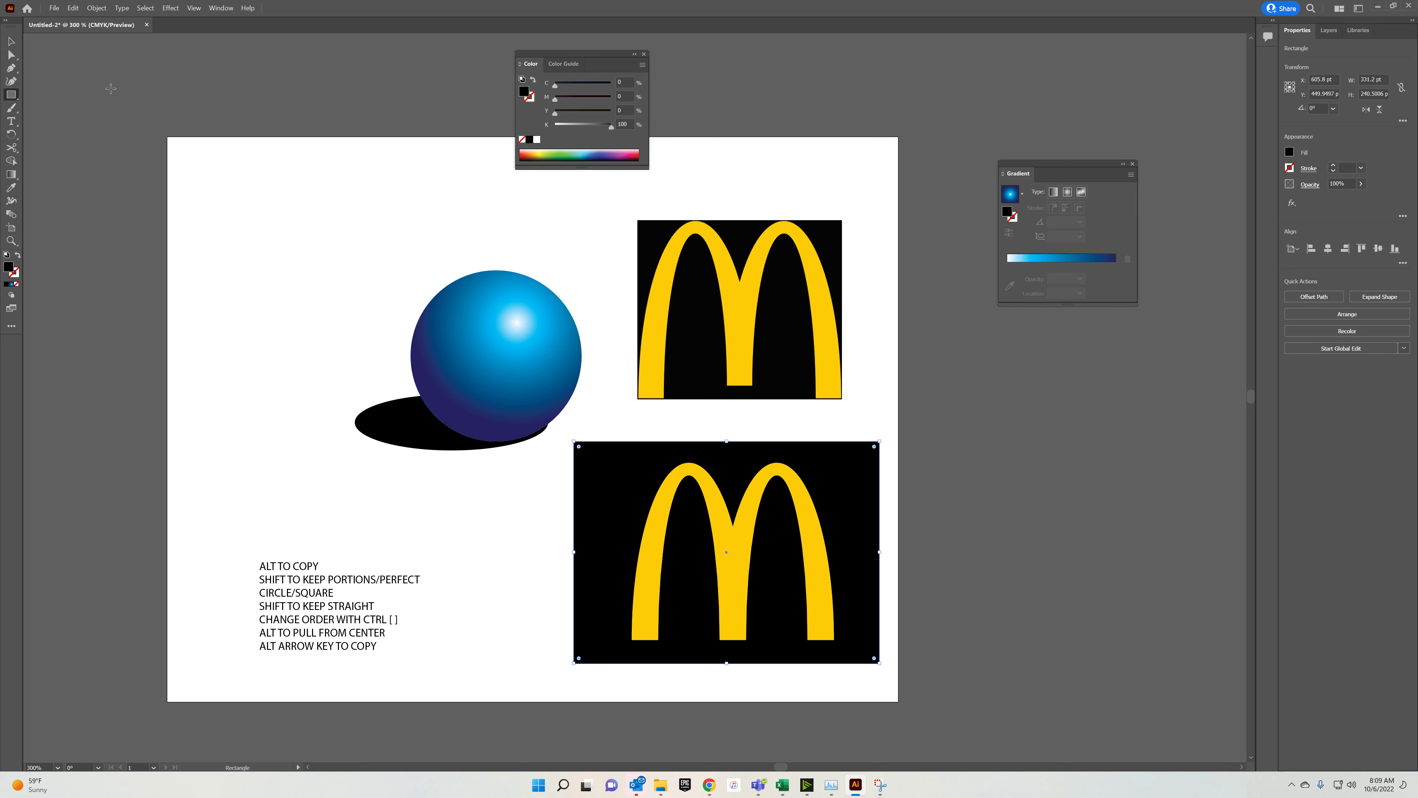
Select the blue gradient sphere, then deselect it.
click(11, 41)
click(499, 272)
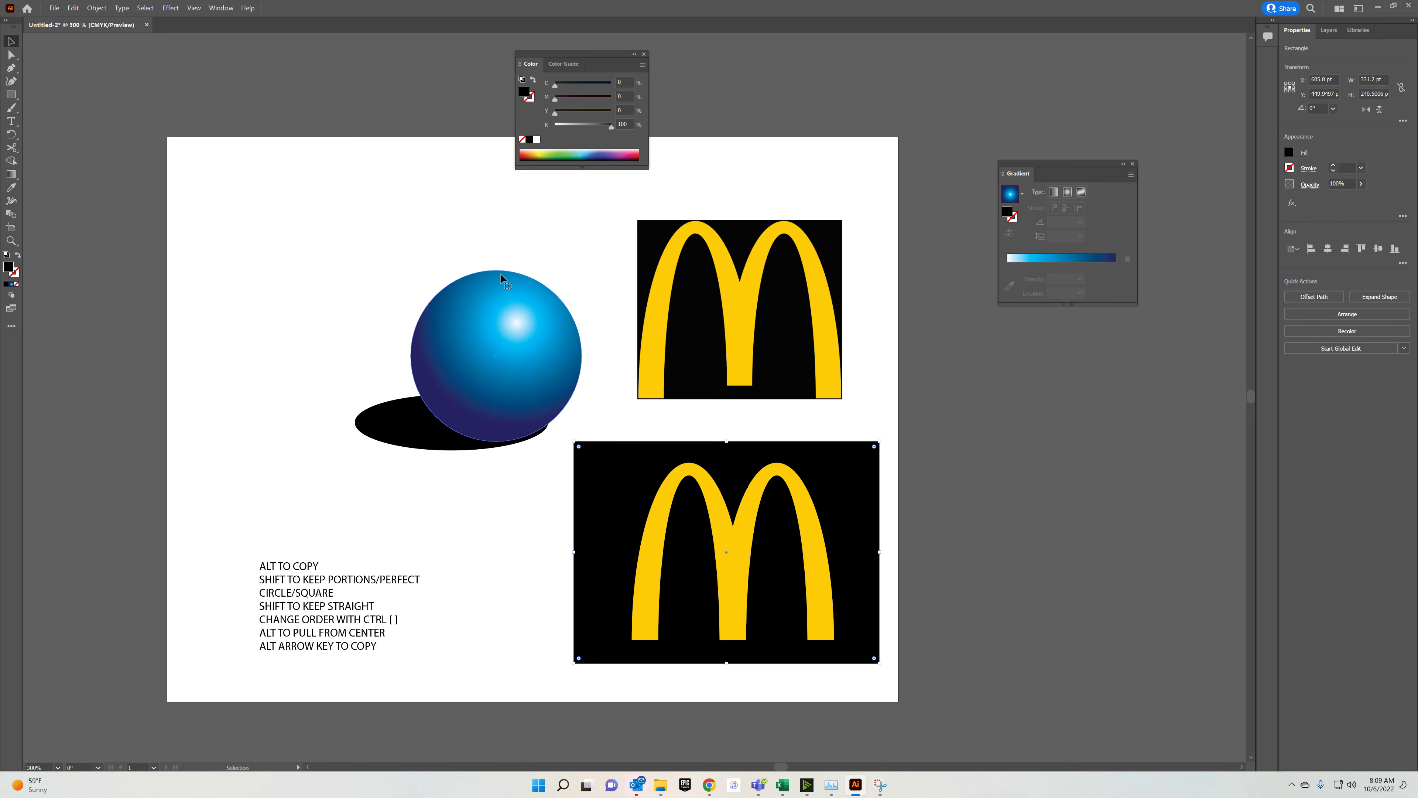
click(470, 216)
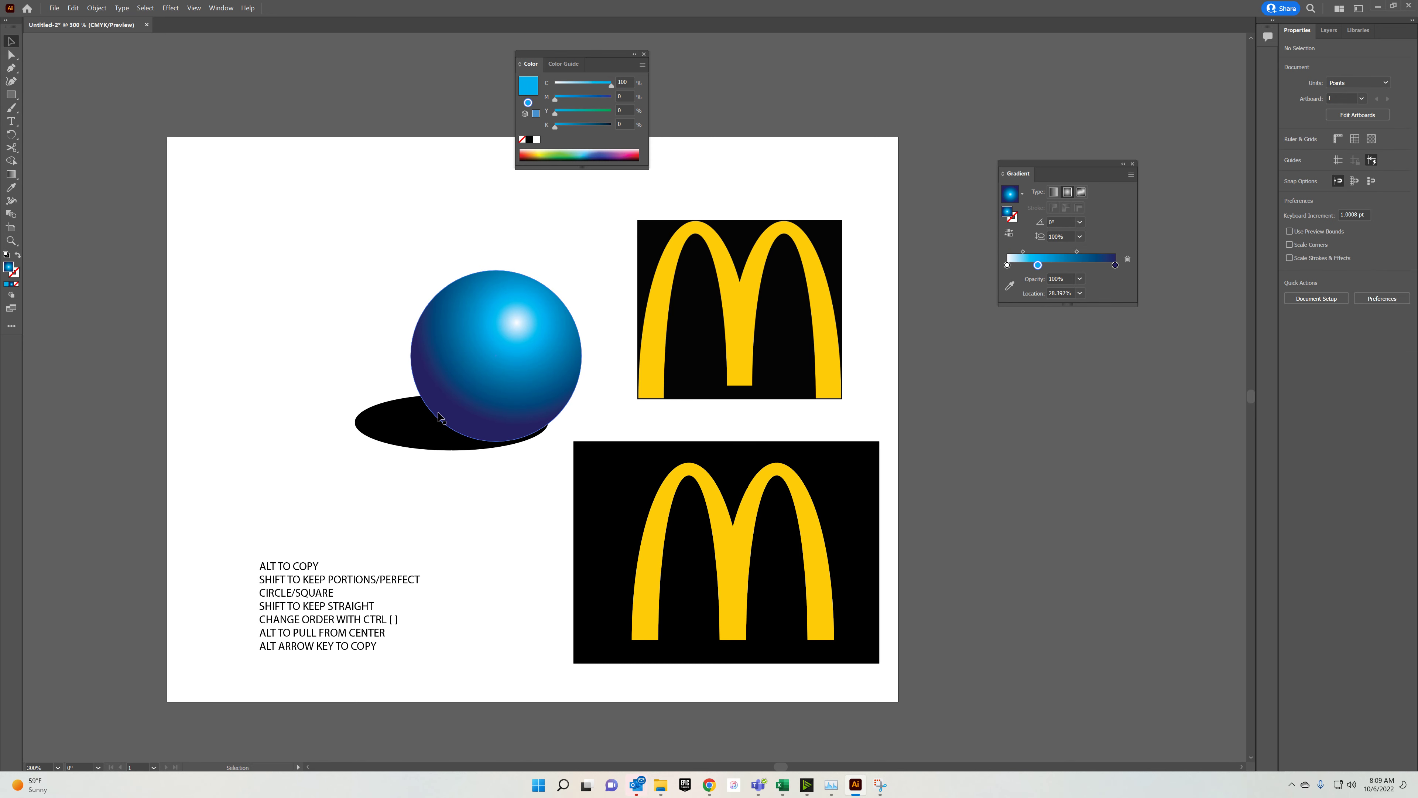
Pen a closed, curvy four-anchor blob at the artboard's top-left, then select it.
click(510, 367)
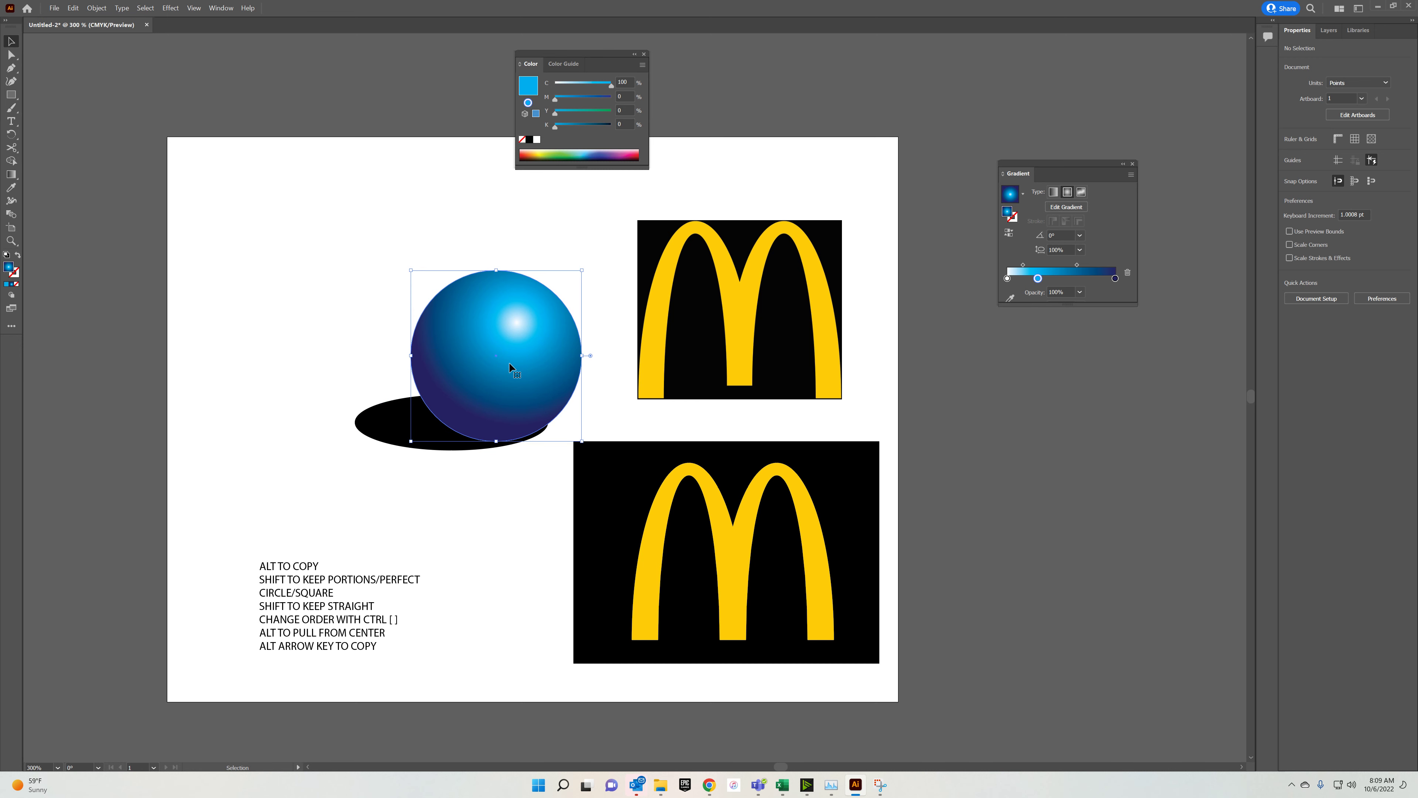
click(423, 212)
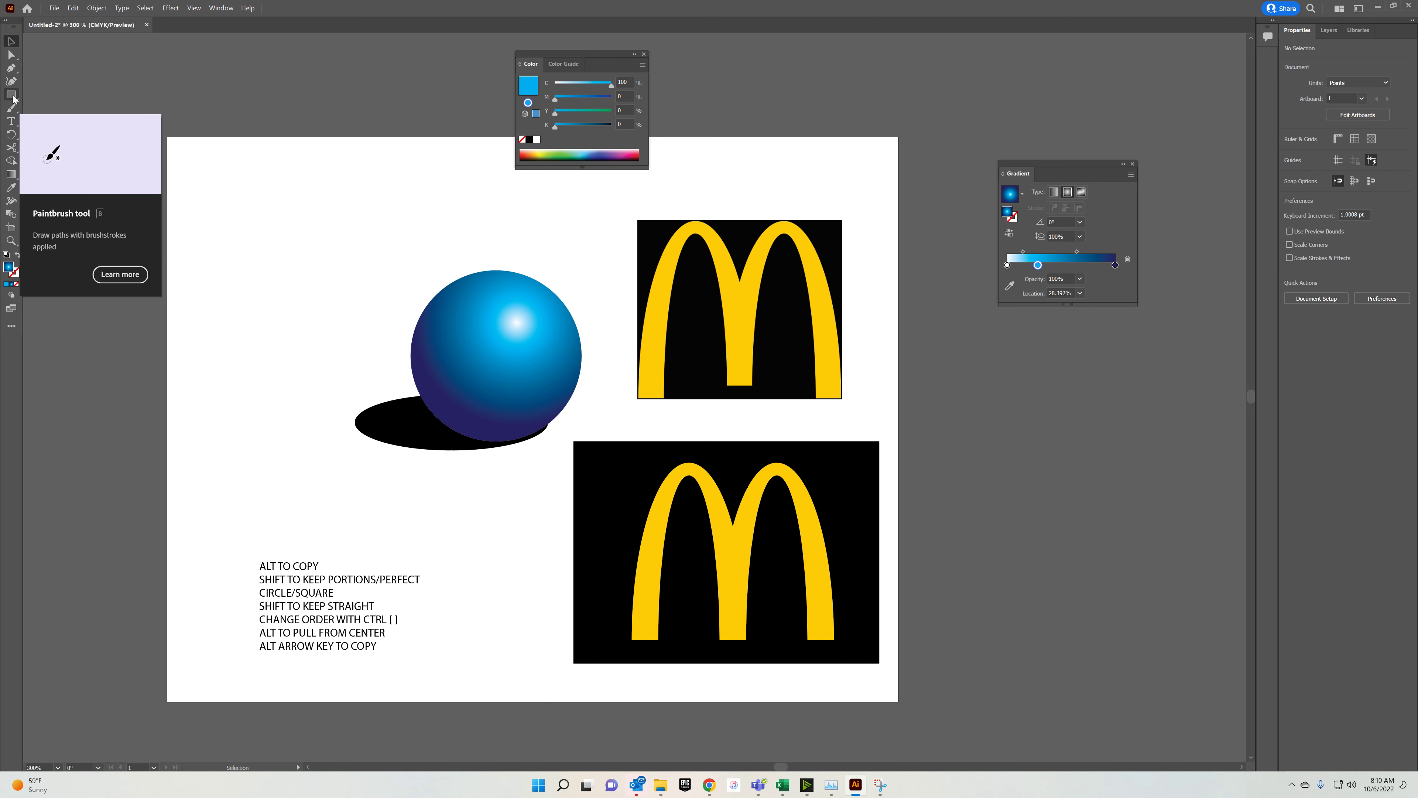
click(12, 71)
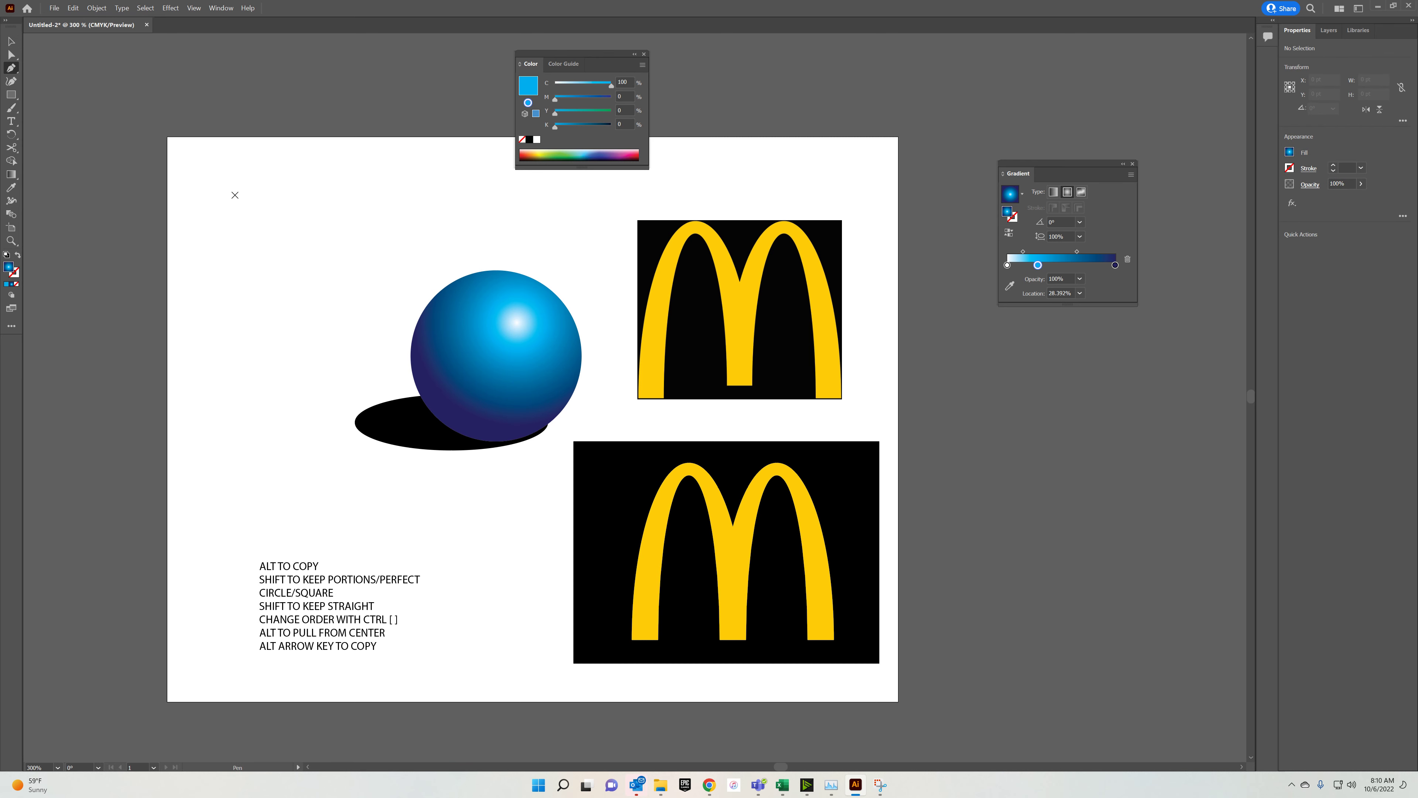
click(214, 210)
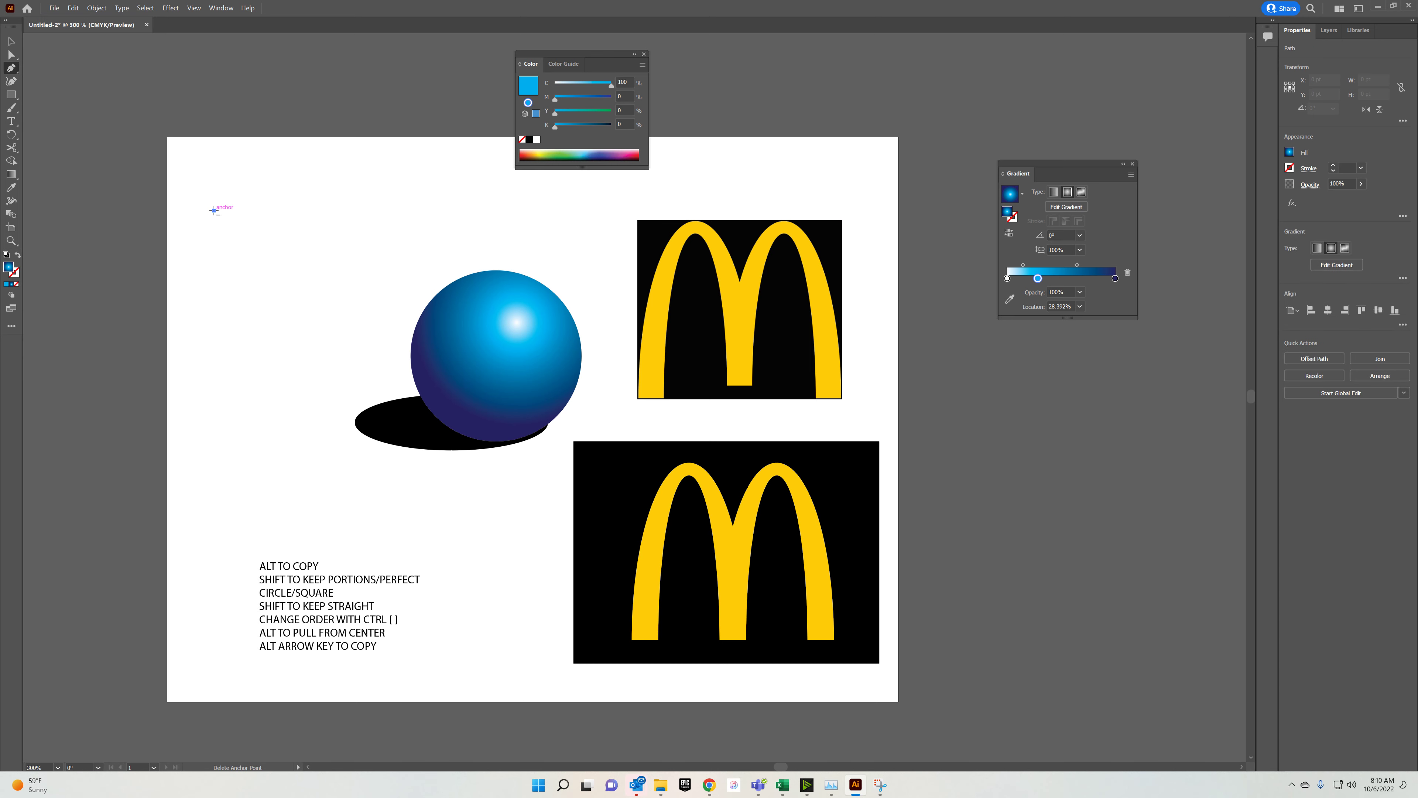
drag(244, 345, 353, 349)
drag(373, 269, 308, 301)
drag(329, 174, 246, 221)
click(214, 209)
click(10, 41)
click(235, 178)
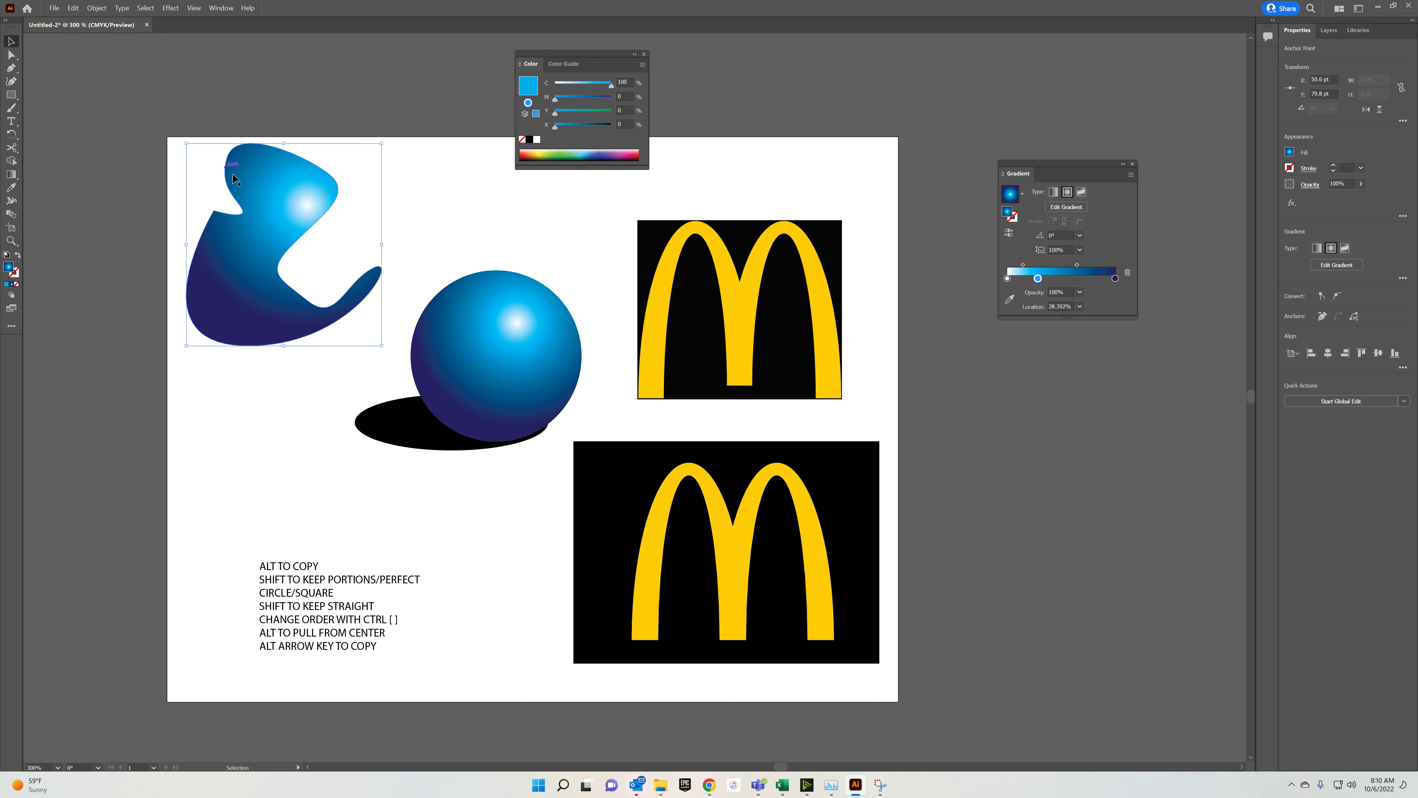
Apply the Orange, Yellow preset from the Gradient panel to the blob's fill.
click(10, 173)
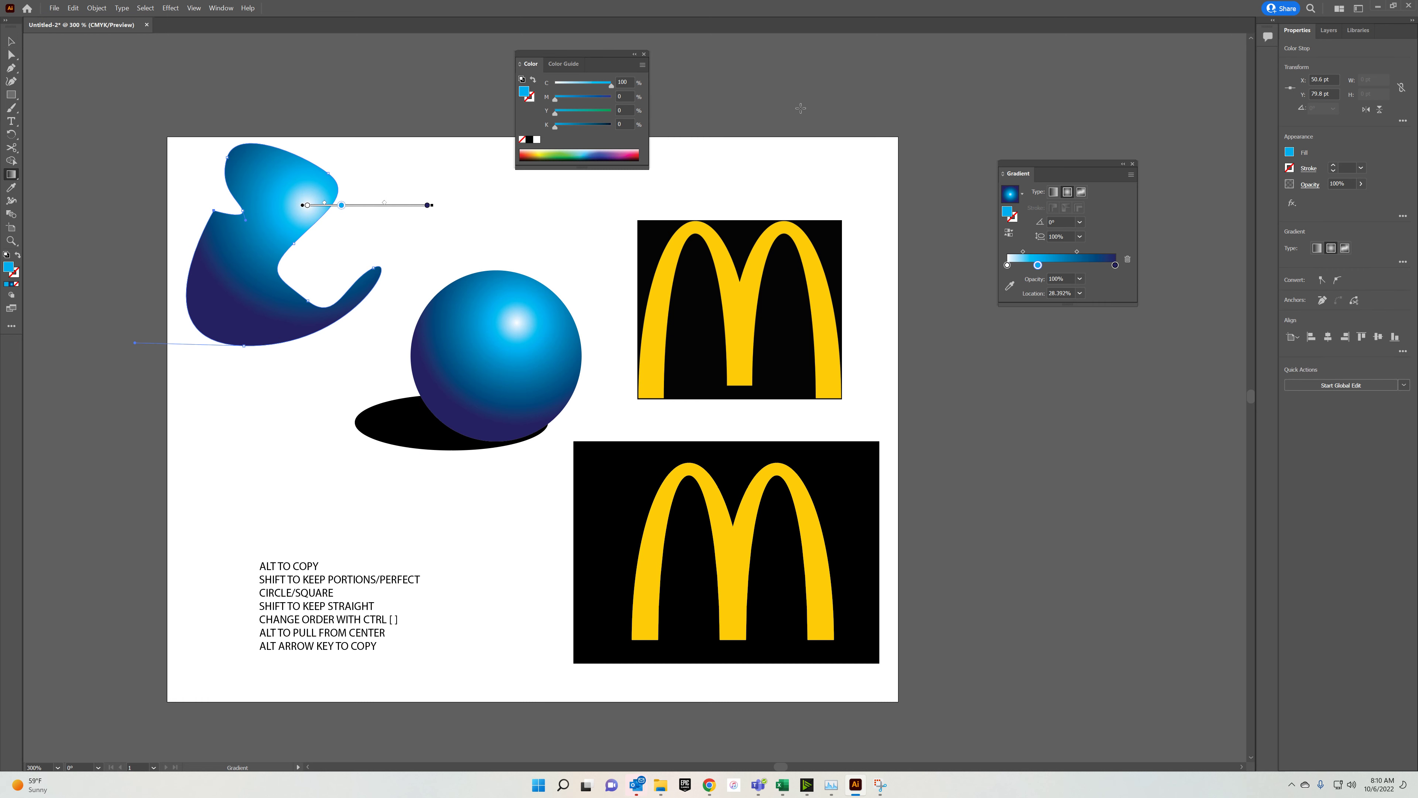
click(1023, 195)
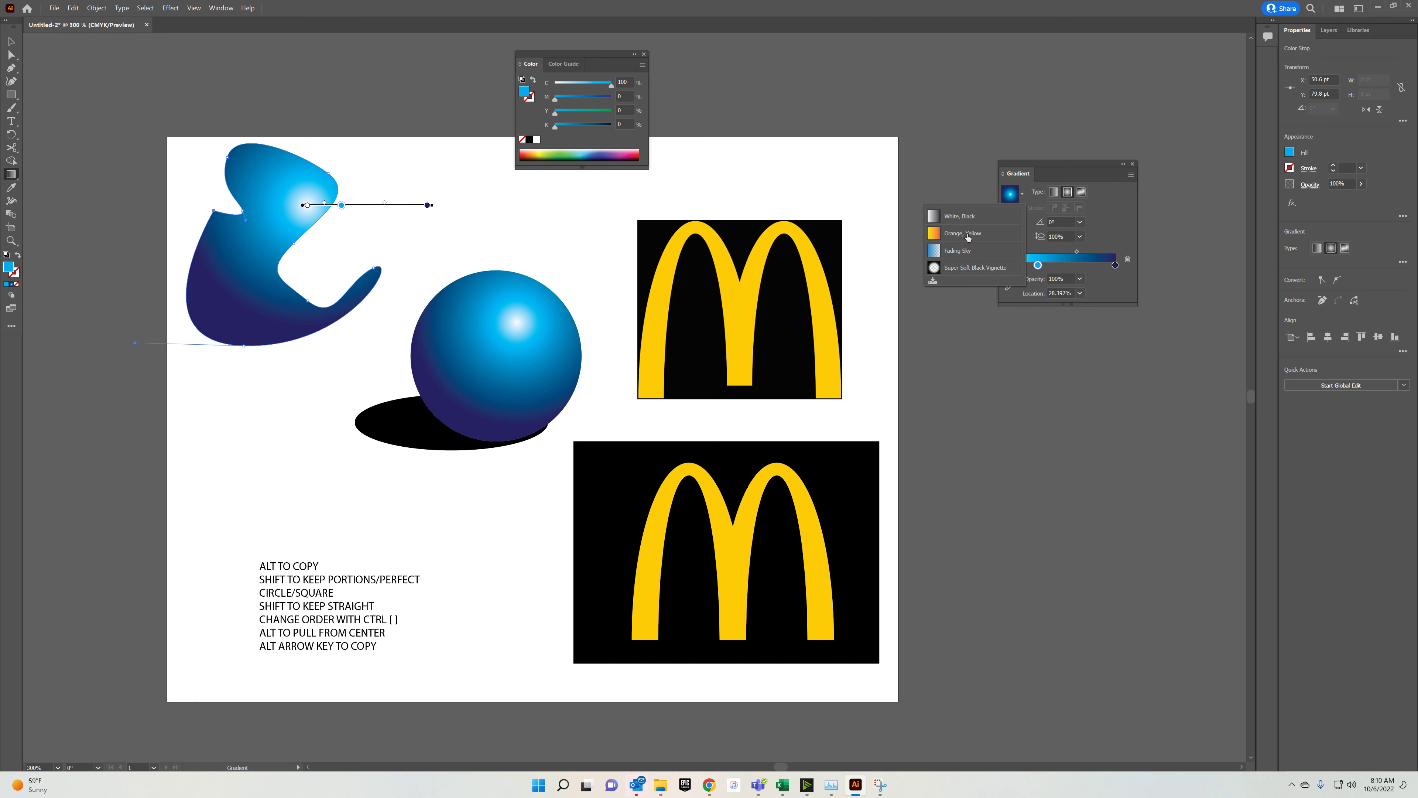
click(962, 233)
click(1025, 196)
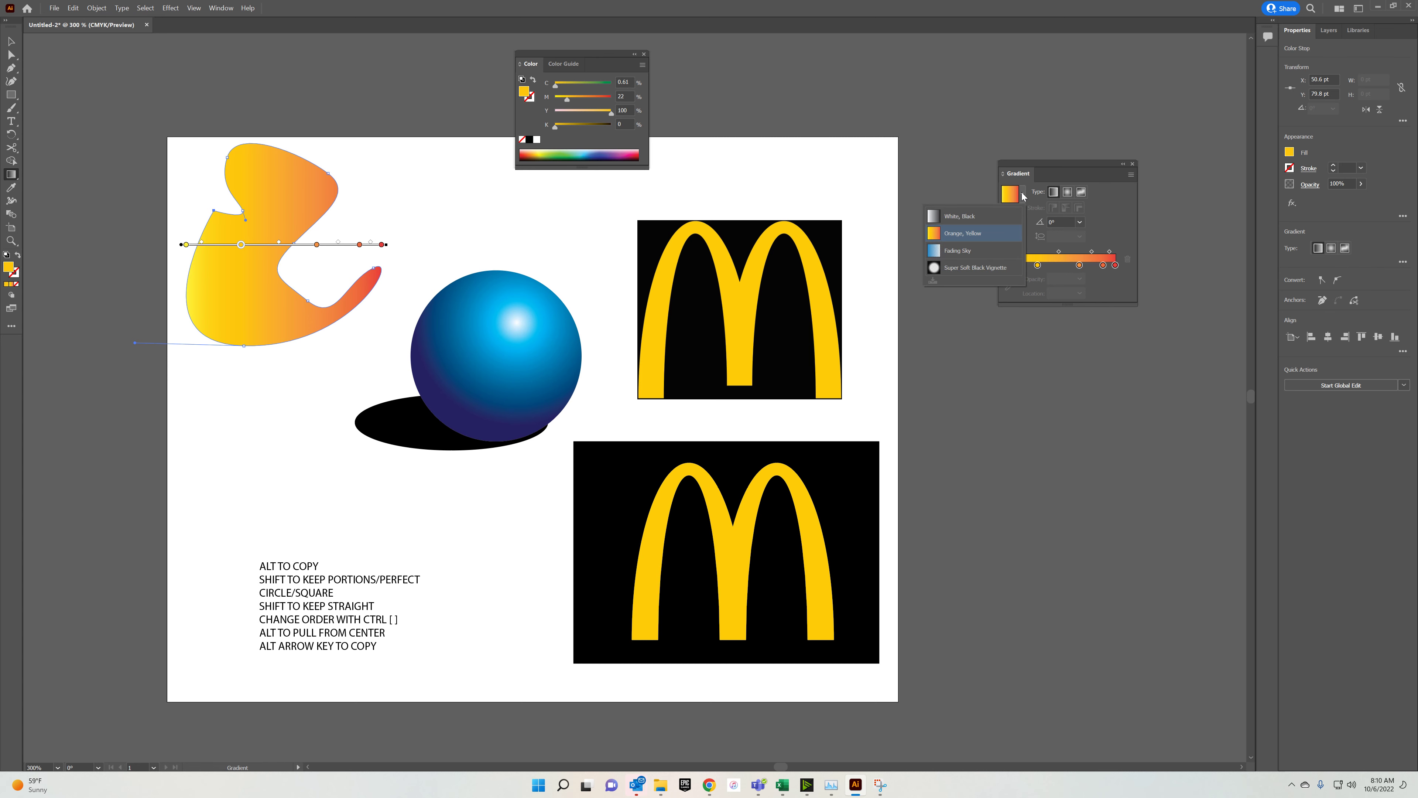
click(1046, 165)
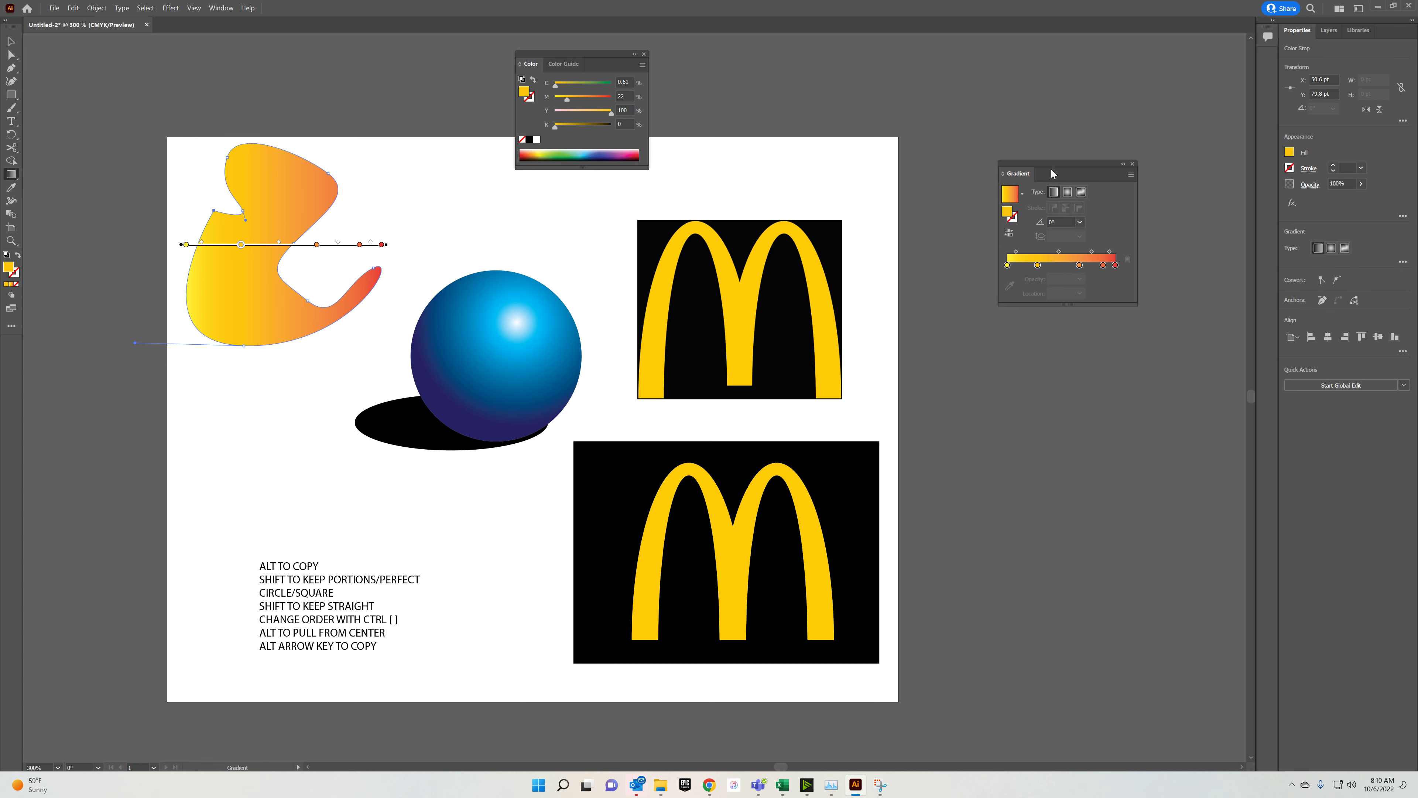
click(1289, 153)
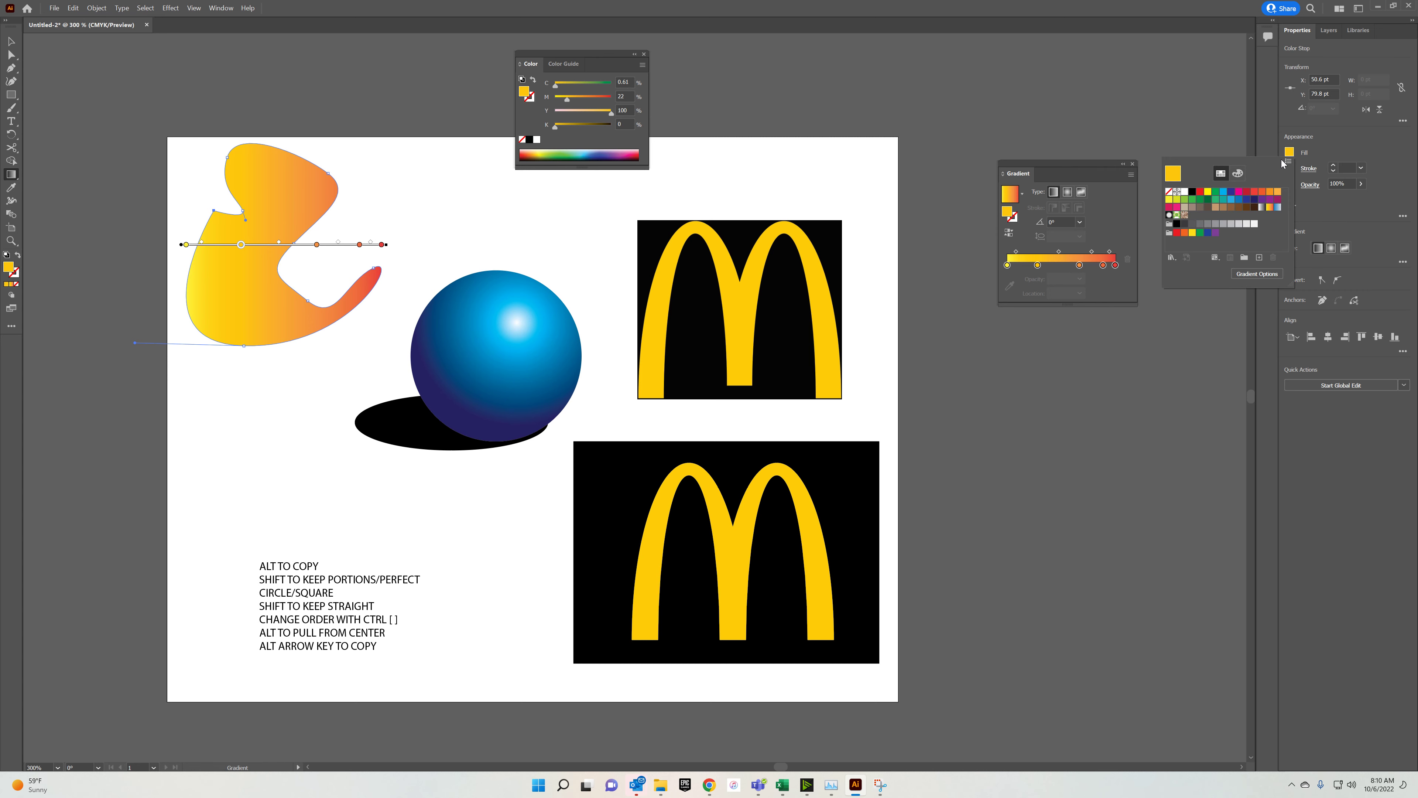
click(1355, 34)
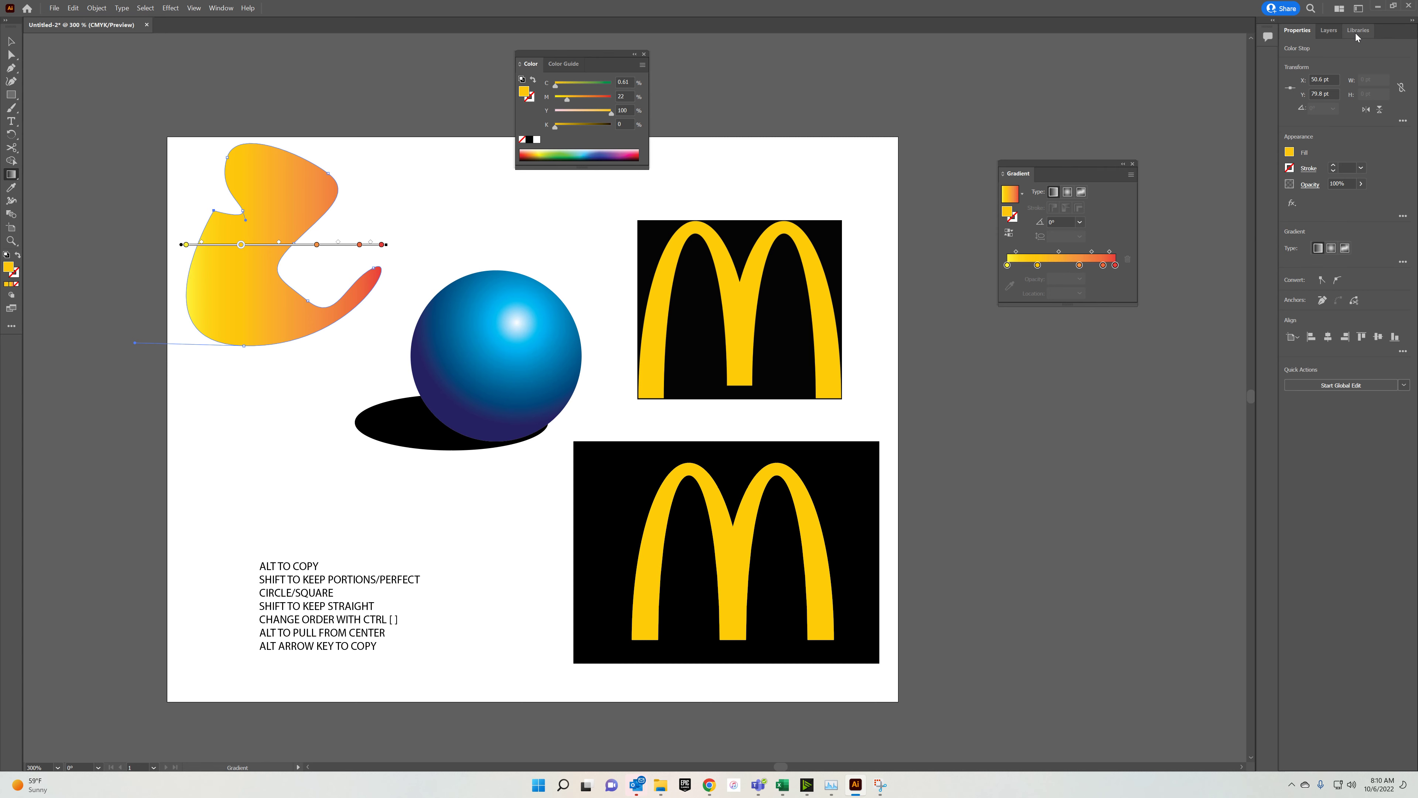
Try saved colour-theme swatches on the selected gradient stop, leaving it light yellow.
click(1354, 37)
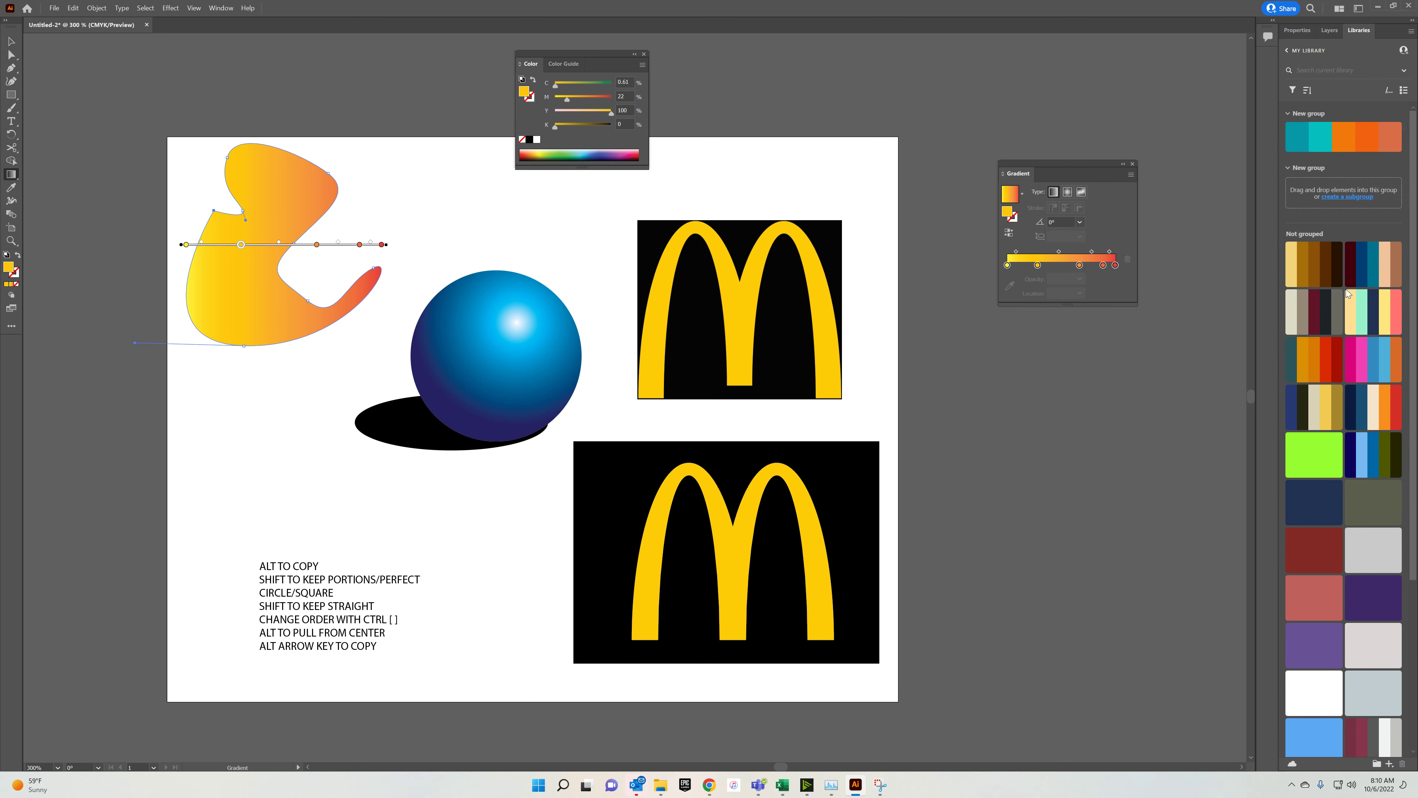
click(1307, 263)
click(1299, 264)
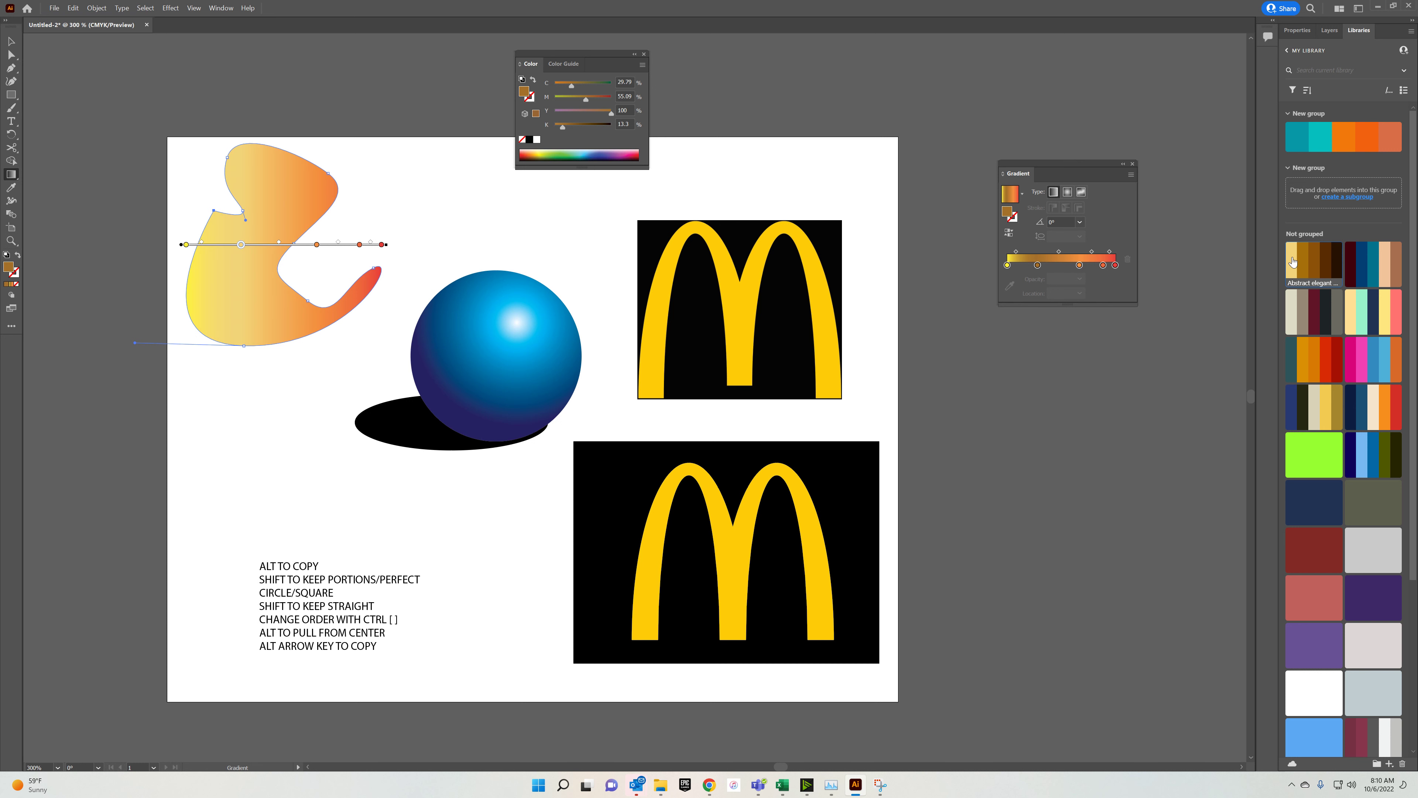
click(1298, 34)
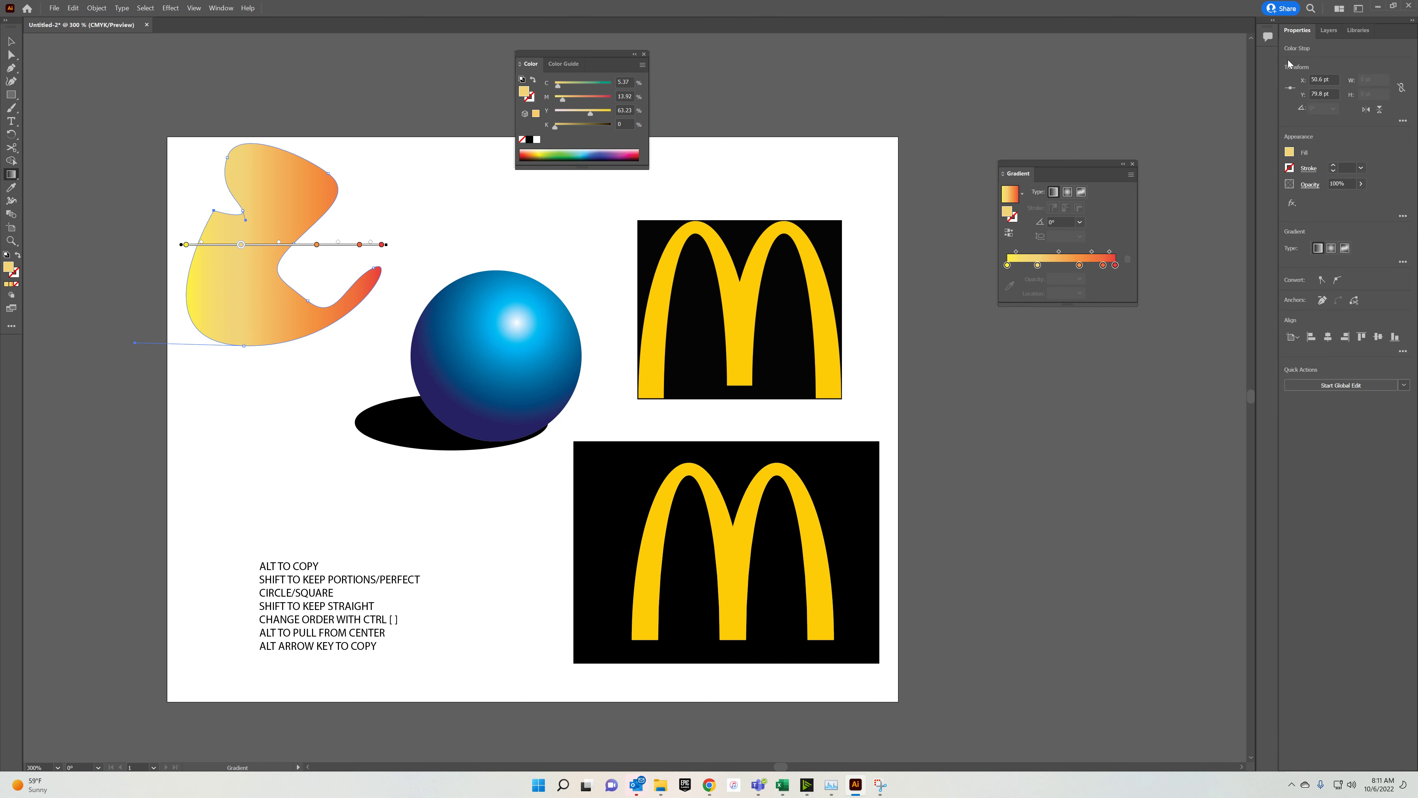
Set one gradient stop to orange, then turn the chosen stop blue from the Fill swatches.
click(1289, 152)
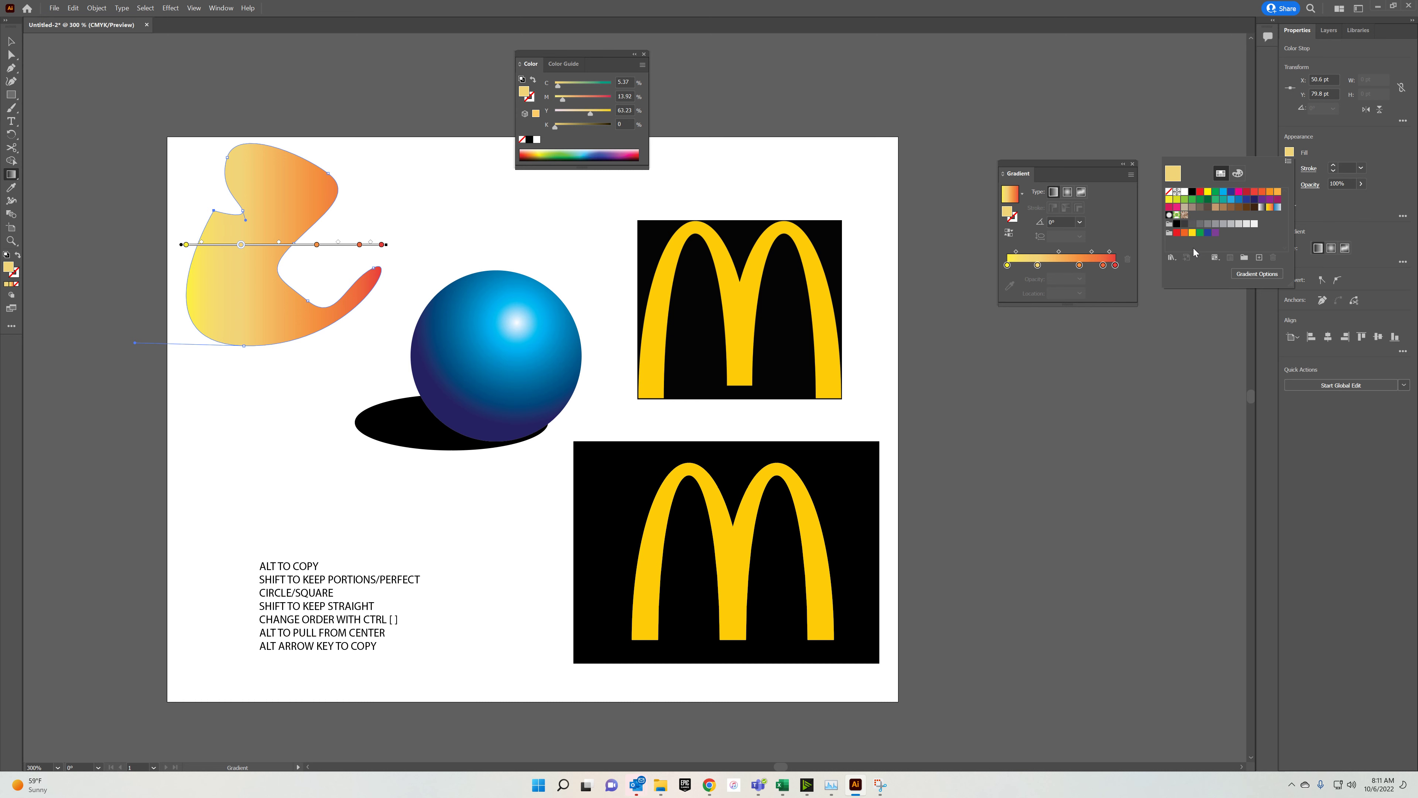
click(1186, 233)
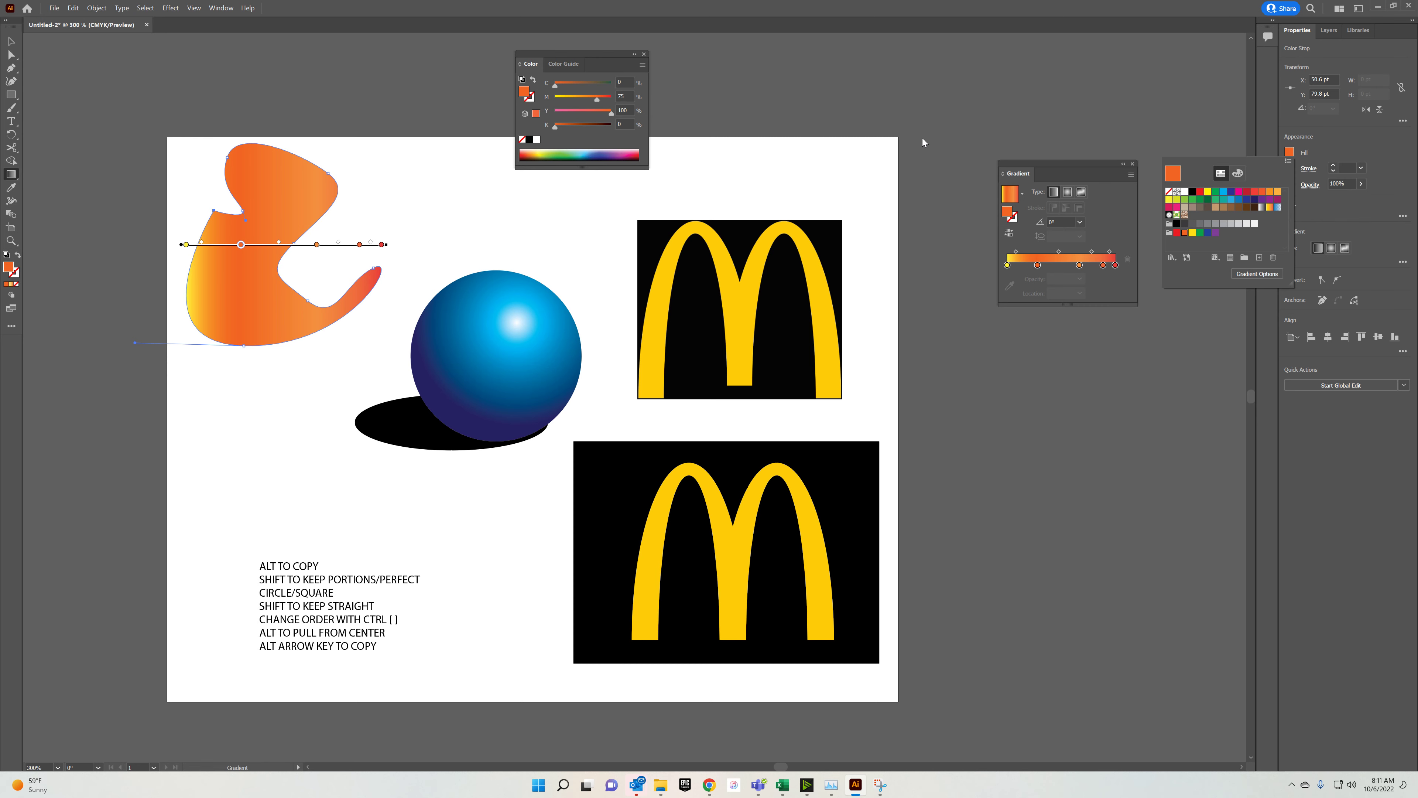
click(1012, 198)
click(1022, 193)
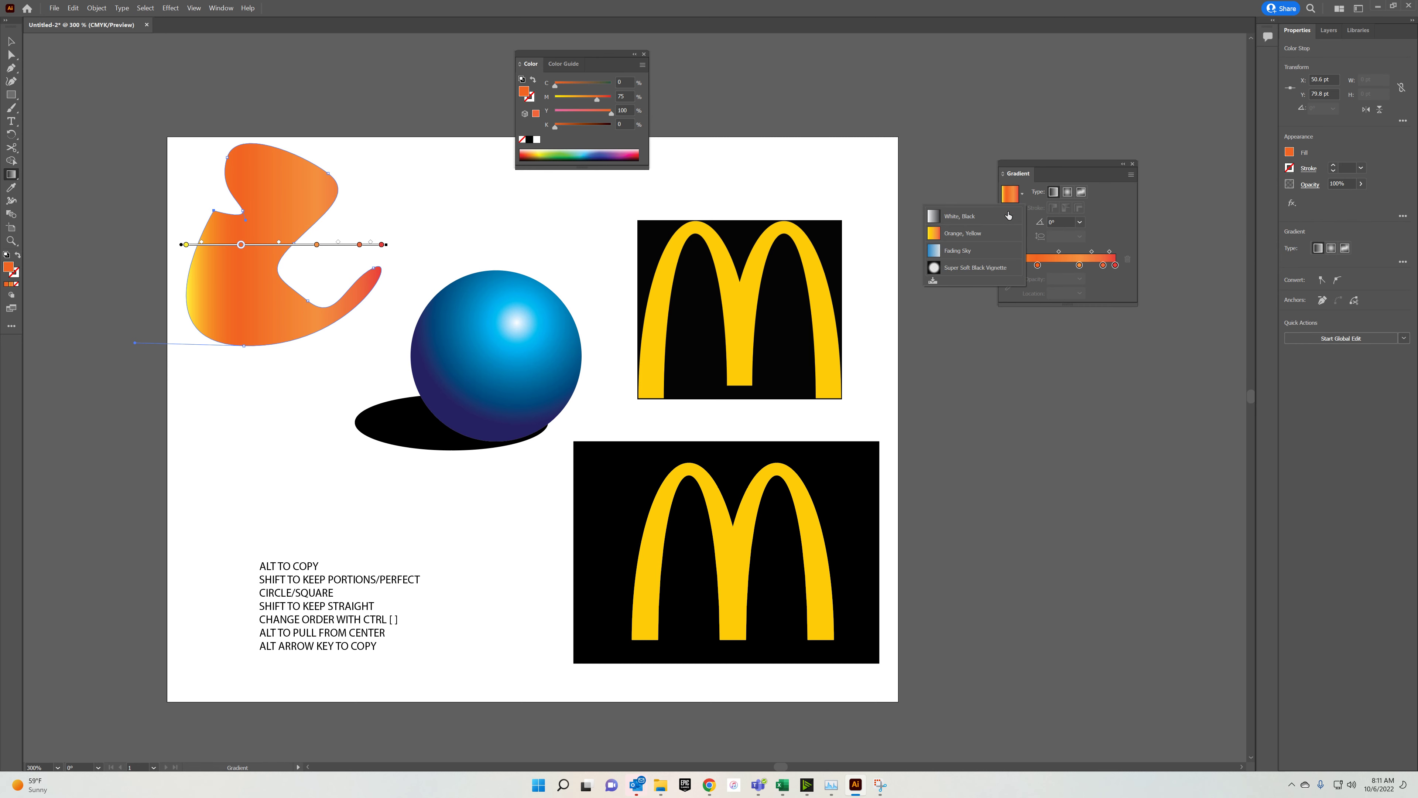
click(1044, 171)
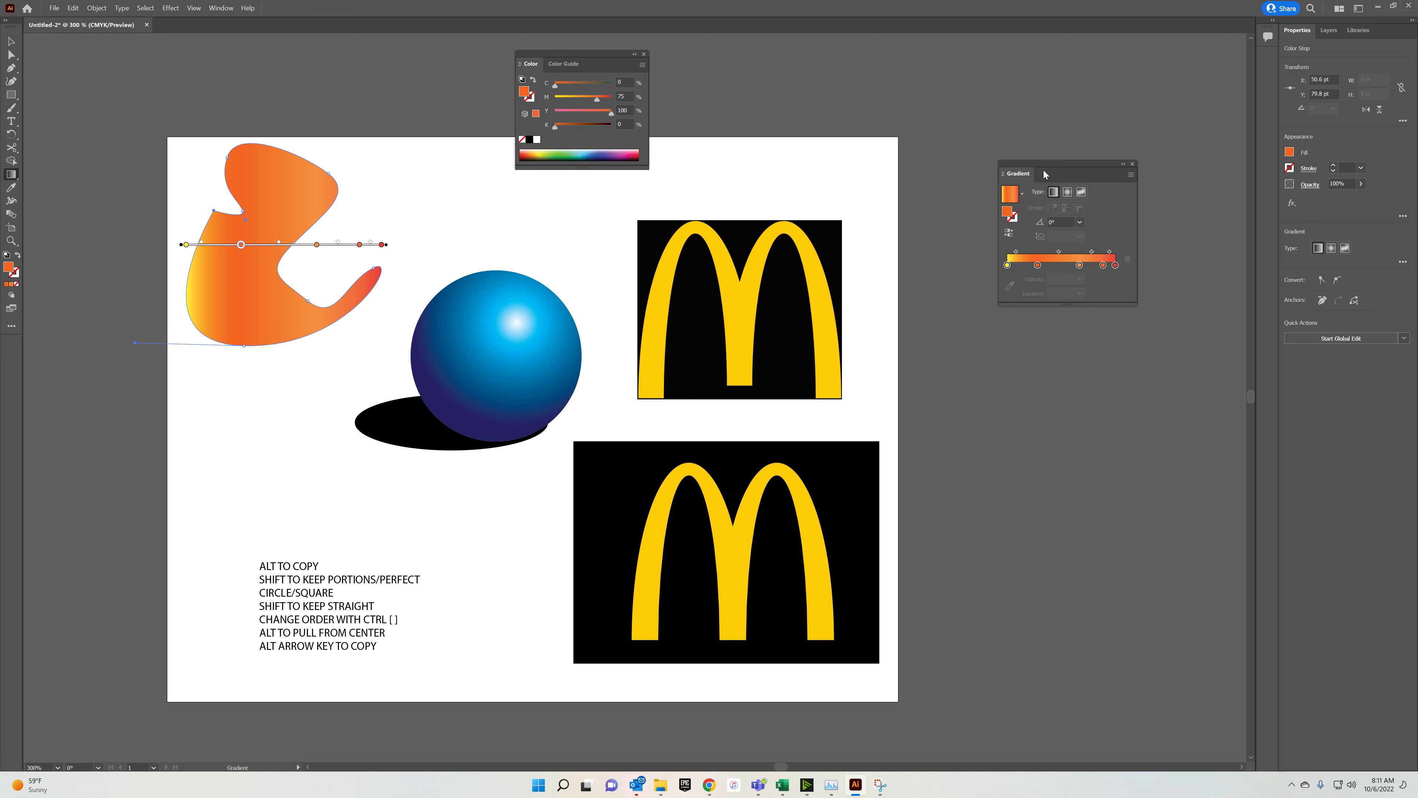
click(1290, 152)
click(1239, 200)
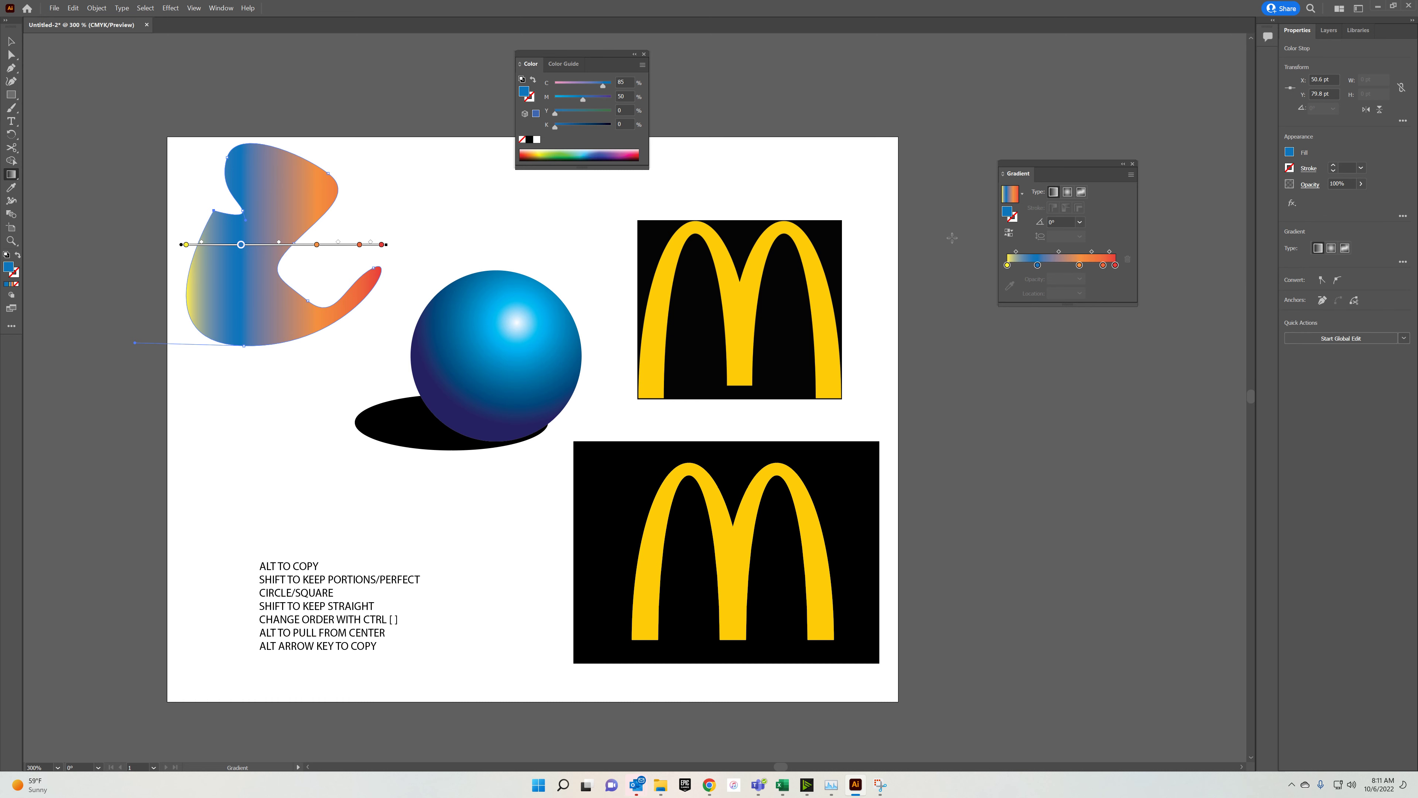
Fill the blob solid CMYK Red and open the Gradients > Metals swatch library.
click(11, 41)
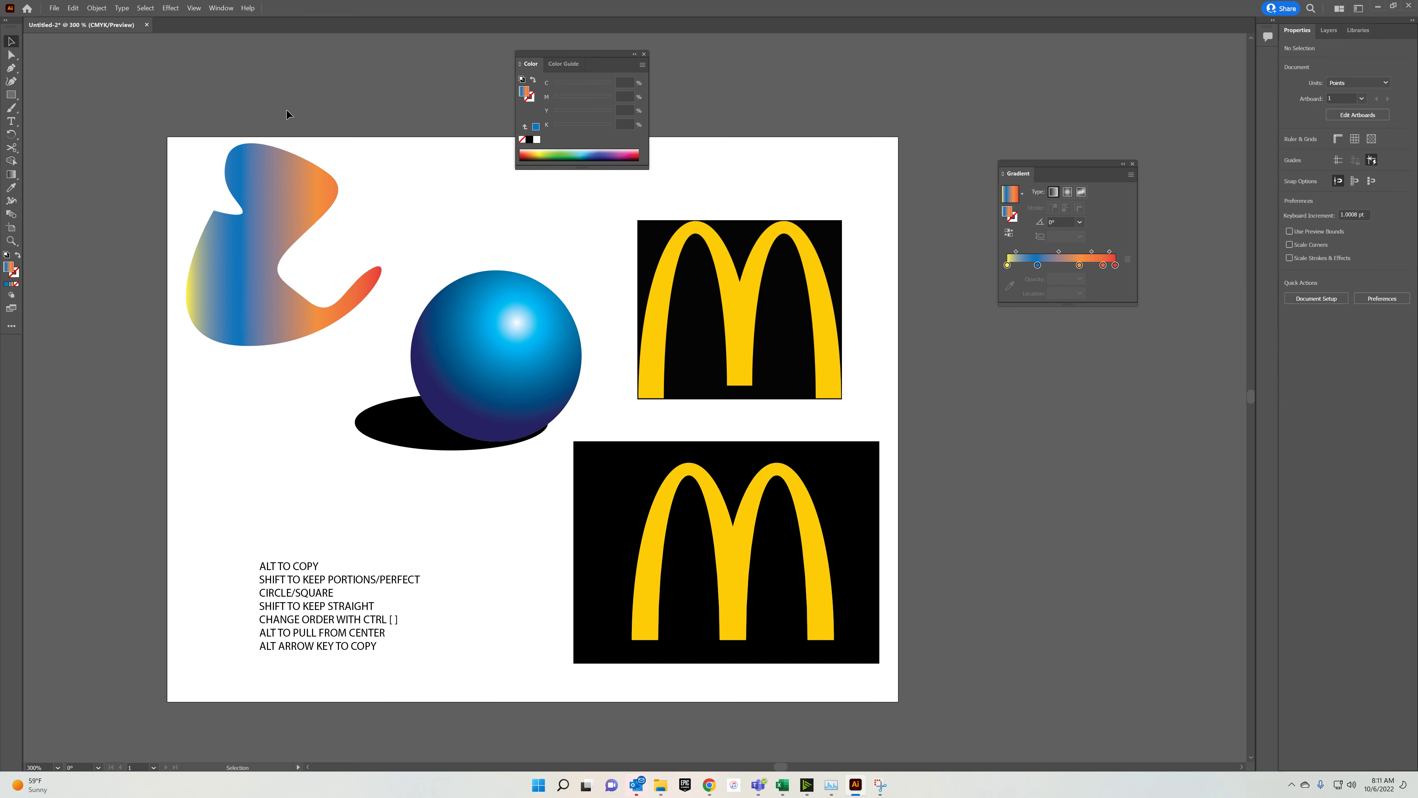
click(1293, 152)
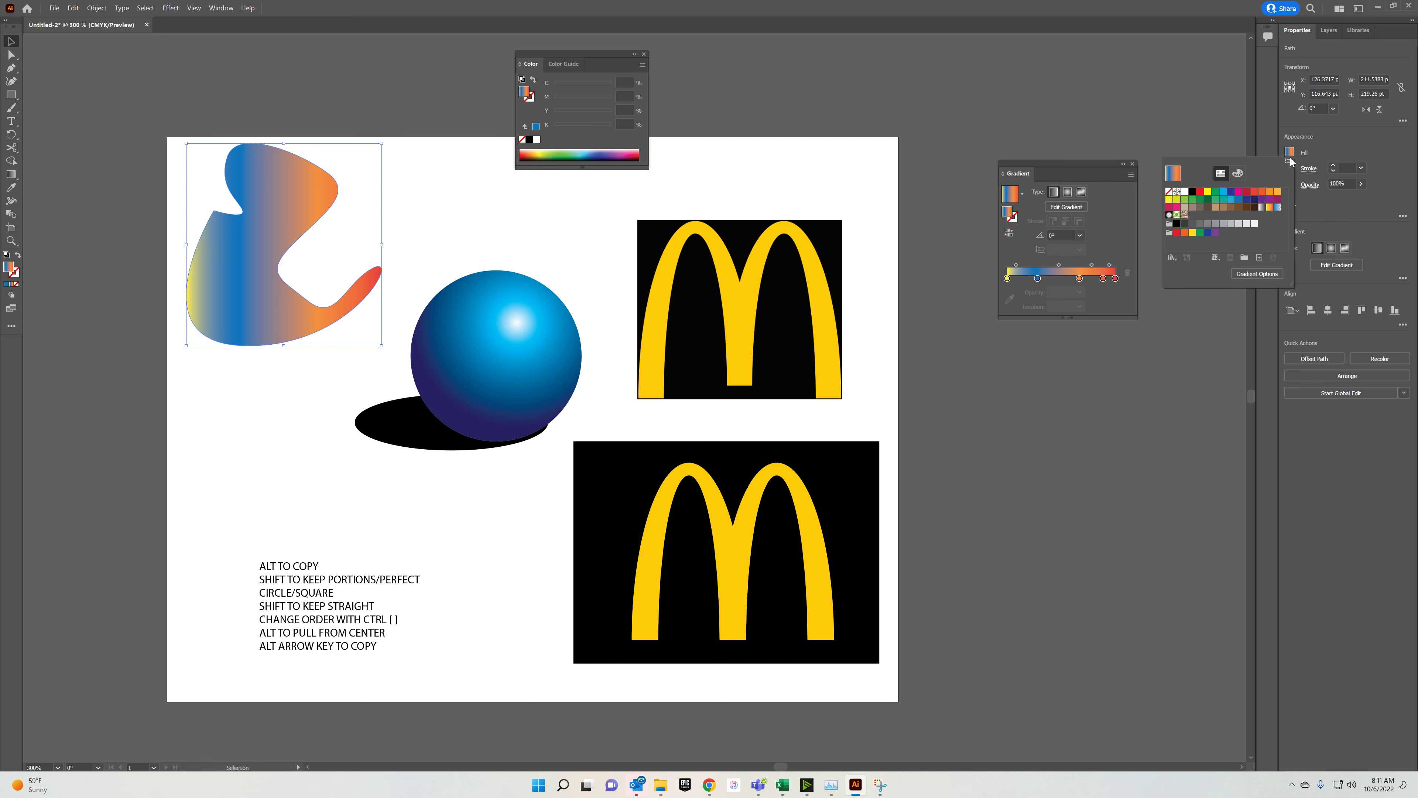
click(1201, 192)
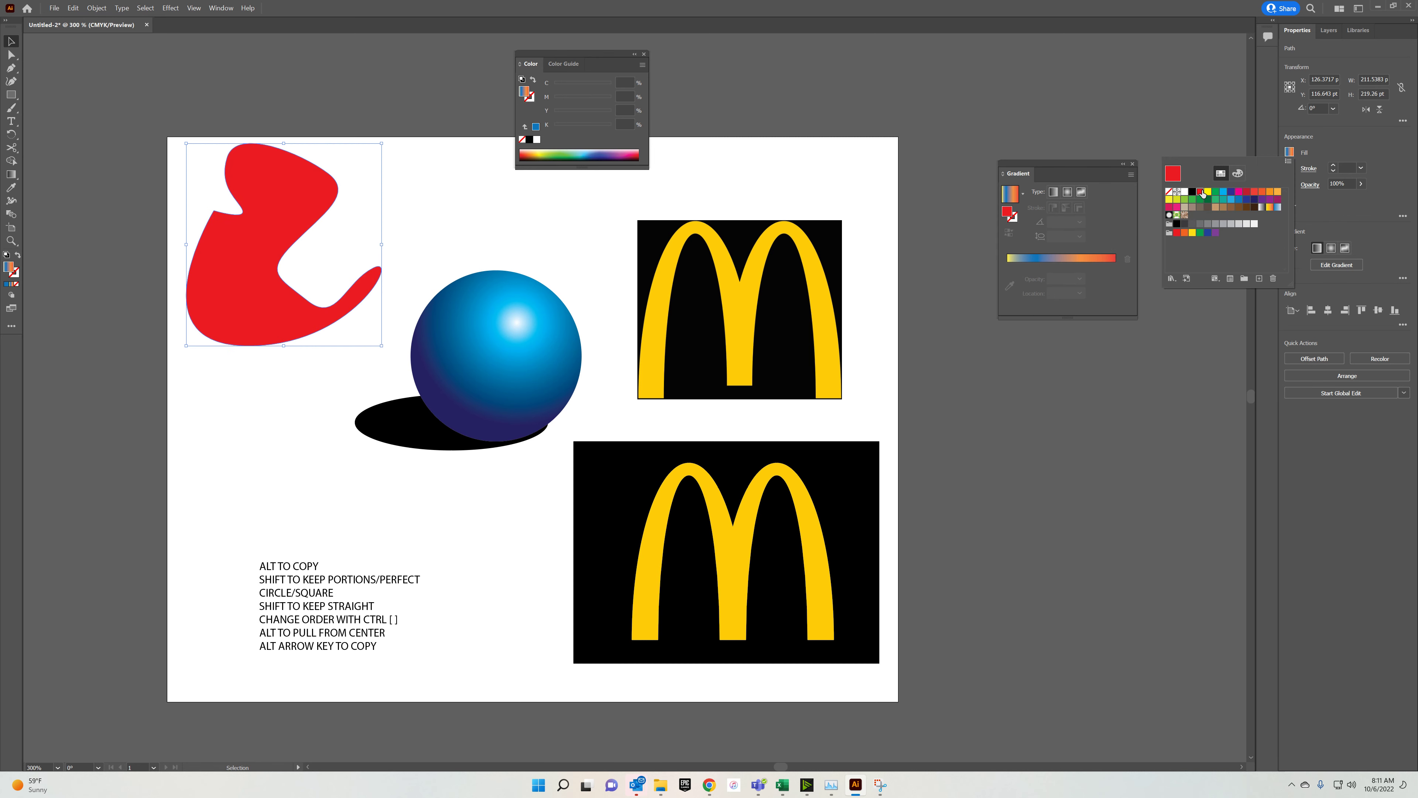
click(1172, 278)
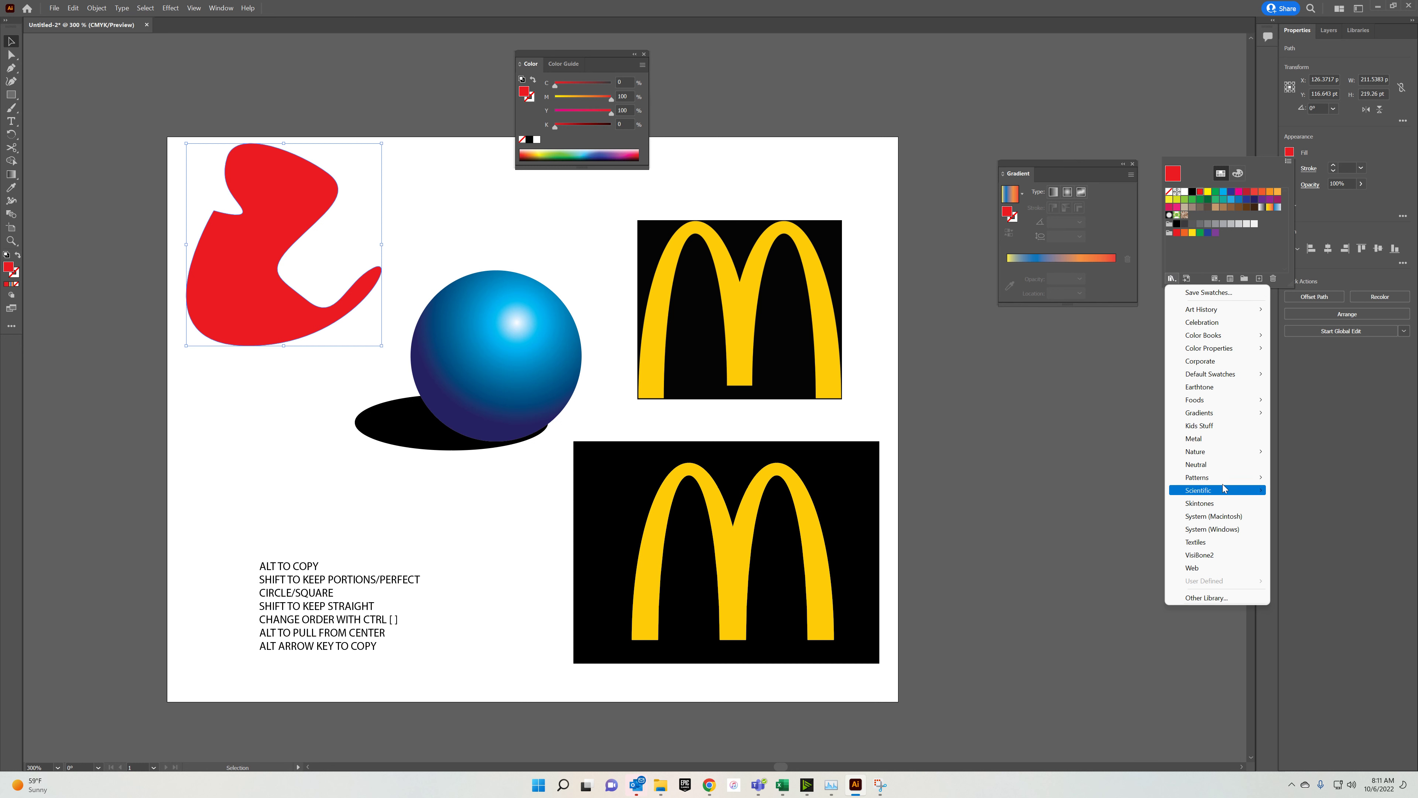
mouse_move(1222, 488)
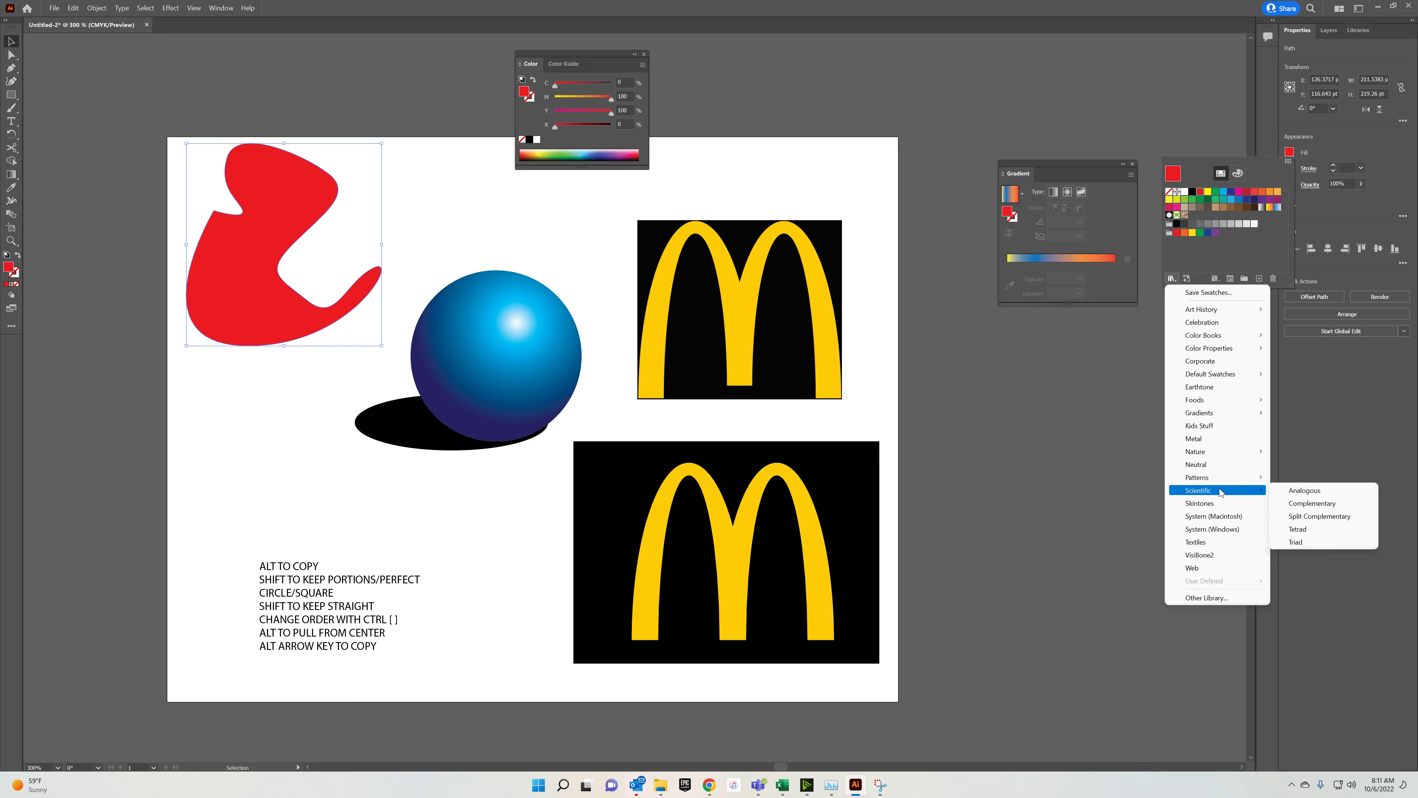
mouse_move(1215, 417)
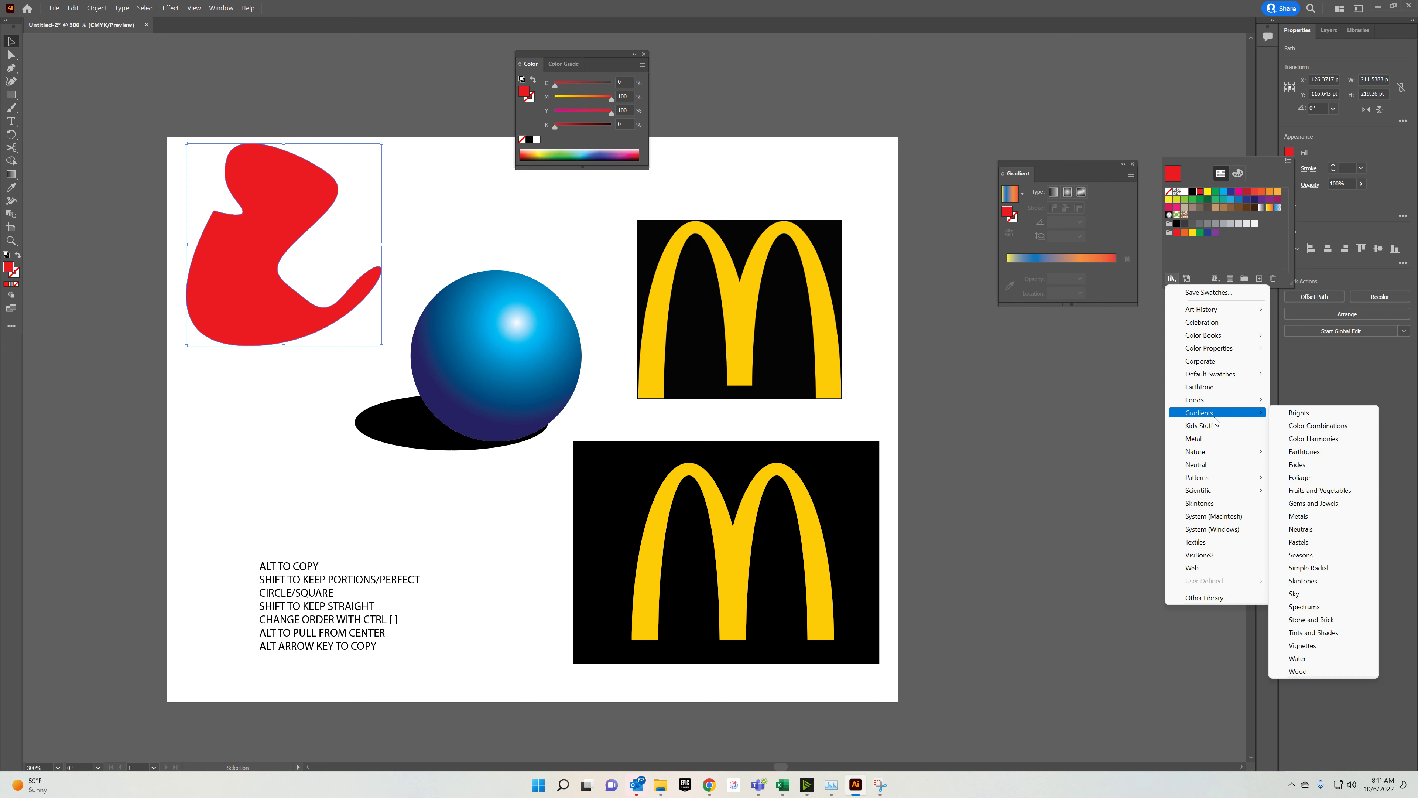
click(1336, 519)
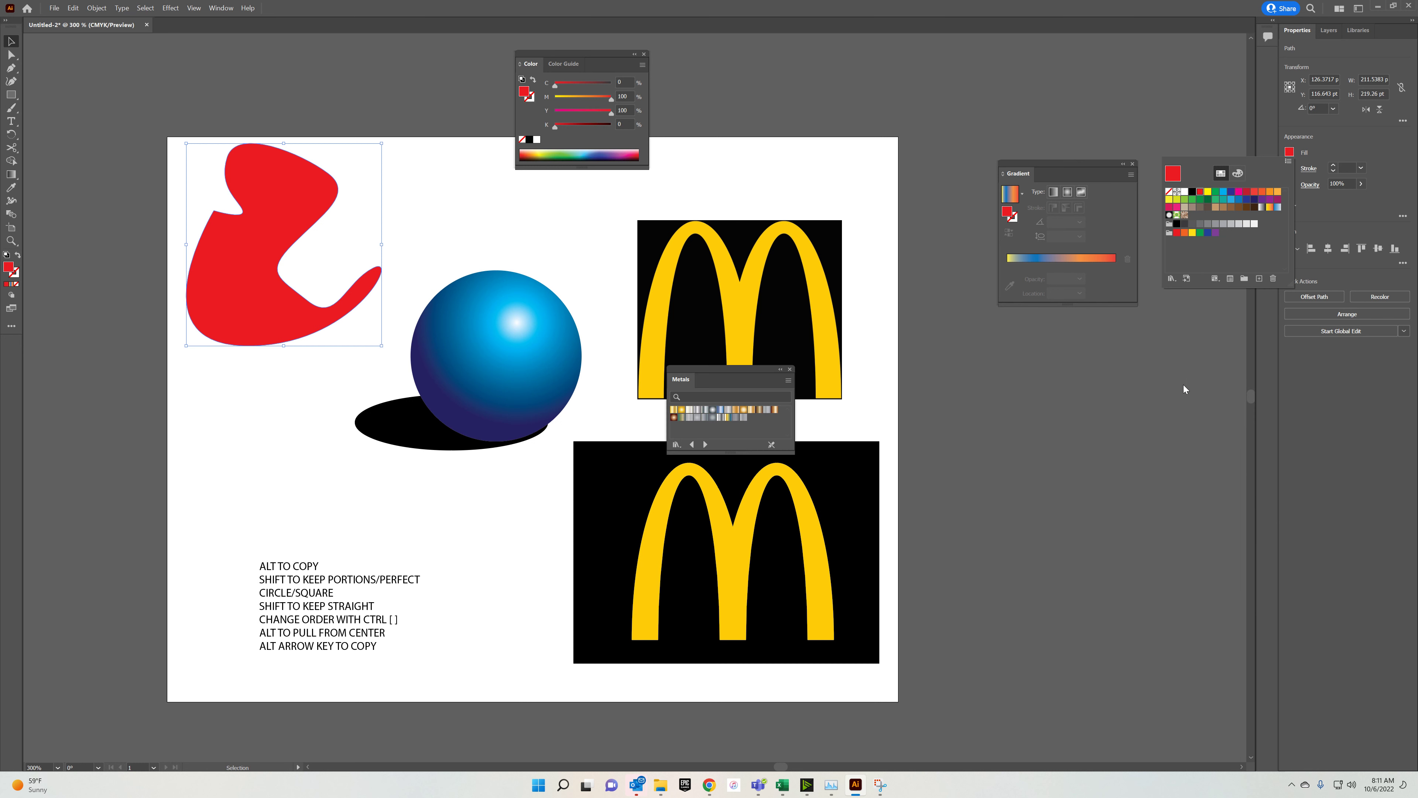
click(741, 414)
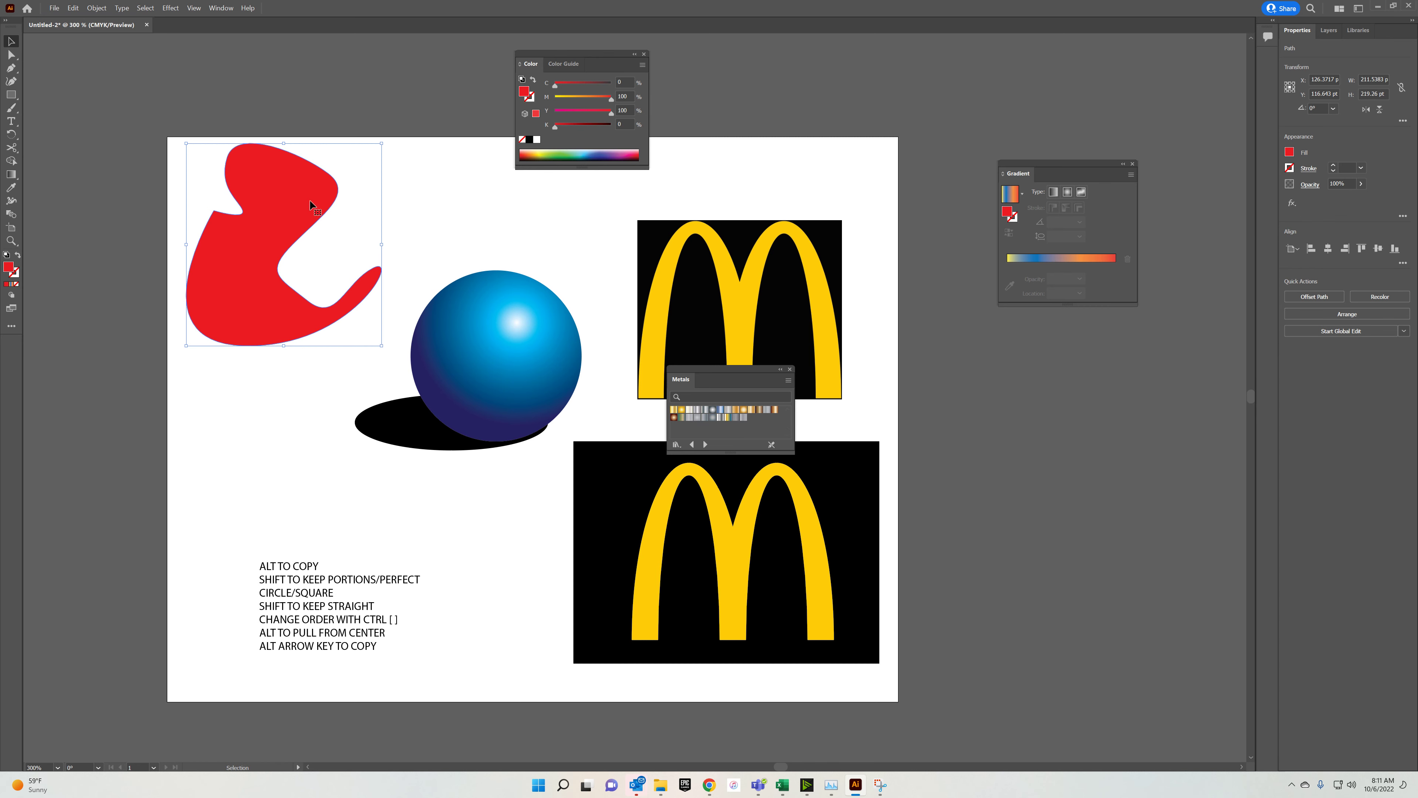
Try several Metals gradients on the blob, ending with the cream-gold-yellow-blue metal.
click(743, 410)
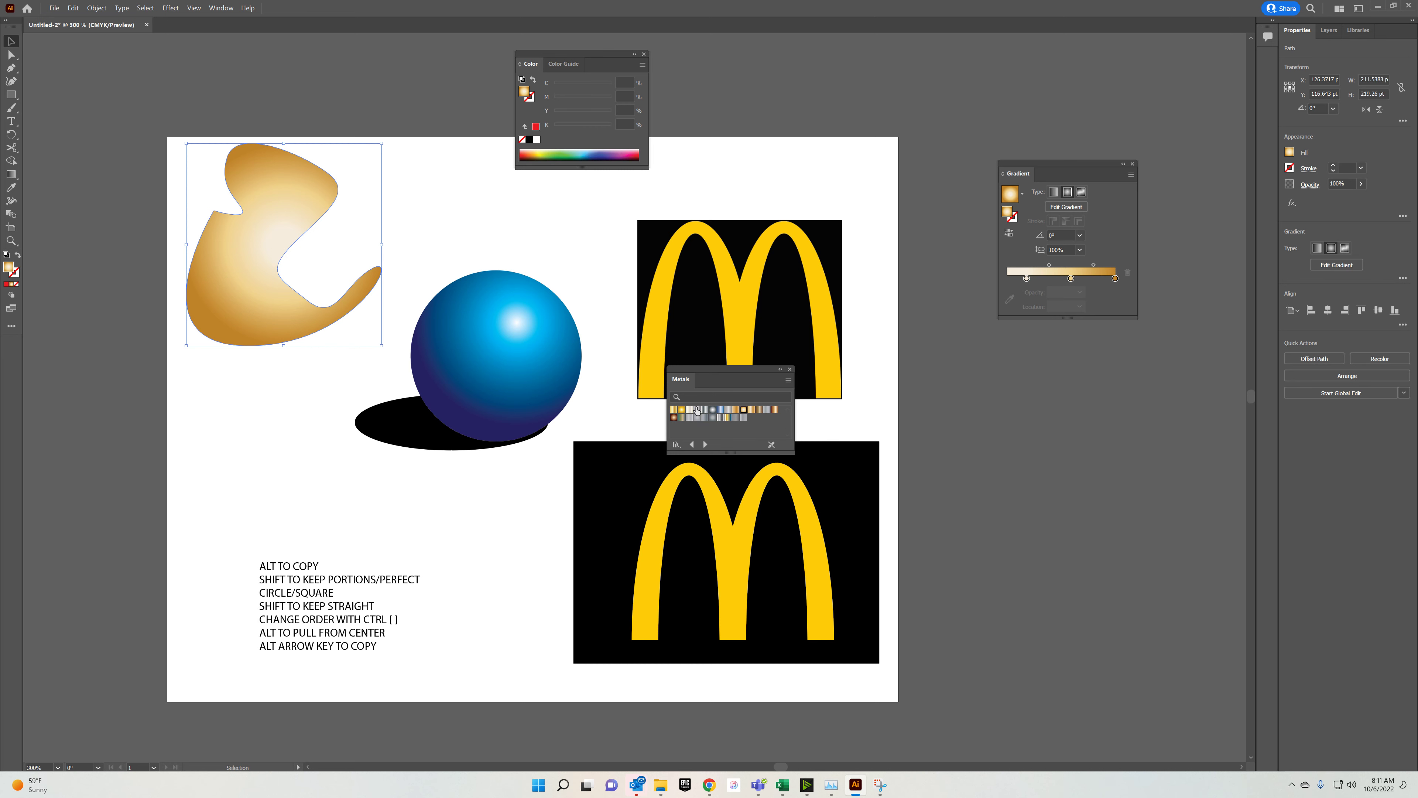
click(681, 411)
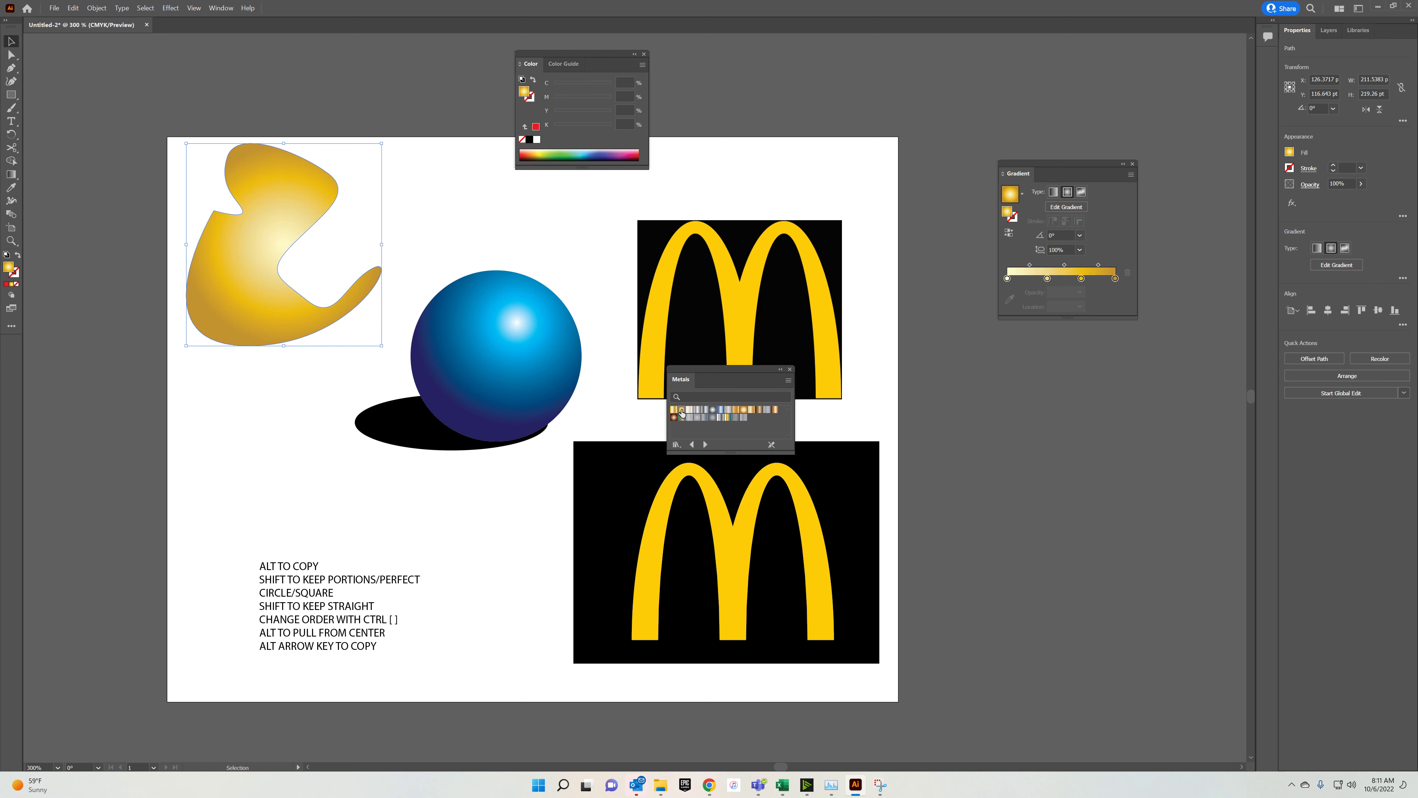
click(674, 411)
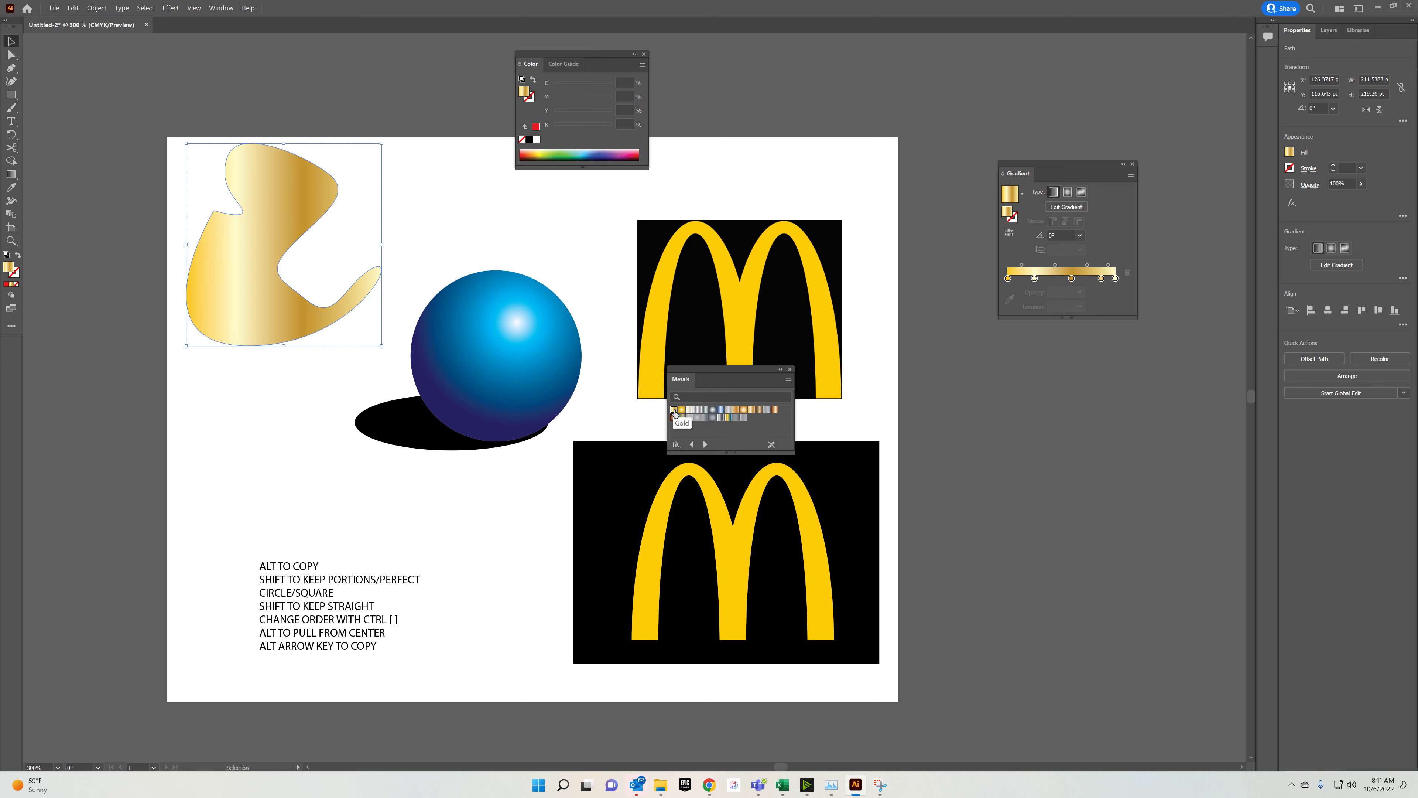
click(713, 412)
click(714, 418)
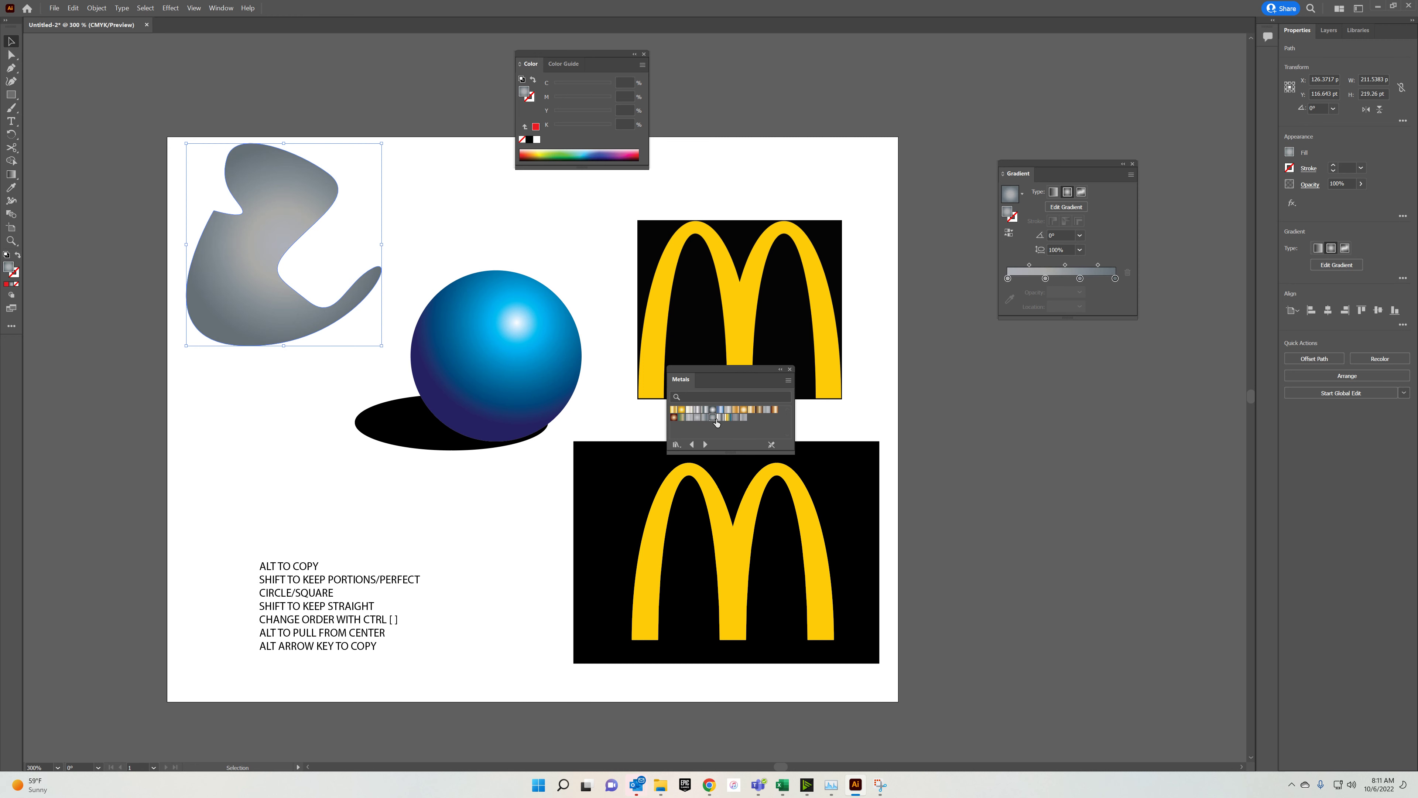
click(734, 418)
click(741, 417)
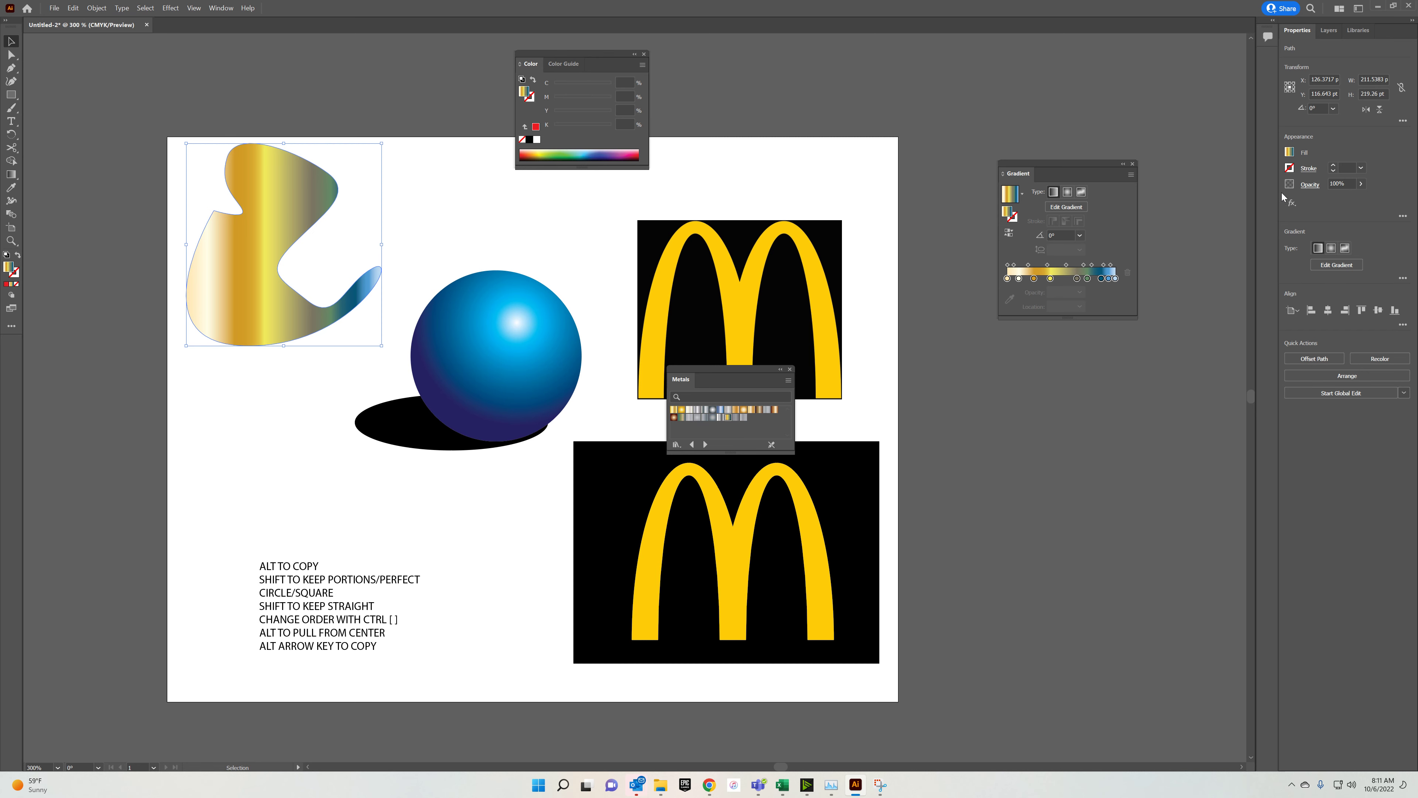
click(1290, 152)
click(1171, 257)
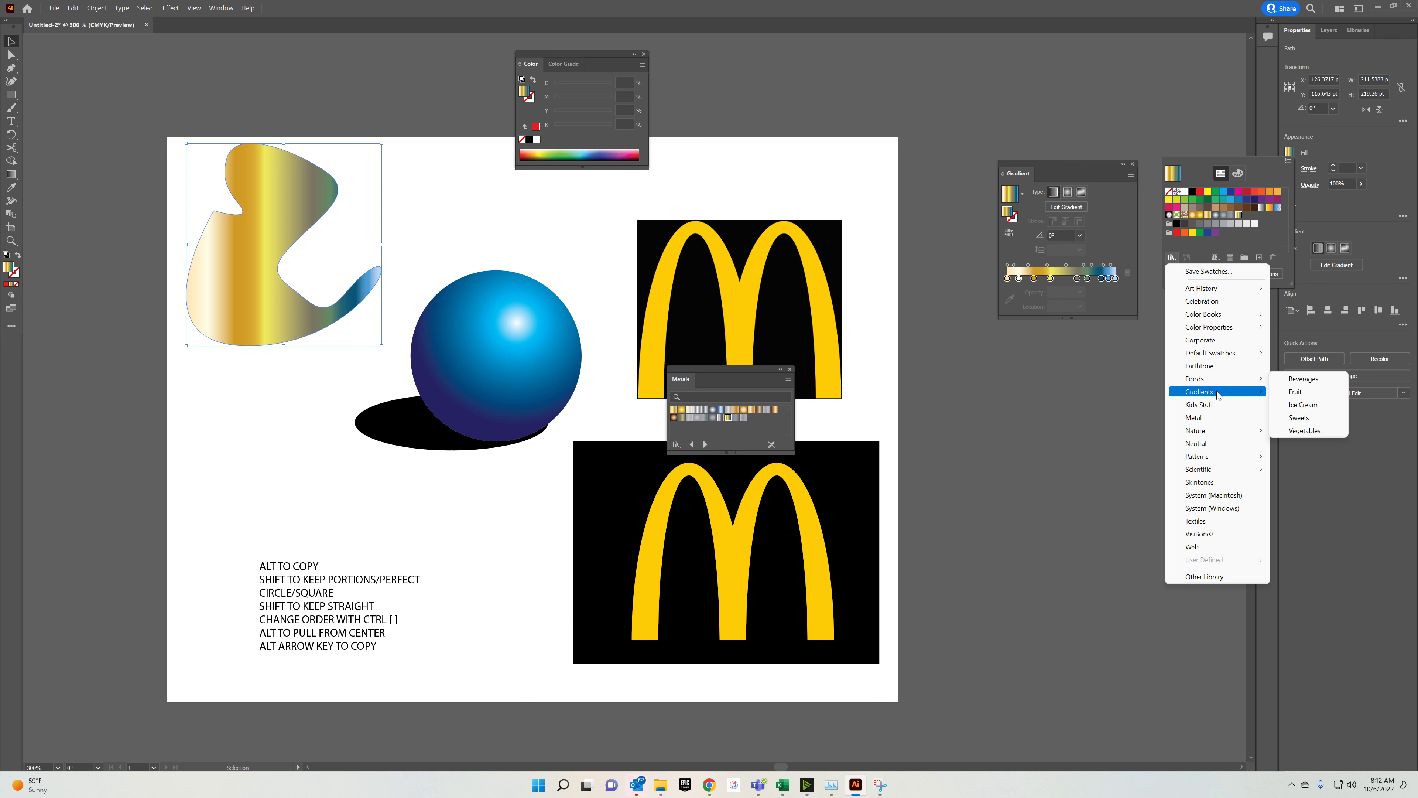
Fill the blob with salmon pink from the Foods > Ice Cream swatch library.
mouse_move(1197, 382)
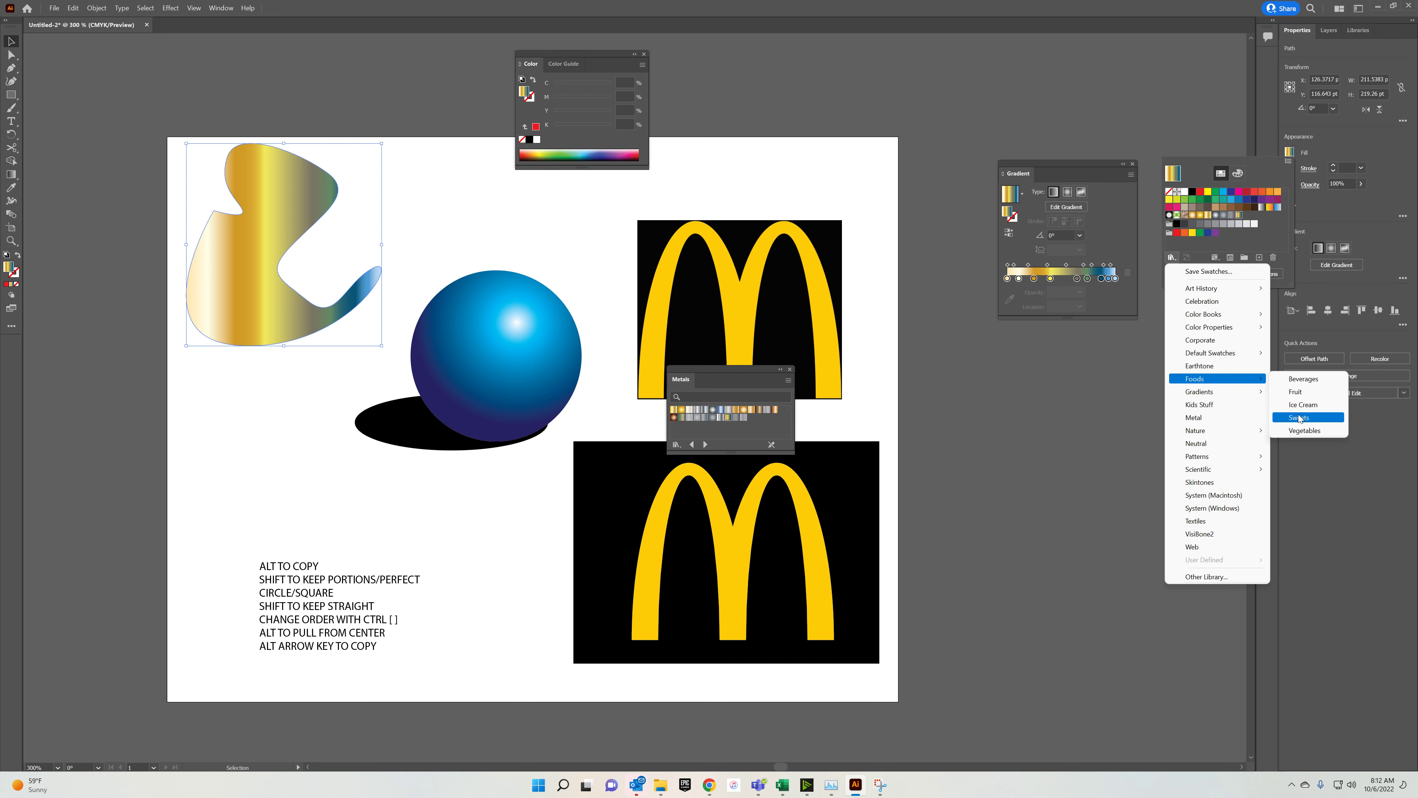
click(1301, 407)
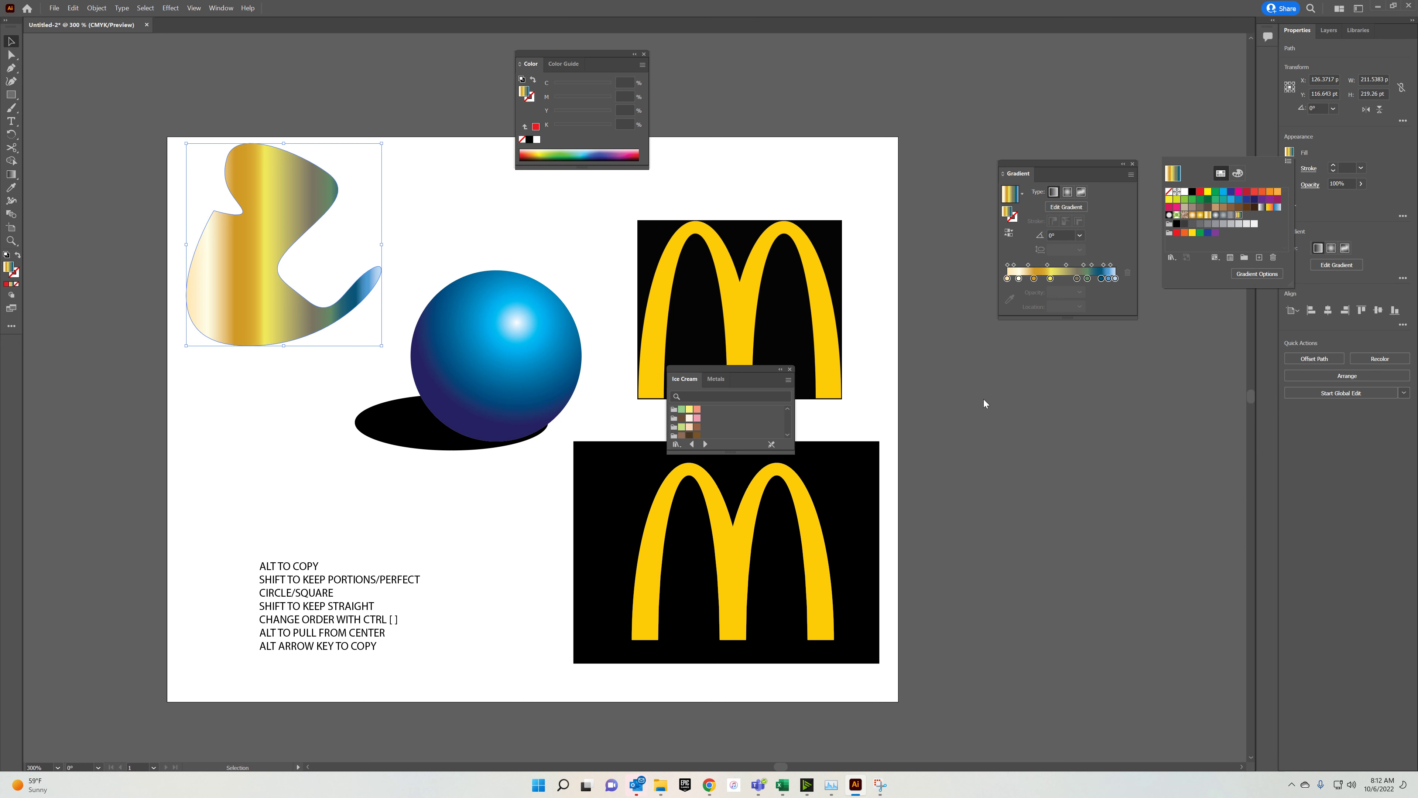
click(695, 412)
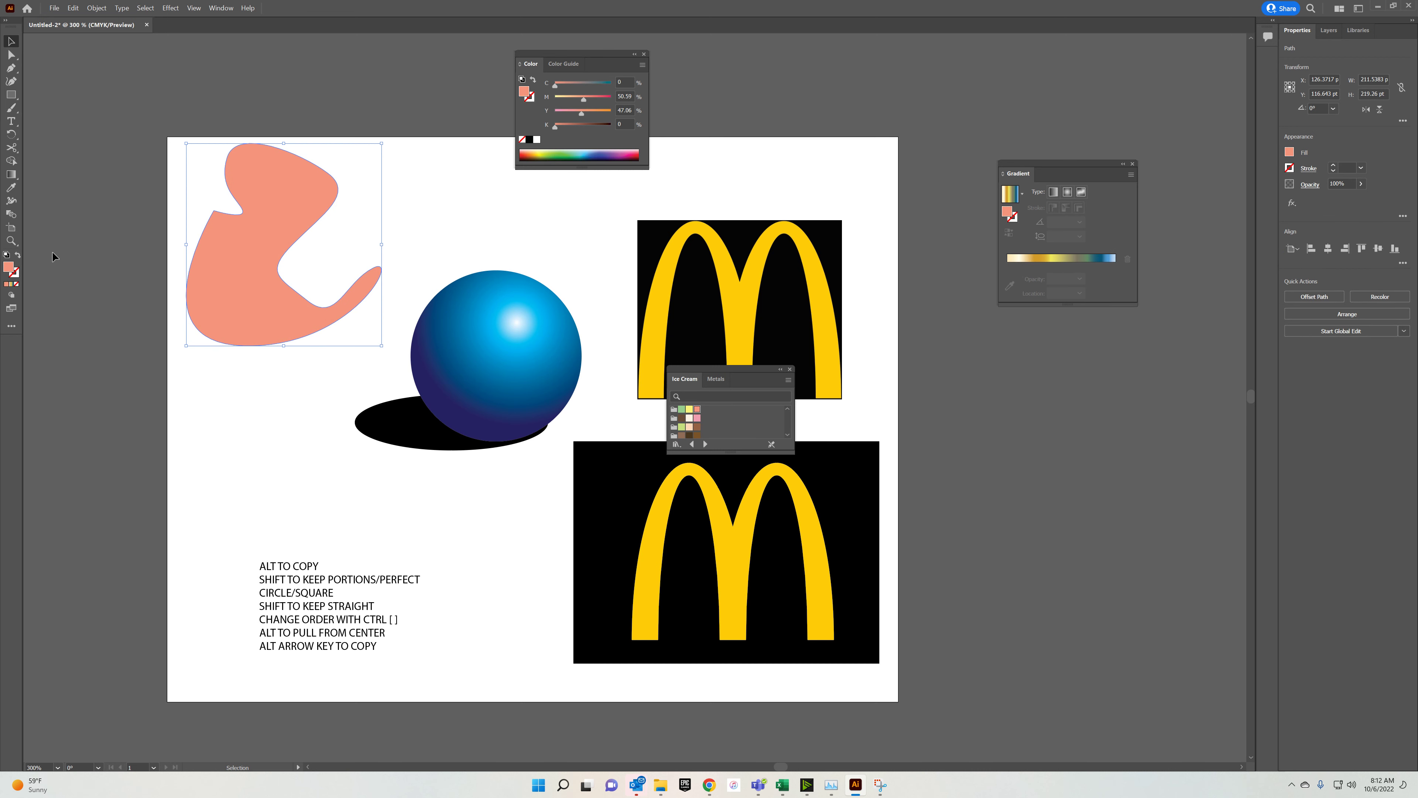
Give the blob a green Ice Cream outline at 9 pt stroke weight, then deselect.
click(14, 275)
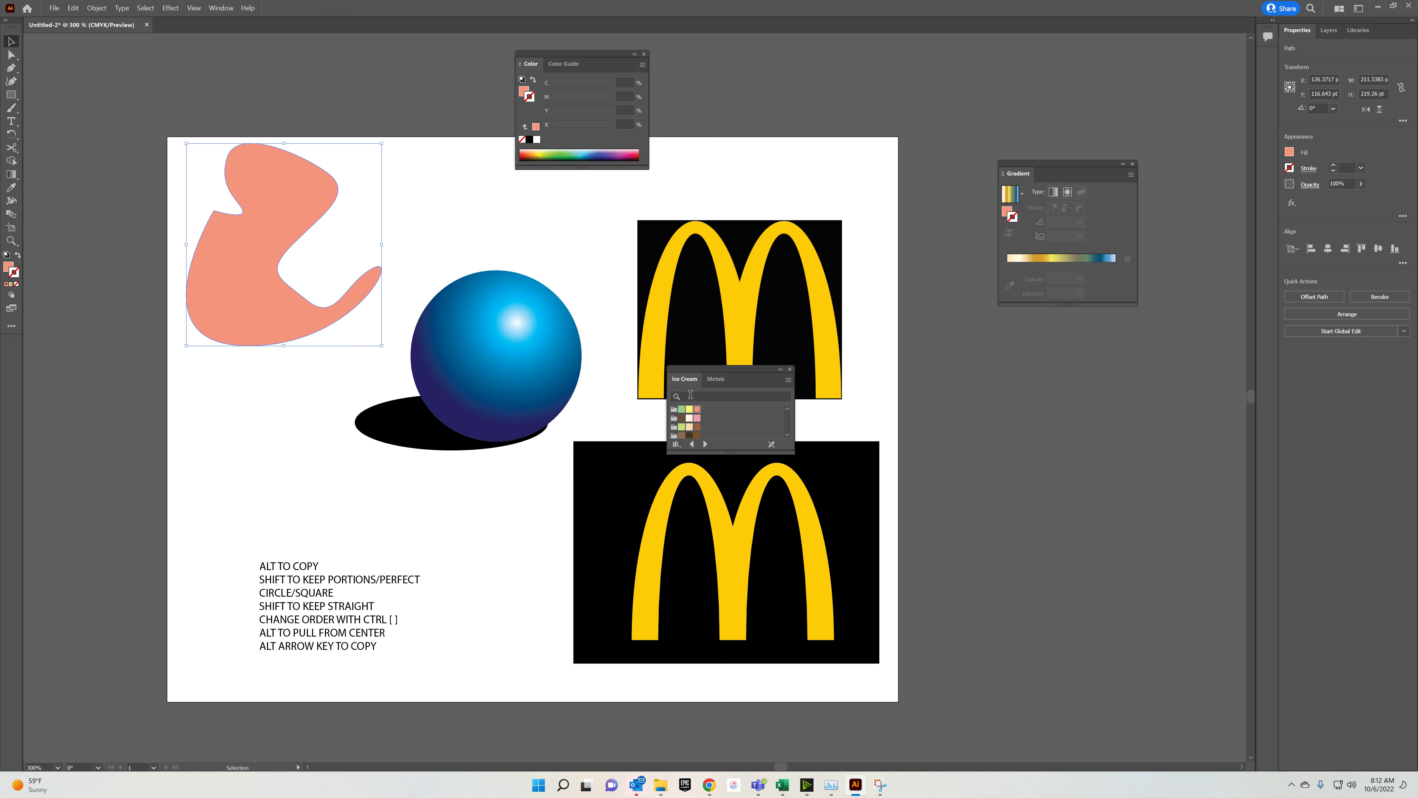
click(690, 409)
click(684, 409)
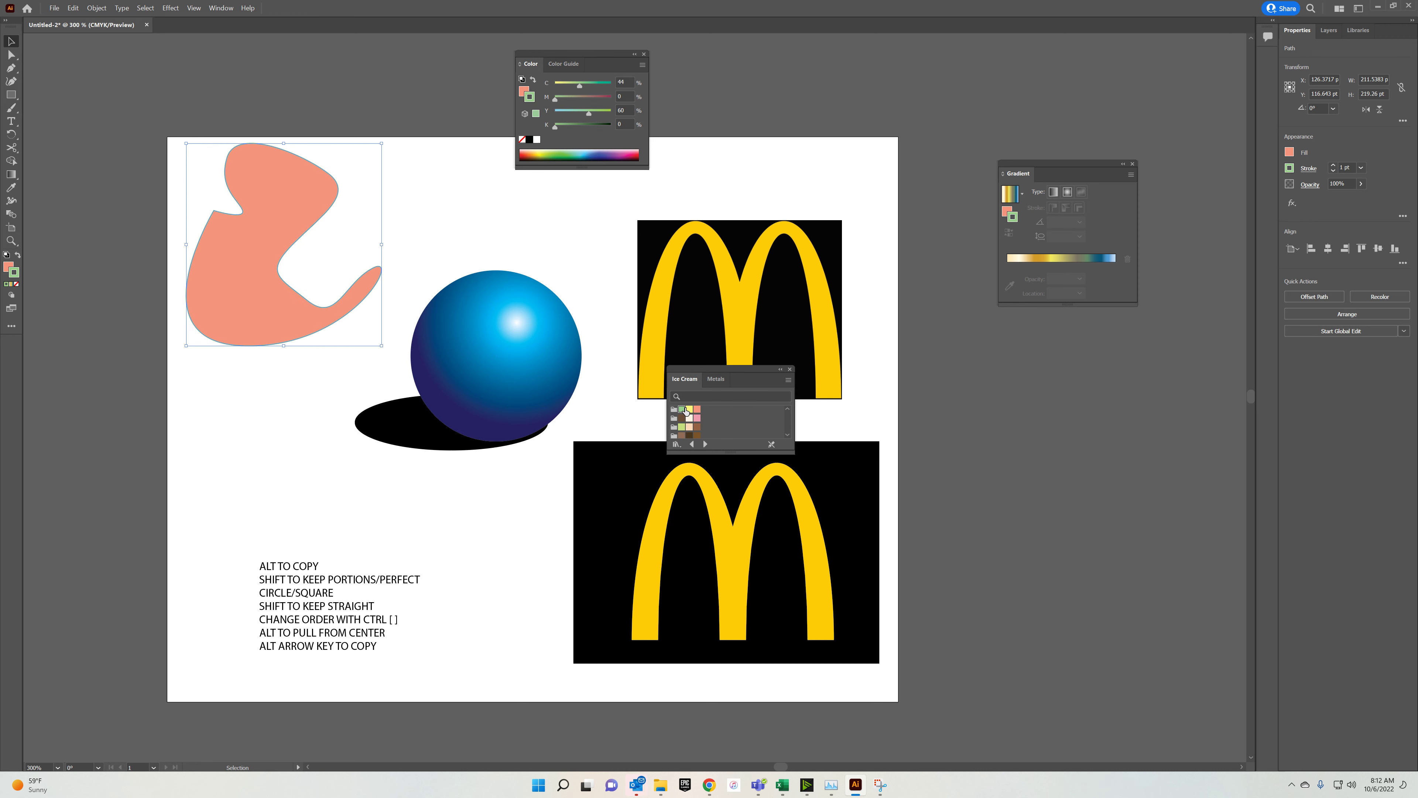
click(1333, 164)
click(1333, 165)
click(1333, 165)
click(1334, 164)
click(1333, 164)
click(1333, 165)
click(1334, 165)
click(1334, 165)
click(480, 187)
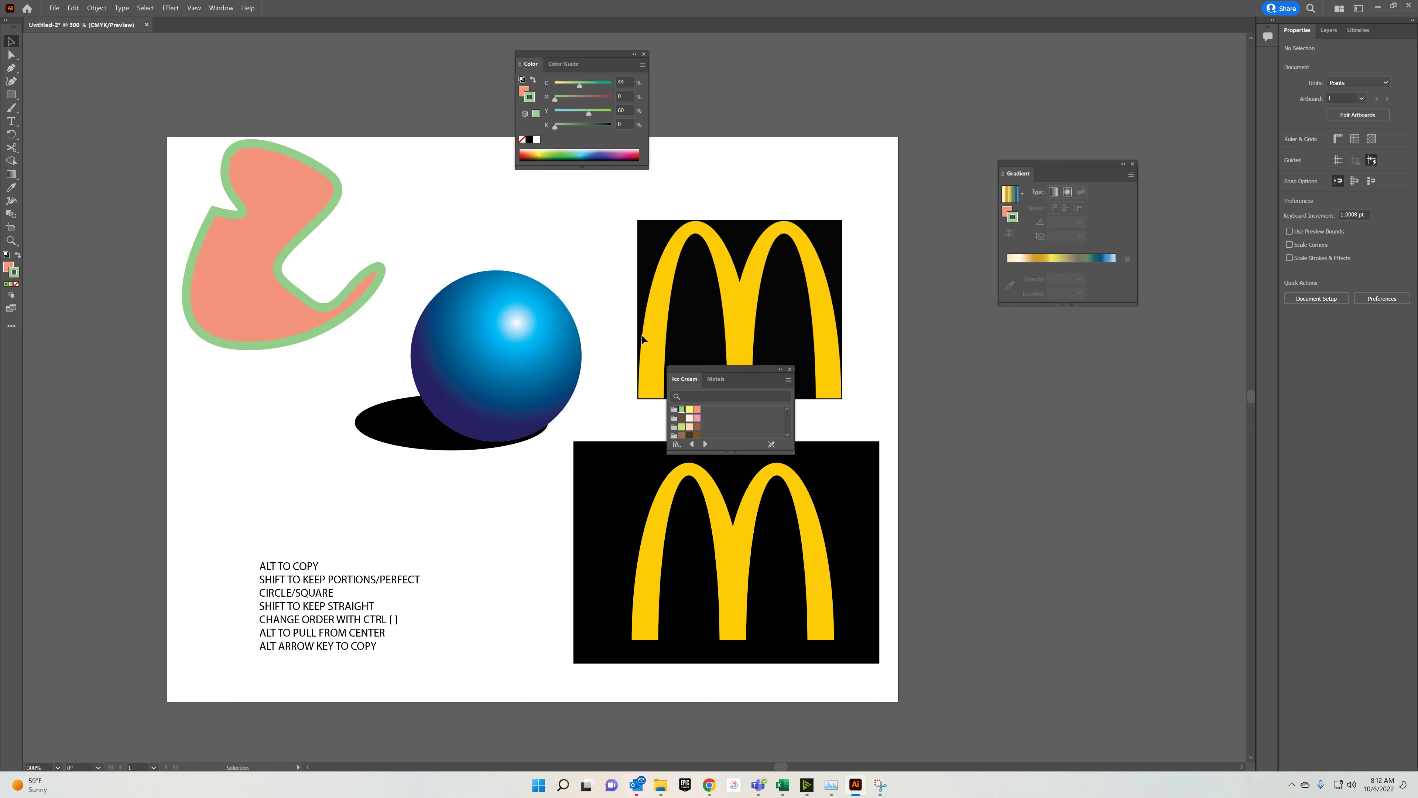
scroll(731, 287, up, 10)
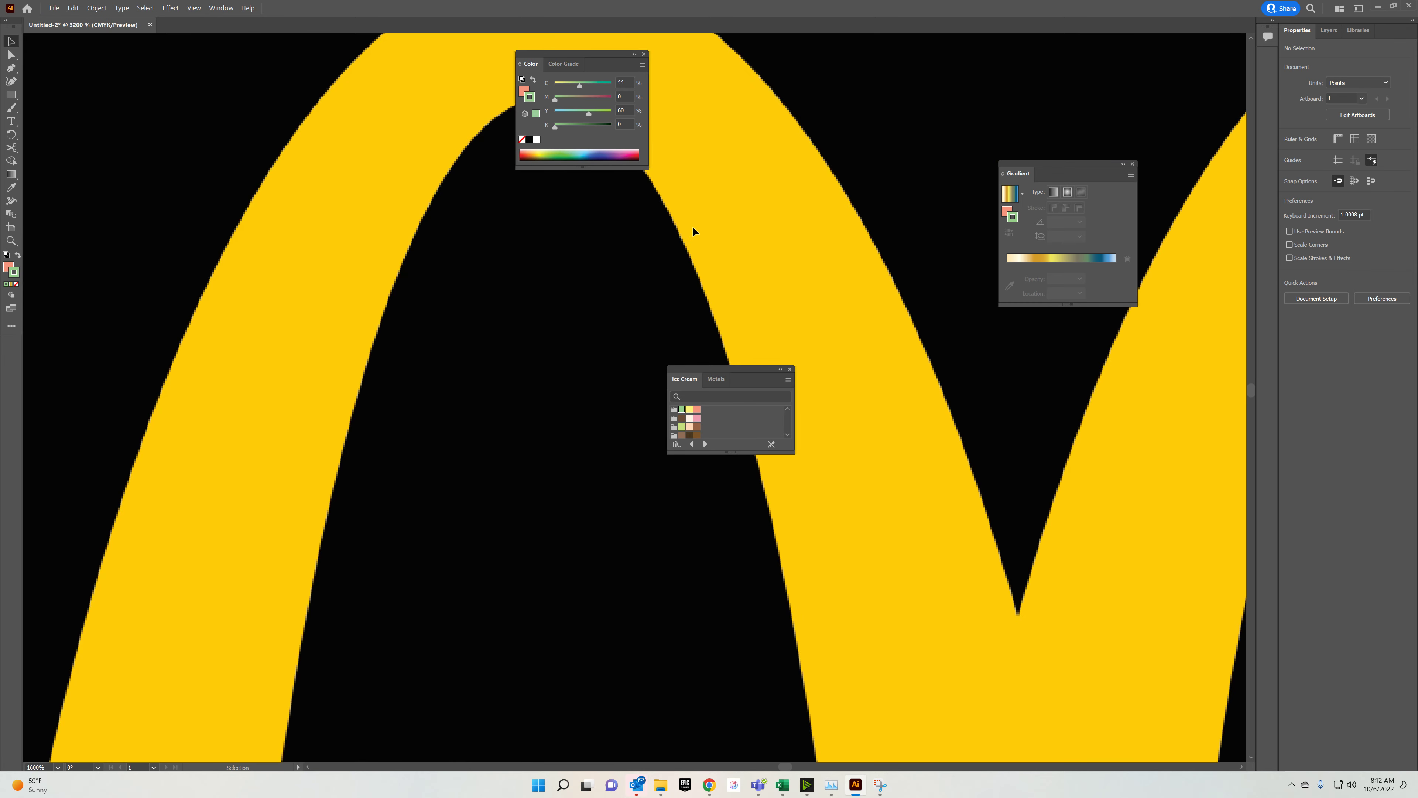
scroll(693, 229, up, 12)
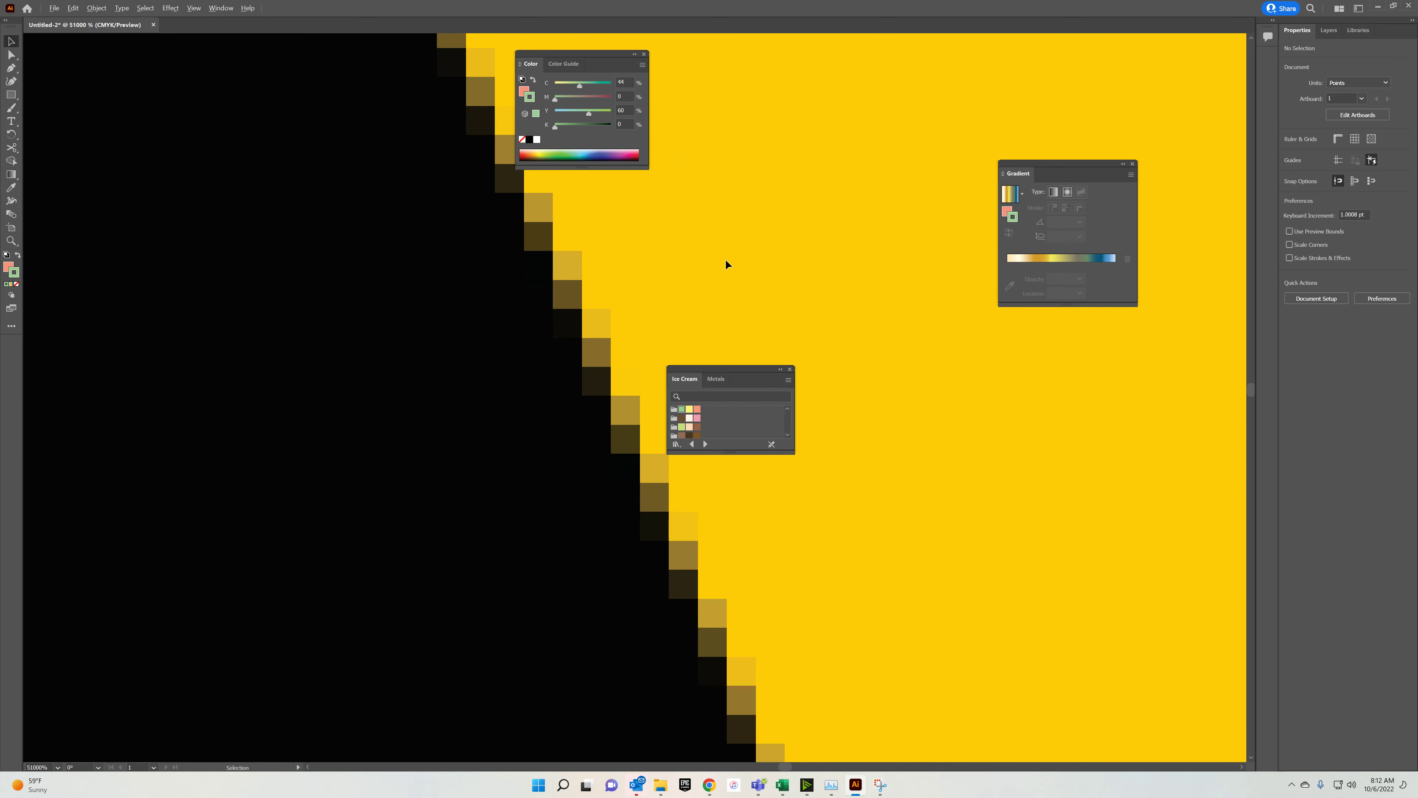
scroll(725, 258, down, 20)
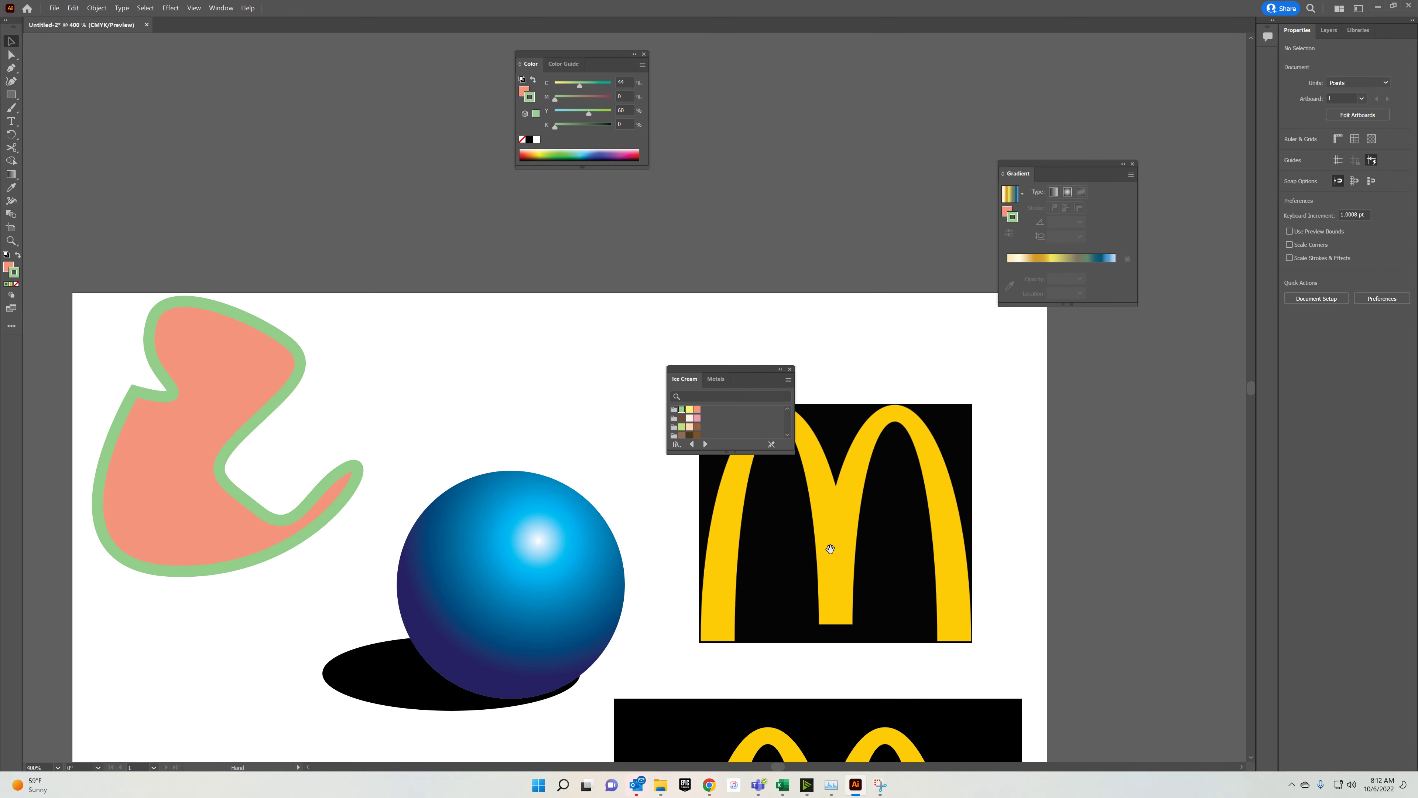
drag(828, 545, 628, 320)
scroll(615, 349, up, 2)
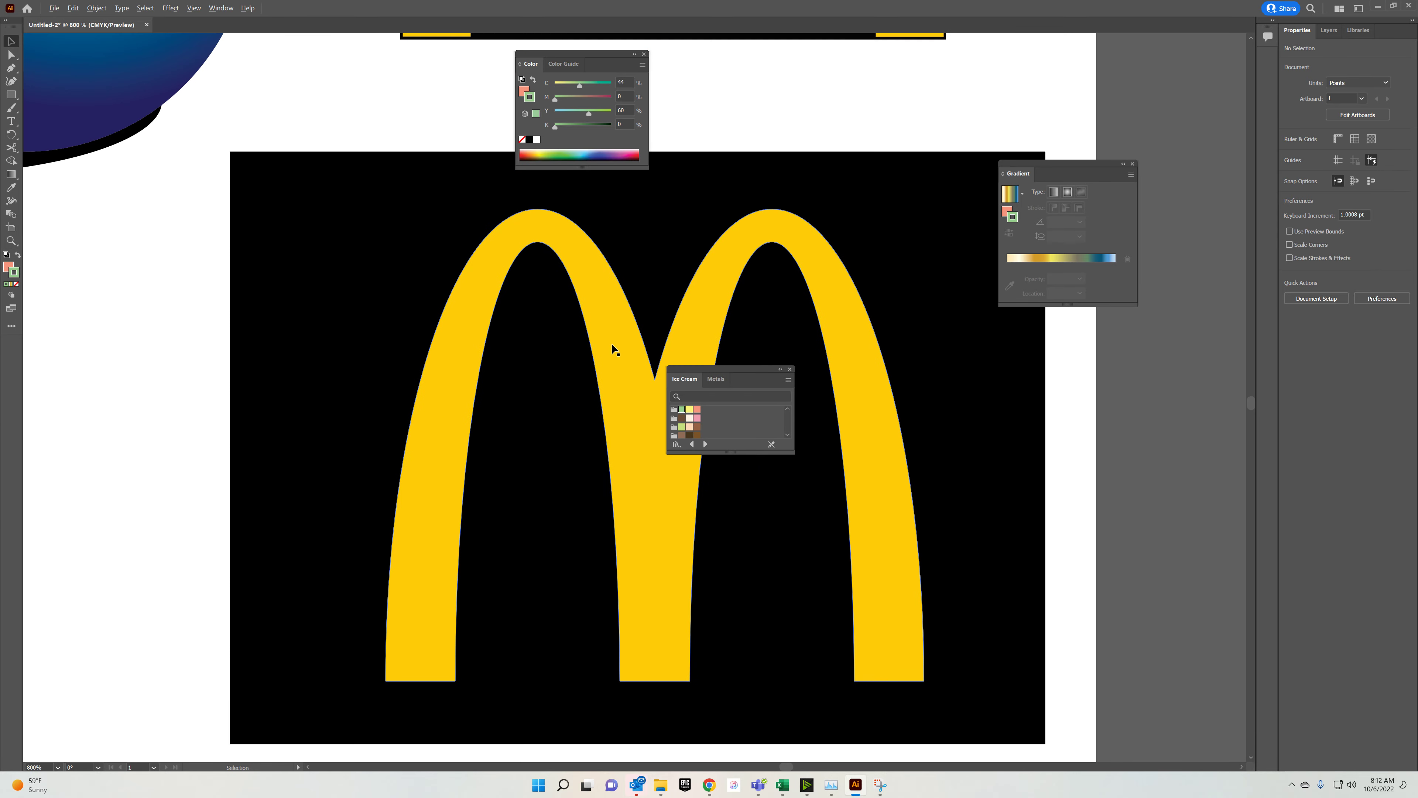
scroll(613, 348, up, 6)
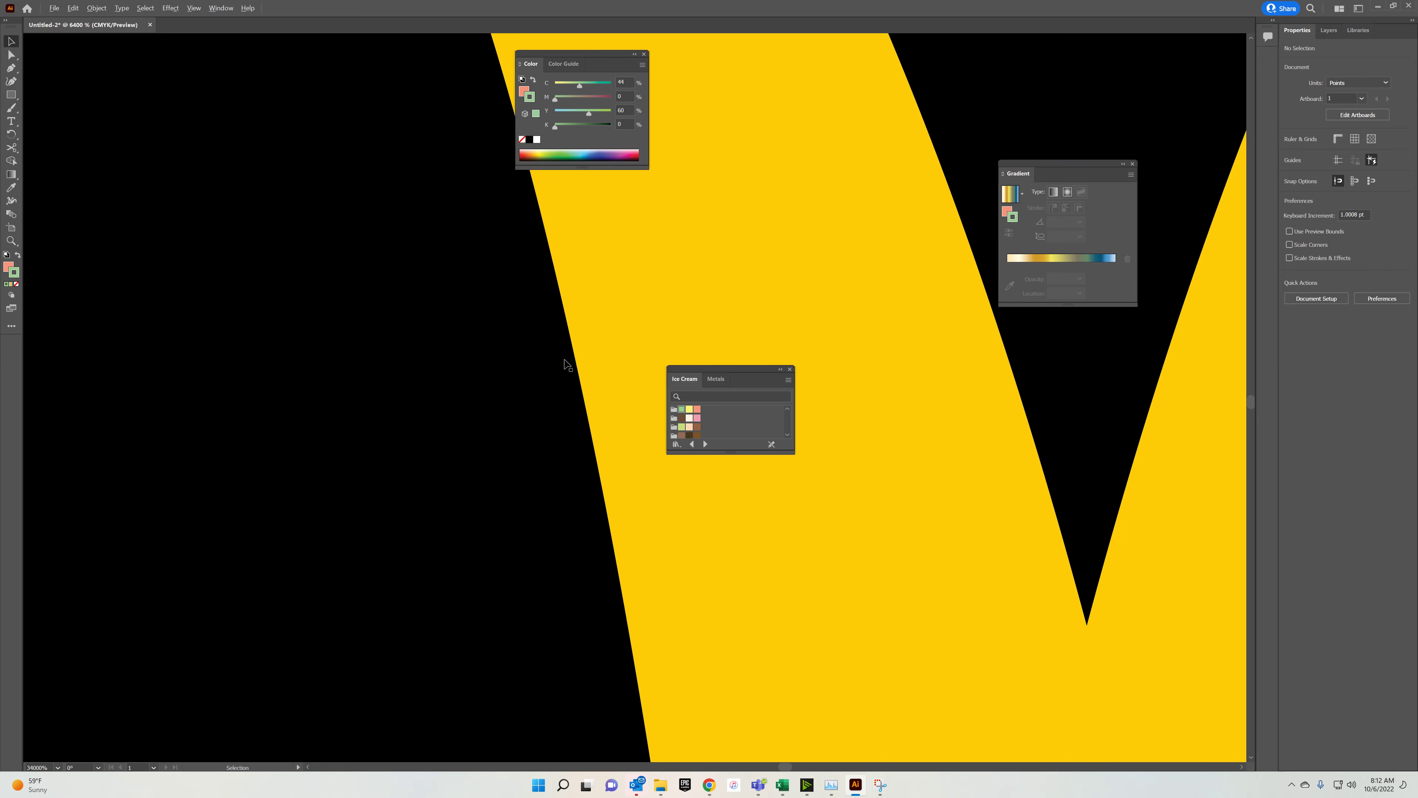
scroll(581, 352, down, 9)
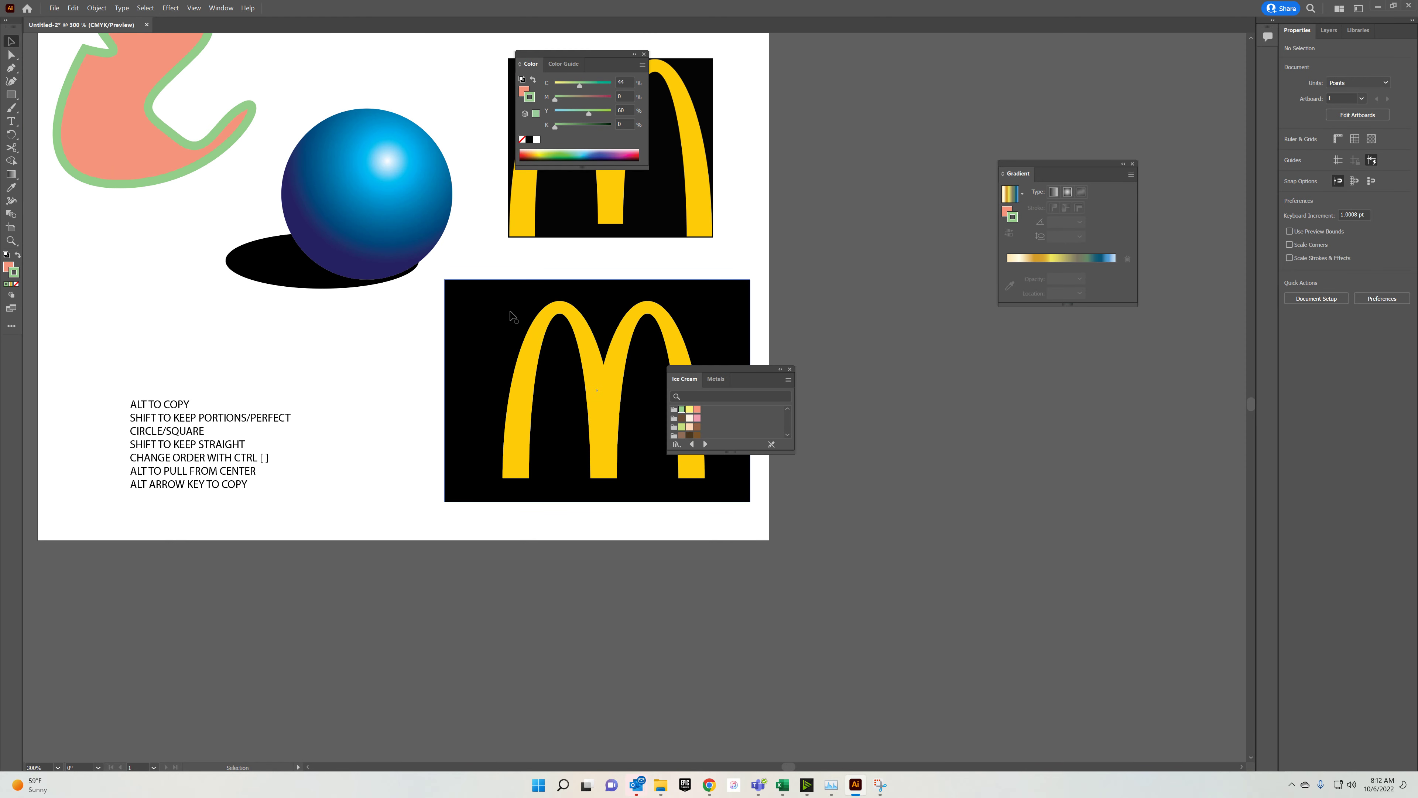
drag(514, 316, 668, 408)
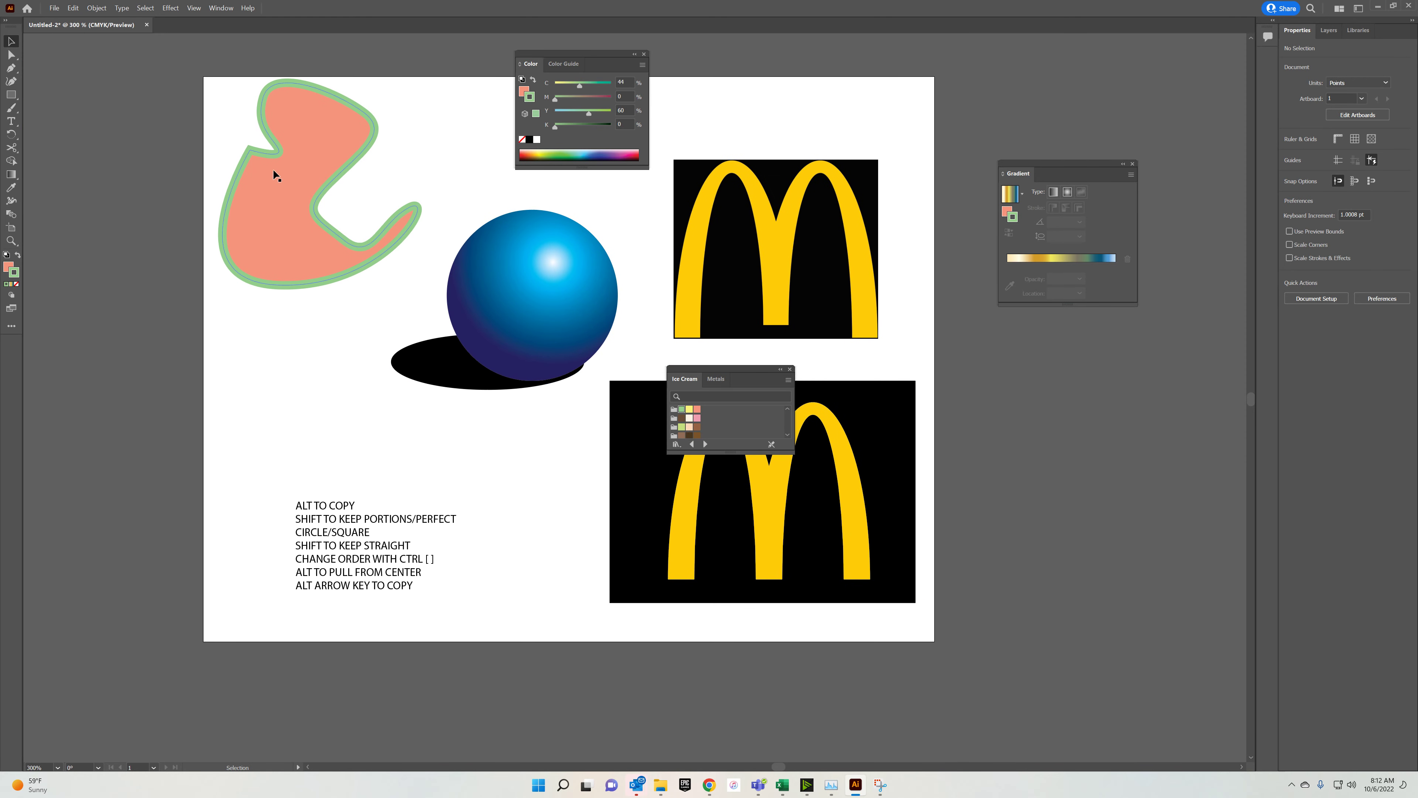
Select the salmon blob's path for point editing and zoom in to frame it.
click(255, 161)
click(11, 55)
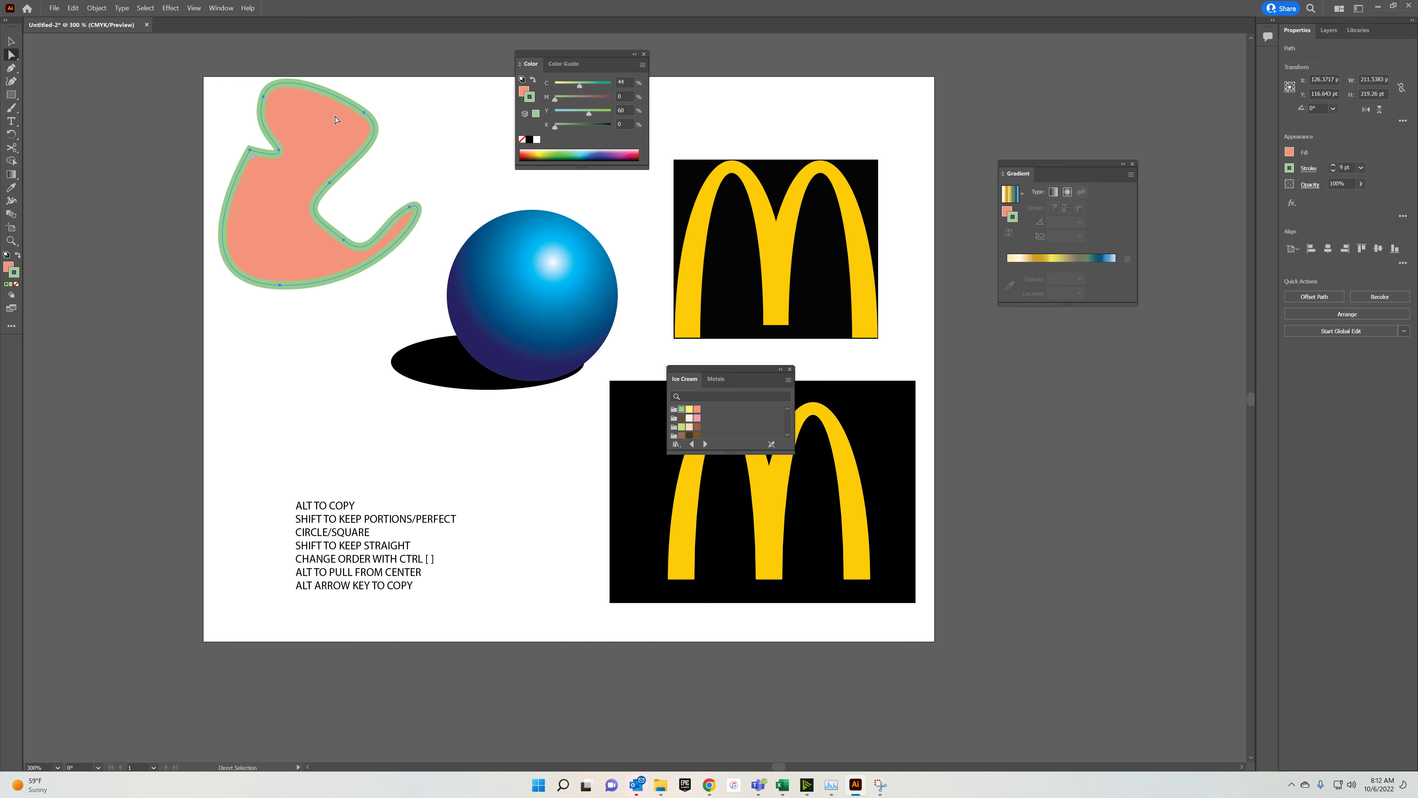
click(390, 118)
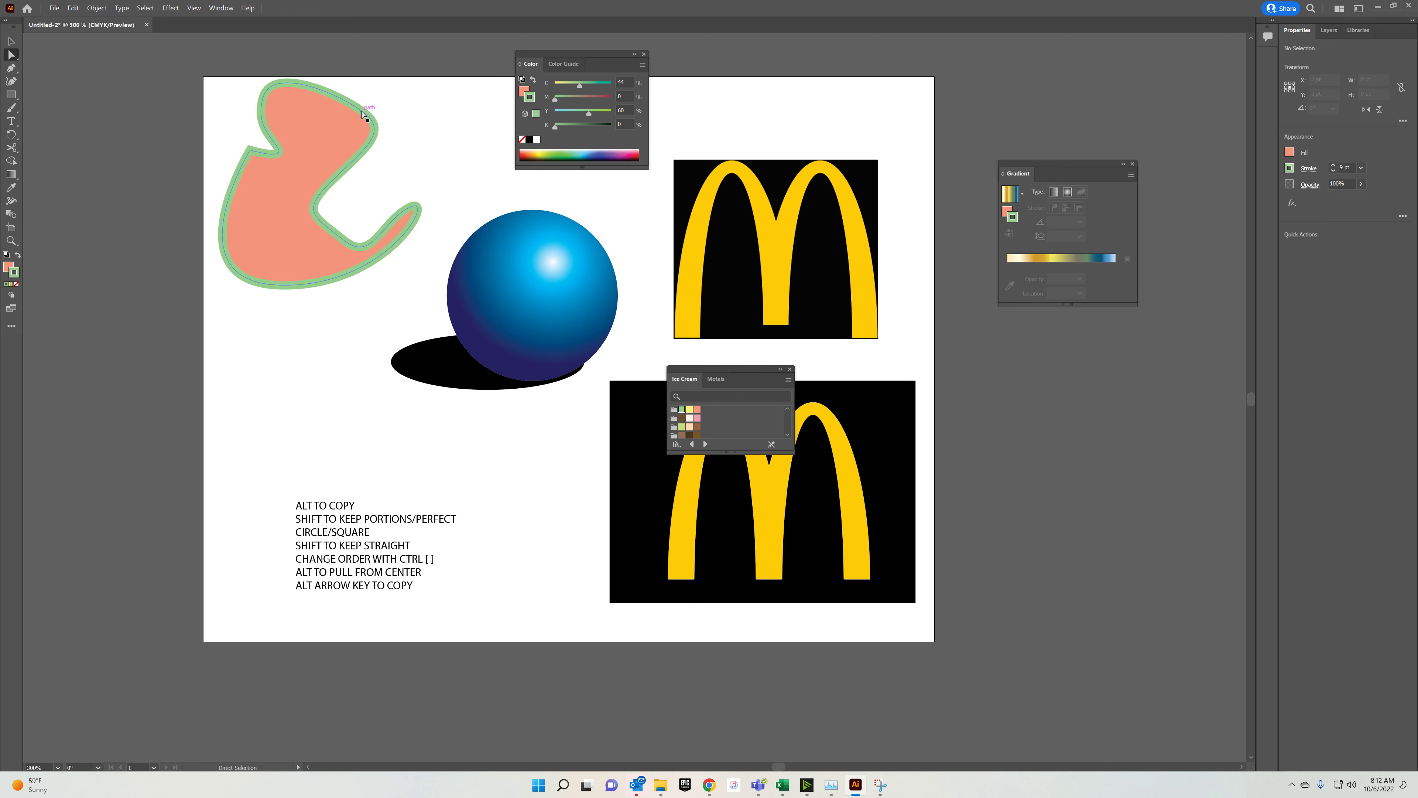
click(353, 127)
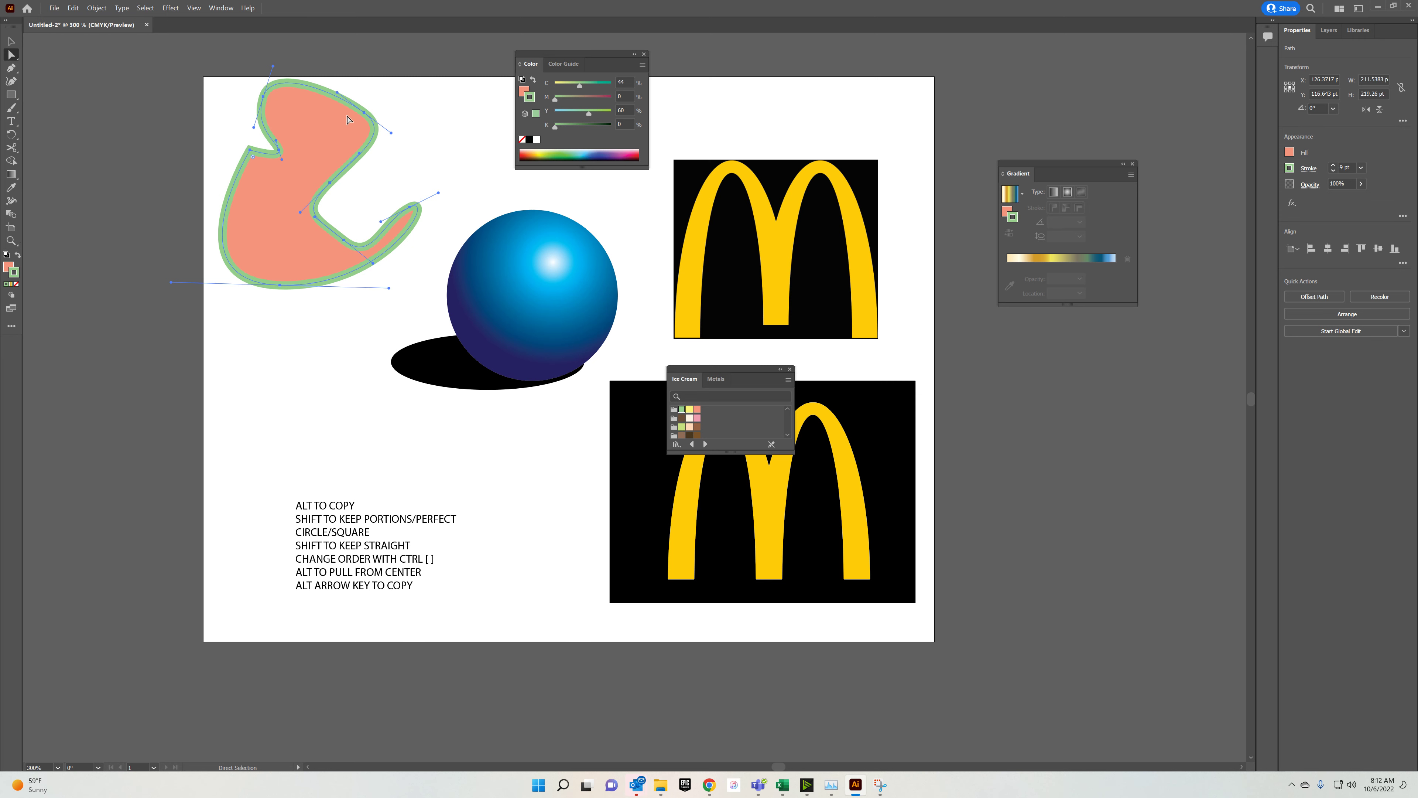
click(502, 268)
click(312, 129)
key(ctrl+plus)
key(ctrl+plus)
drag(257, 85, 82, 101)
Drag the top-left anchor's handle to bend that corner into a pointed tip.
click(16, 45)
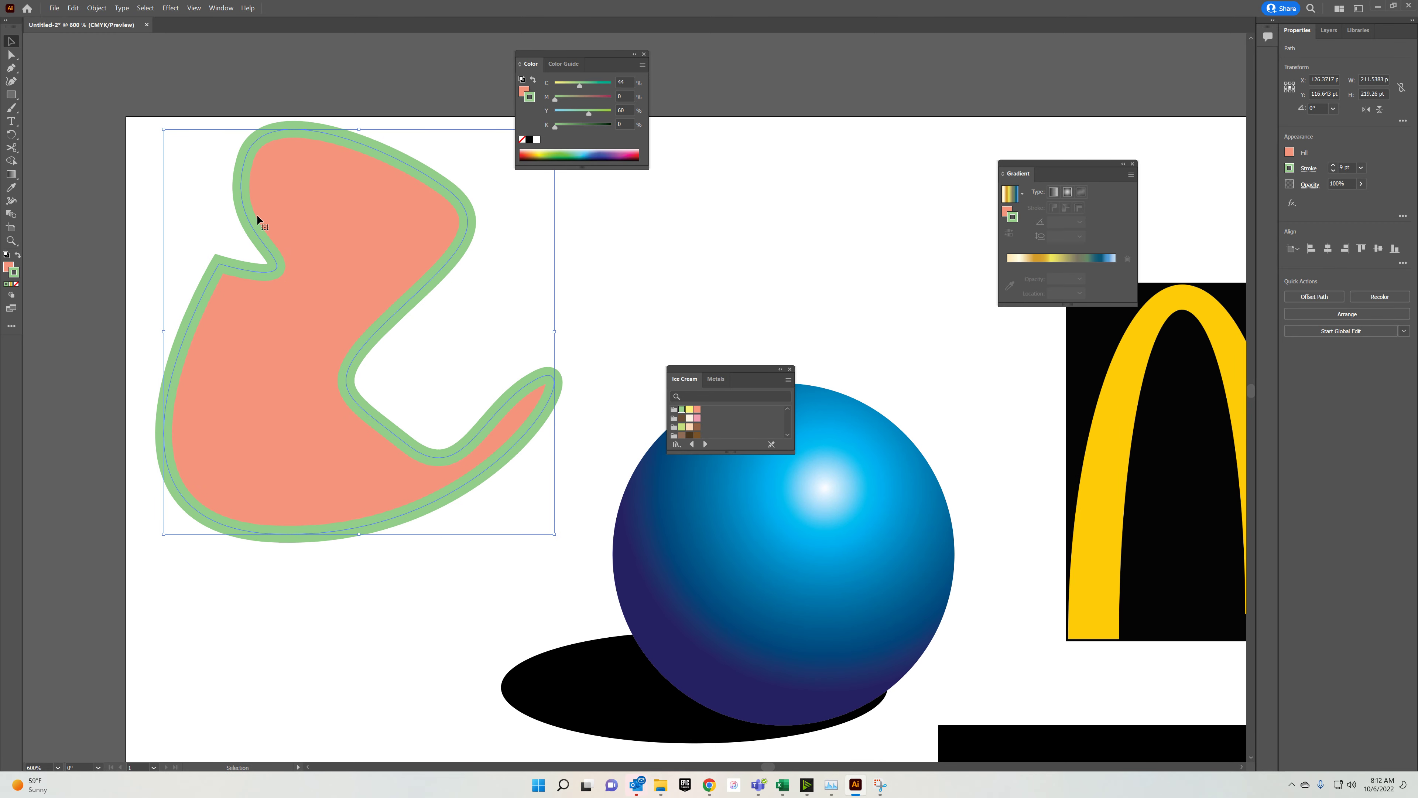
click(11, 54)
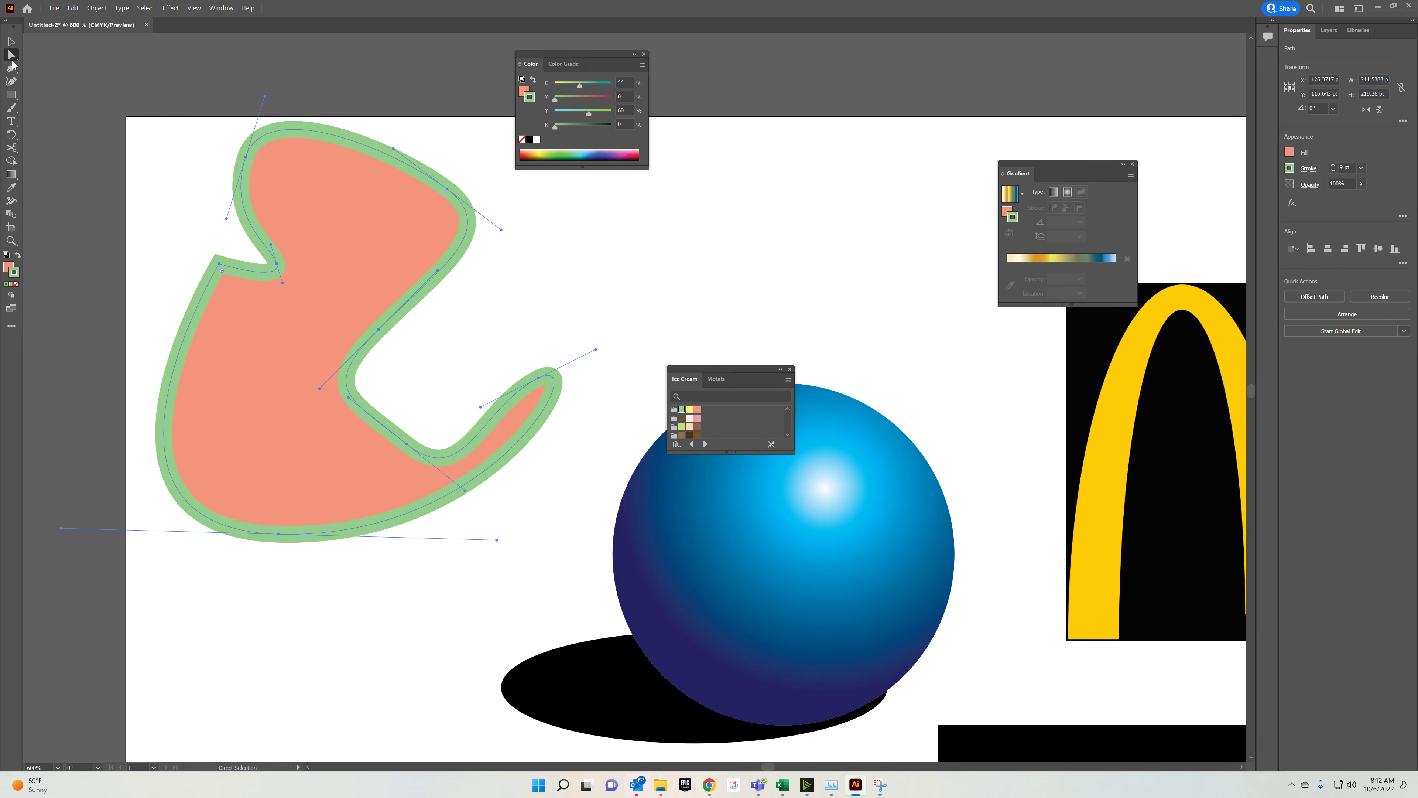
click(268, 102)
click(246, 158)
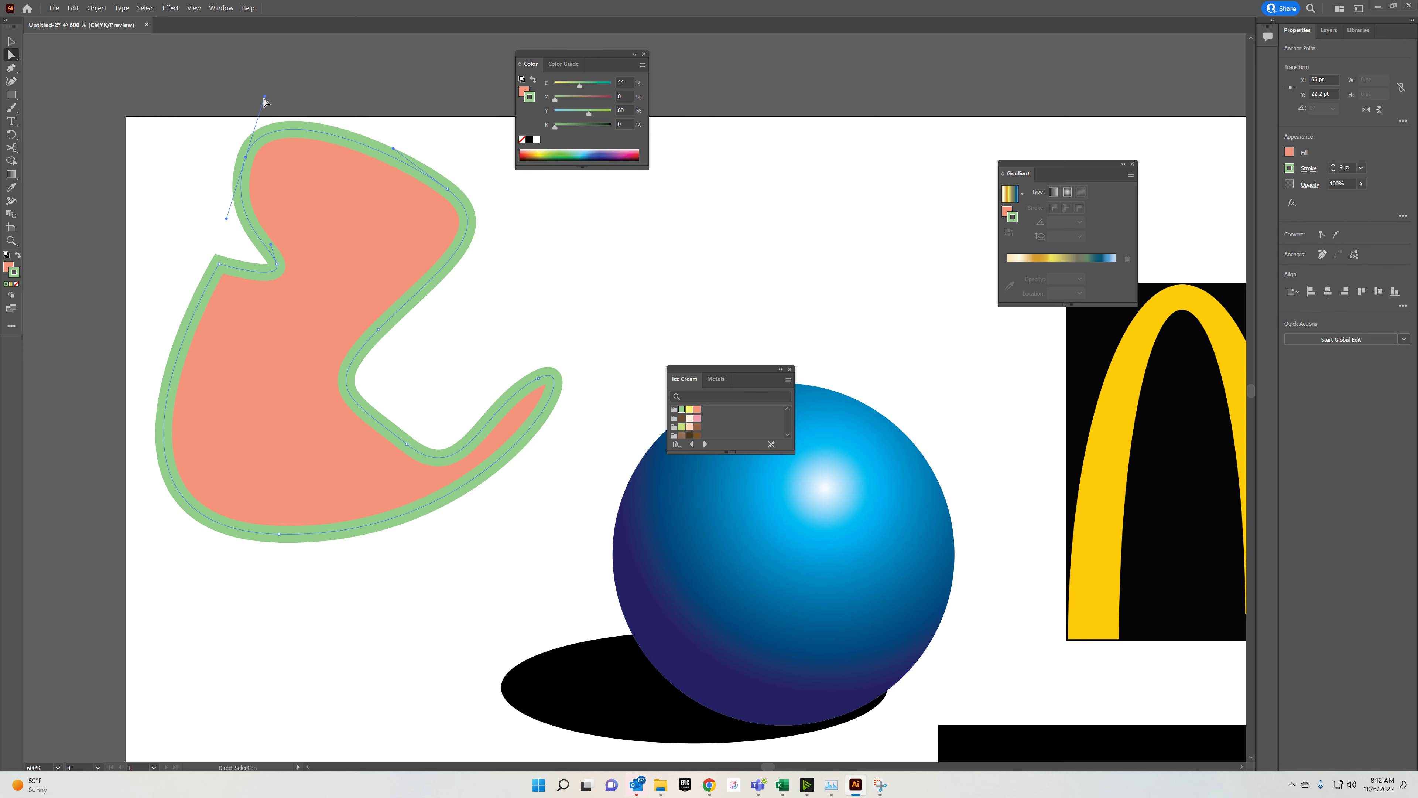
drag(264, 97, 313, 273)
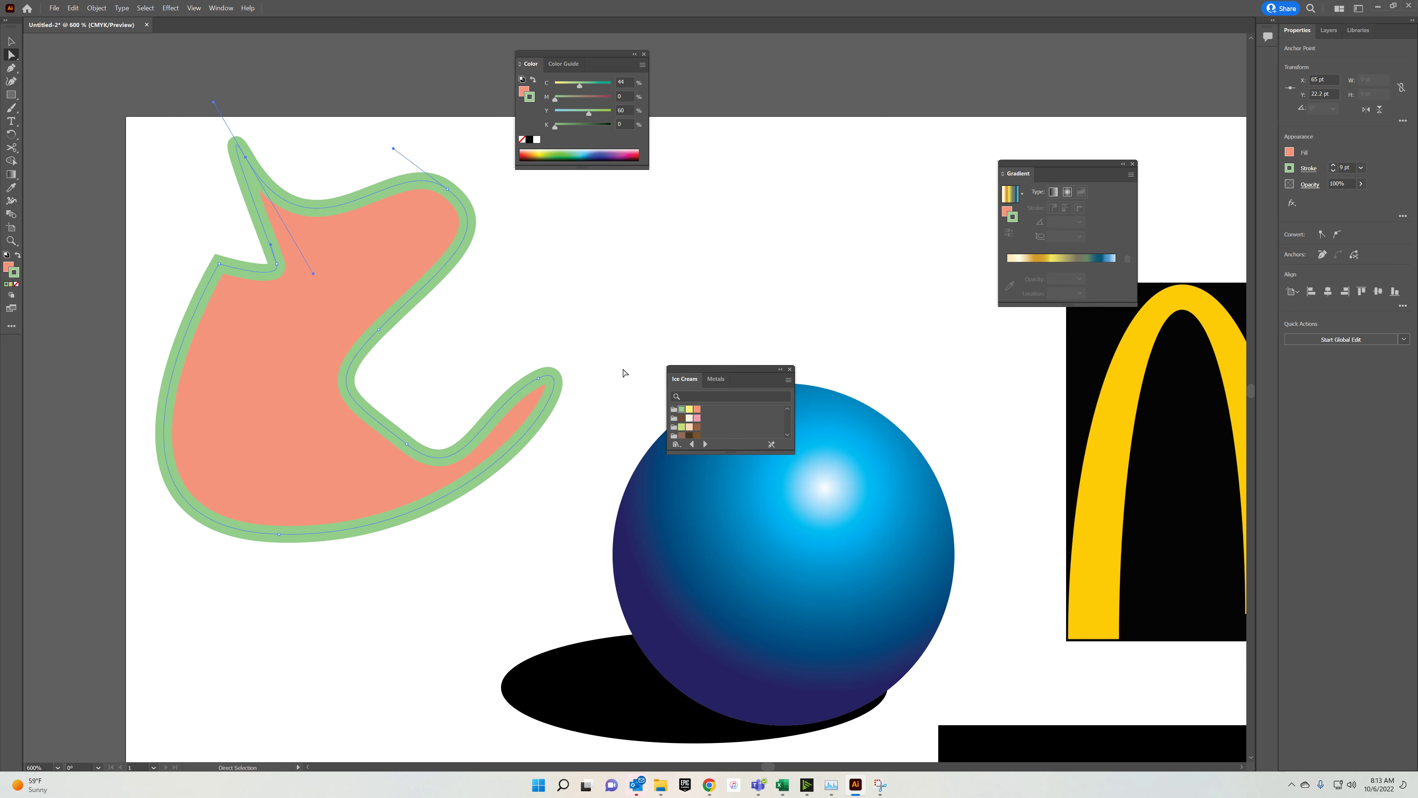
Convert the top-right anchor to corner then smooth, reshaping it into a rounded curve.
click(446, 190)
click(1321, 235)
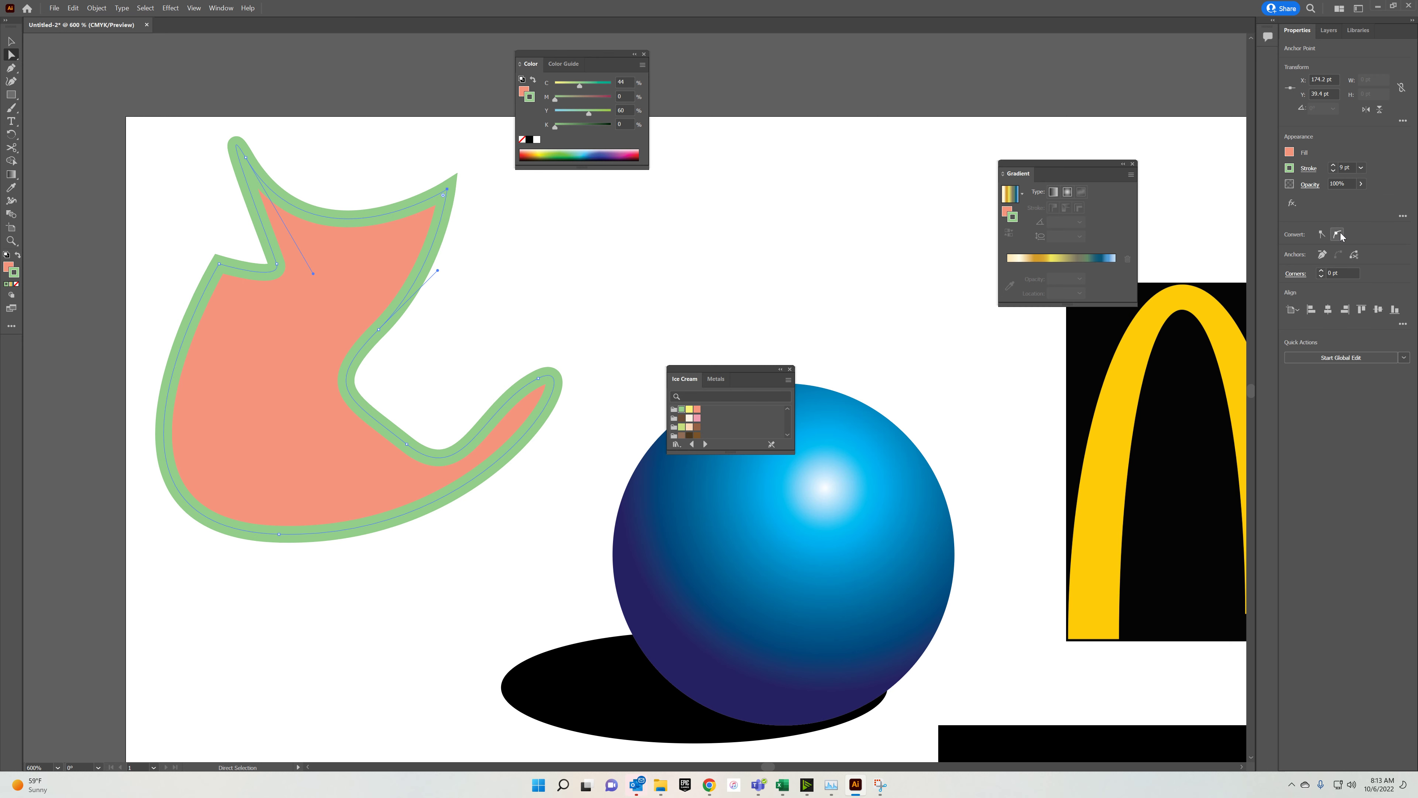
click(1339, 234)
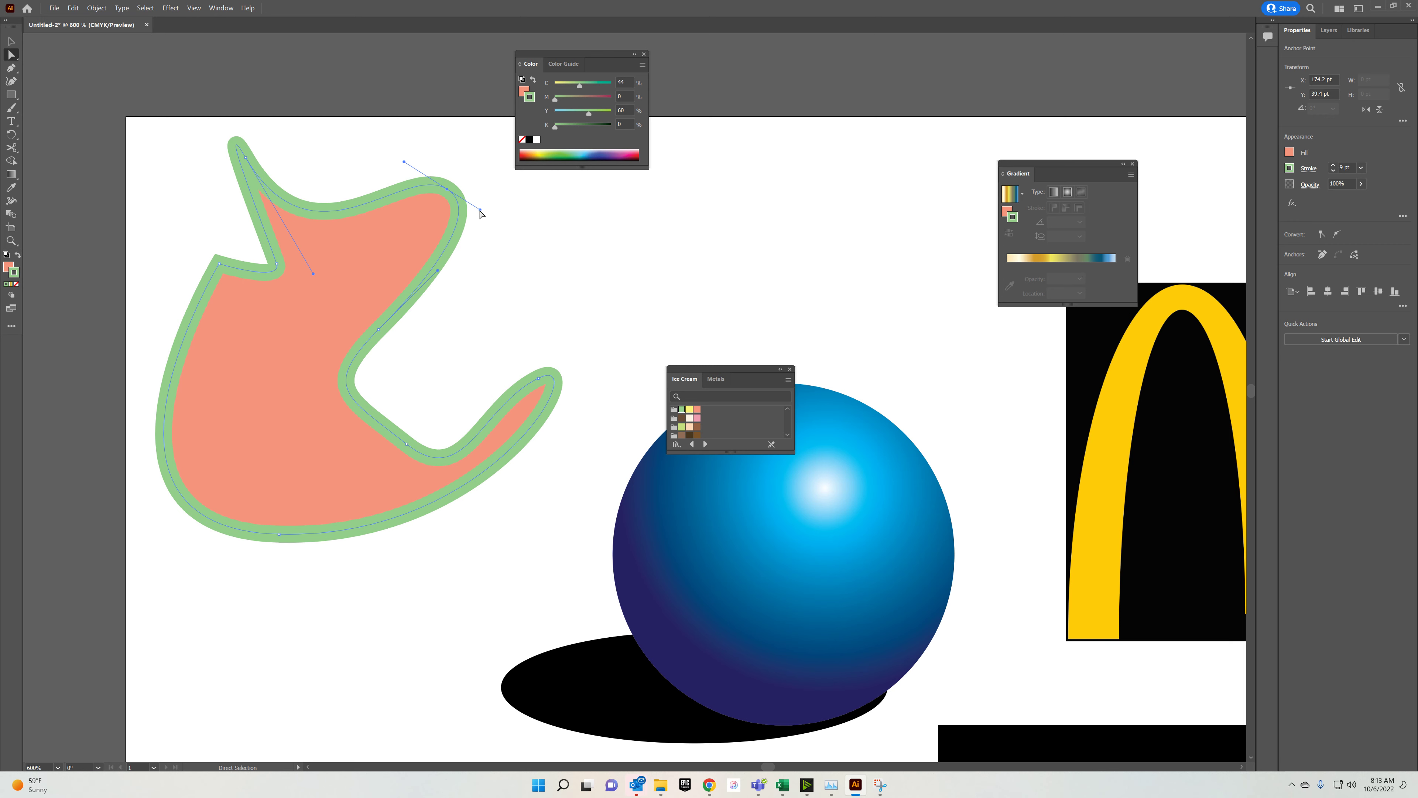
mouse_move(480, 209)
mouse_down()
mouse_move(450, 192)
mouse_move(571, 268)
mouse_move(444, 244)
mouse_move(540, 218)
mouse_move(448, 257)
mouse_move(507, 201)
mouse_move(451, 244)
mouse_move(501, 223)
mouse_up()
Drag the right-hand tip anchor's handle to sharpen the curve into that tip.
click(539, 377)
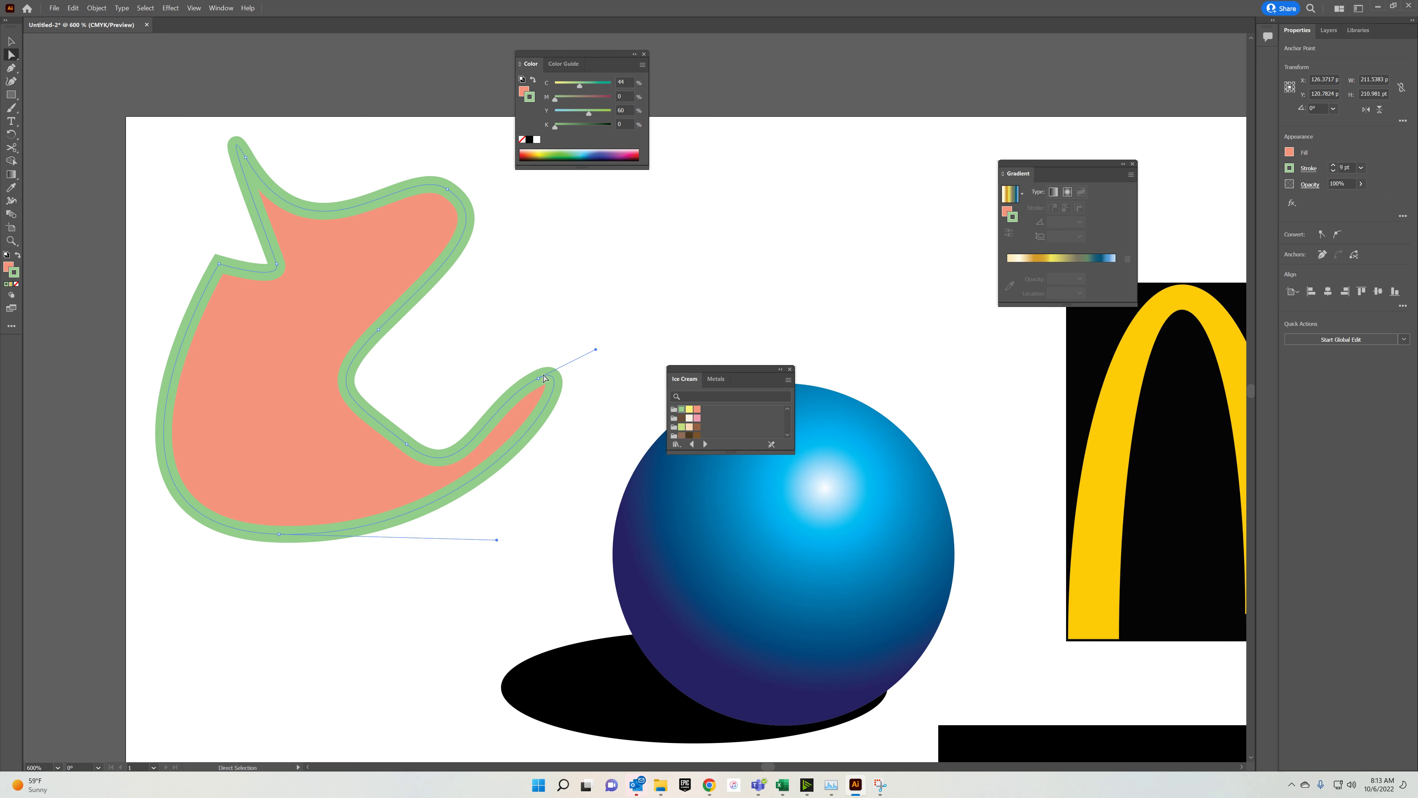
click(539, 379)
drag(595, 349, 486, 432)
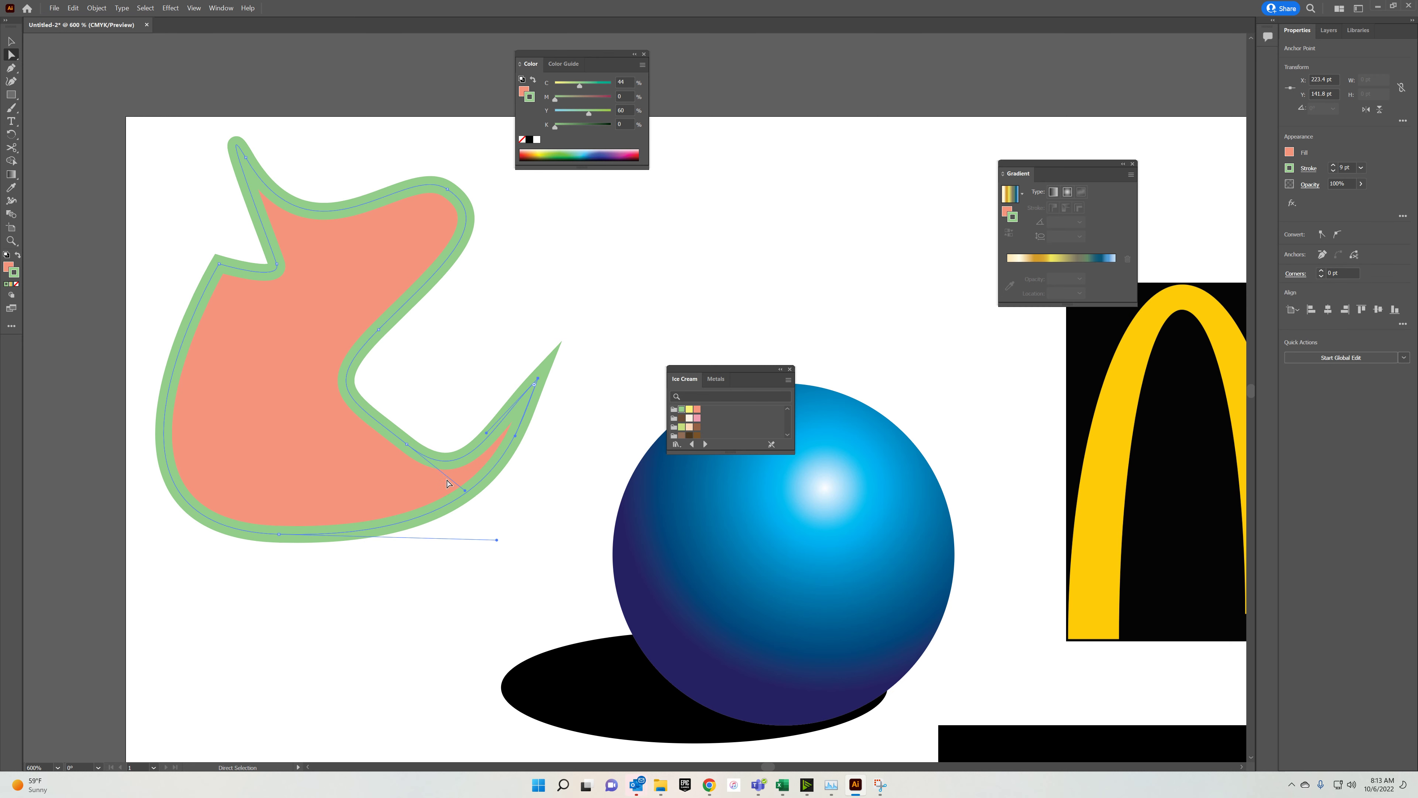
Adjust the lower inner curve's handles so the notch bends smoothly up to the tip.
click(465, 488)
click(456, 447)
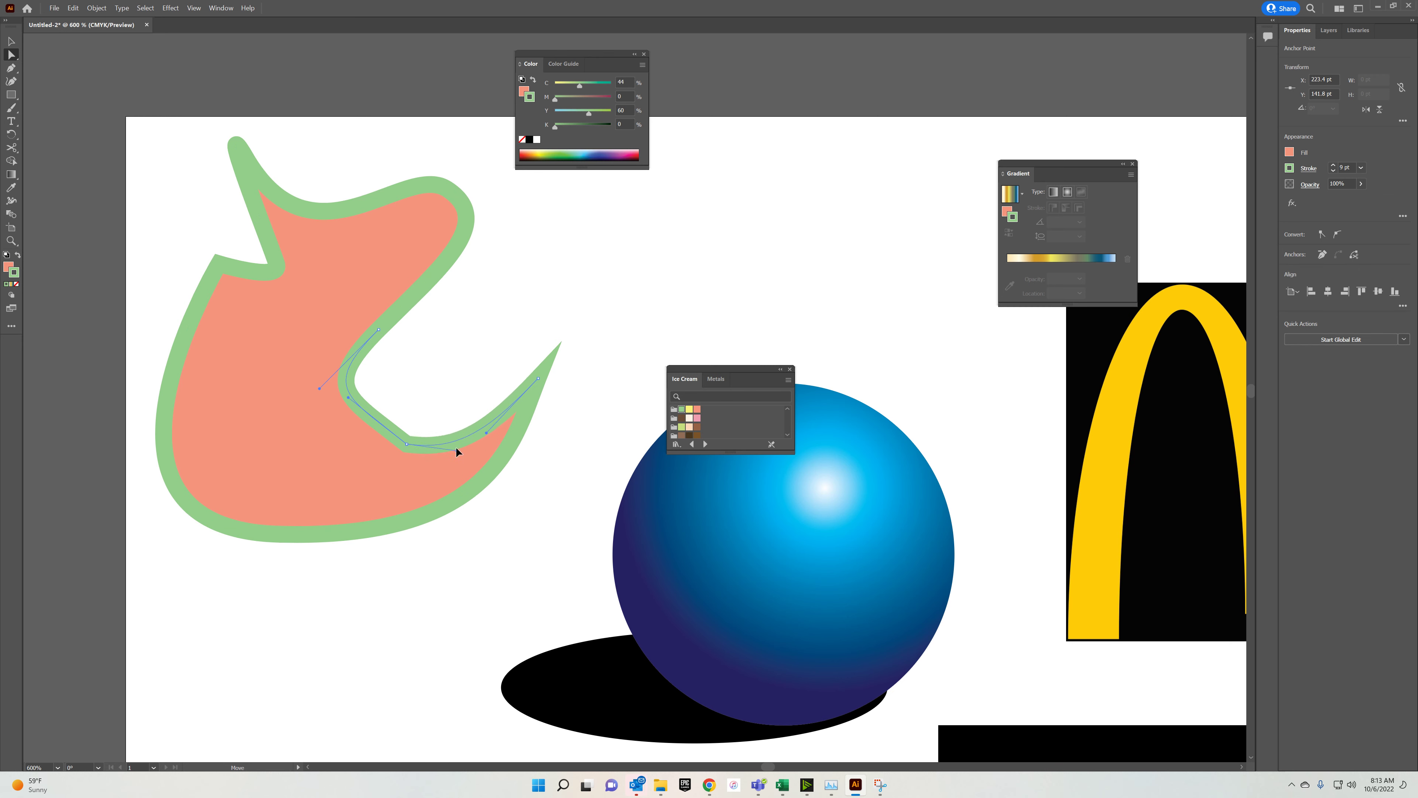
drag(493, 411, 446, 461)
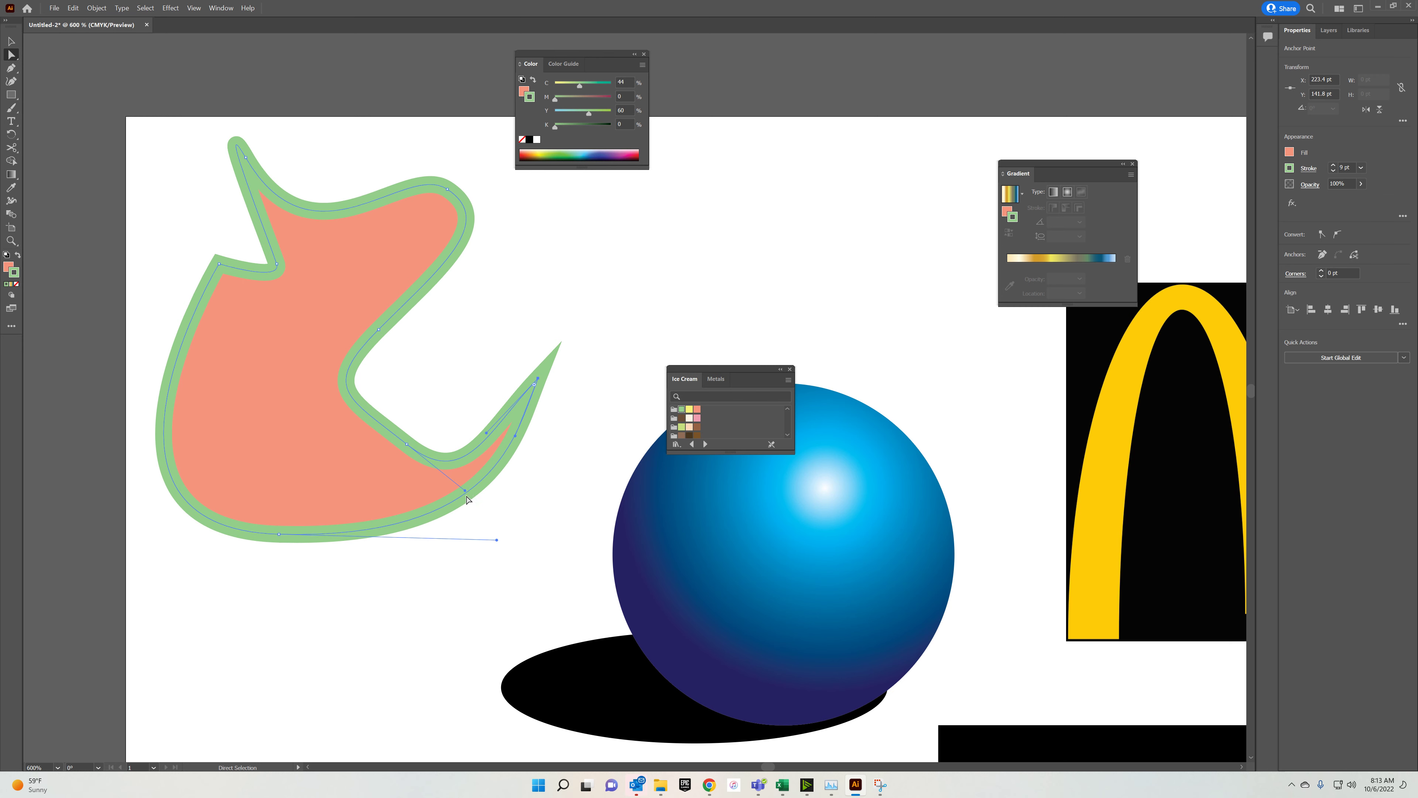
key(ctrl+z)
key(ctrl+z)
key(ctrl+shift+z)
key(ctrl+shift+z)
click(407, 444)
drag(465, 491, 441, 456)
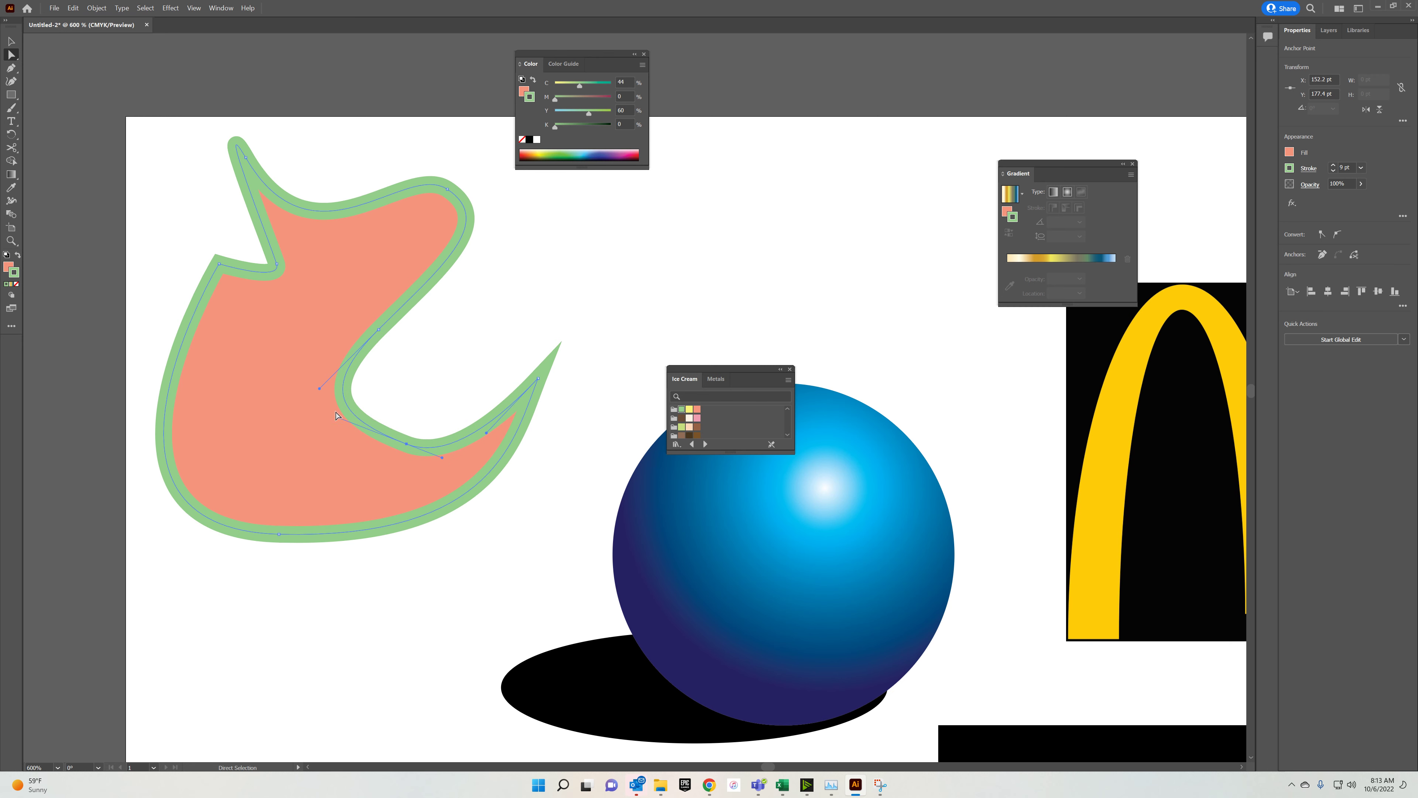
drag(336, 417, 372, 432)
mouse_move(320, 389)
mouse_down()
mouse_move(260, 415)
mouse_move(202, 490)
mouse_move(323, 392)
mouse_move(311, 400)
mouse_up()
Draw a small circle on the duck's head with yellow fill and no outline.
click(477, 308)
click(12, 96)
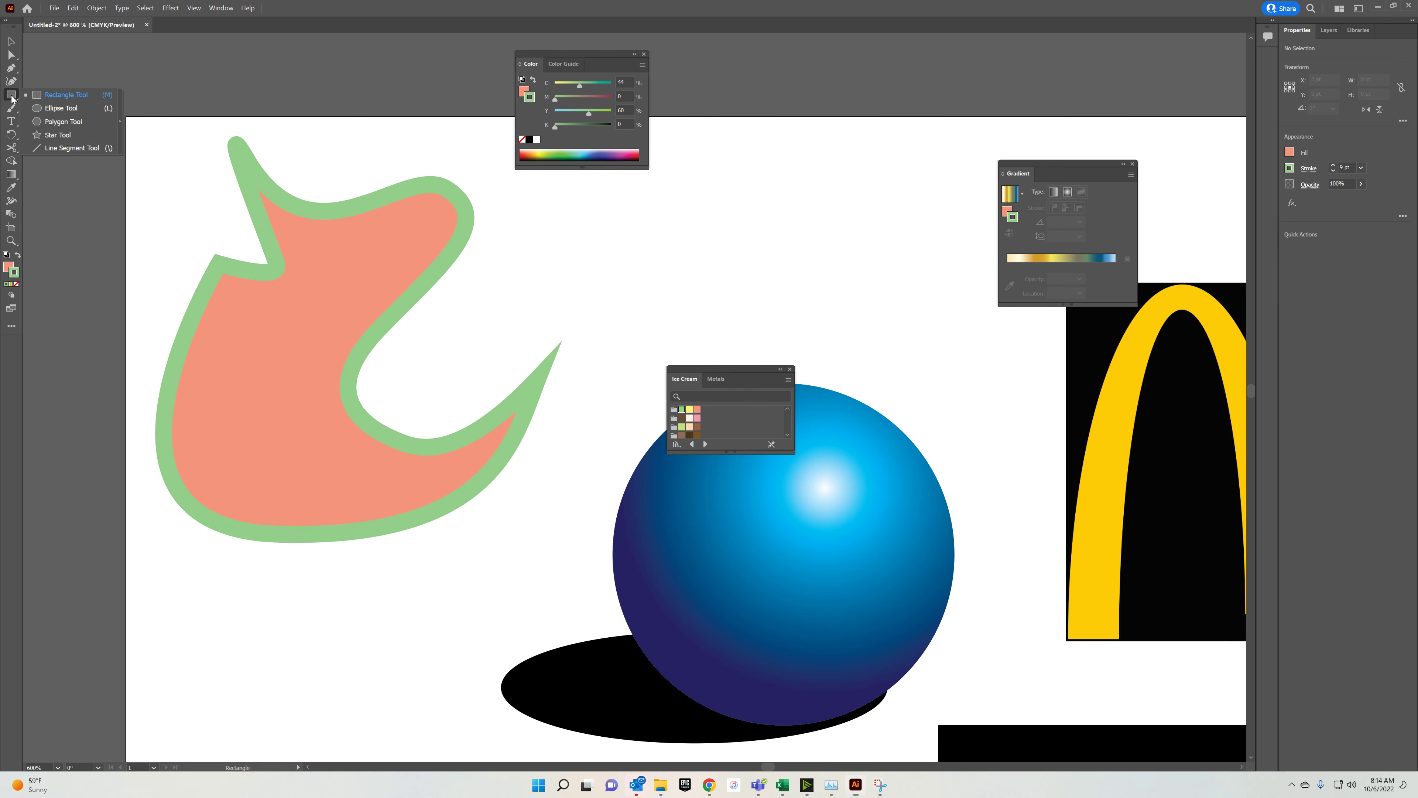
click(62, 108)
drag(354, 228, 387, 262)
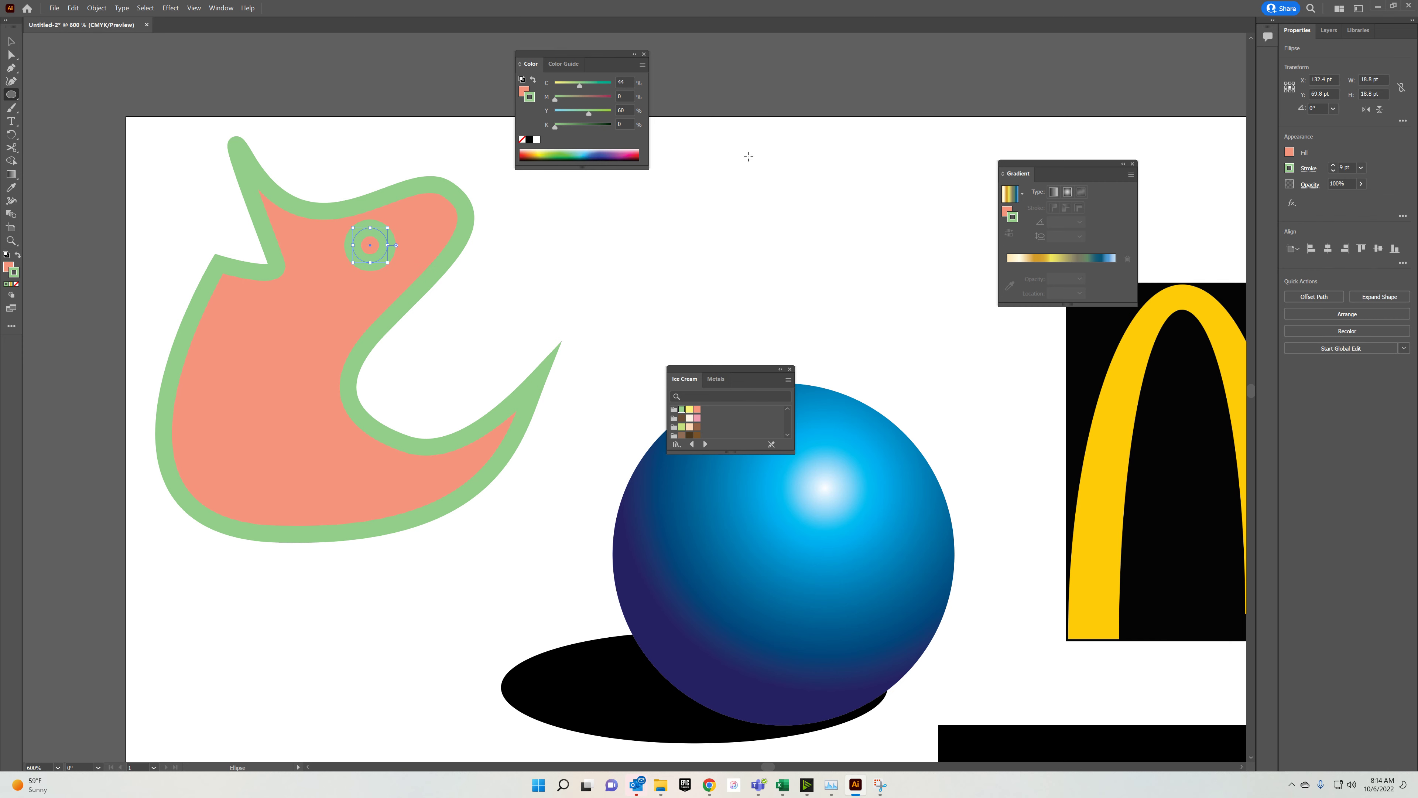
click(690, 410)
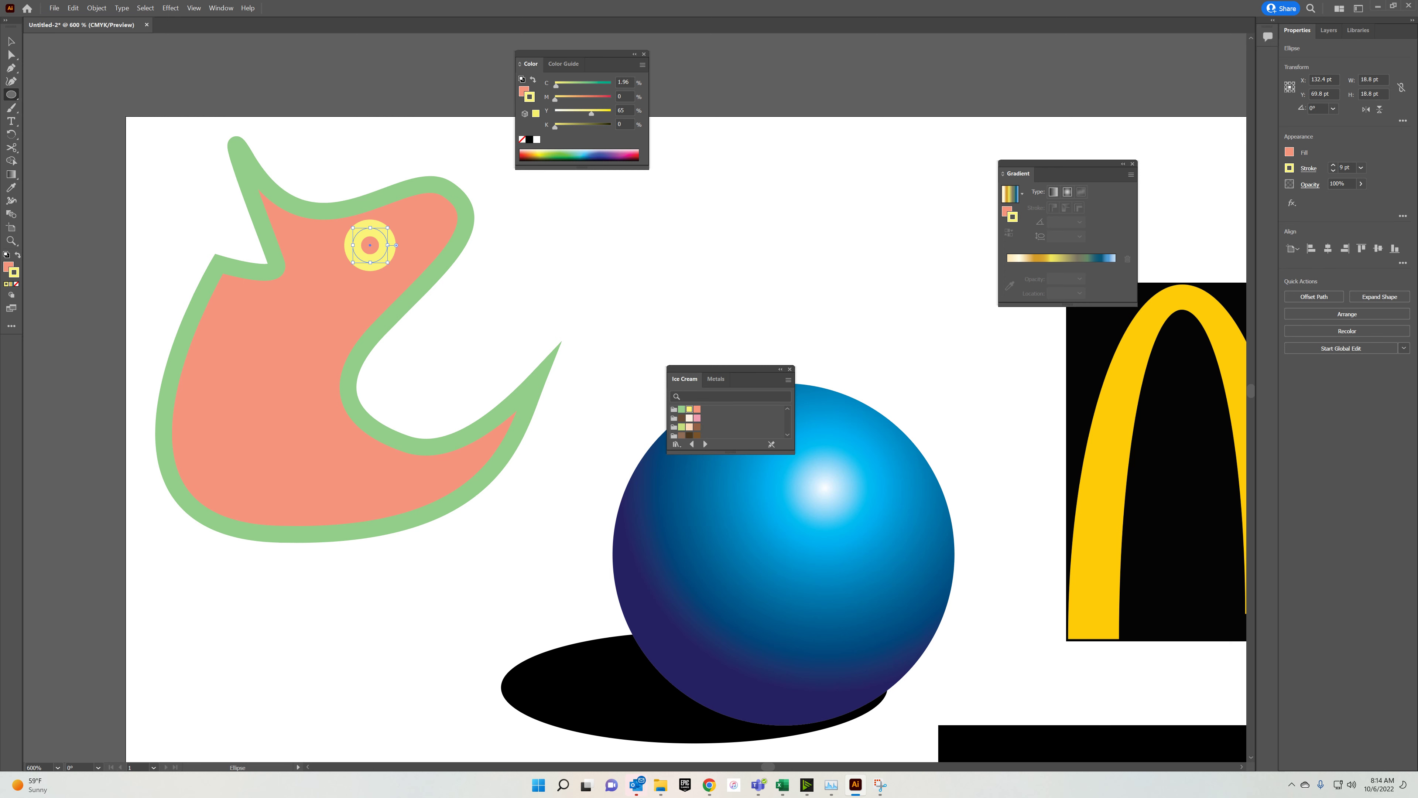
key(shift+x)
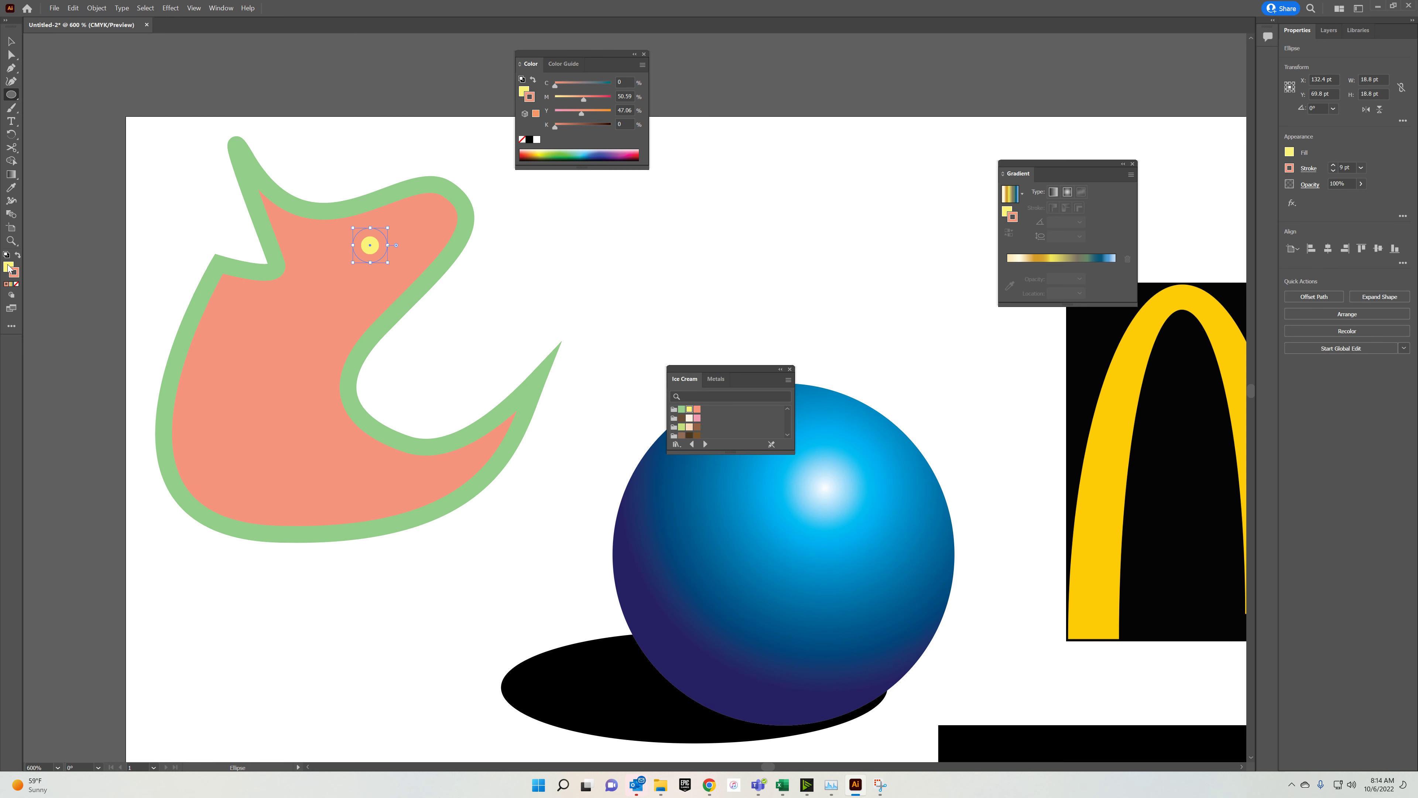
click(16, 283)
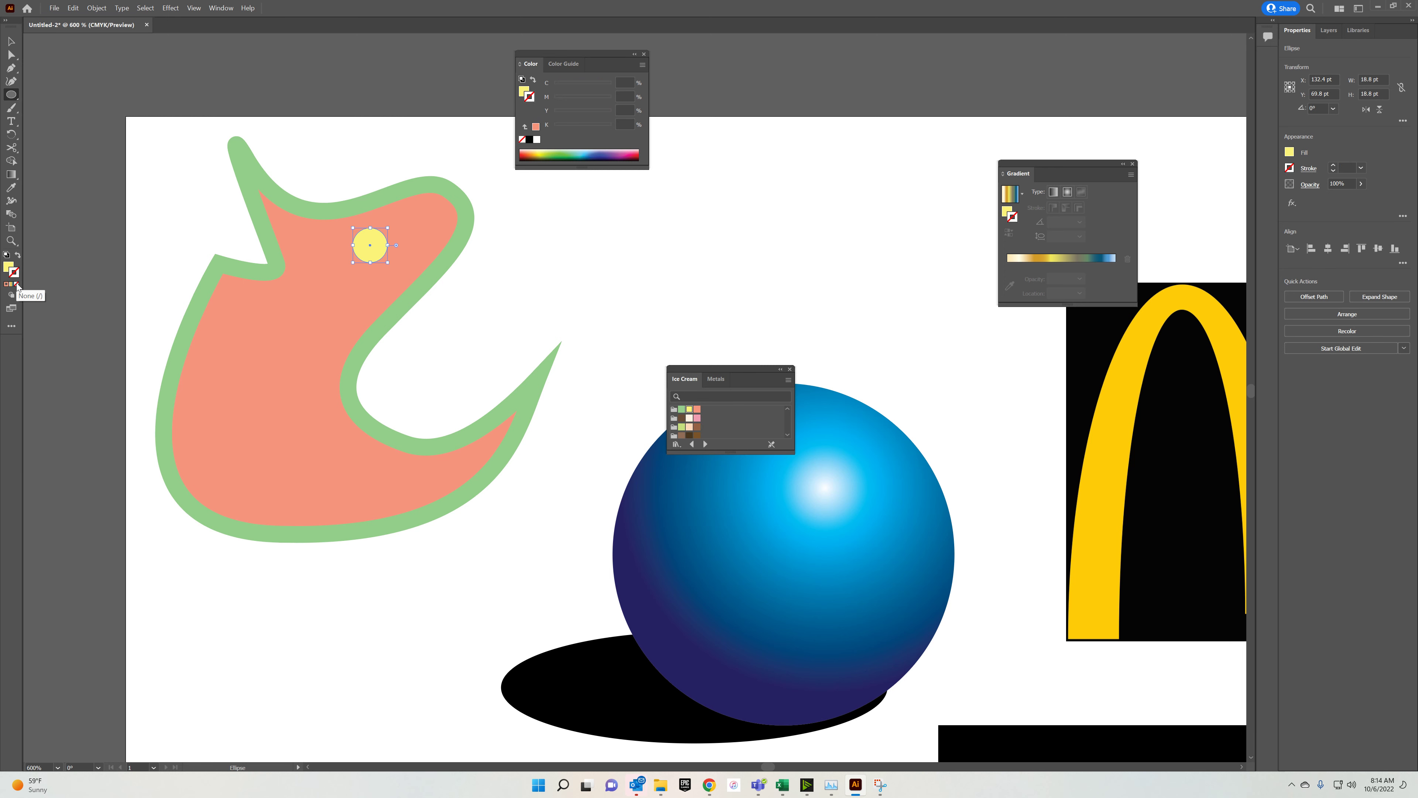
click(7, 271)
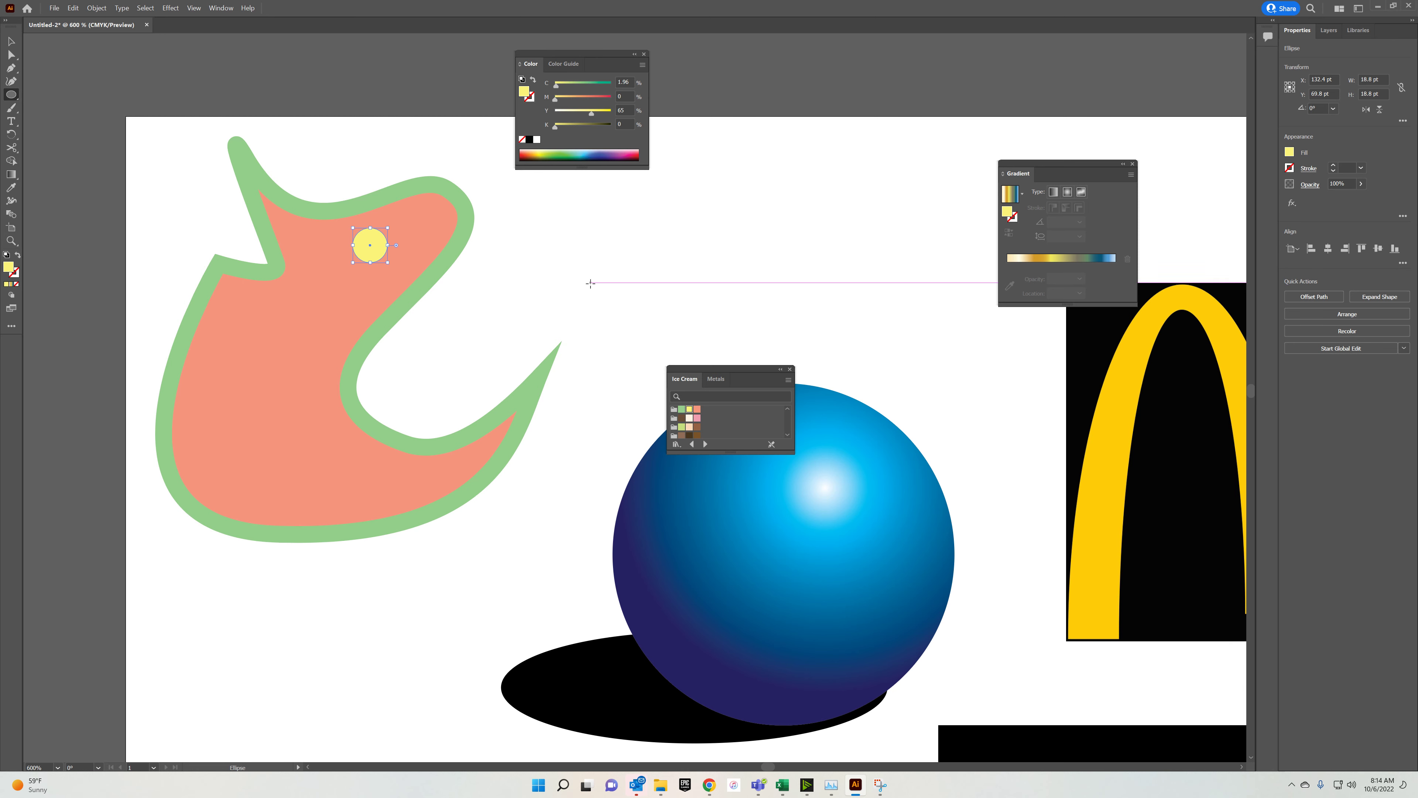
Add a smaller black circle inside it as the pupil, then zoom out to the artboard.
click(12, 41)
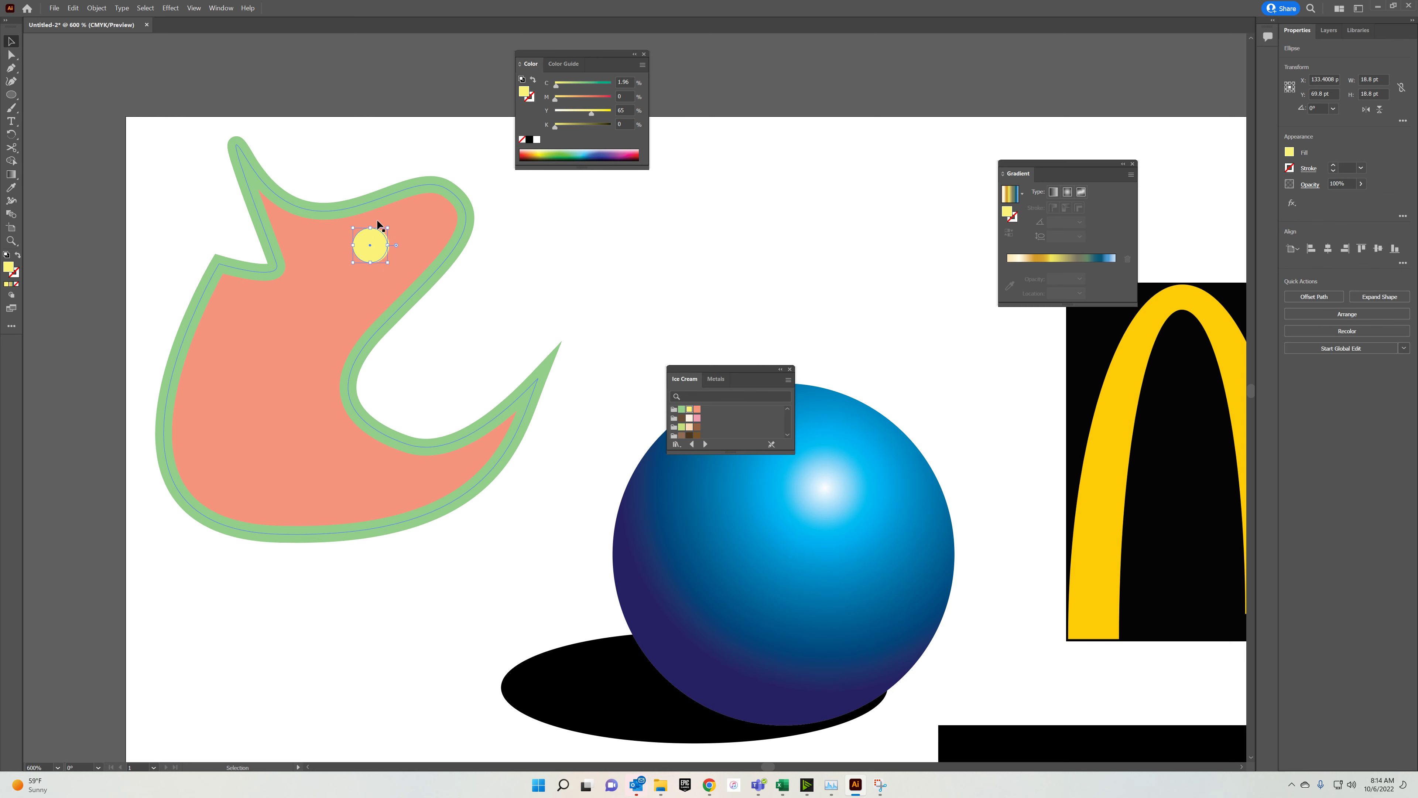
drag(389, 228, 378, 237)
click(531, 139)
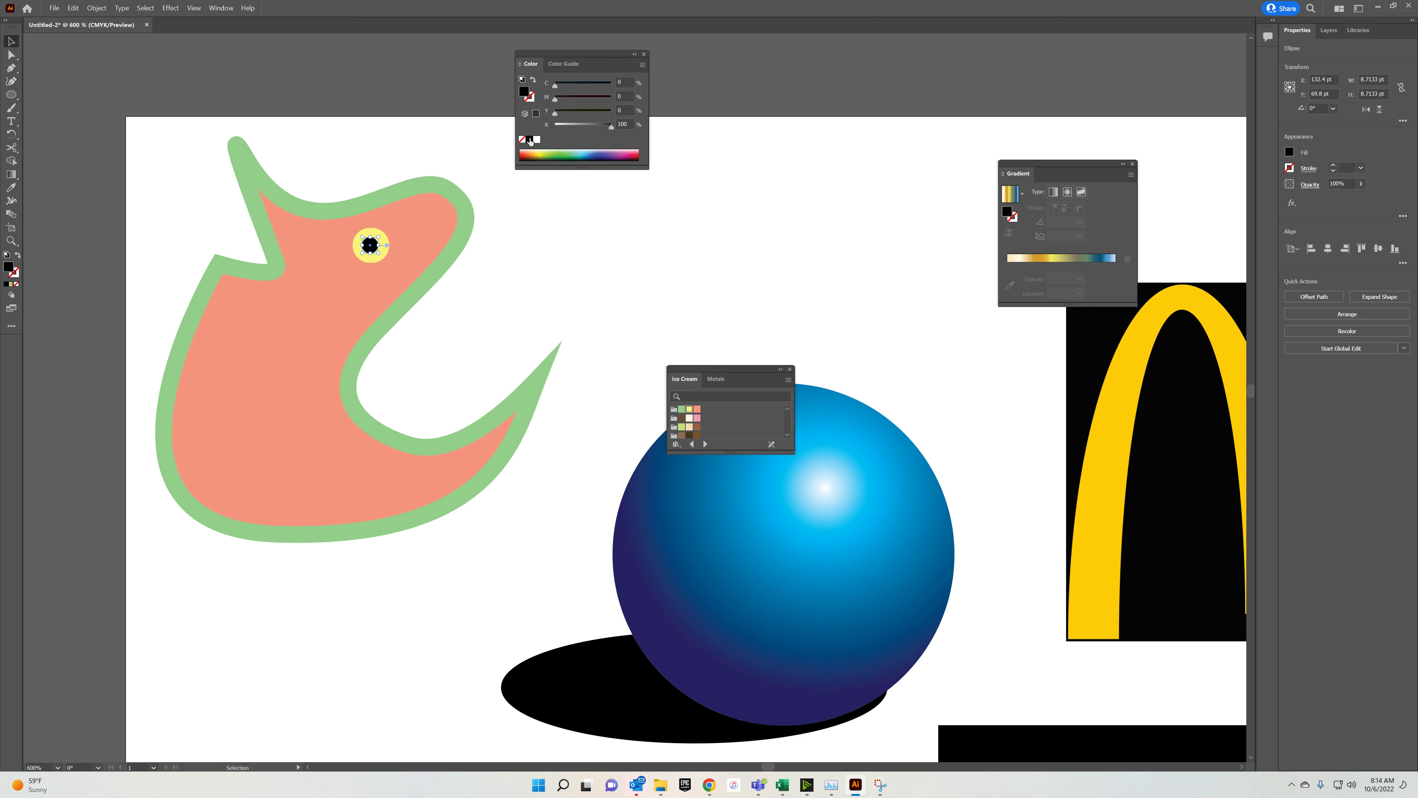
click(423, 148)
scroll(617, 235, down, 3)
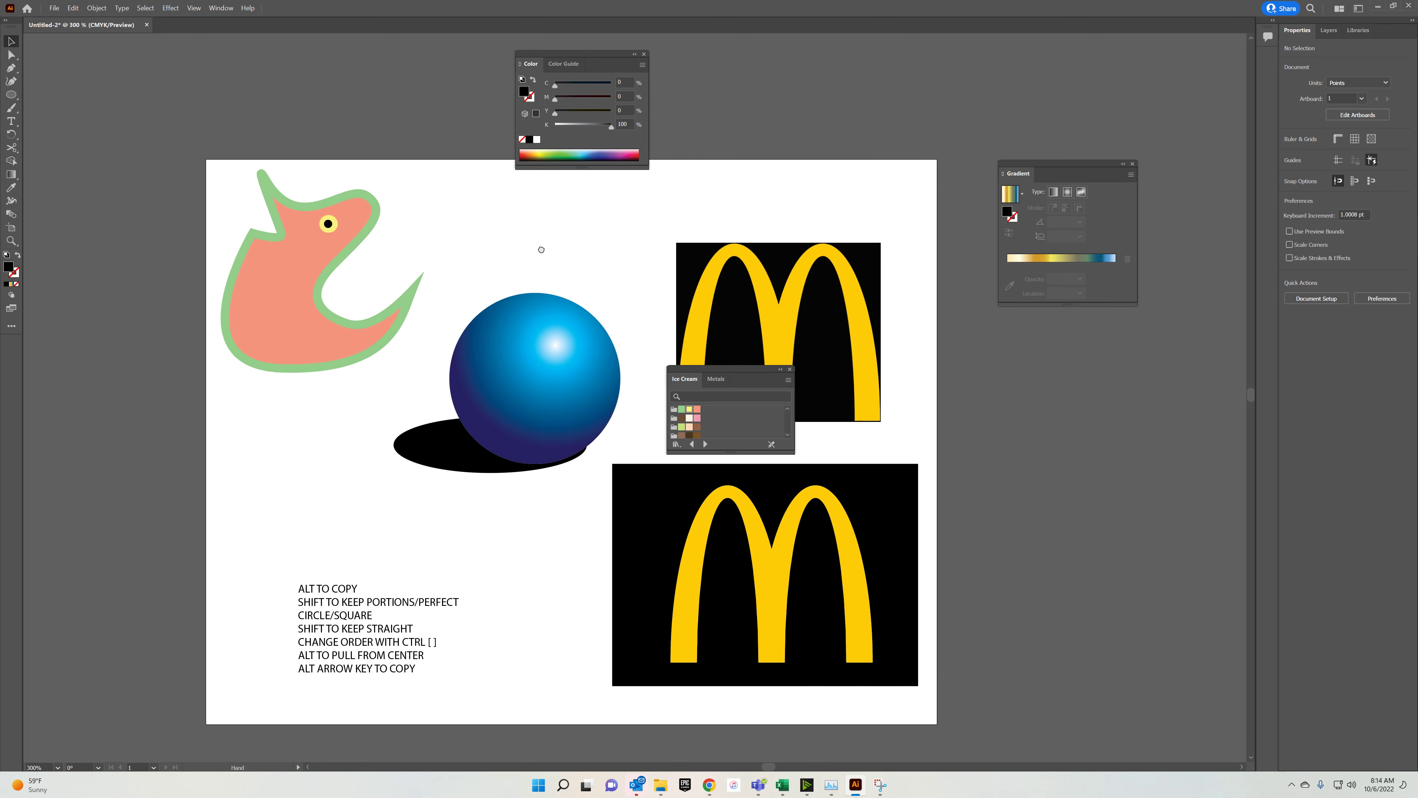
drag(540, 249, 511, 246)
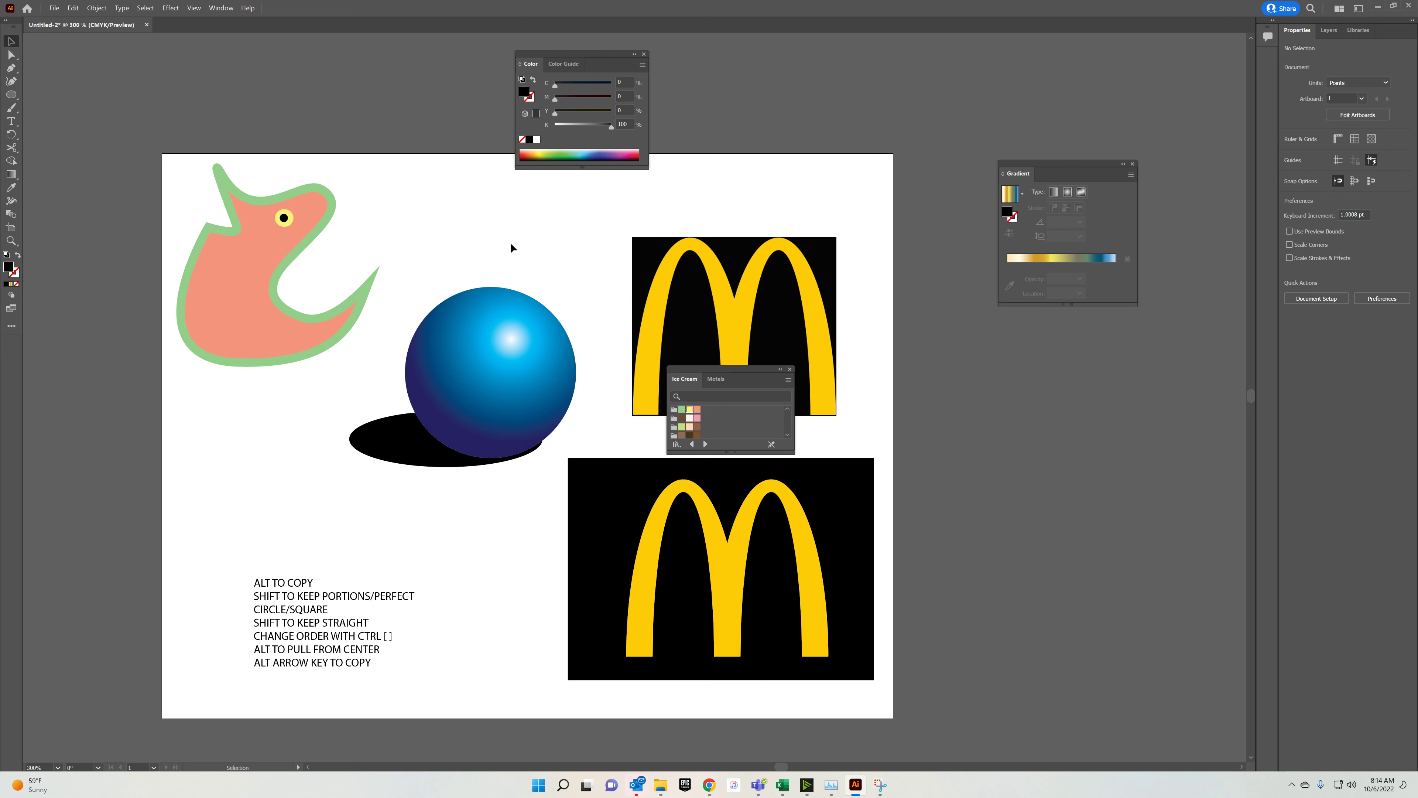